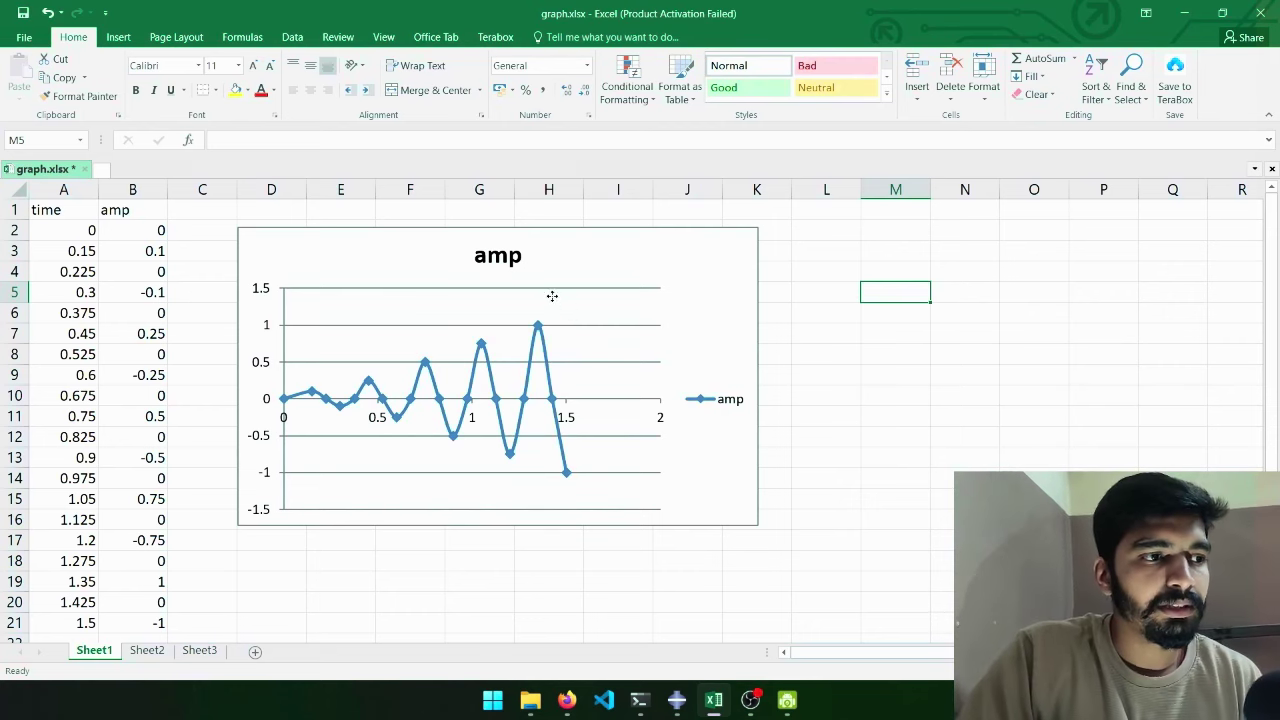
{"action": "left_click_drag", "start_coordinate": [552, 296], "coordinate": [509, 319]}
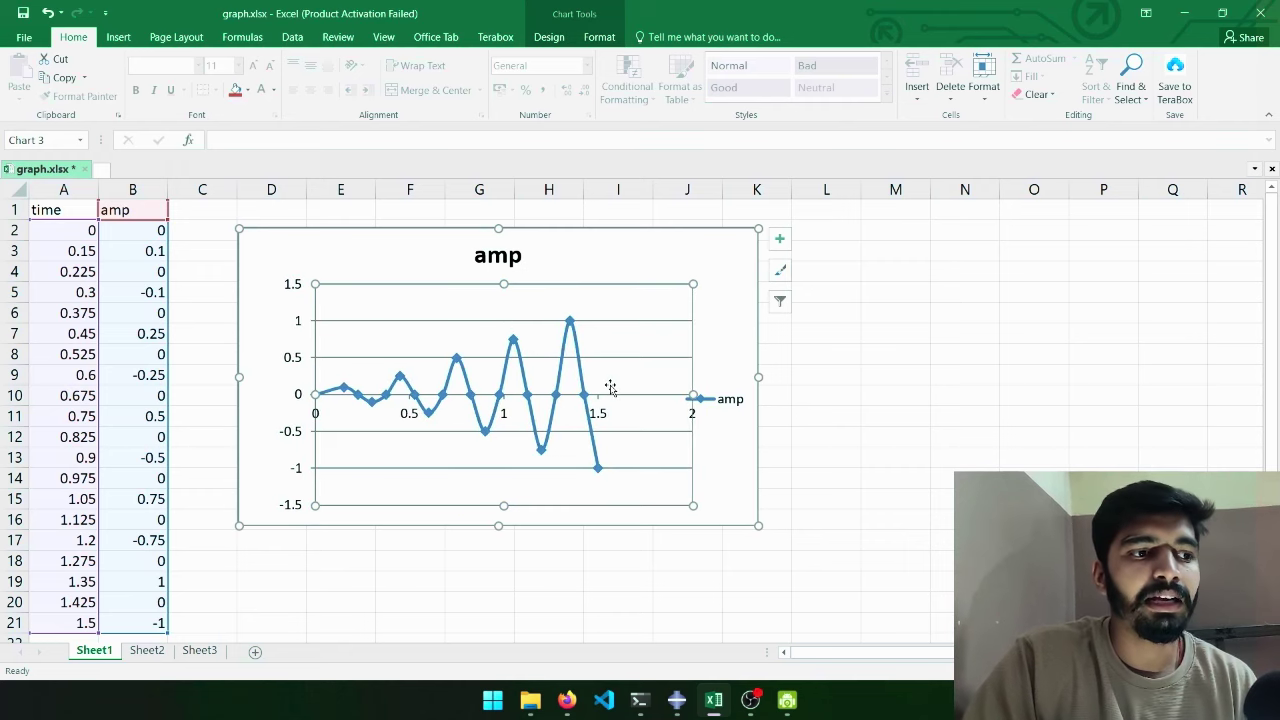
{"action": "left_click_drag", "start_coordinate": [610, 384], "coordinate": [578, 384]}
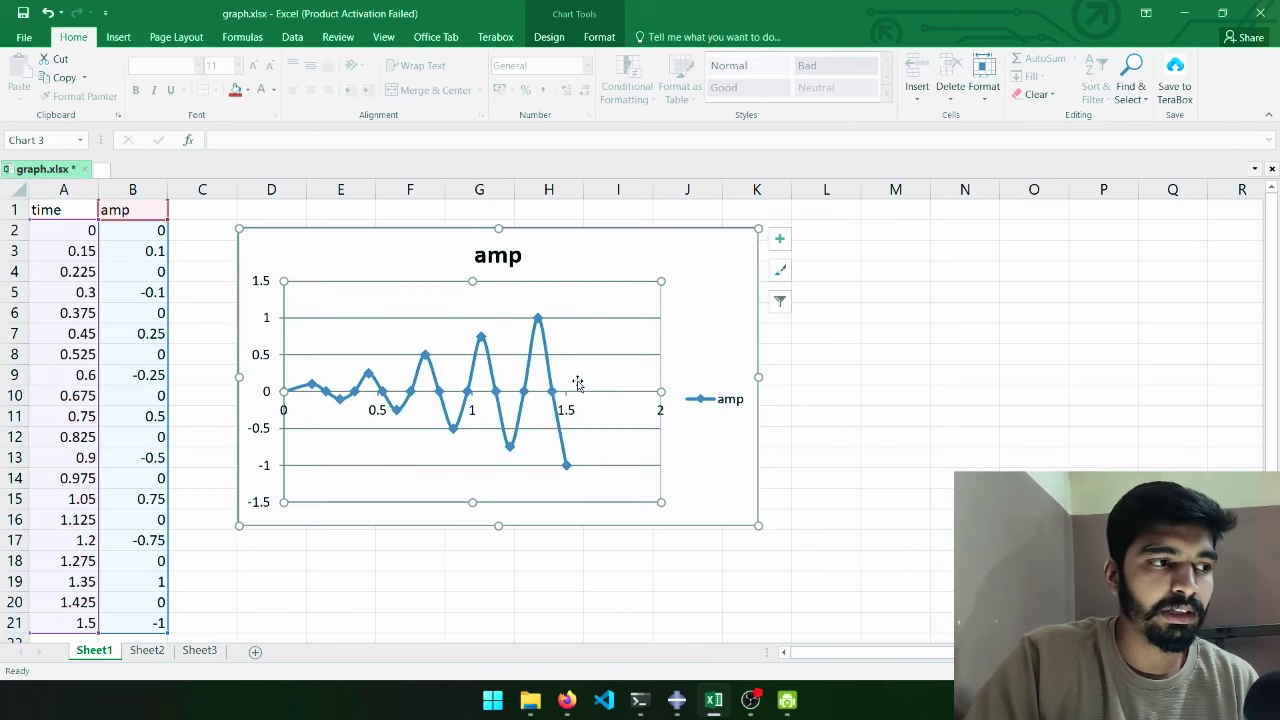
{"action": "left_click", "coordinate": [711, 344]}
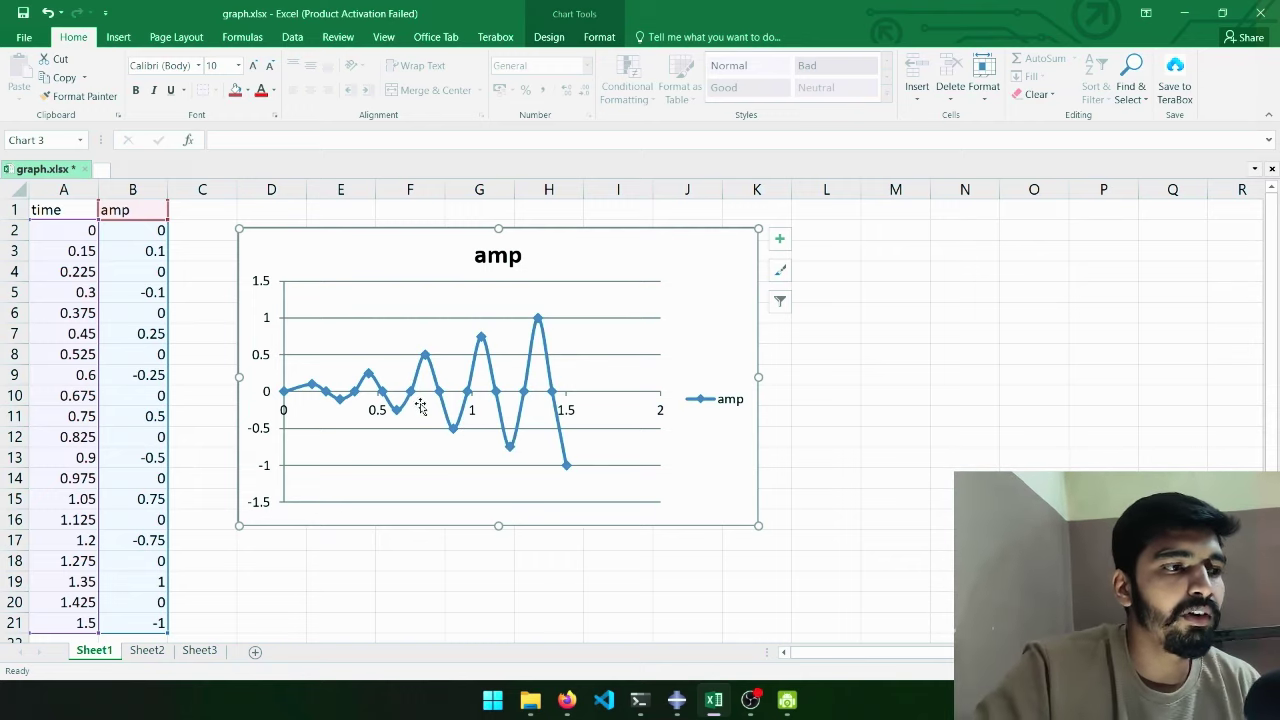
{"action": "left_click", "coordinate": [284, 395]}
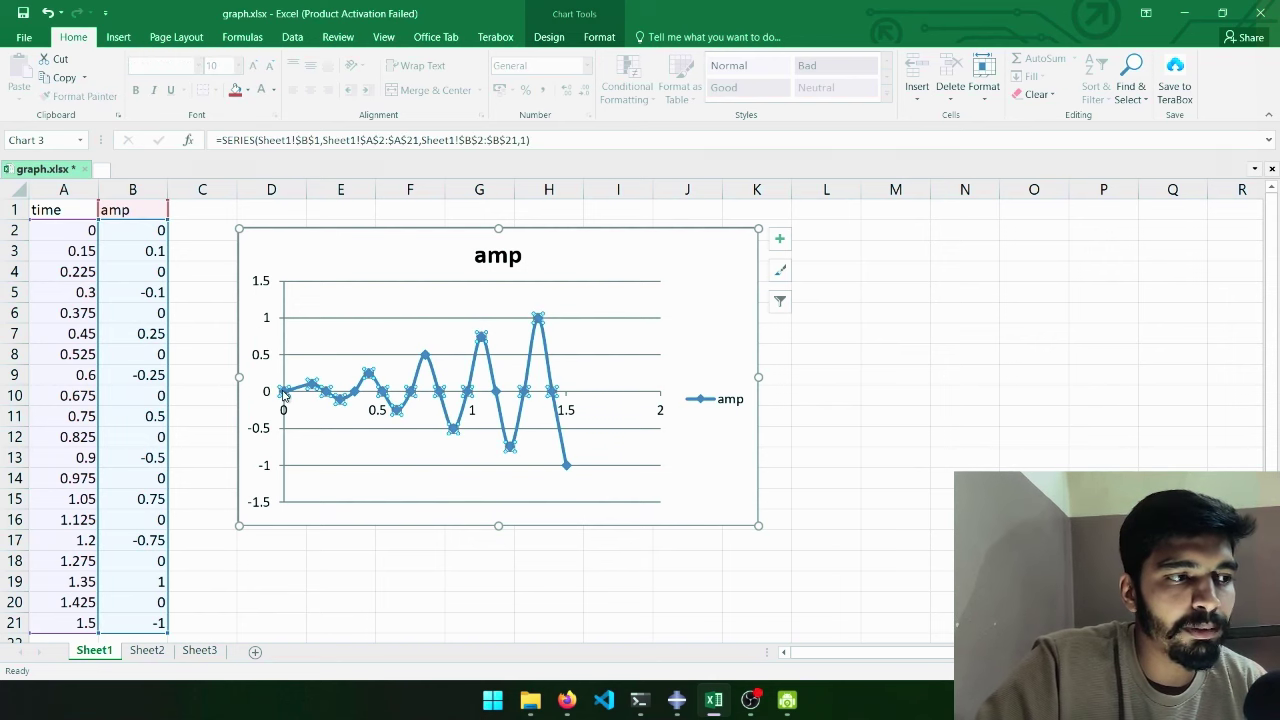
{"action": "left_click", "coordinate": [90, 230]}
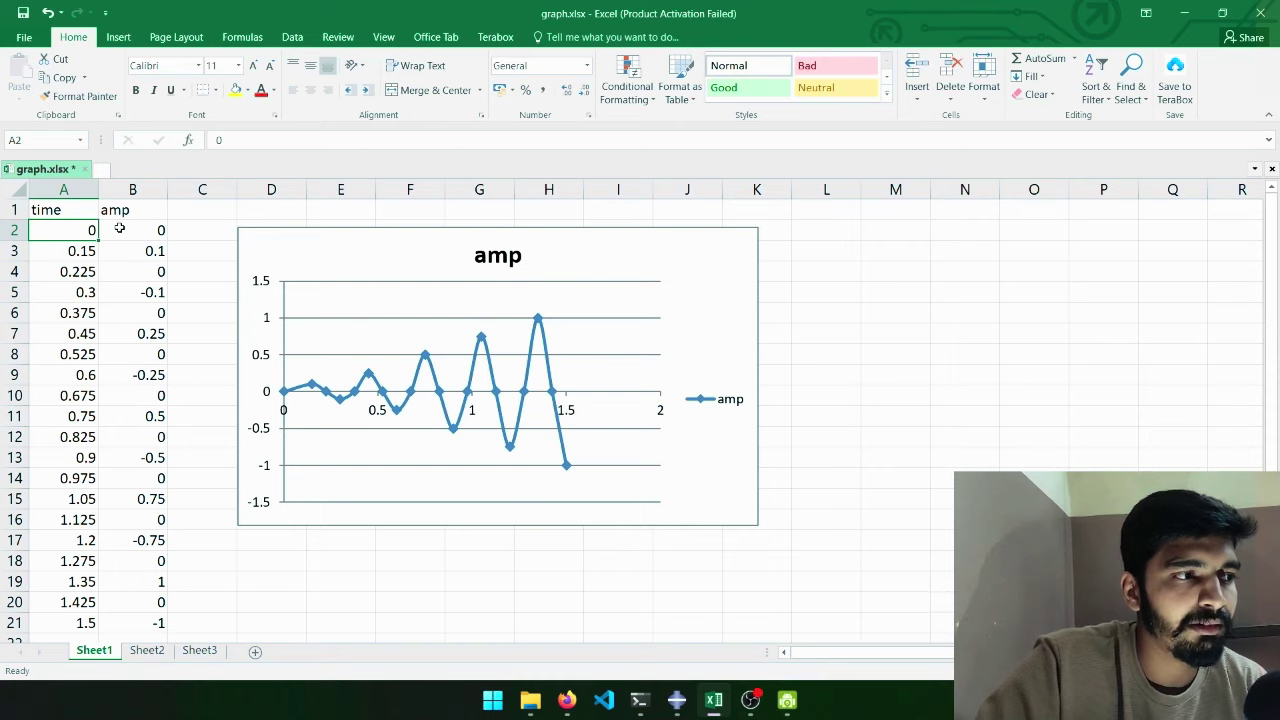
{"action": "left_click", "coordinate": [132, 231]}
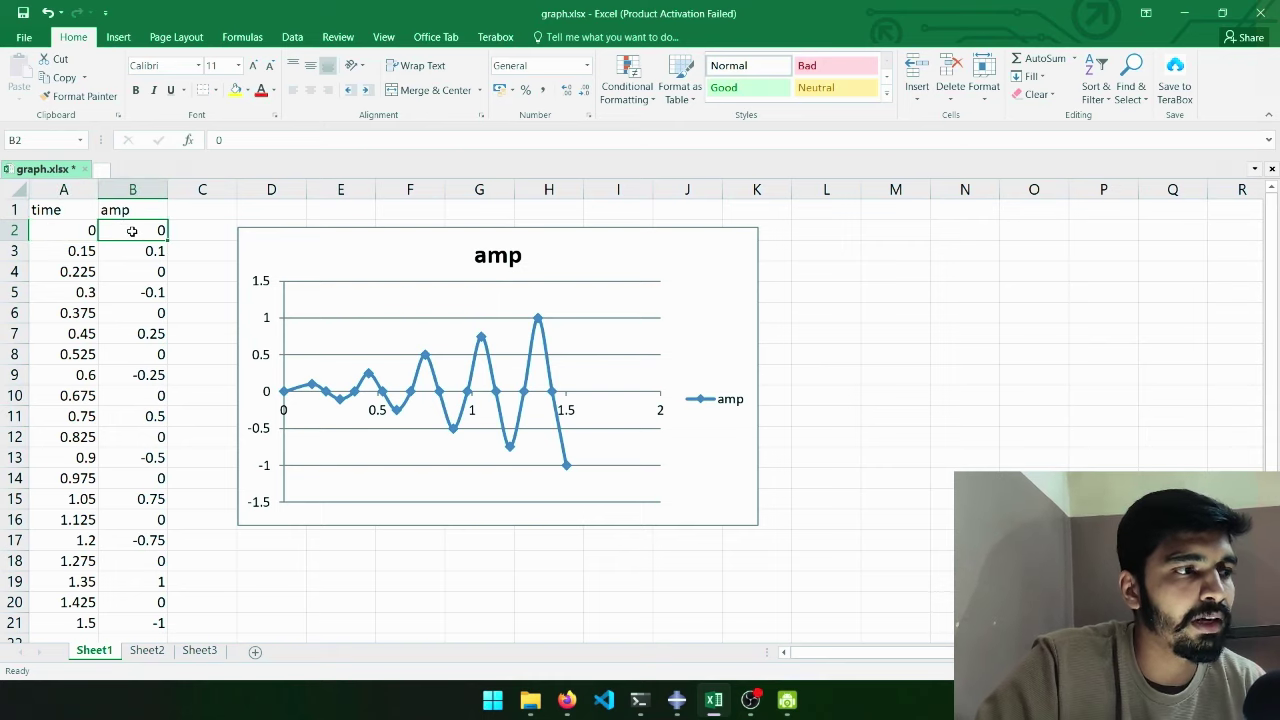
{"action": "left_click", "coordinate": [68, 251]}
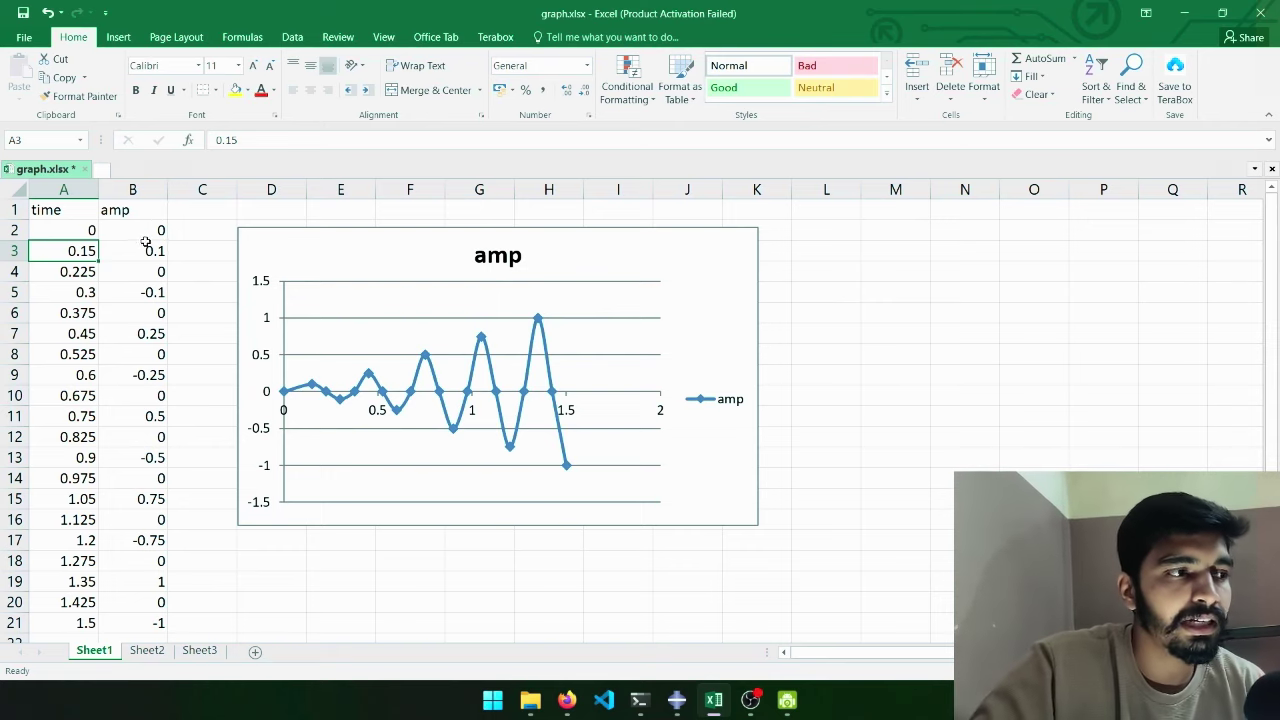
{"action": "left_click", "coordinate": [142, 258]}
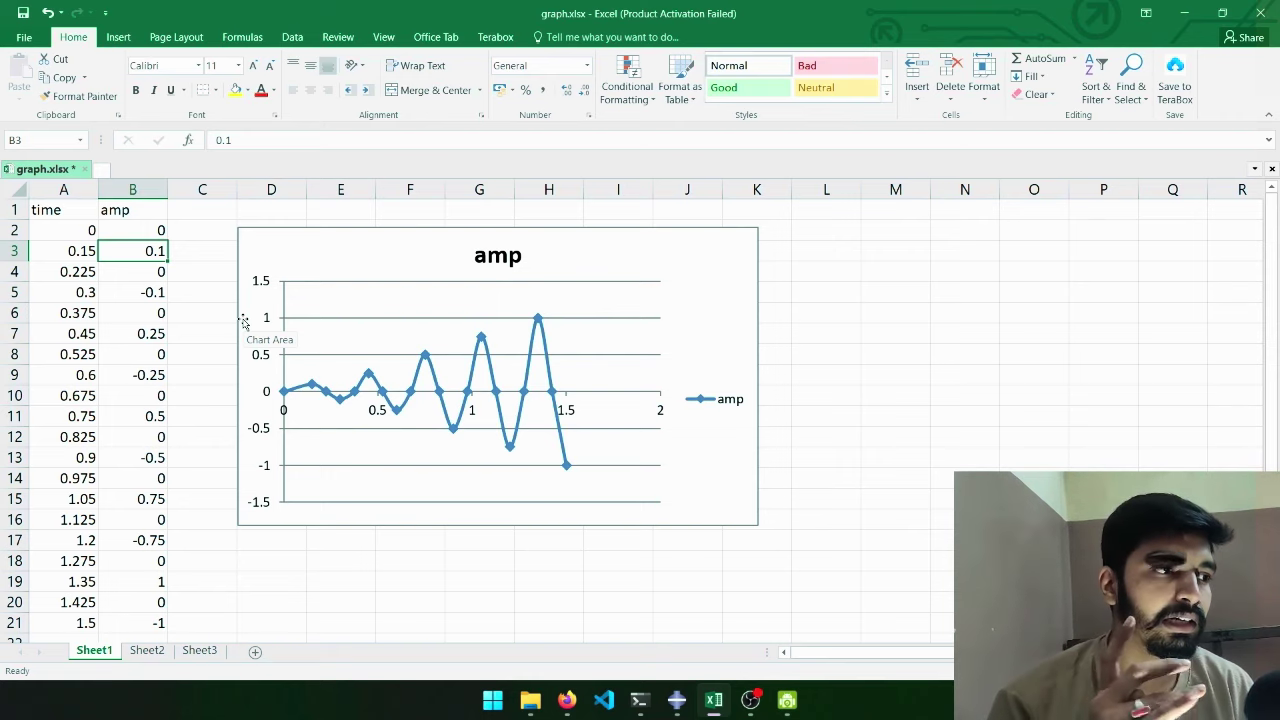
{"action": "left_click", "coordinate": [75, 292]}
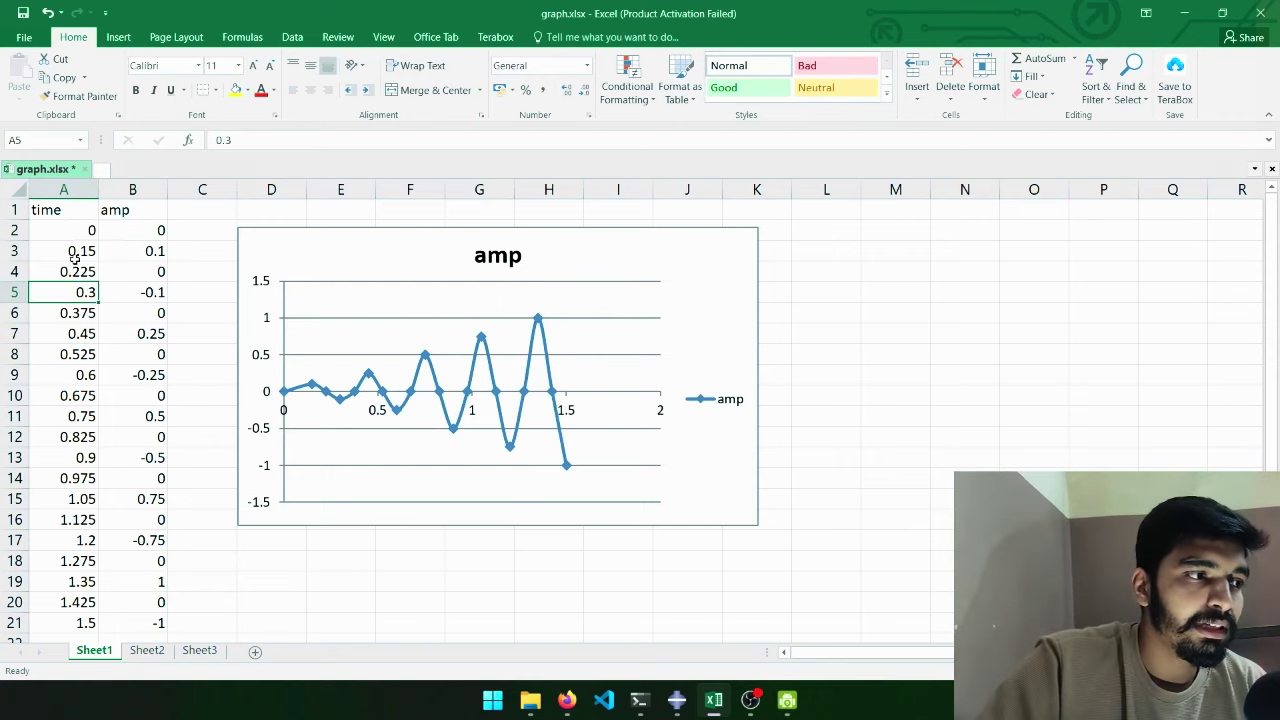
{"action": "left_click", "coordinate": [162, 292]}
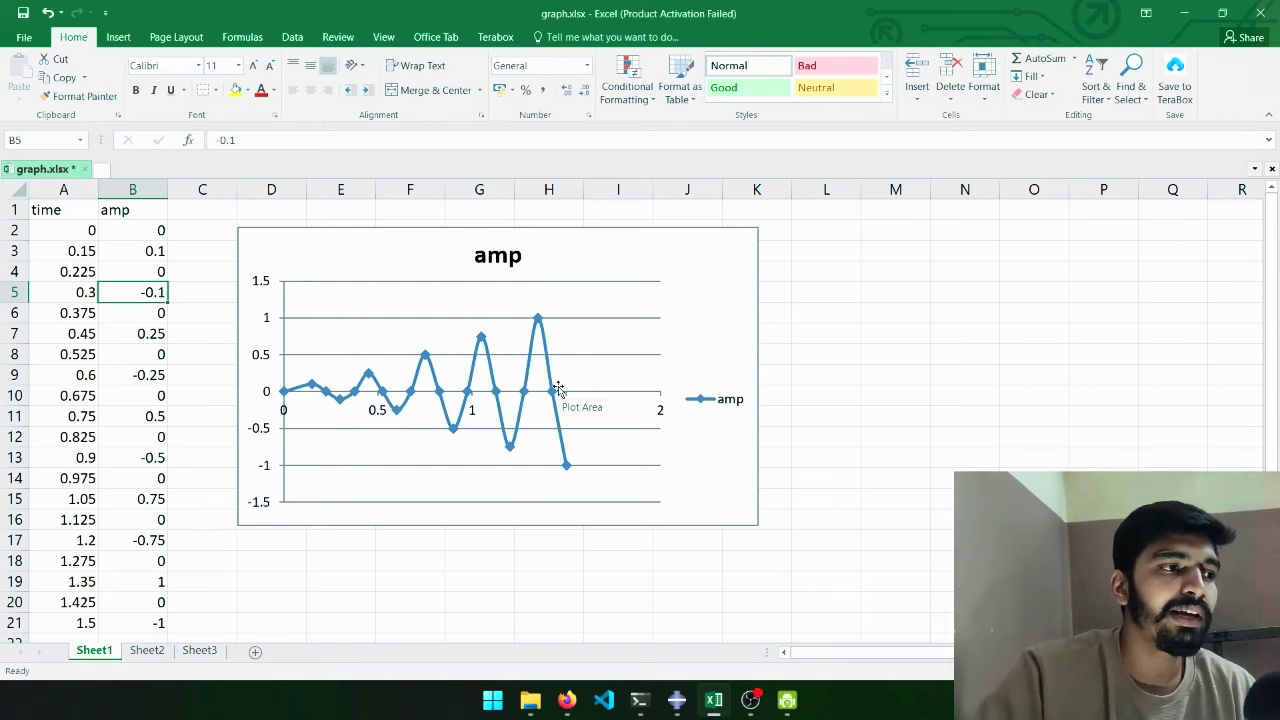
{"action": "left_click", "coordinate": [159, 255]}
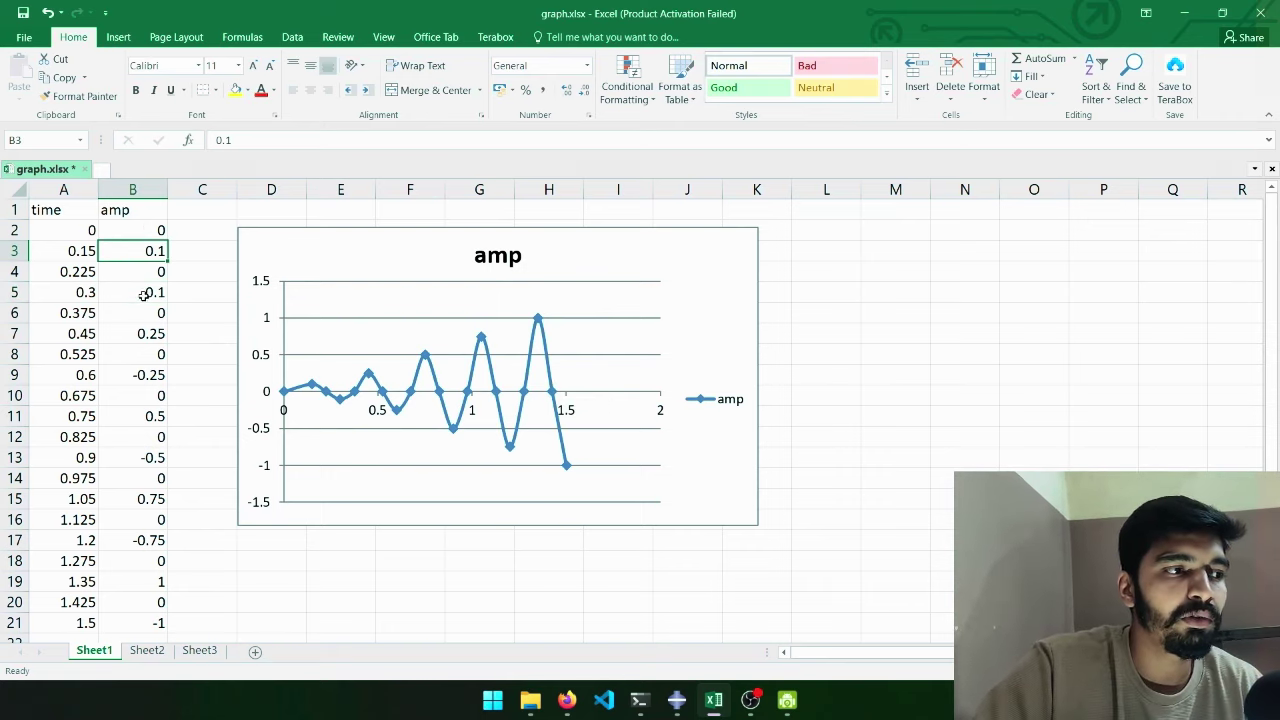
{"action": "left_click", "coordinate": [144, 294]}
{"action": "left_click", "coordinate": [156, 337]}
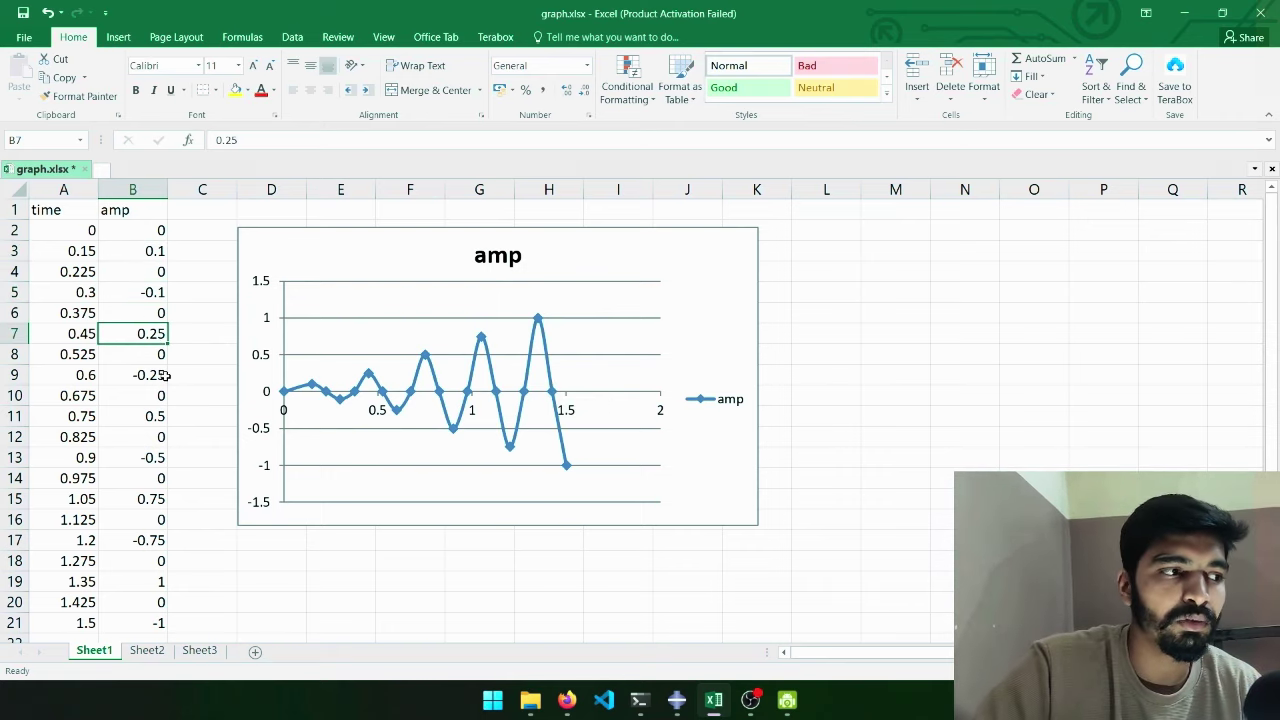
{"action": "left_click", "coordinate": [165, 375]}
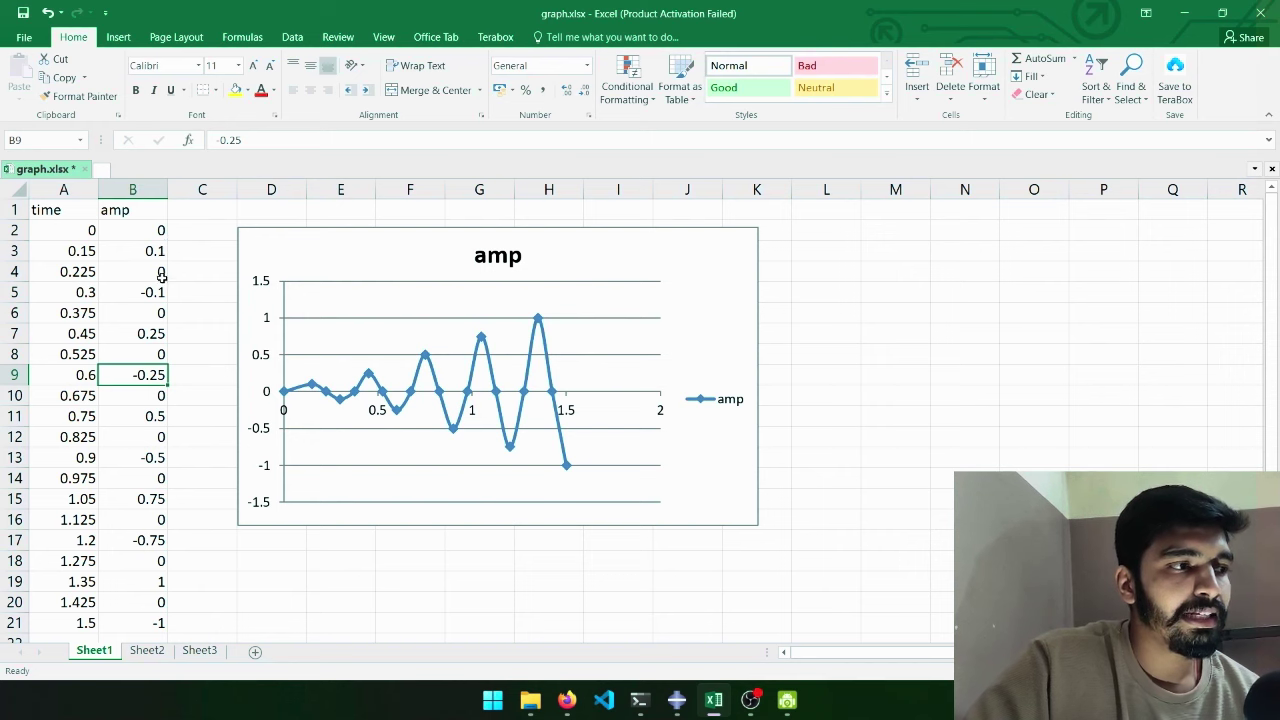
{"action": "left_click", "coordinate": [80, 258]}
{"action": "left_click", "coordinate": [140, 255]}
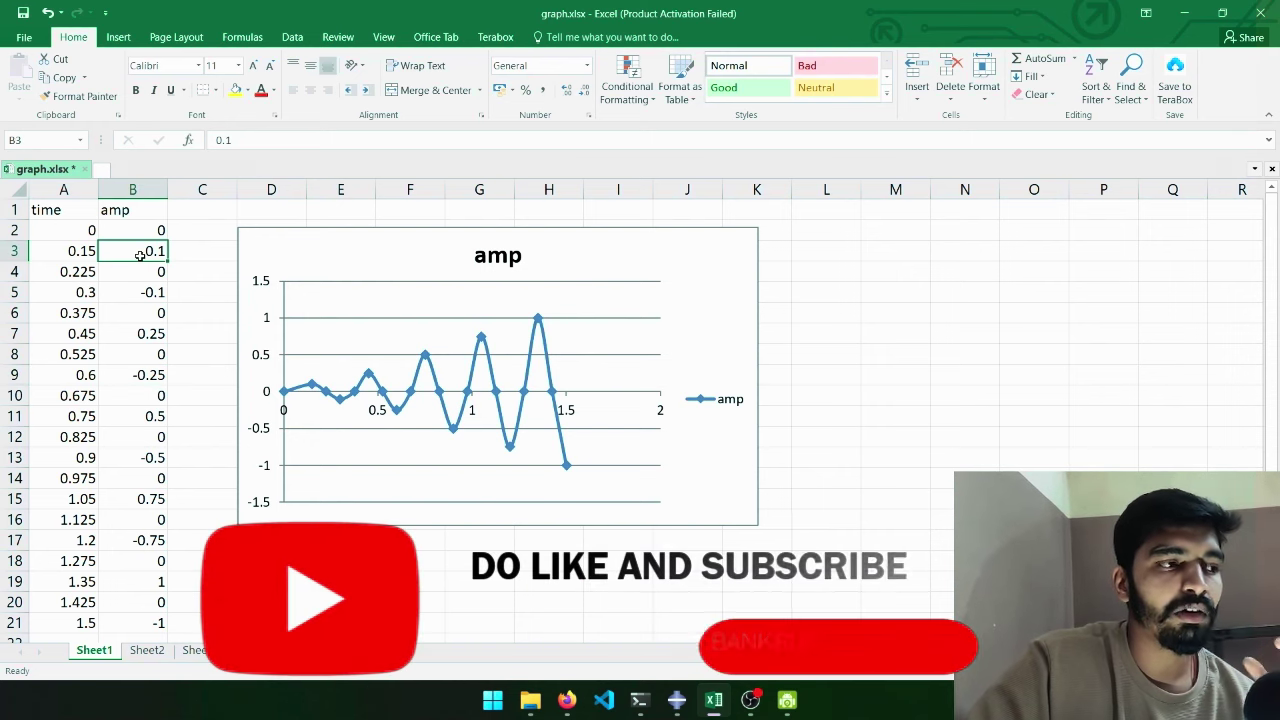
{"action": "left_click", "coordinate": [86, 270]}
{"action": "left_click", "coordinate": [141, 273]}
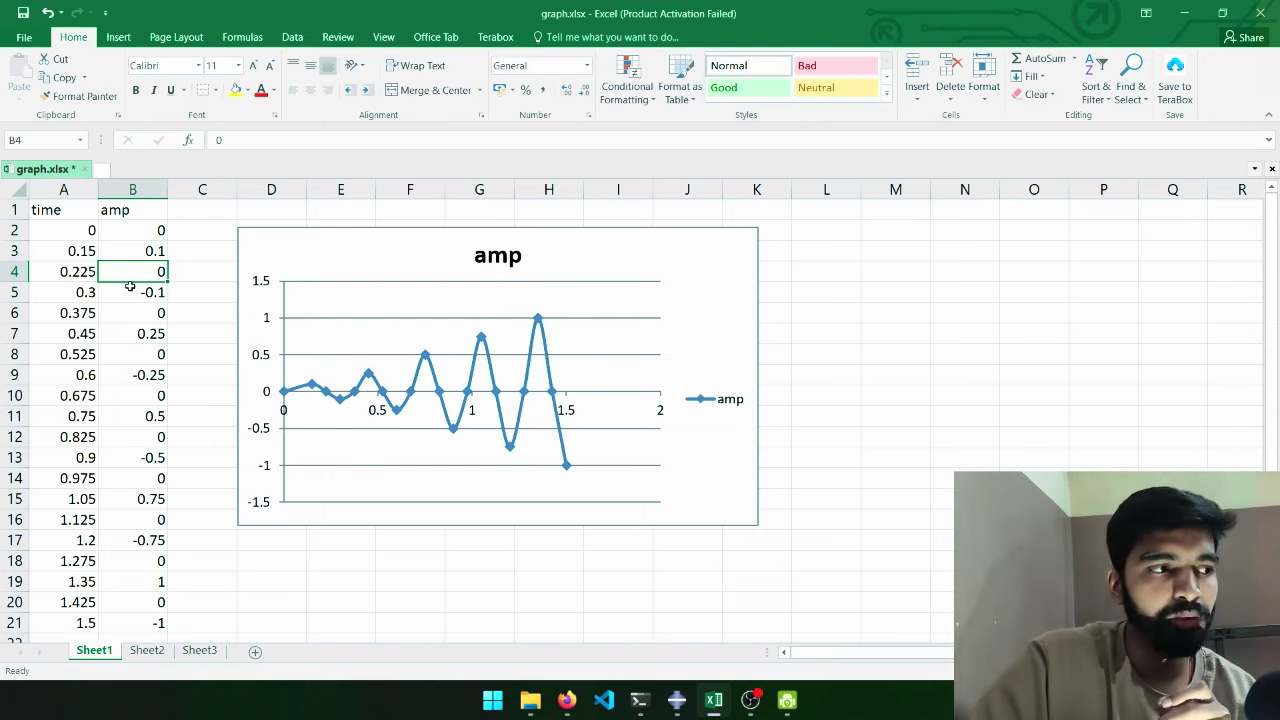
{"action": "left_click", "coordinate": [75, 297]}
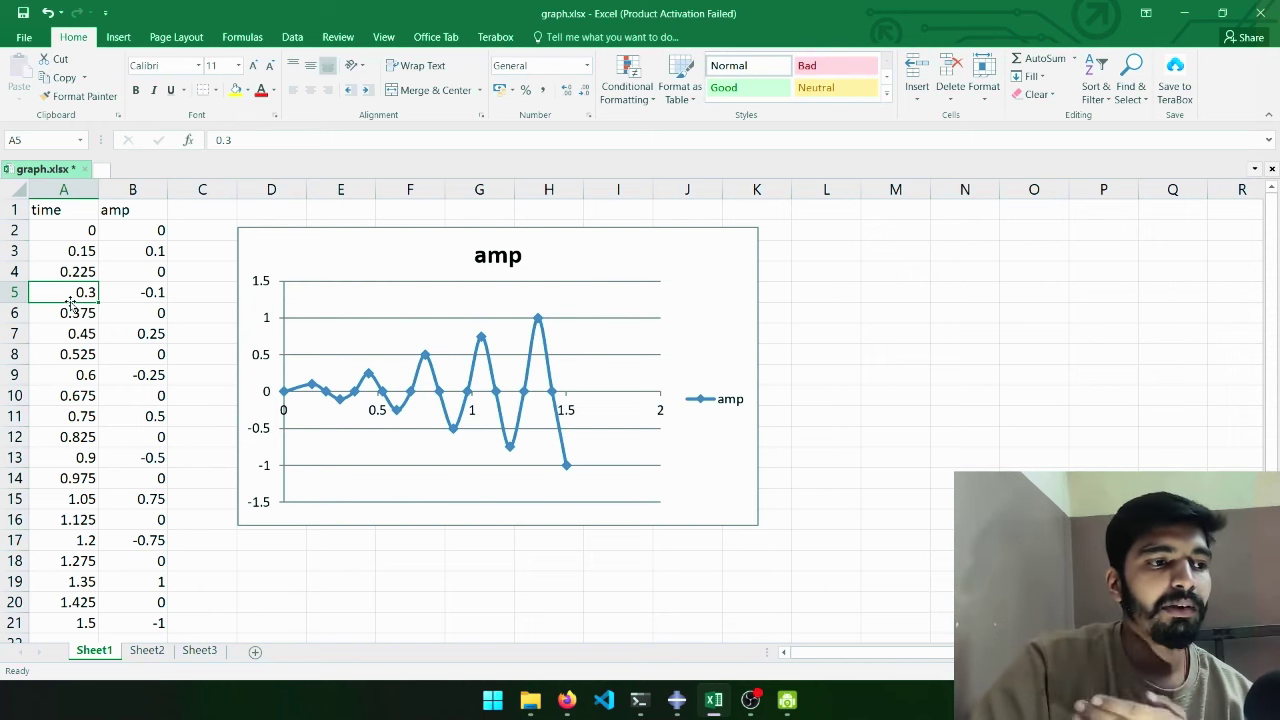
{"action": "scroll", "coordinate": [70, 310], "scroll_direction": "down", "scroll_amount": 1}
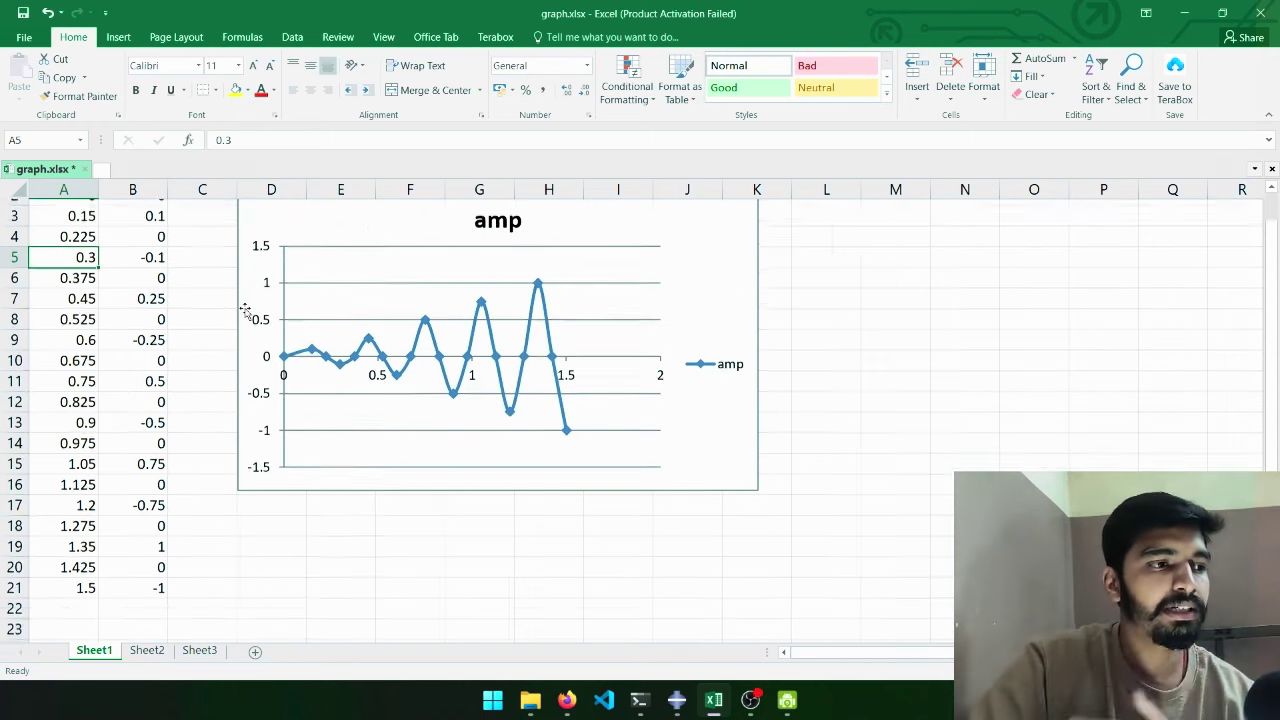
{"action": "scroll", "coordinate": [323, 329], "scroll_direction": "up", "scroll_amount": 1}
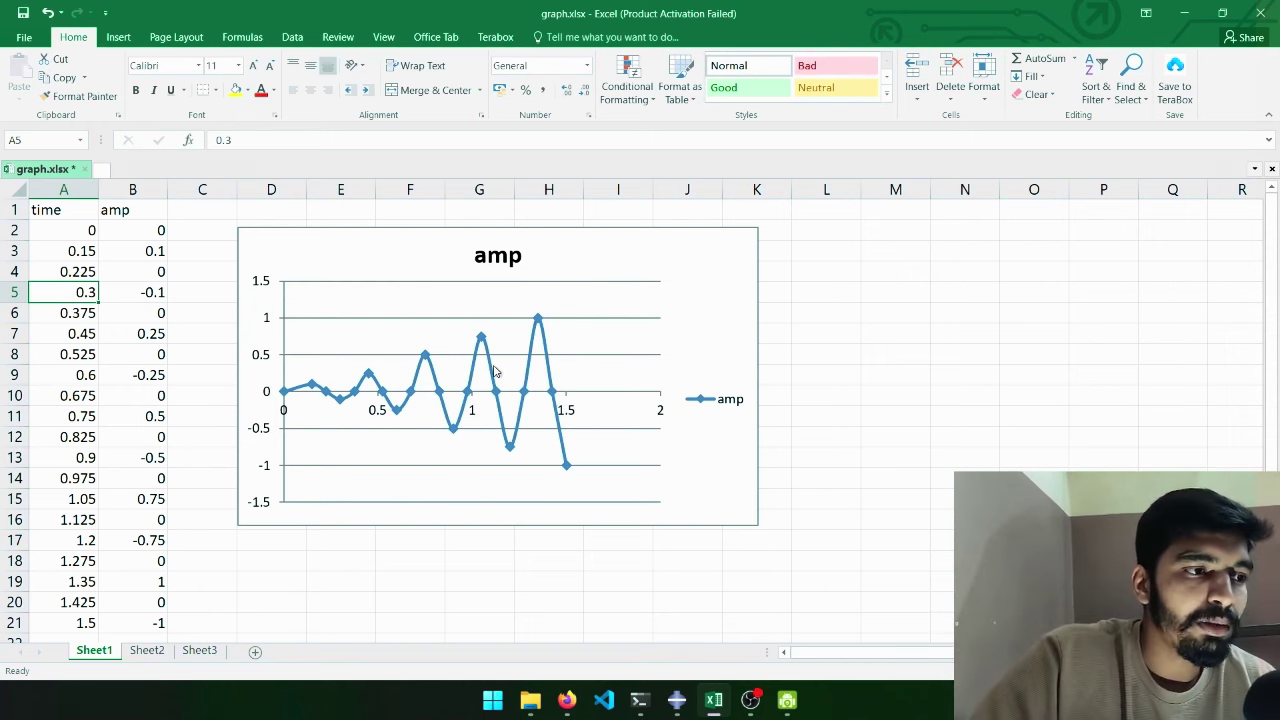
Step: Bring Abaqus/CAE forward and switch the Model-buckle view to Property, then back to Load
{"action": "left_click", "coordinate": [679, 703]}
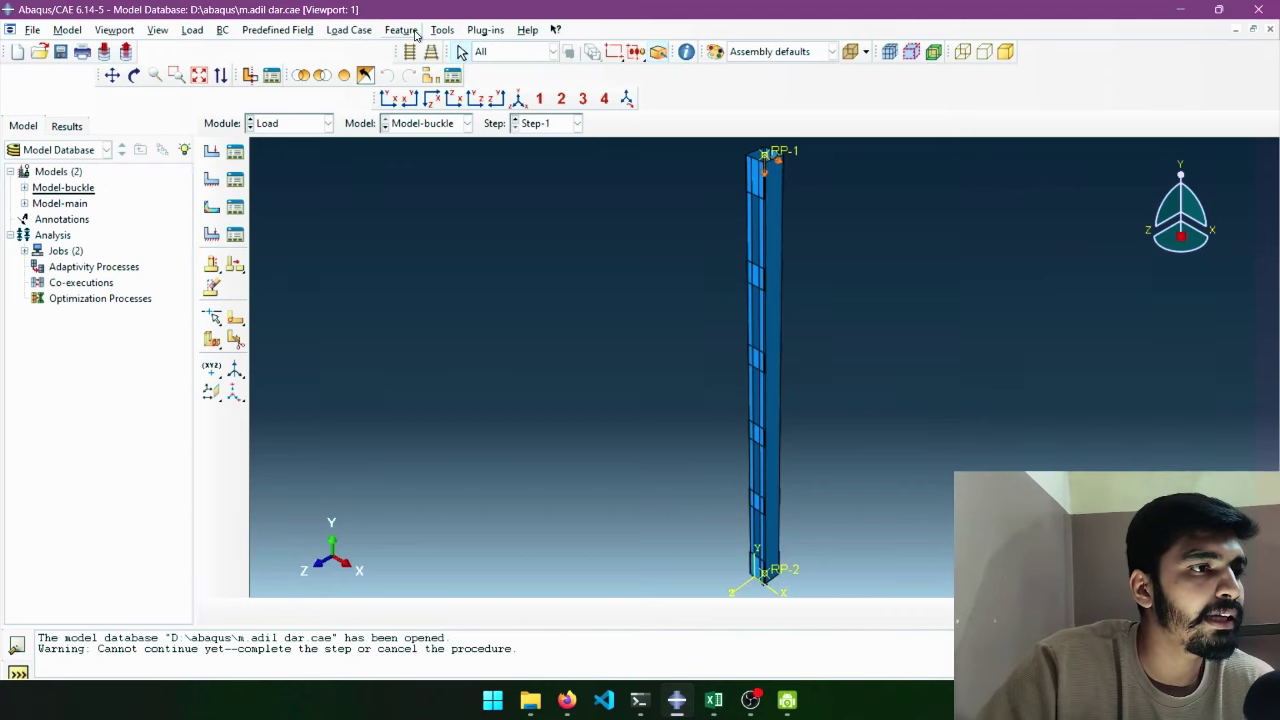
{"action": "left_click", "coordinate": [327, 123]}
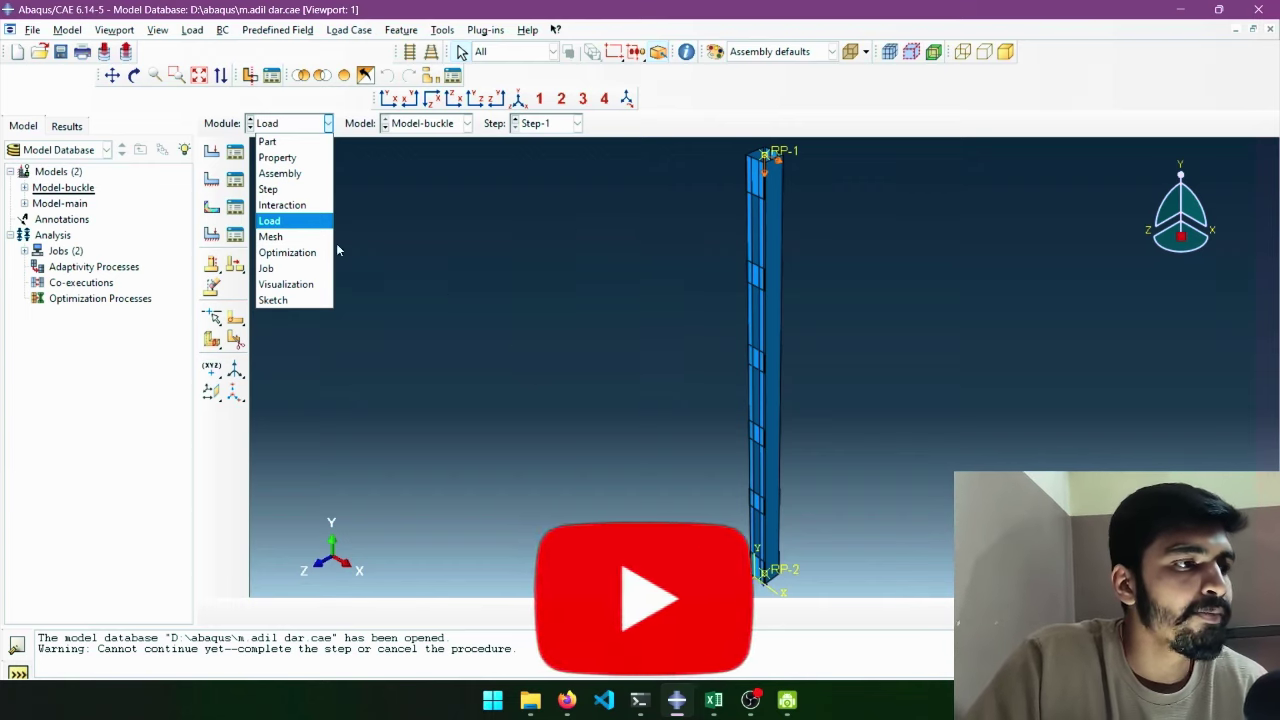
{"action": "left_click", "coordinate": [303, 130]}
{"action": "left_click", "coordinate": [303, 123]}
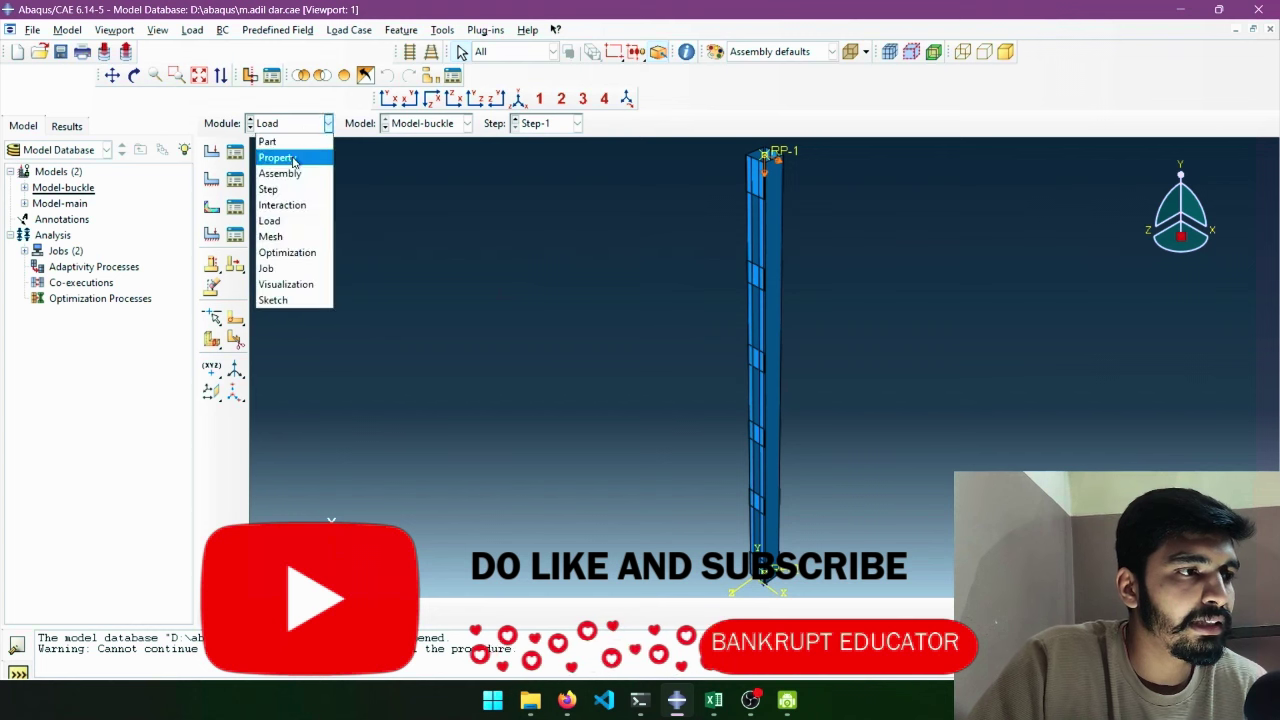
{"action": "left_click", "coordinate": [277, 157]}
{"action": "left_click", "coordinate": [300, 123]}
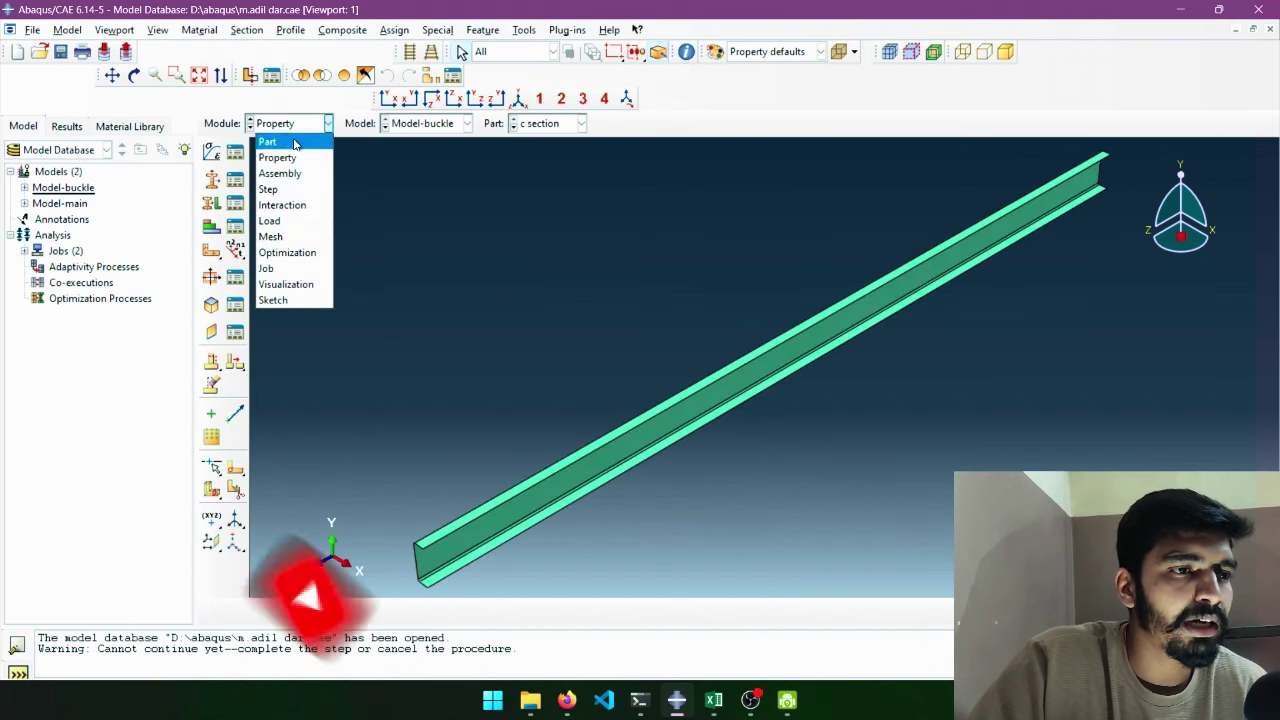
{"action": "left_click", "coordinate": [270, 221]}
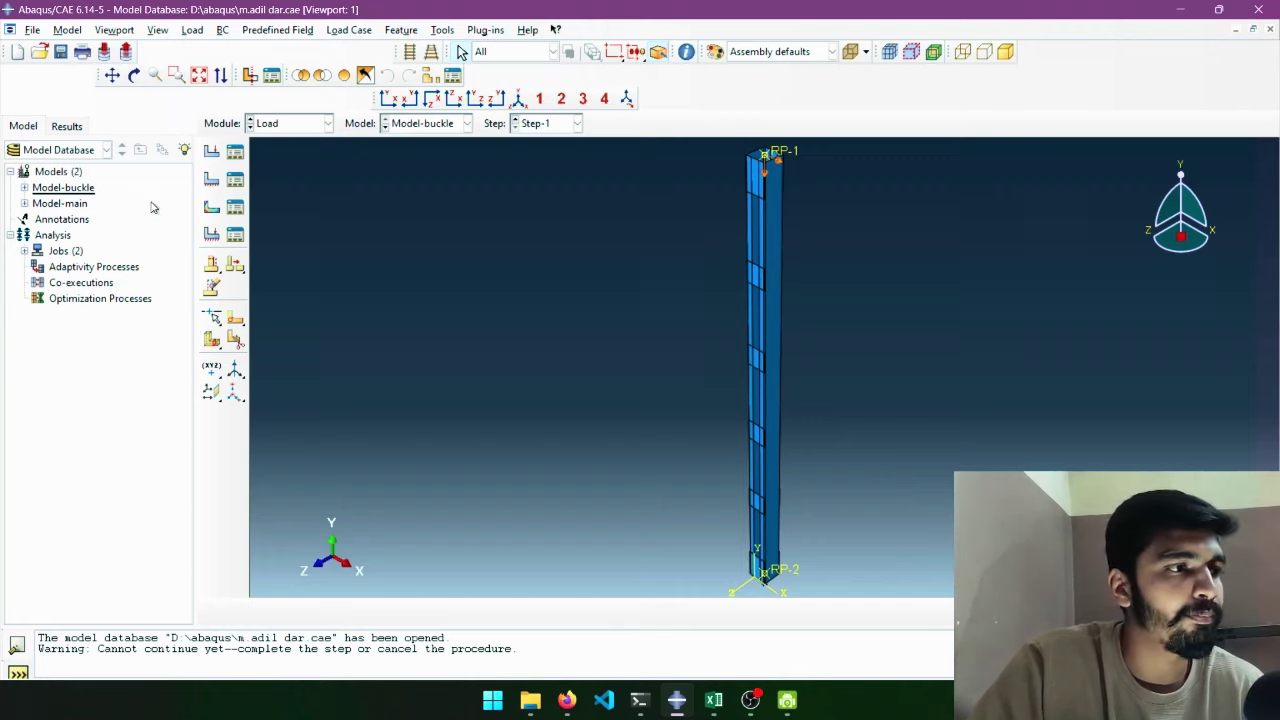
Step: Make Model-main the current model and close its Edit Model Attributes dialog
{"action": "left_click", "coordinate": [72, 189]}
{"action": "double_click", "coordinate": [75, 204]}
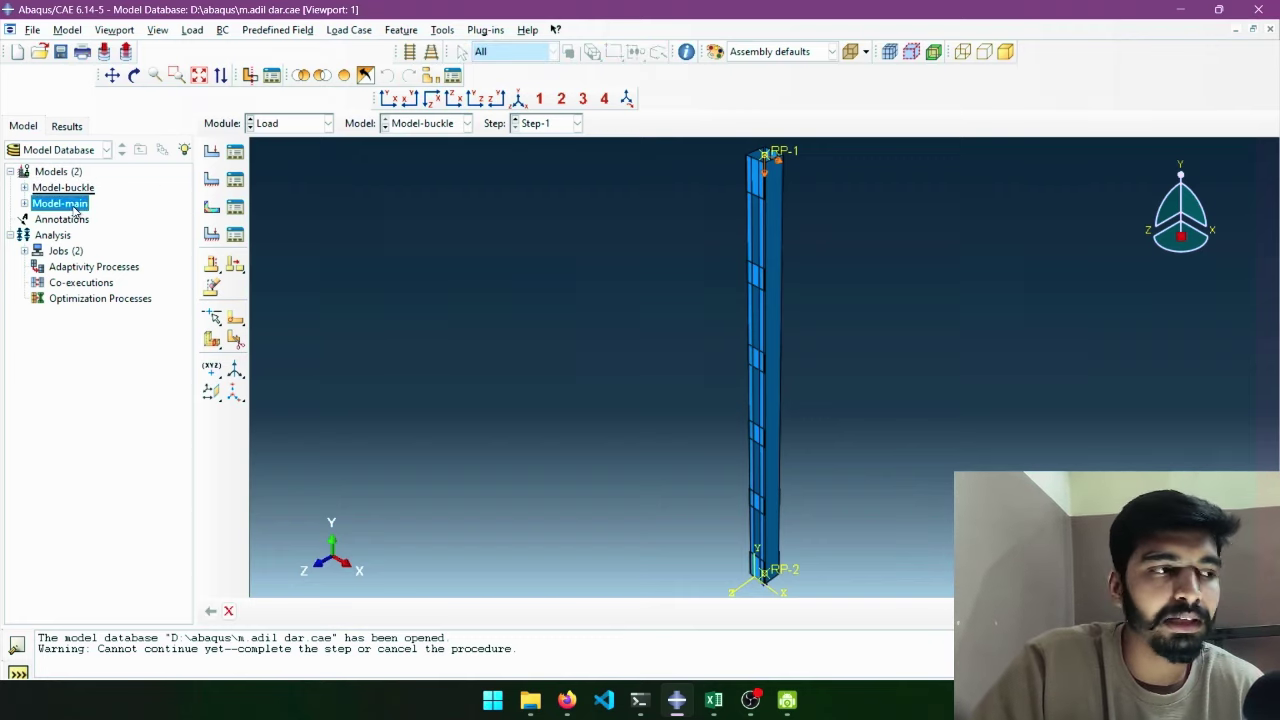
{"action": "left_click", "coordinate": [331, 168]}
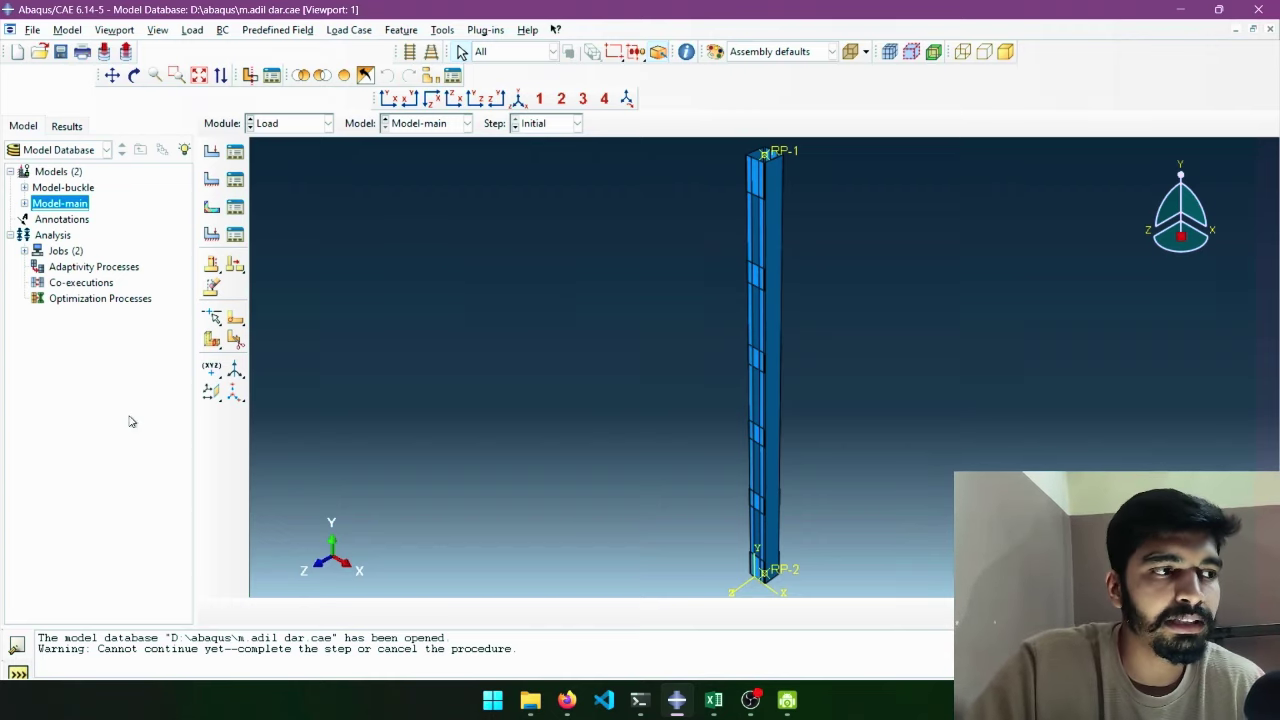
{"action": "left_click", "coordinate": [442, 30]}
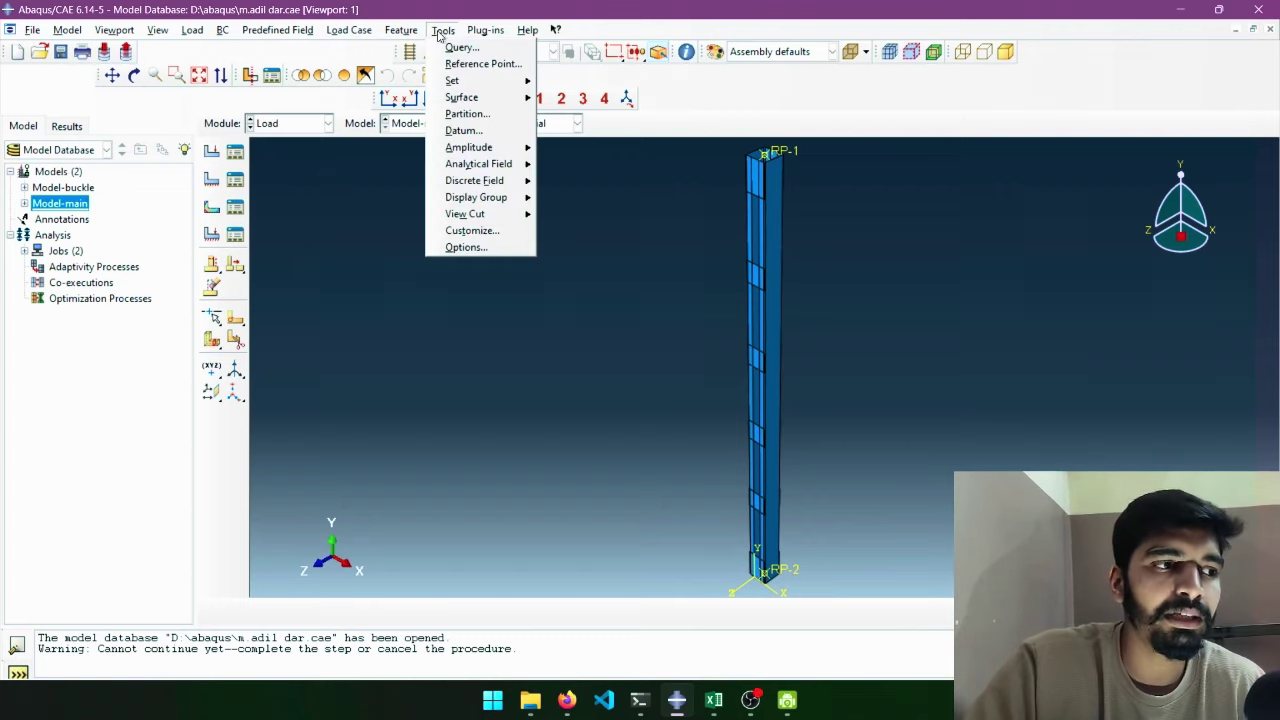
{"action": "mouse_move", "coordinate": [469, 147]}
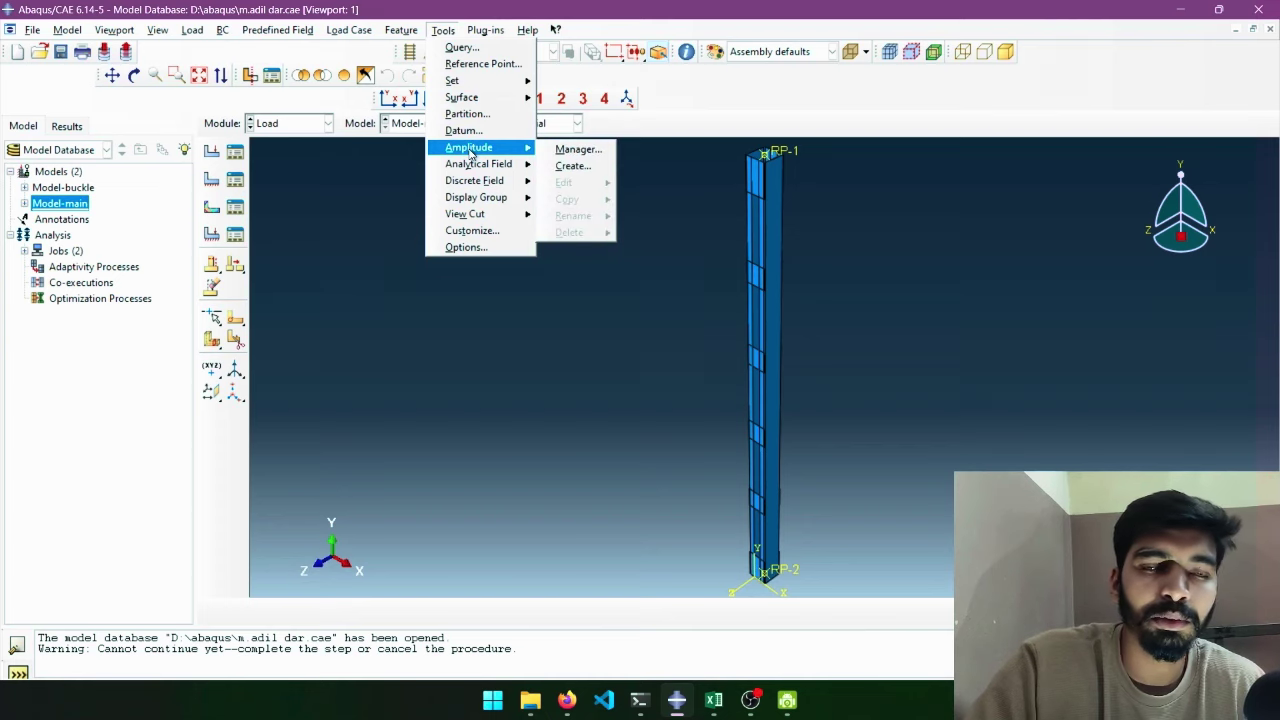
Step: Create a new Tabular amplitude named 'cylic'
{"action": "left_click", "coordinate": [572, 166]}
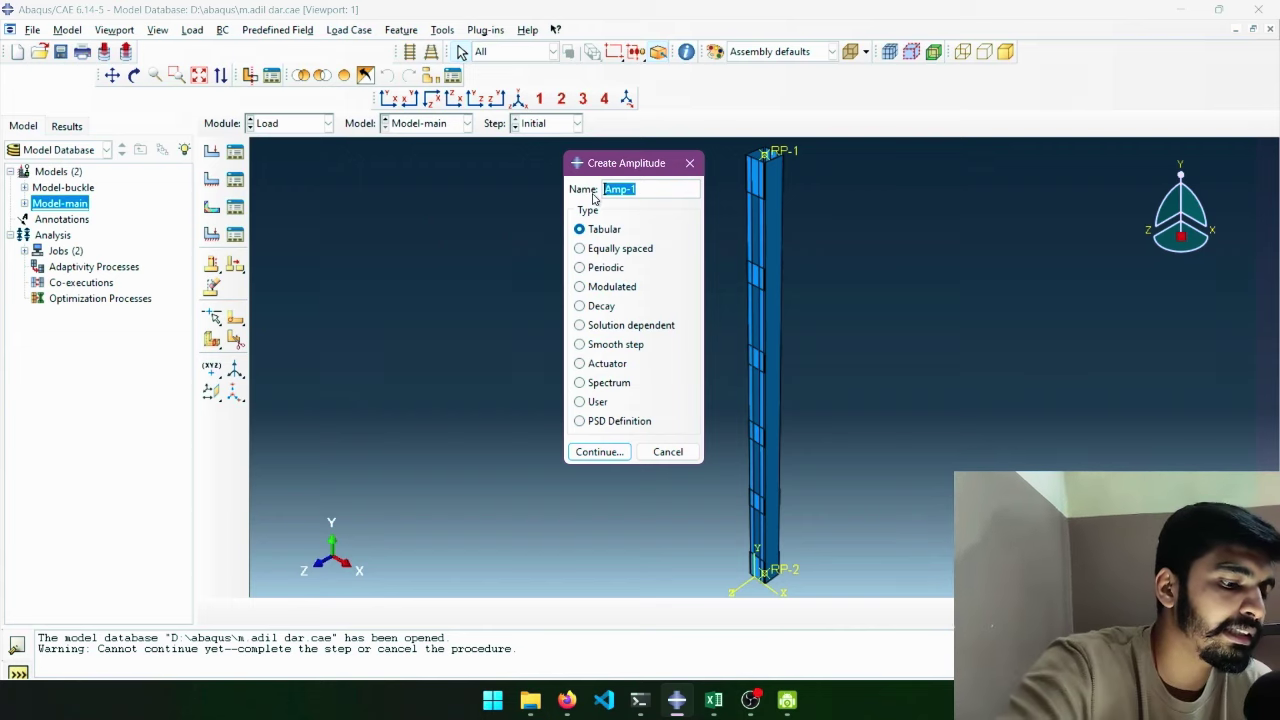
{"action": "type", "text": "c"}
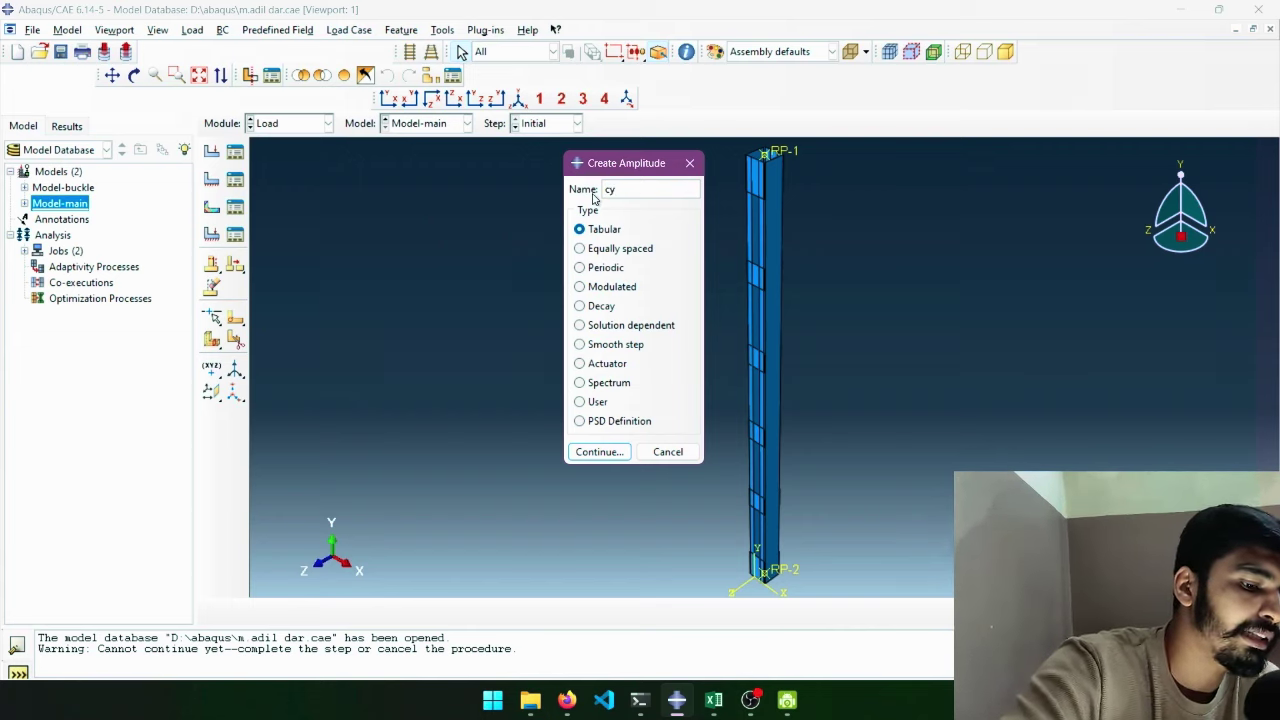
{"action": "type", "text": "ylic"}
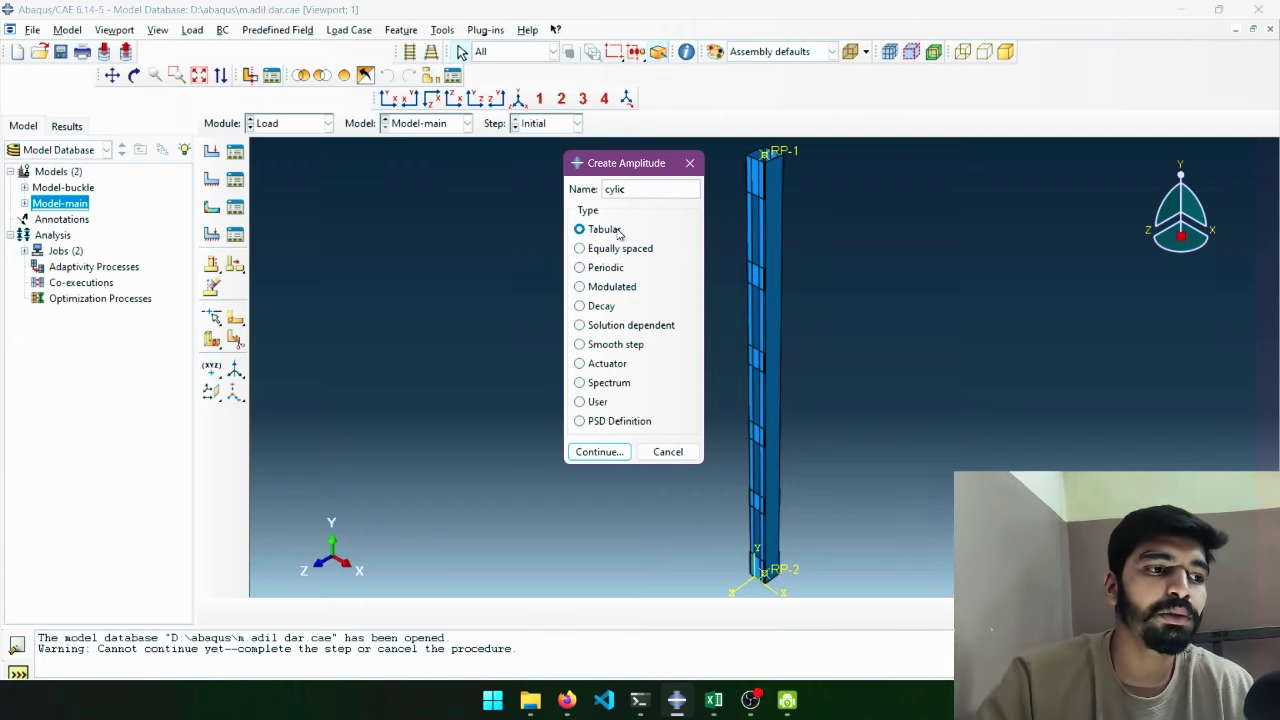
{"action": "left_click", "coordinate": [628, 383]}
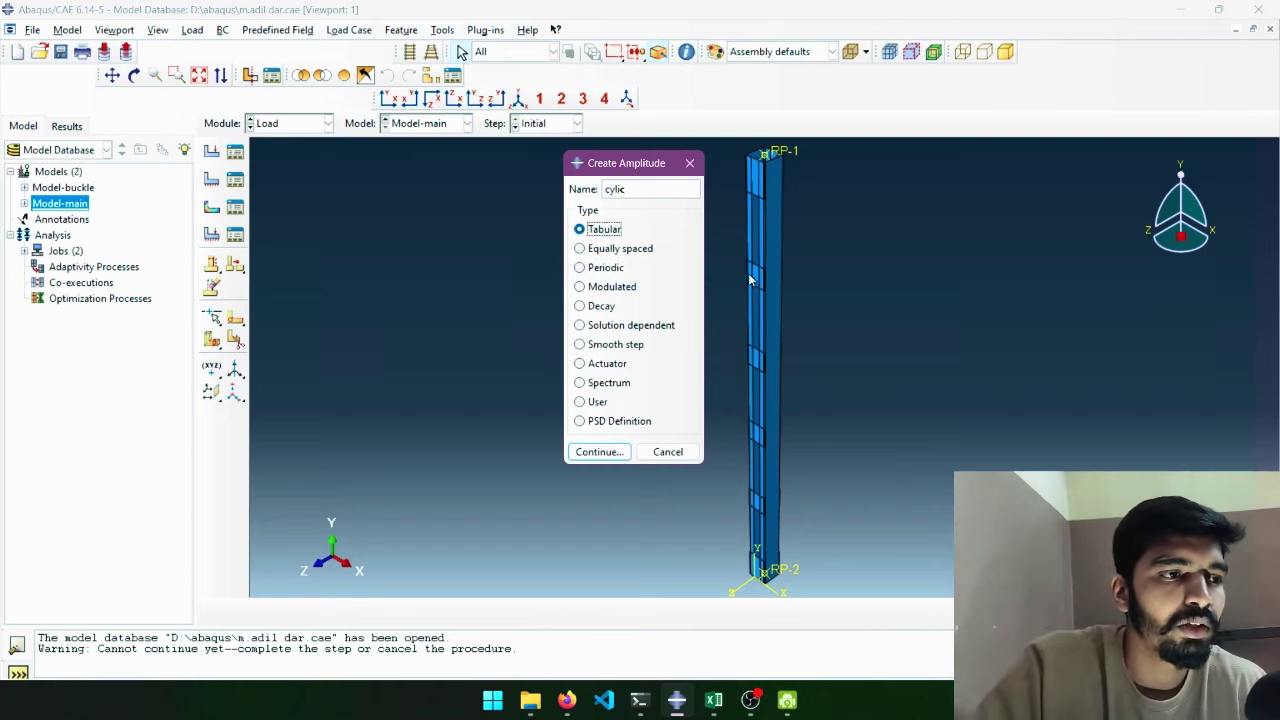
{"action": "left_click", "coordinate": [605, 452]}
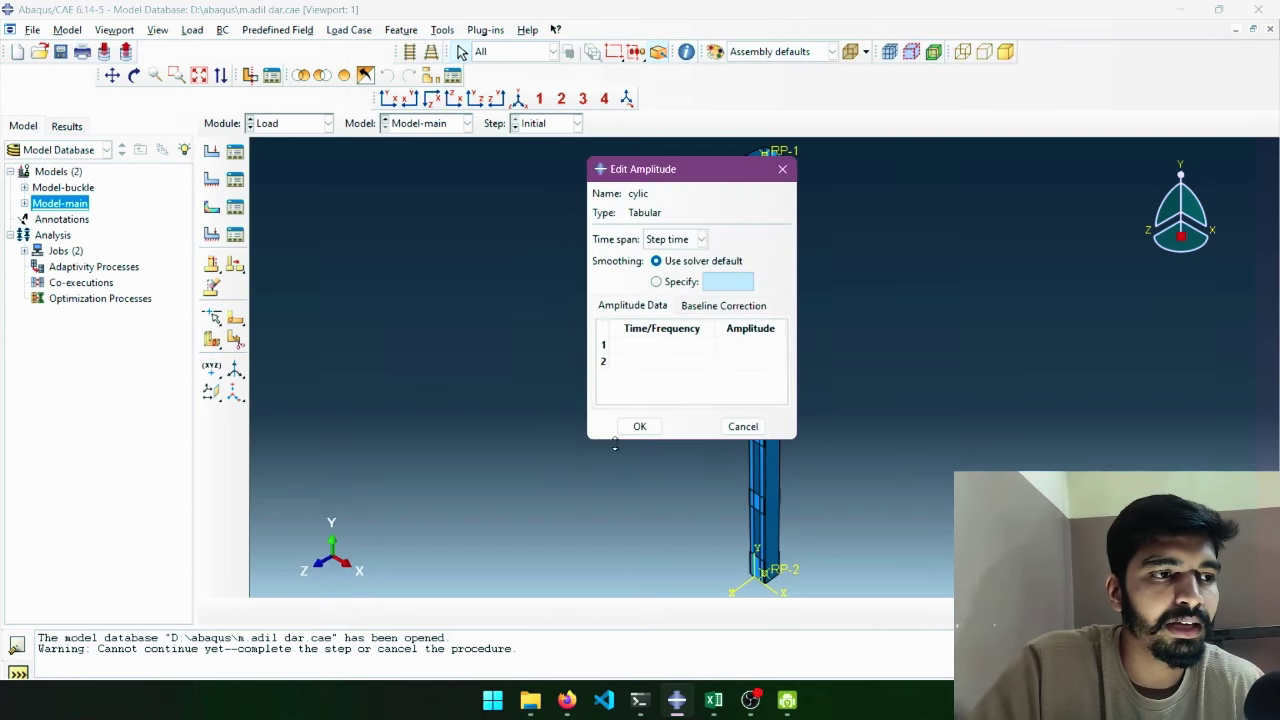
Step: Keep Step time as the cylic amplitude's time span and return to the Excel data
{"action": "left_click", "coordinate": [671, 245]}
{"action": "left_click", "coordinate": [673, 246]}
{"action": "left_click", "coordinate": [700, 240]}
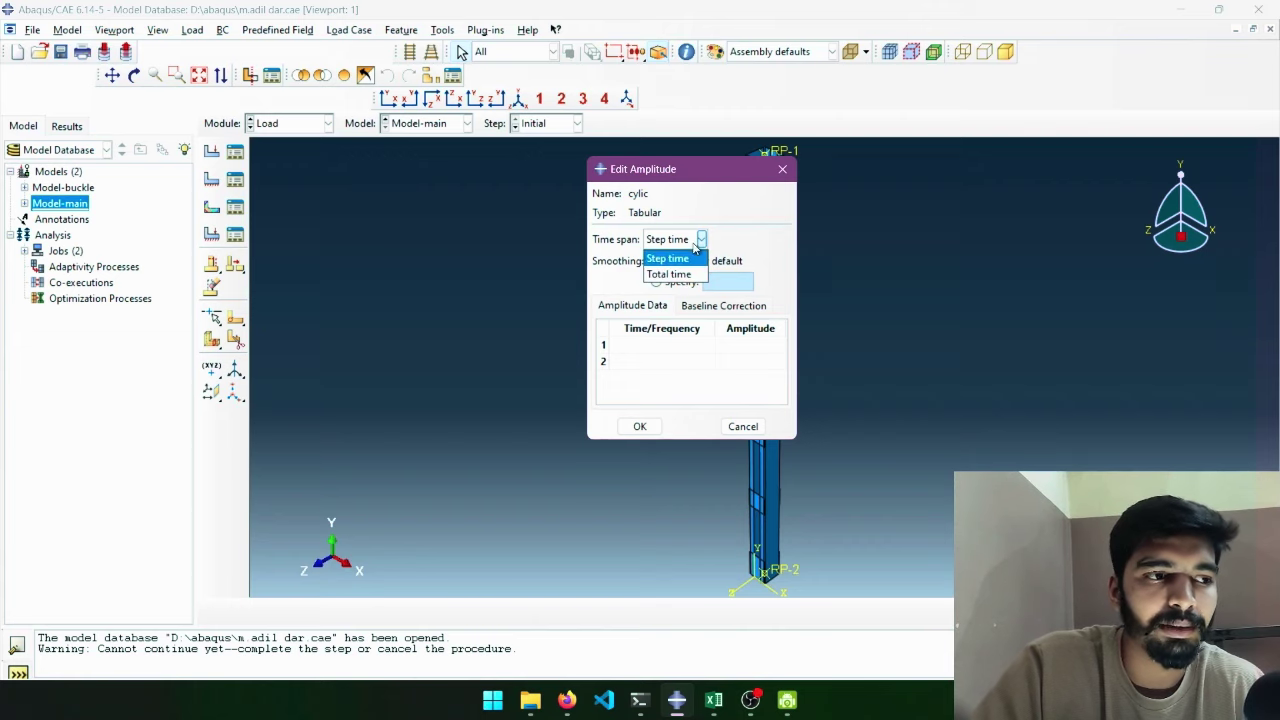
{"action": "left_click", "coordinate": [698, 235]}
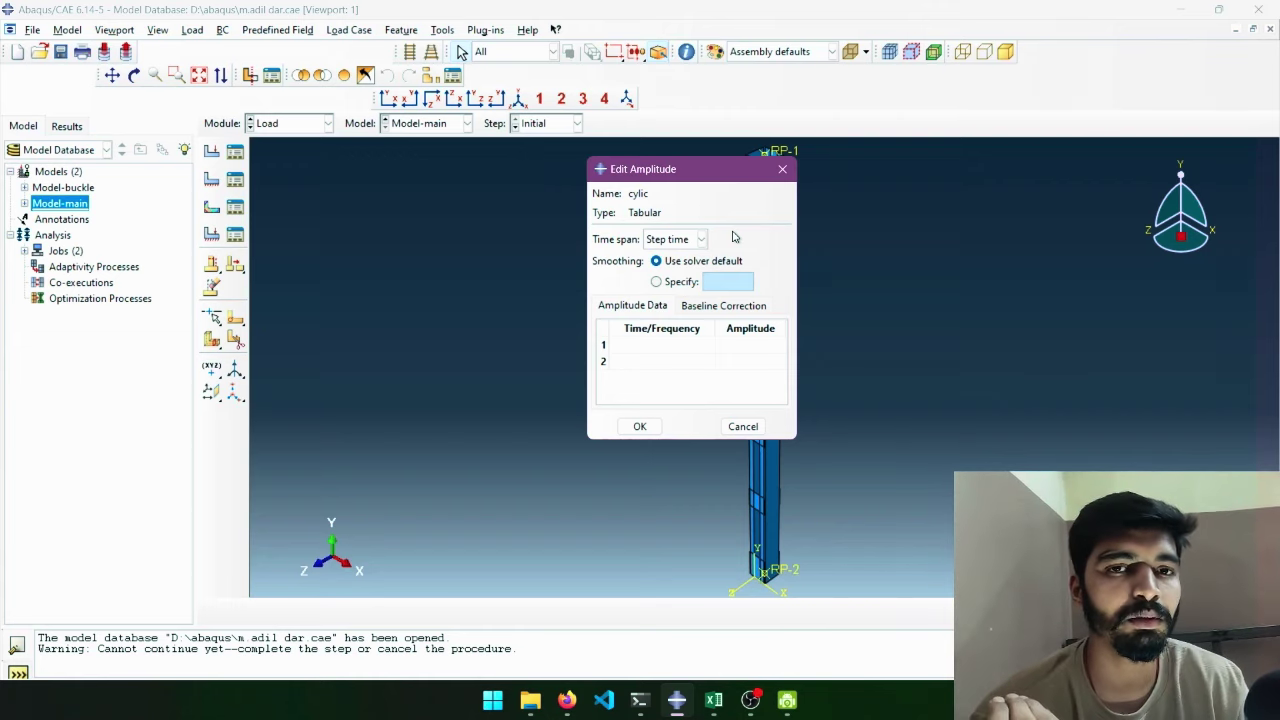
{"action": "left_click", "coordinate": [665, 241]}
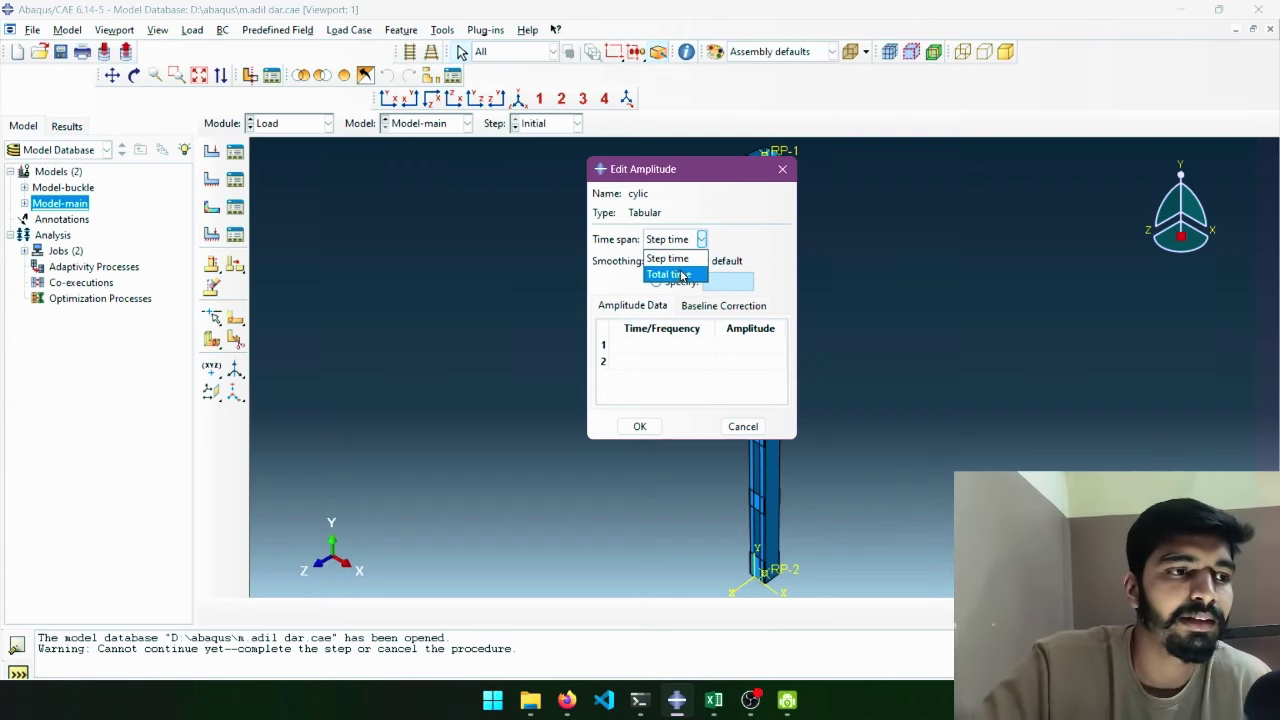
{"action": "left_click", "coordinate": [671, 259]}
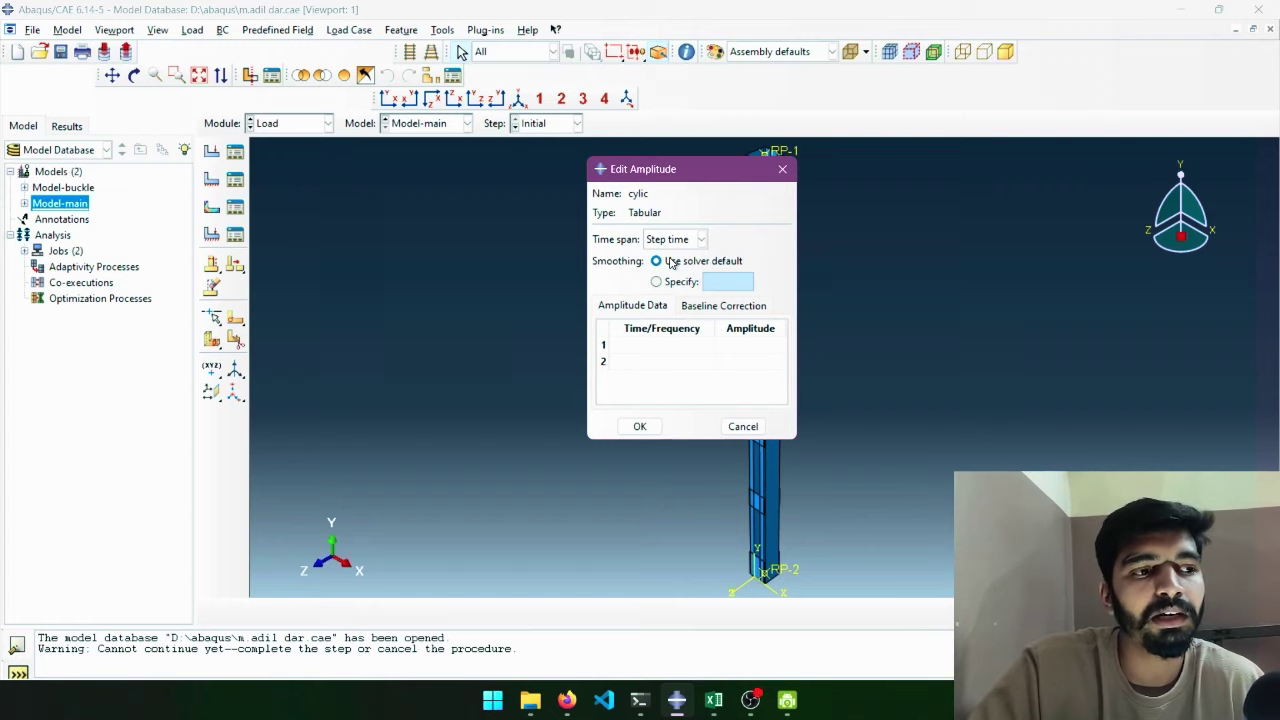
{"action": "left_click", "coordinate": [735, 344]}
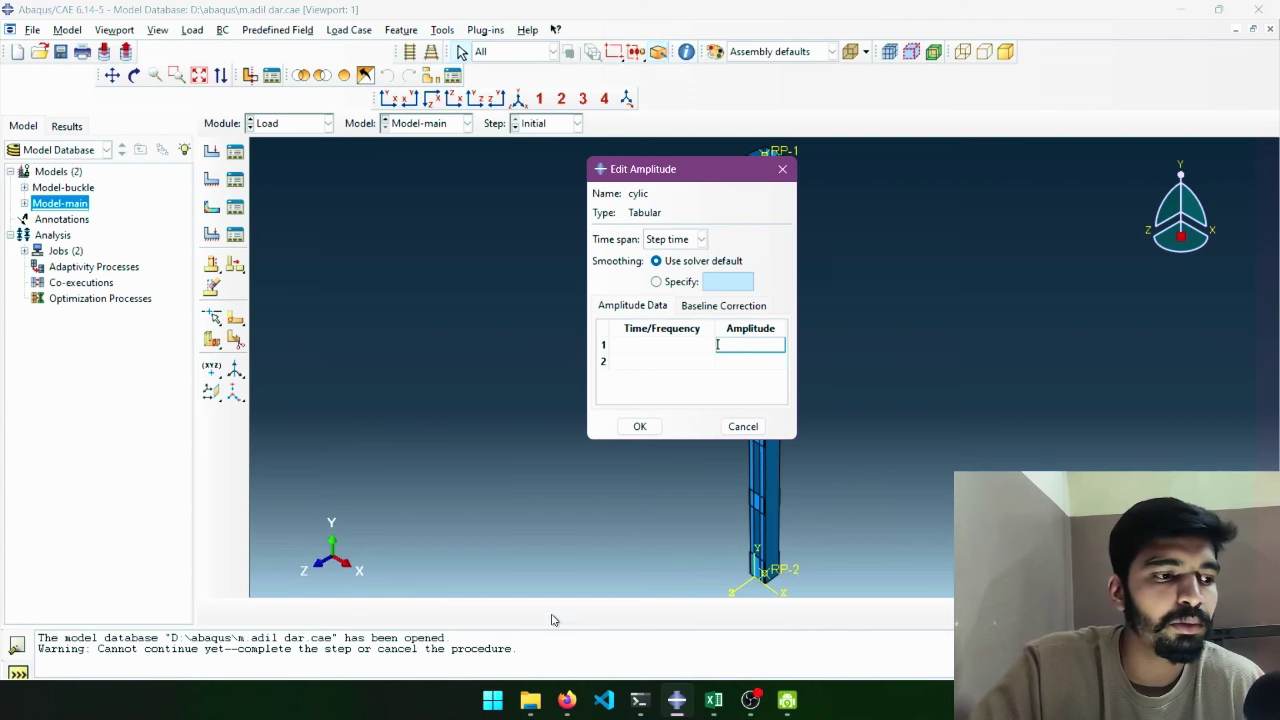
{"action": "left_click", "coordinate": [714, 700]}
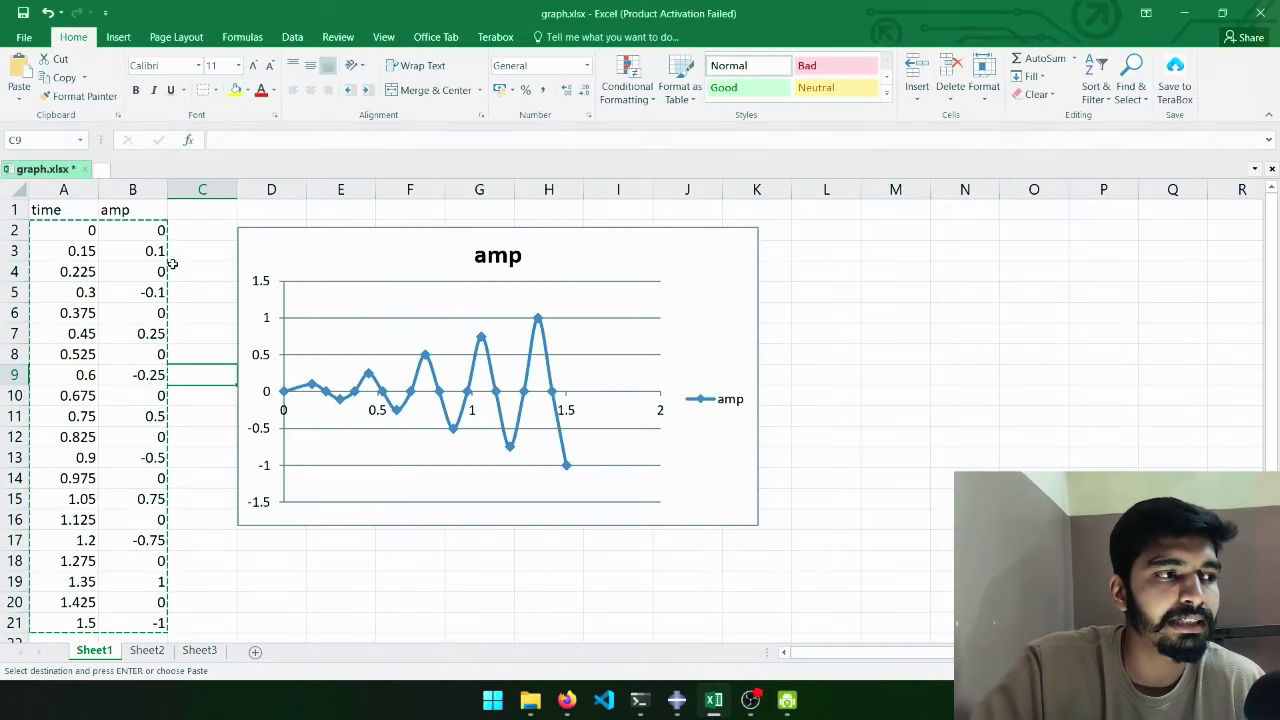
Step: Copy the time/amp values in A2:B21 in Excel
{"action": "mouse_move", "coordinate": [40, 230]}
{"action": "left_mouse_down"}
{"action": "mouse_move", "coordinate": [128, 247]}
{"action": "mouse_move", "coordinate": [141, 619]}
{"action": "left_mouse_up"}
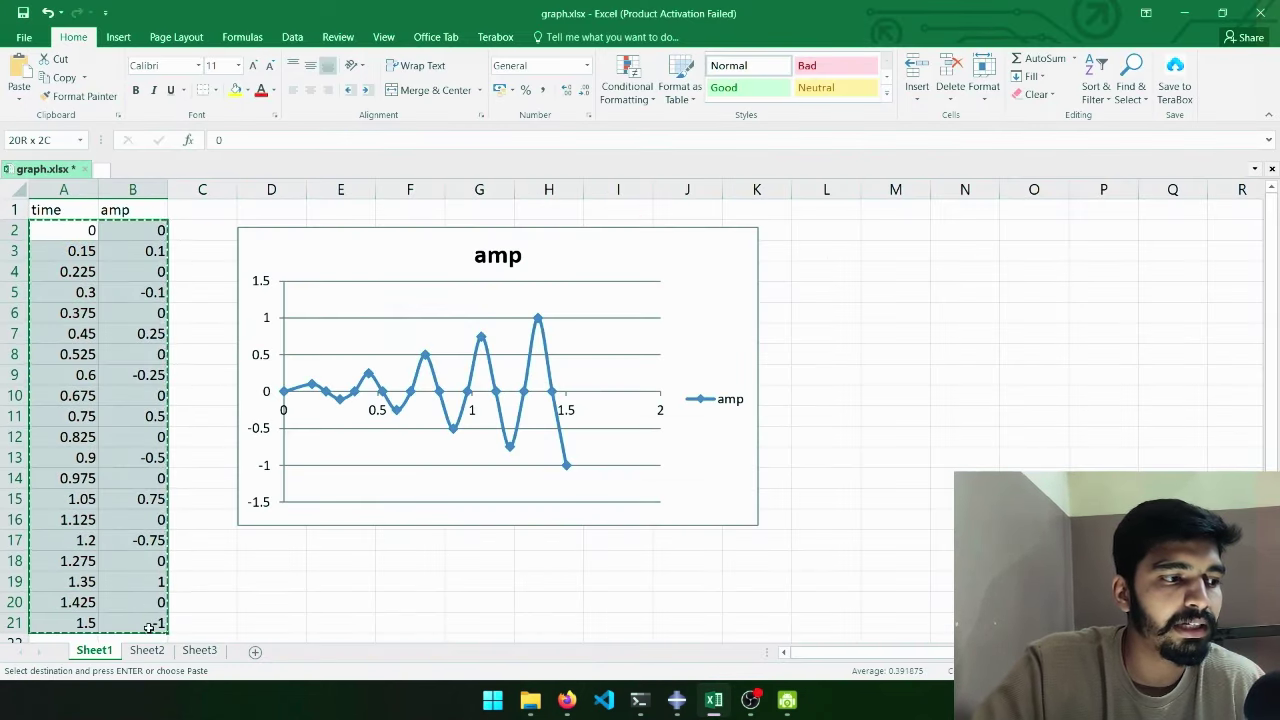
{"action": "right_click", "coordinate": [141, 619]}
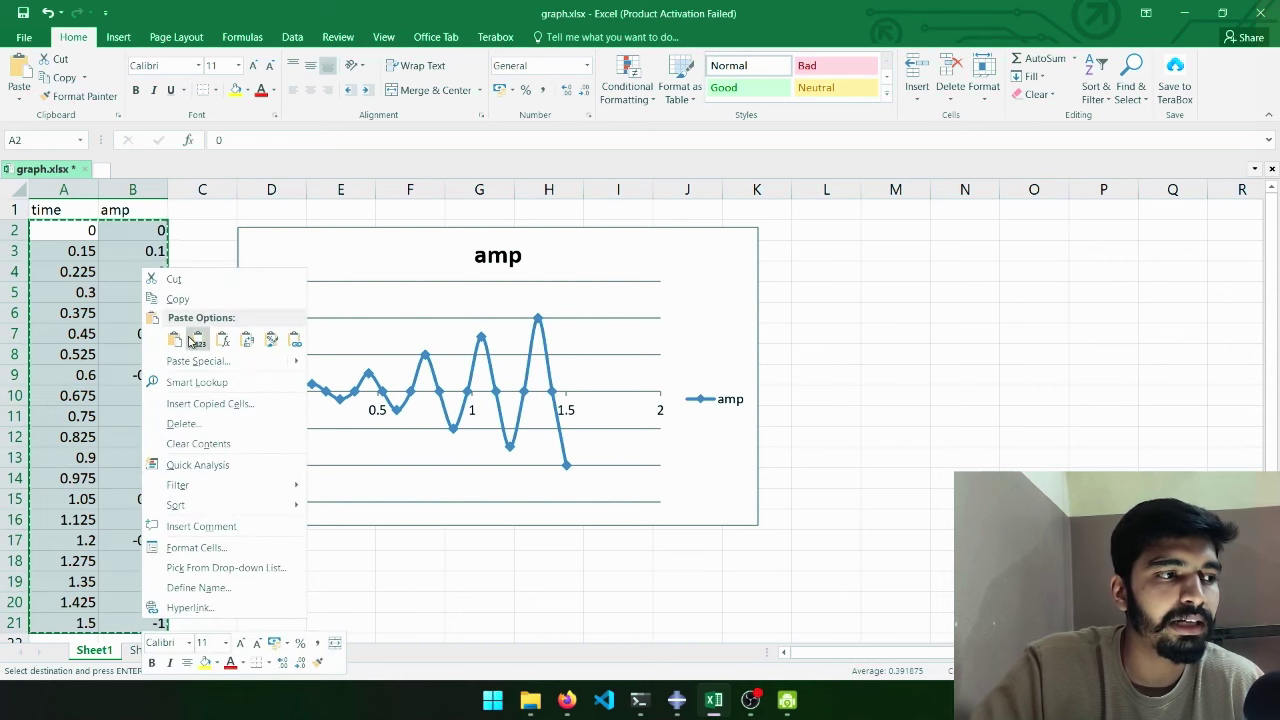
{"action": "left_click", "coordinate": [175, 298]}
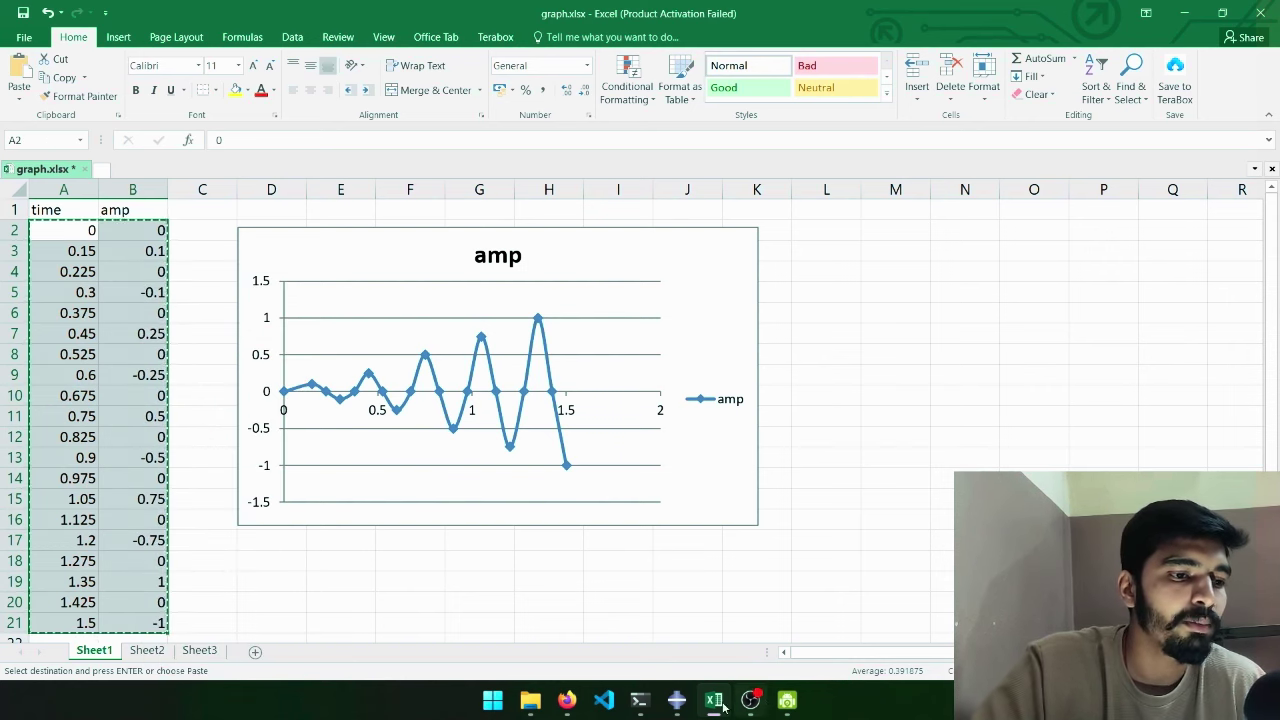
Step: Paste the 20 time/amp pairs into the cylic amplitude table and check them
{"action": "left_click", "coordinate": [677, 705]}
{"action": "right_click", "coordinate": [671, 348]}
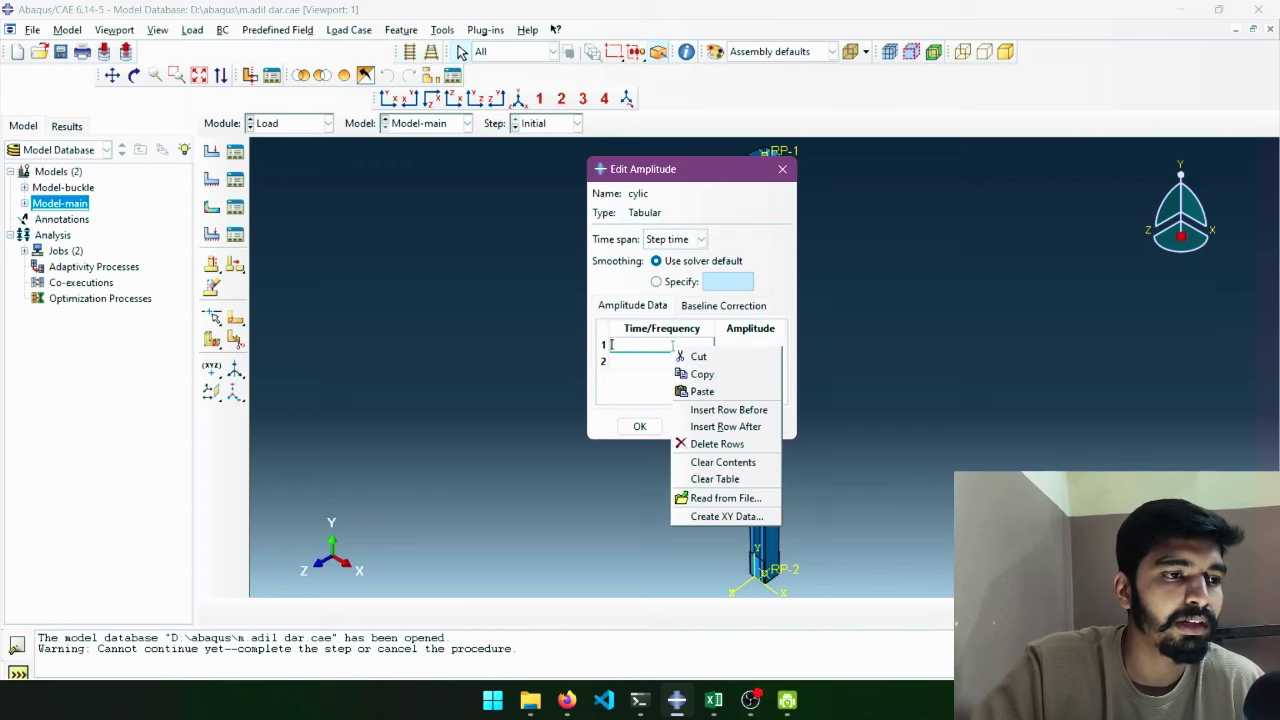
{"action": "left_click", "coordinate": [695, 390]}
{"action": "scroll", "coordinate": [735, 381], "scroll_direction": "down", "scroll_amount": 3}
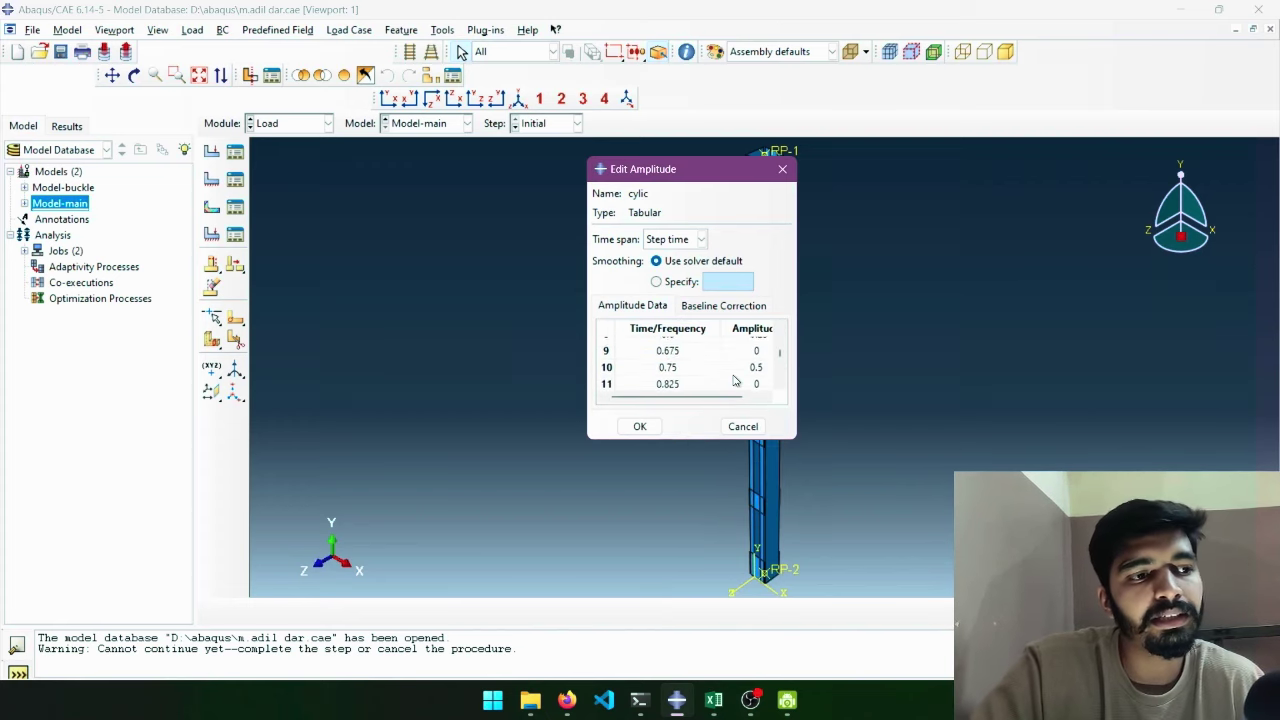
{"action": "scroll", "coordinate": [735, 381], "scroll_direction": "down", "scroll_amount": 3}
{"action": "scroll", "coordinate": [735, 381], "scroll_direction": "up", "scroll_amount": 5}
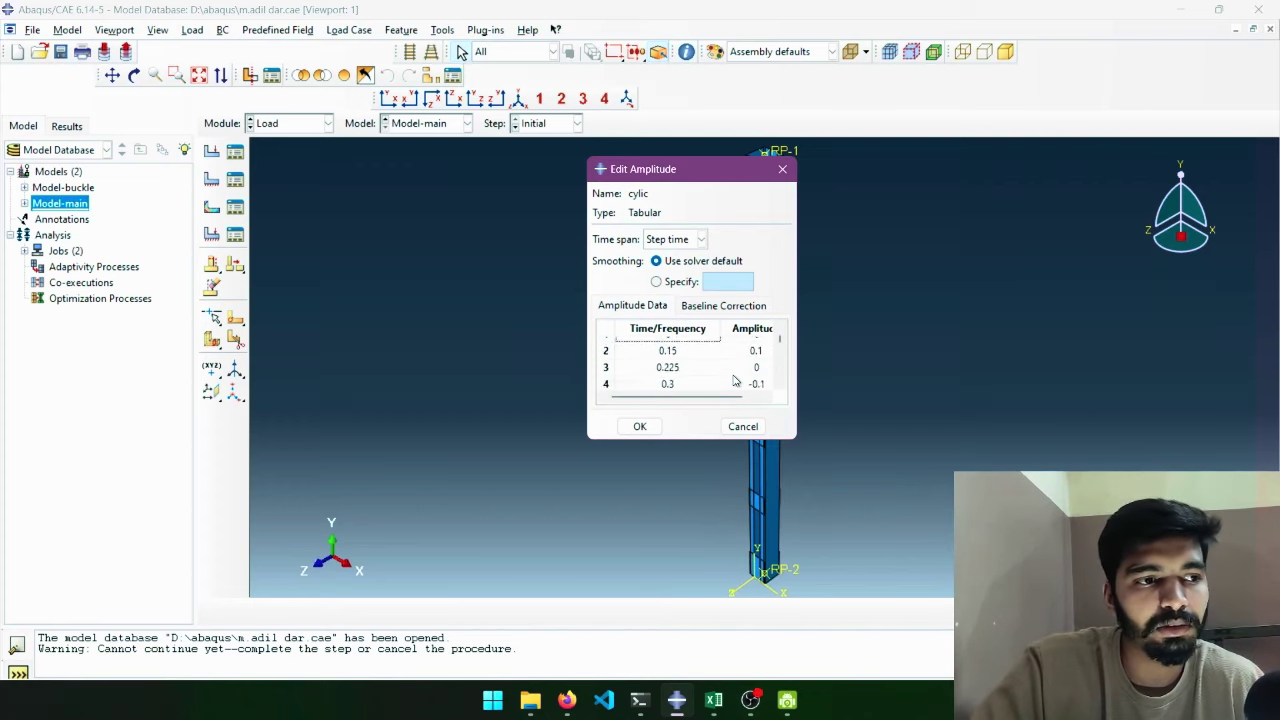
{"action": "scroll", "coordinate": [735, 381], "scroll_direction": "up", "scroll_amount": 1}
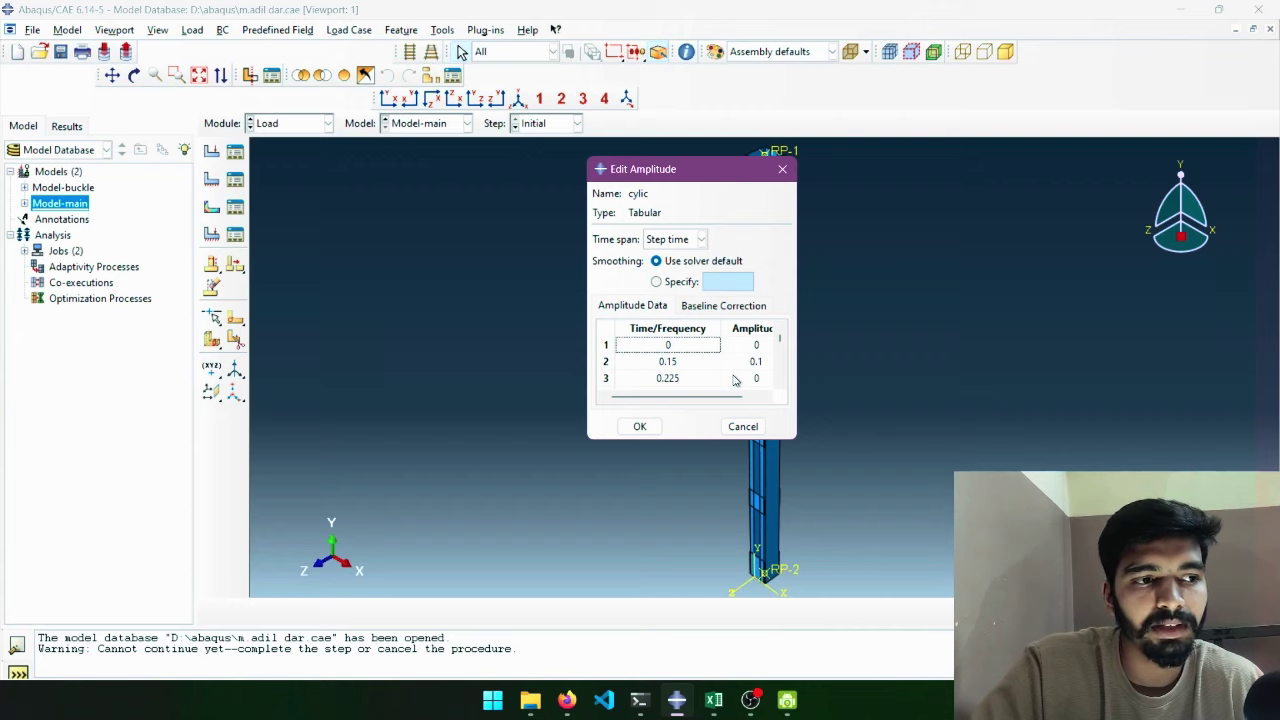
Step: Save the cylic amplitude and confirm it is listed in the Amplitude Manager
{"action": "left_click", "coordinate": [641, 427]}
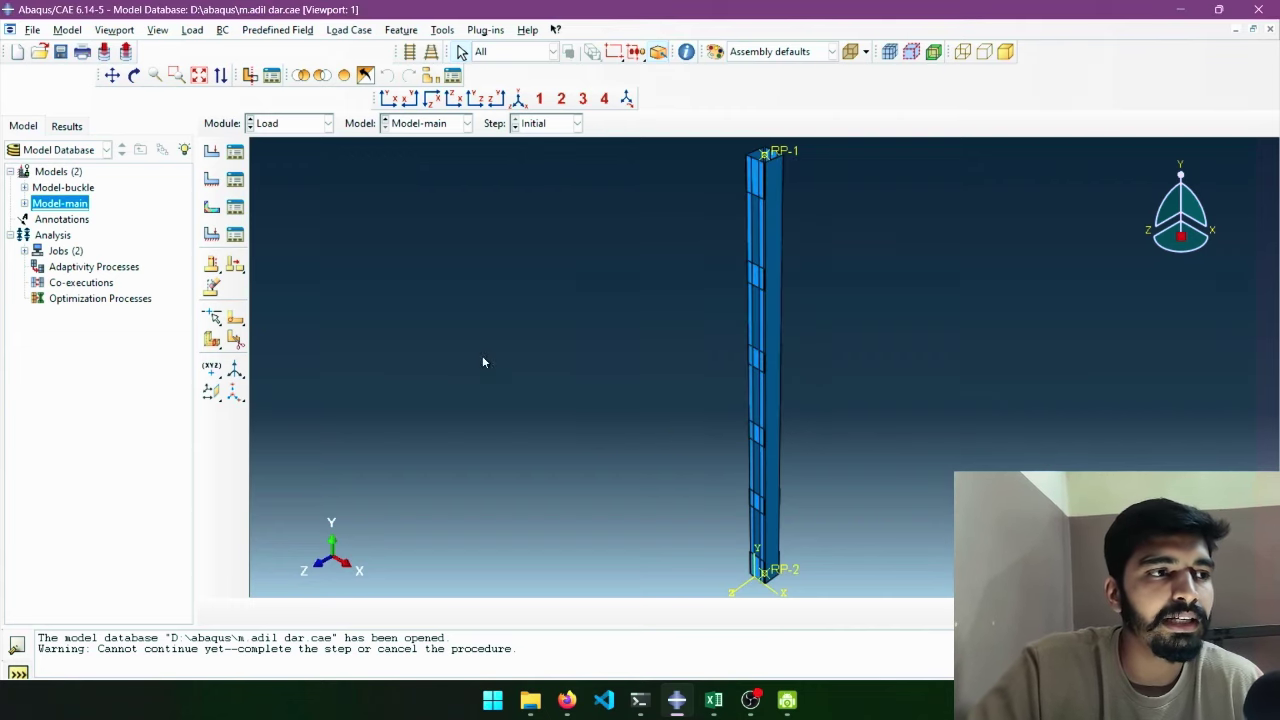
{"action": "left_click", "coordinate": [450, 31]}
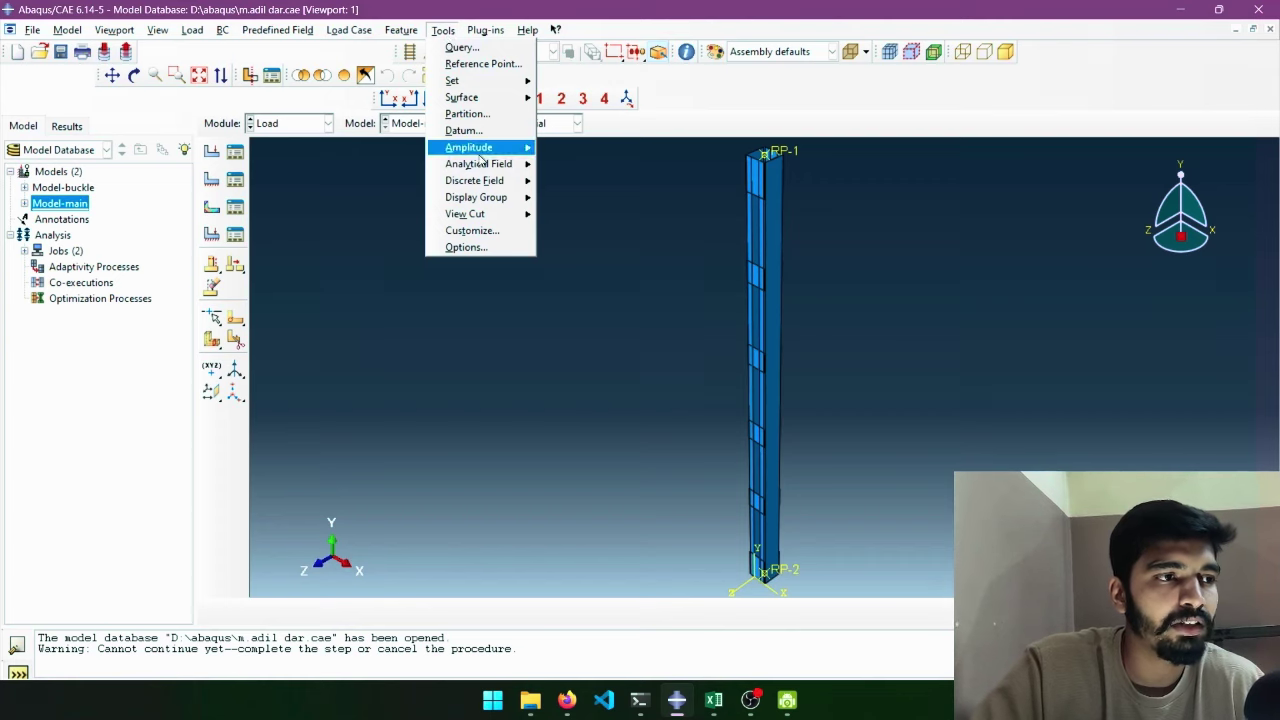
{"action": "mouse_move", "coordinate": [470, 147]}
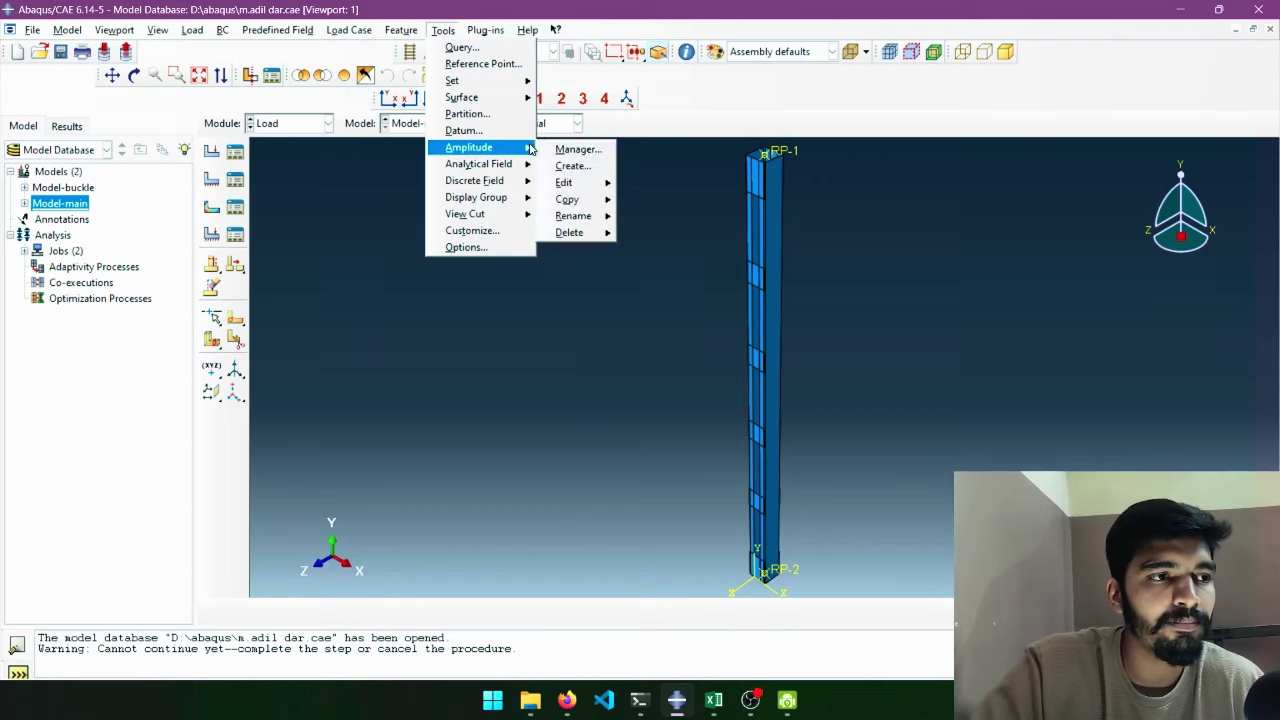
{"action": "left_click", "coordinate": [569, 148]}
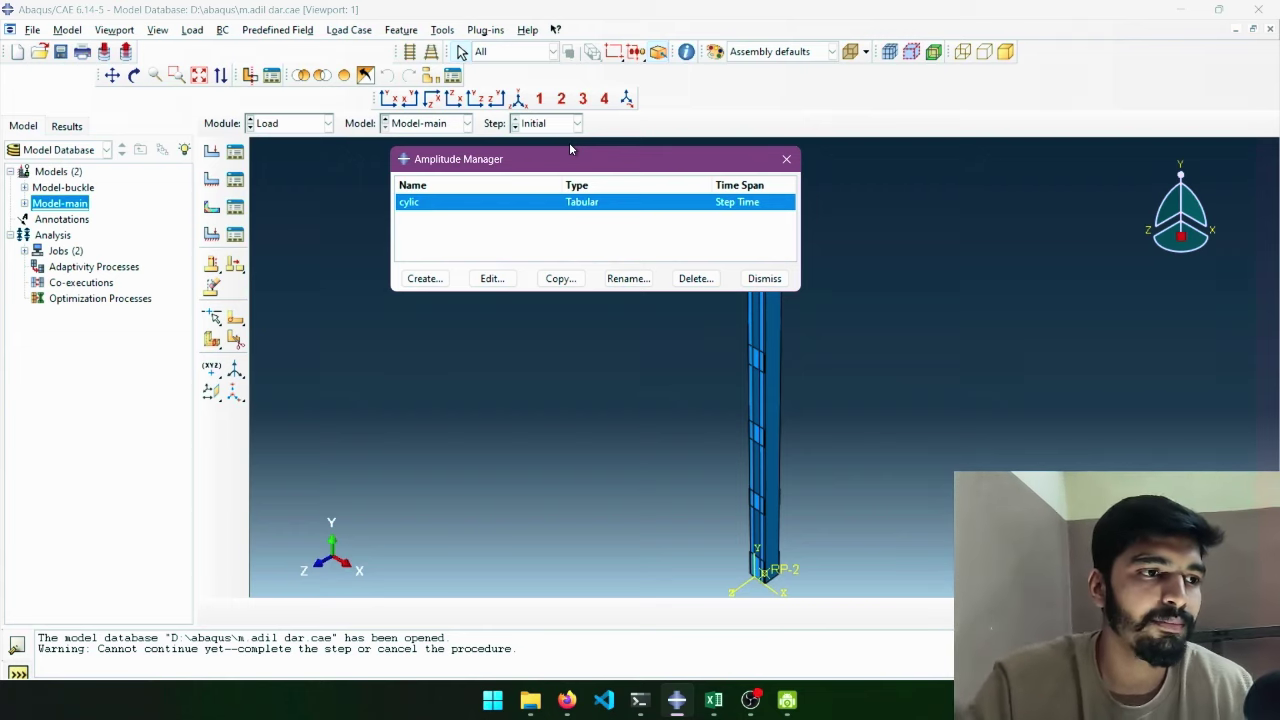
{"action": "left_click", "coordinate": [753, 281]}
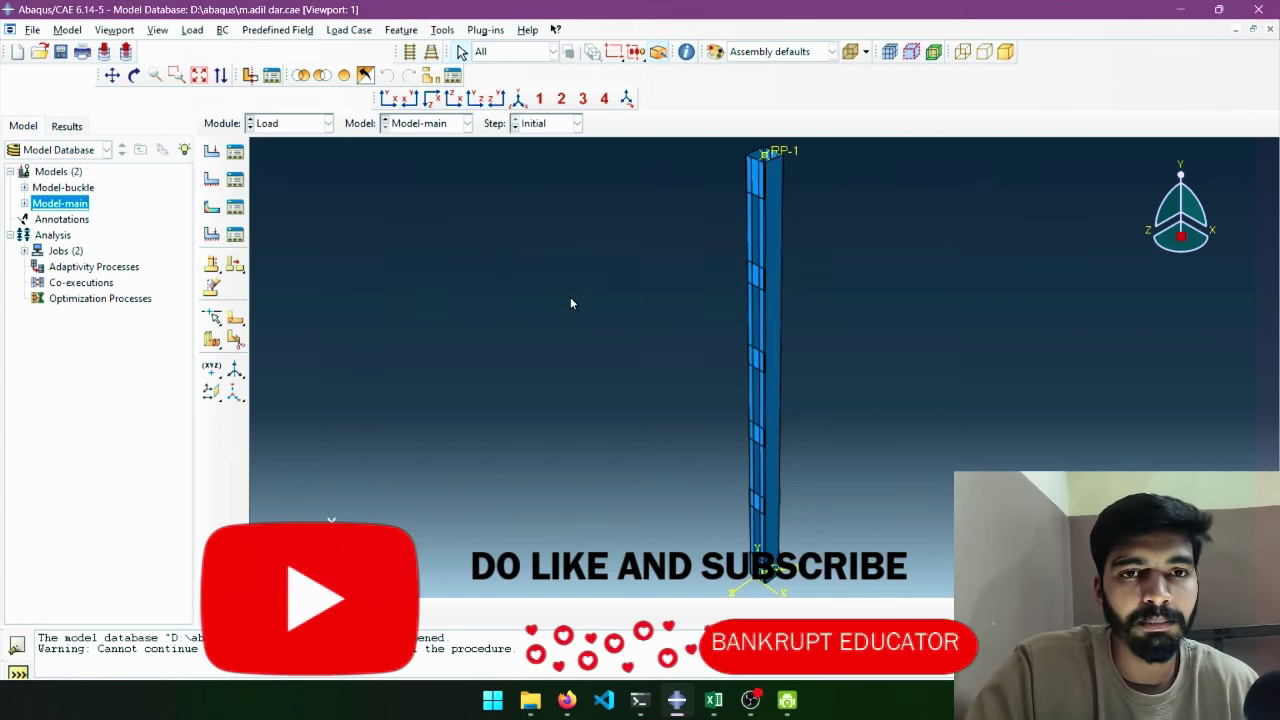
Step: Review the existing displacement and fixed boundary conditions, then start a new one in Step-1
{"action": "left_click", "coordinate": [234, 179]}
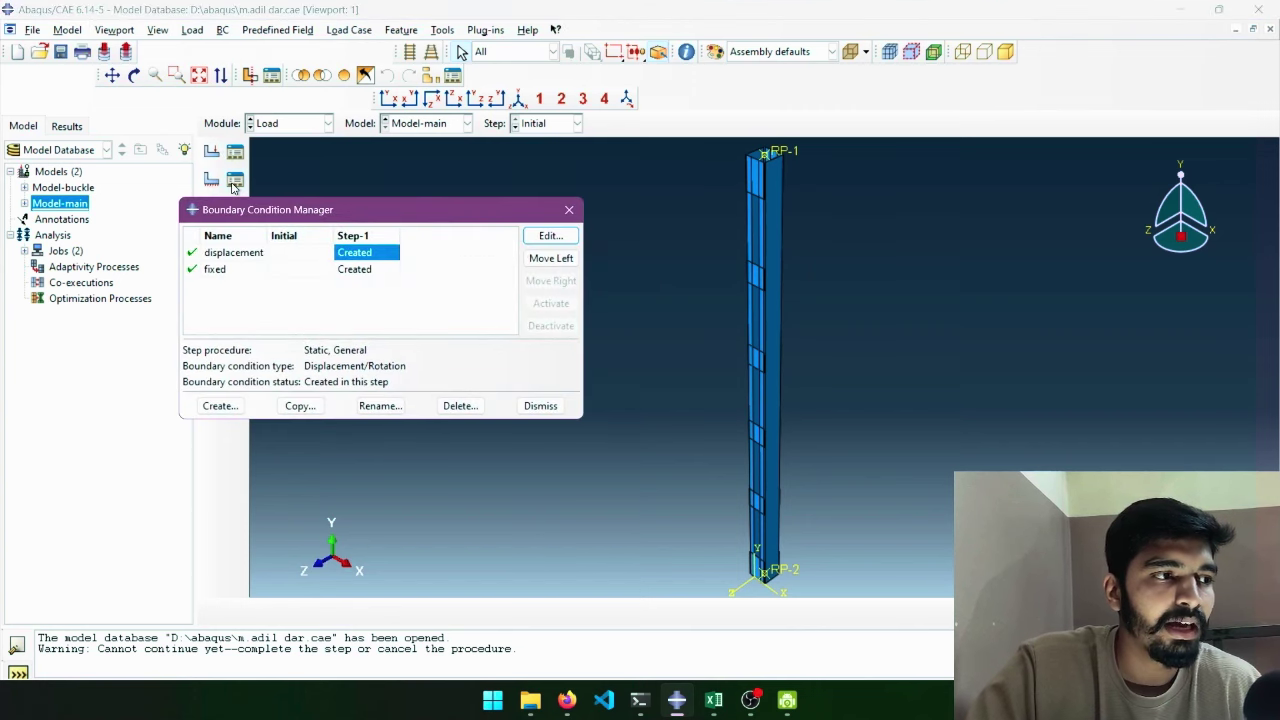
{"action": "left_click", "coordinate": [549, 236]}
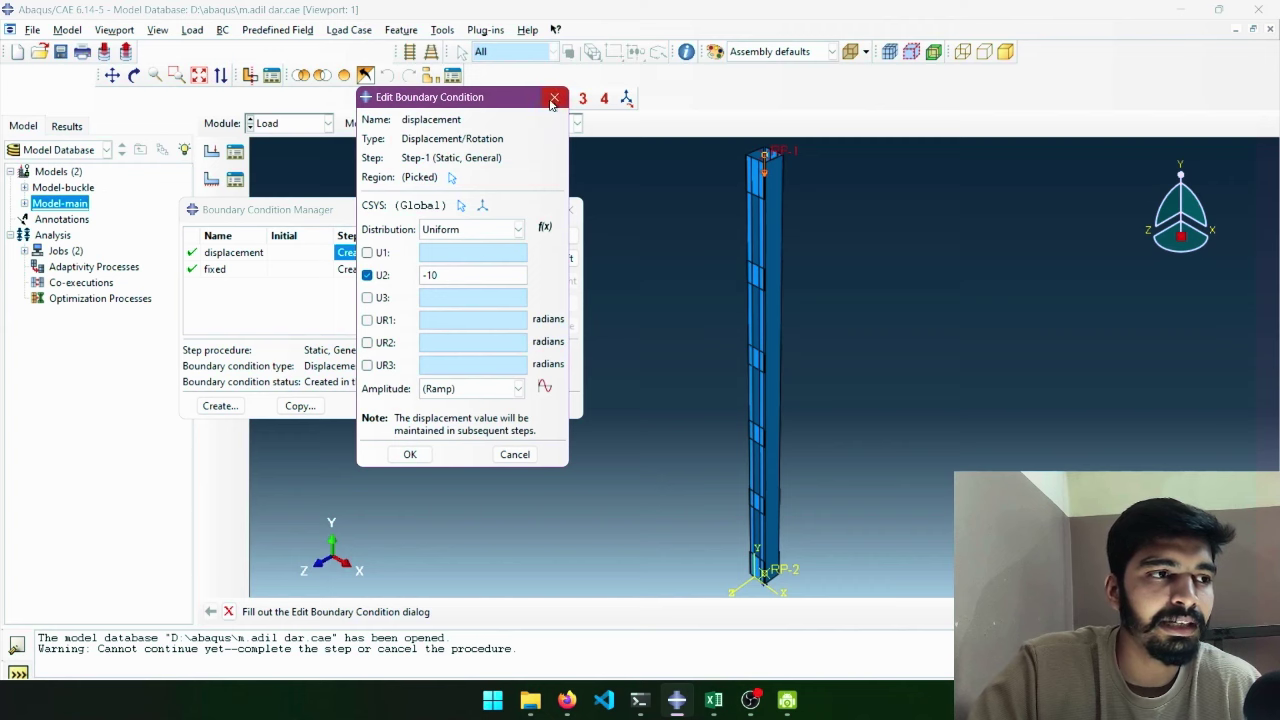
{"action": "left_click", "coordinate": [553, 99]}
{"action": "left_click", "coordinate": [282, 283]}
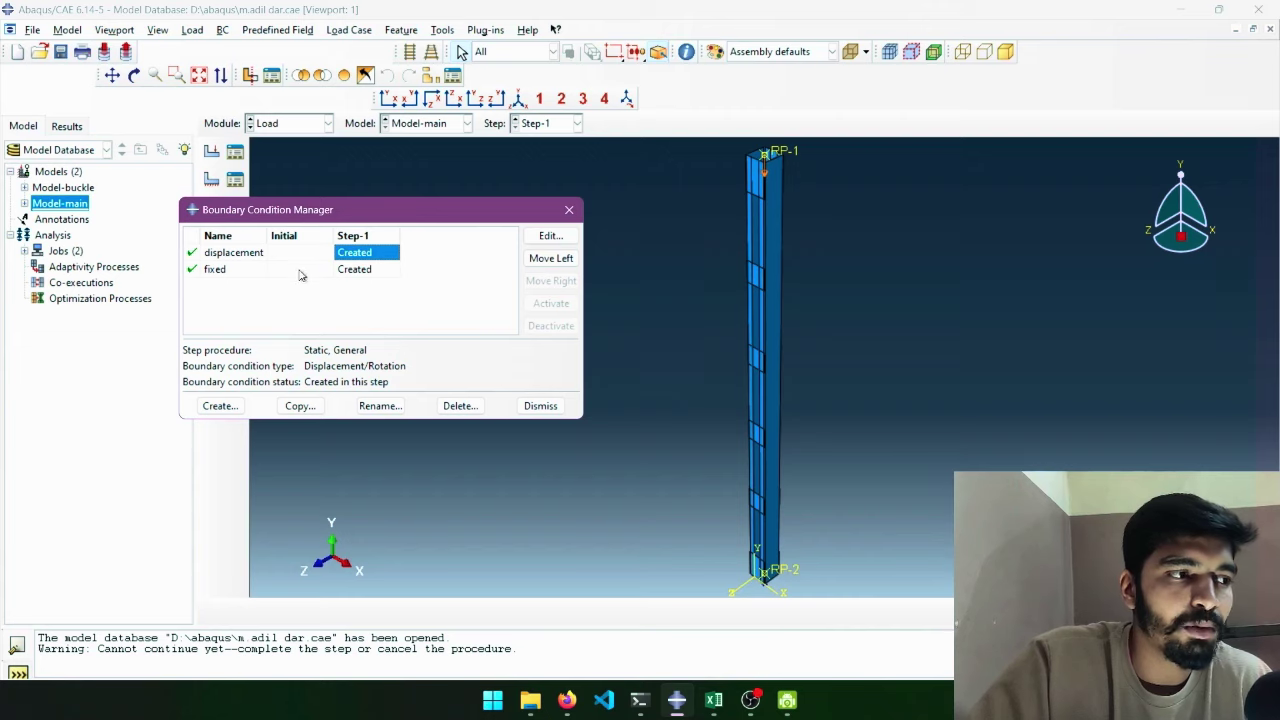
{"action": "left_click", "coordinate": [366, 270]}
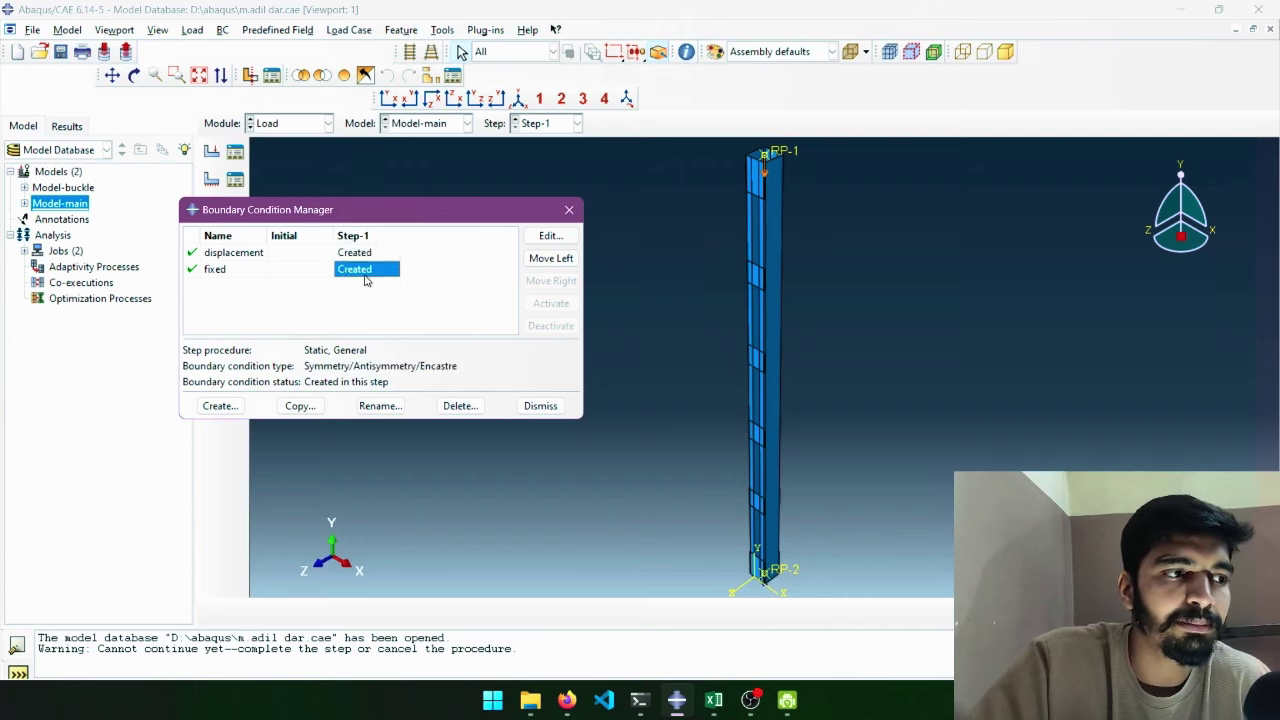
{"action": "left_click", "coordinate": [296, 254]}
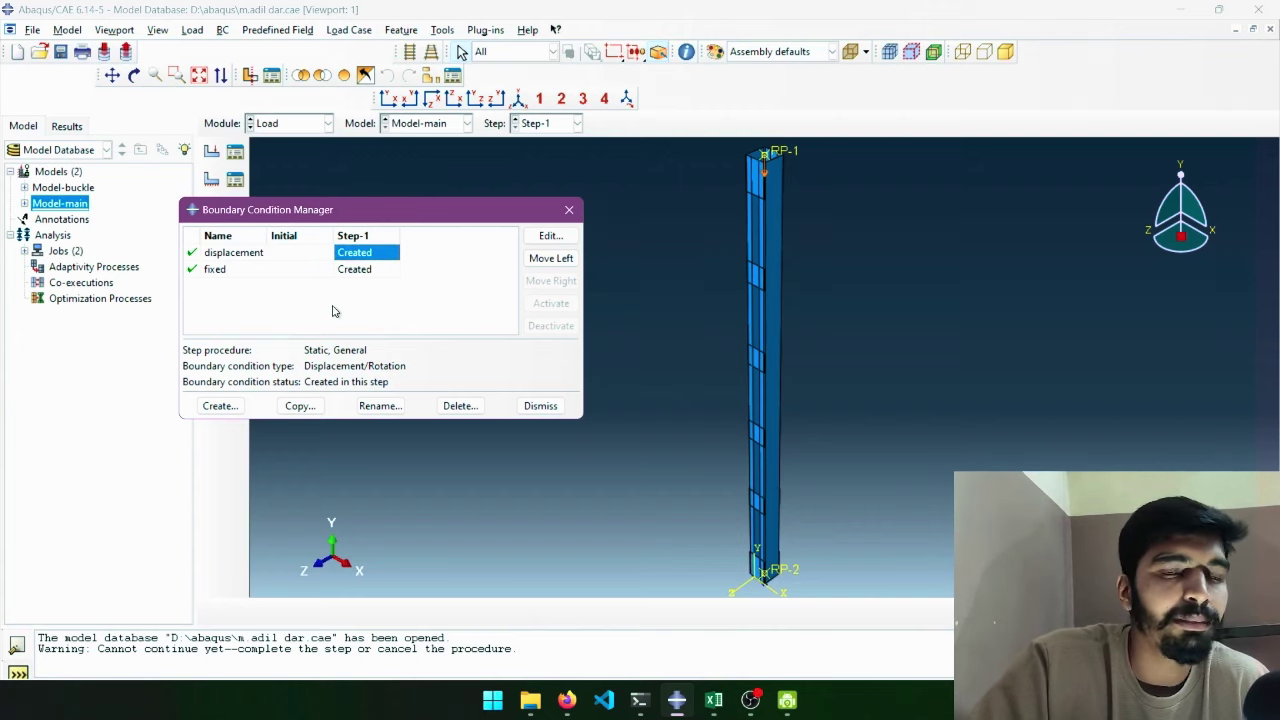
{"action": "left_click", "coordinate": [221, 406]}
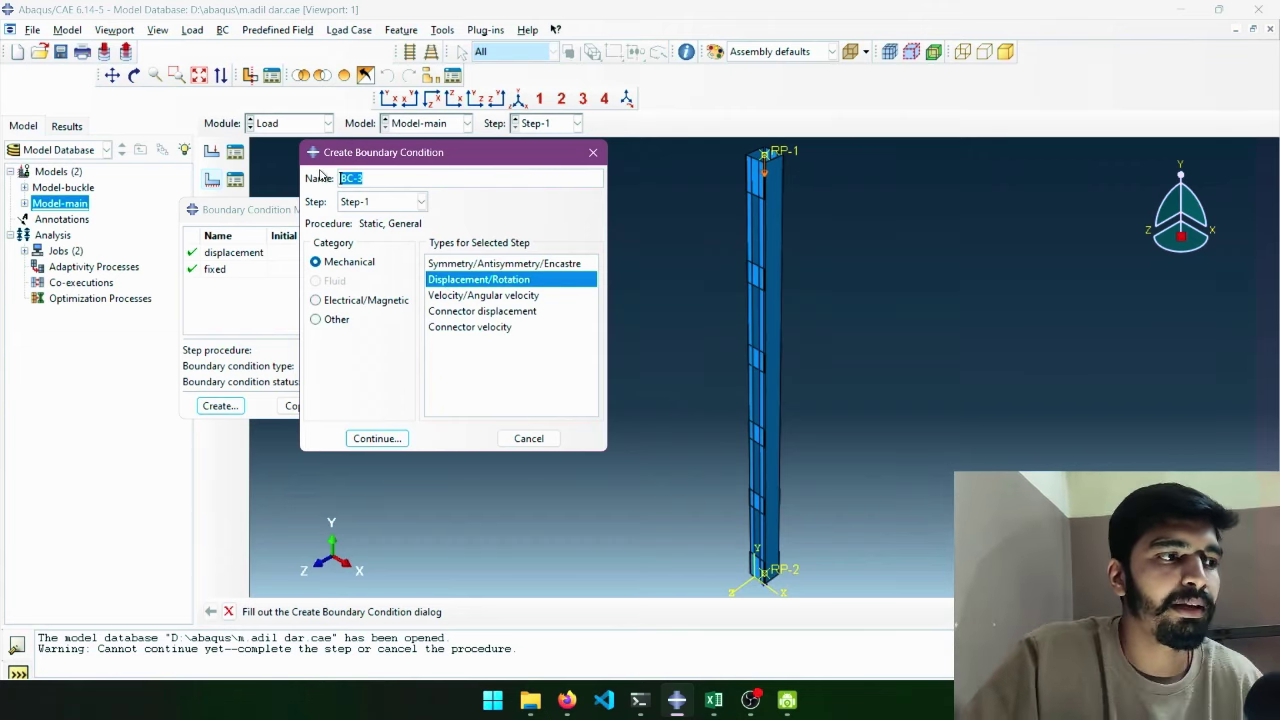
Step: Name the new Displacement/Rotation boundary condition 'seismic' and continue to region picking
{"action": "type", "text": "seimic"}
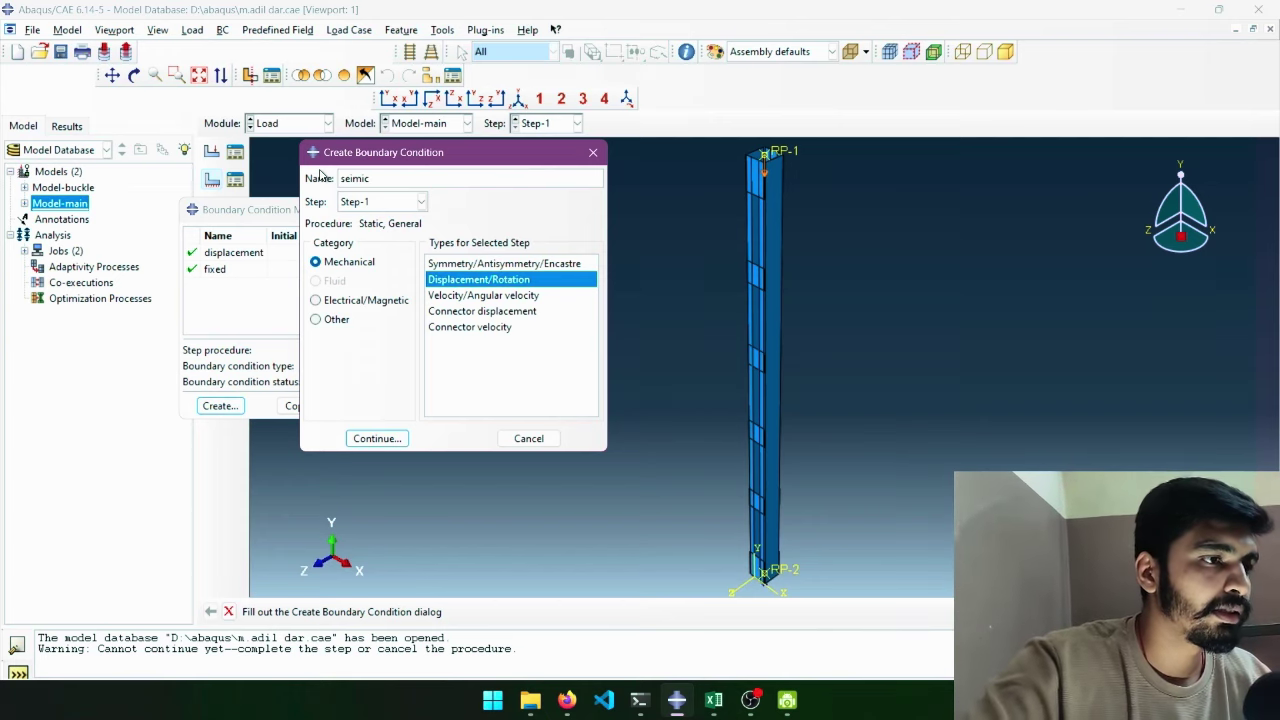
{"action": "type", "text": "i"}
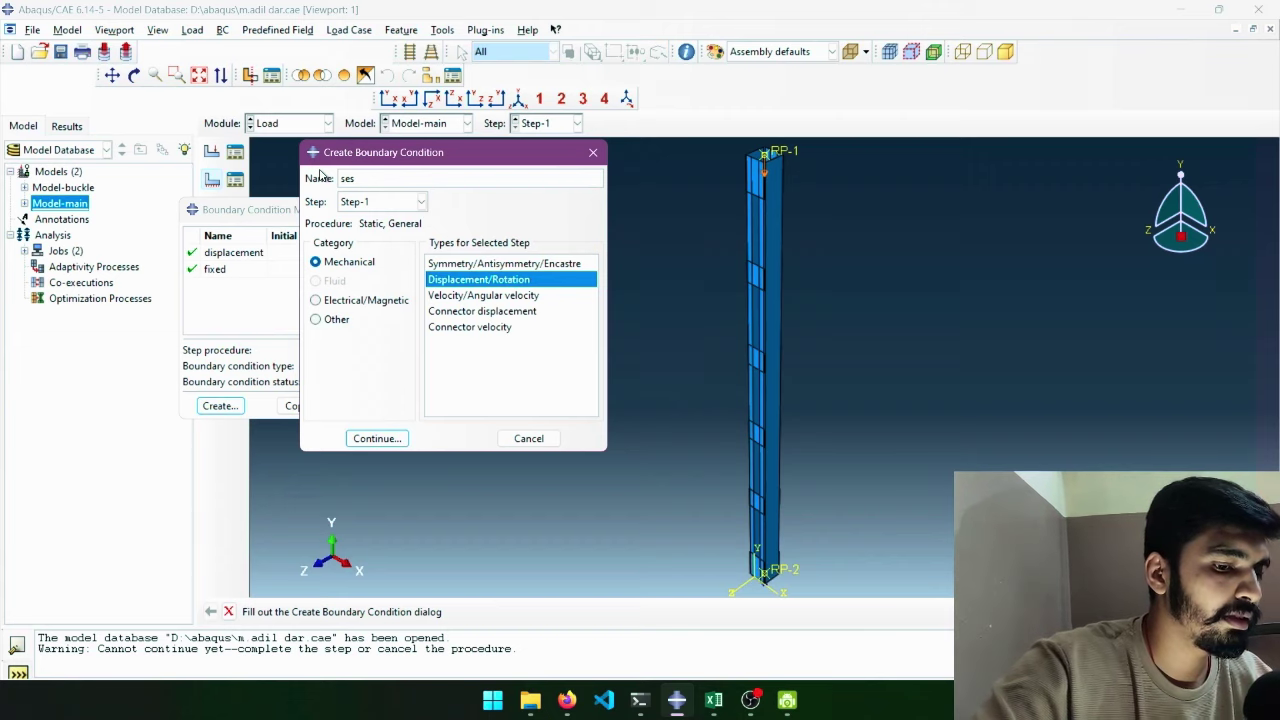
{"action": "type", "text": "smic"}
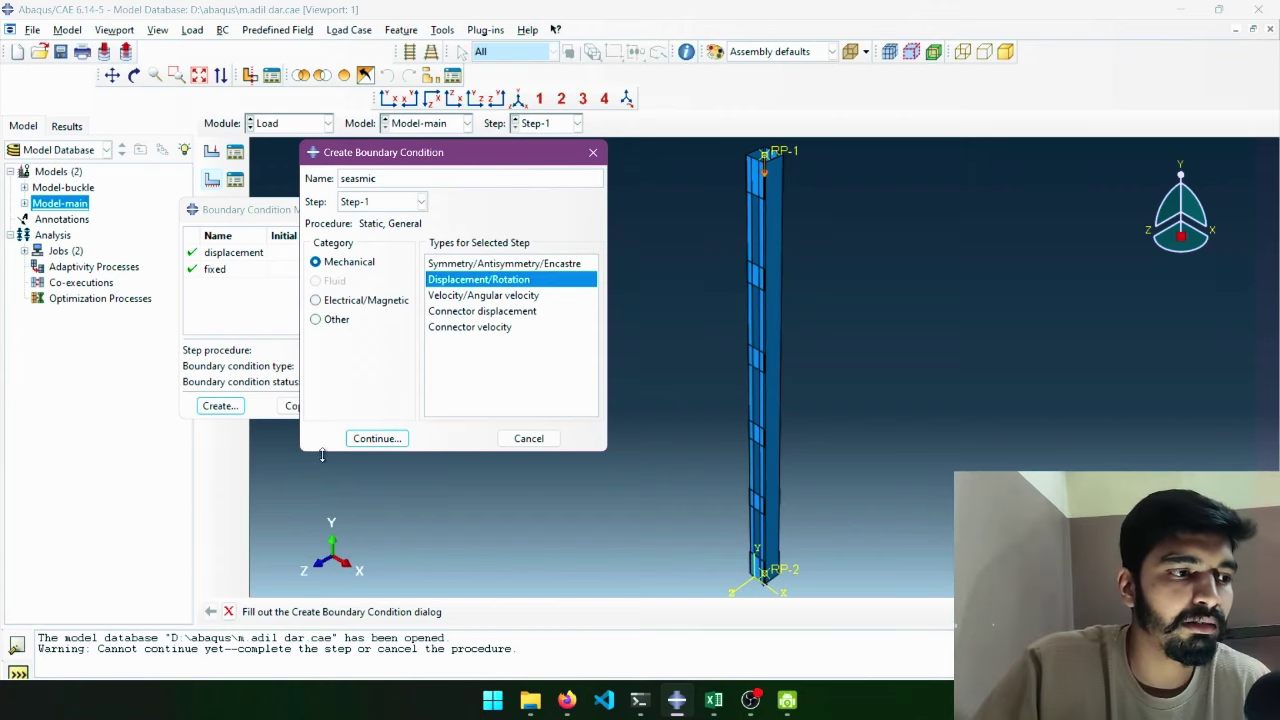
{"action": "left_click", "coordinate": [355, 444]}
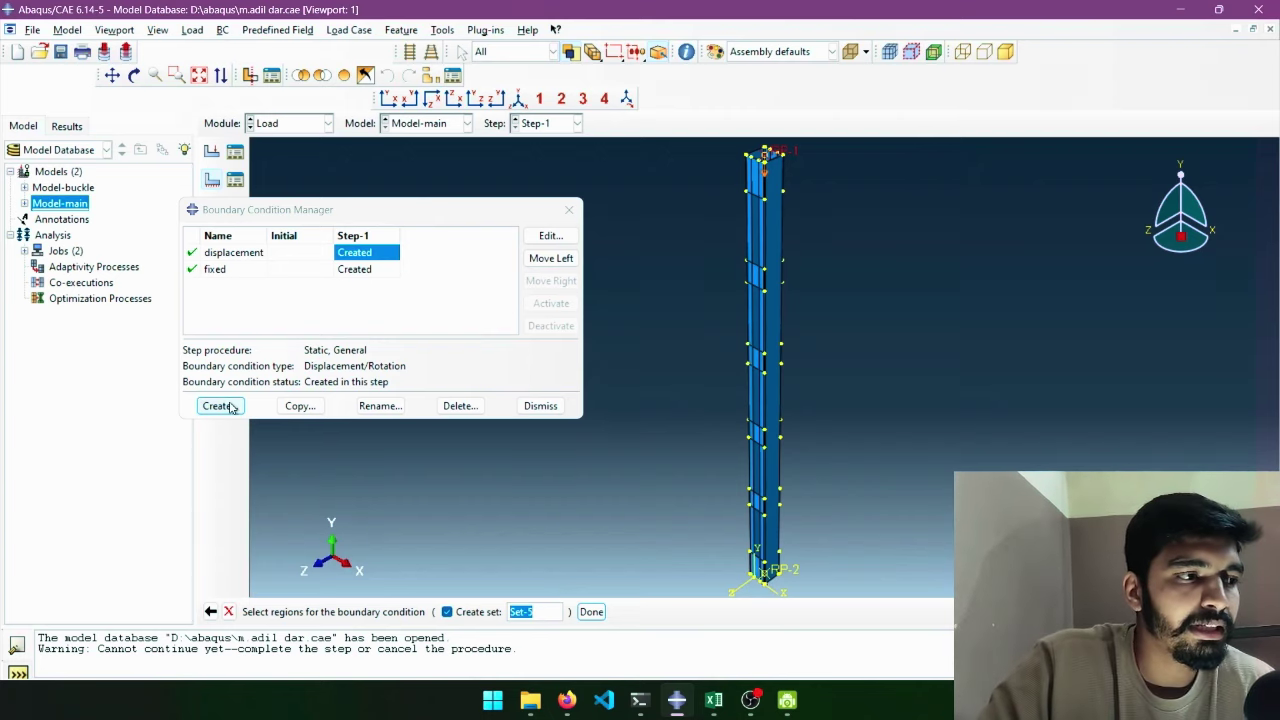
Step: Finish picking the region without a set, and try the U1, U2 and U3 toggles
{"action": "left_click", "coordinate": [447, 612]}
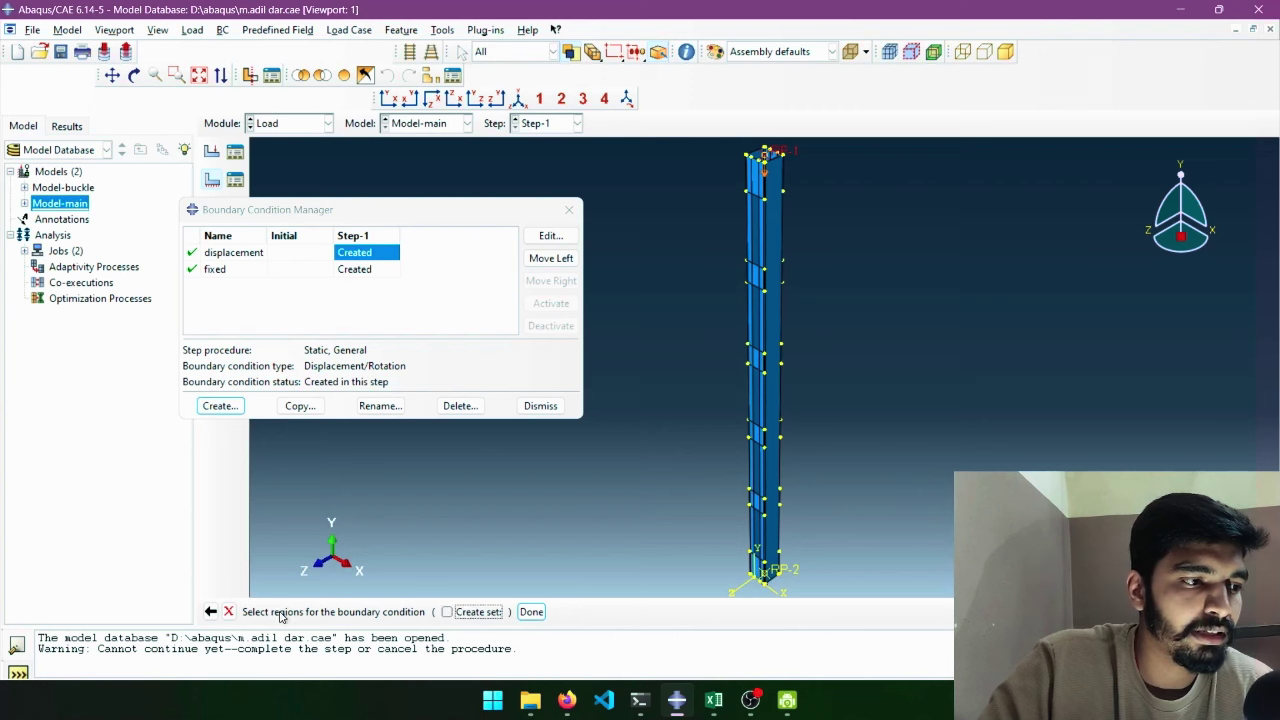
{"action": "left_click", "coordinate": [529, 612]}
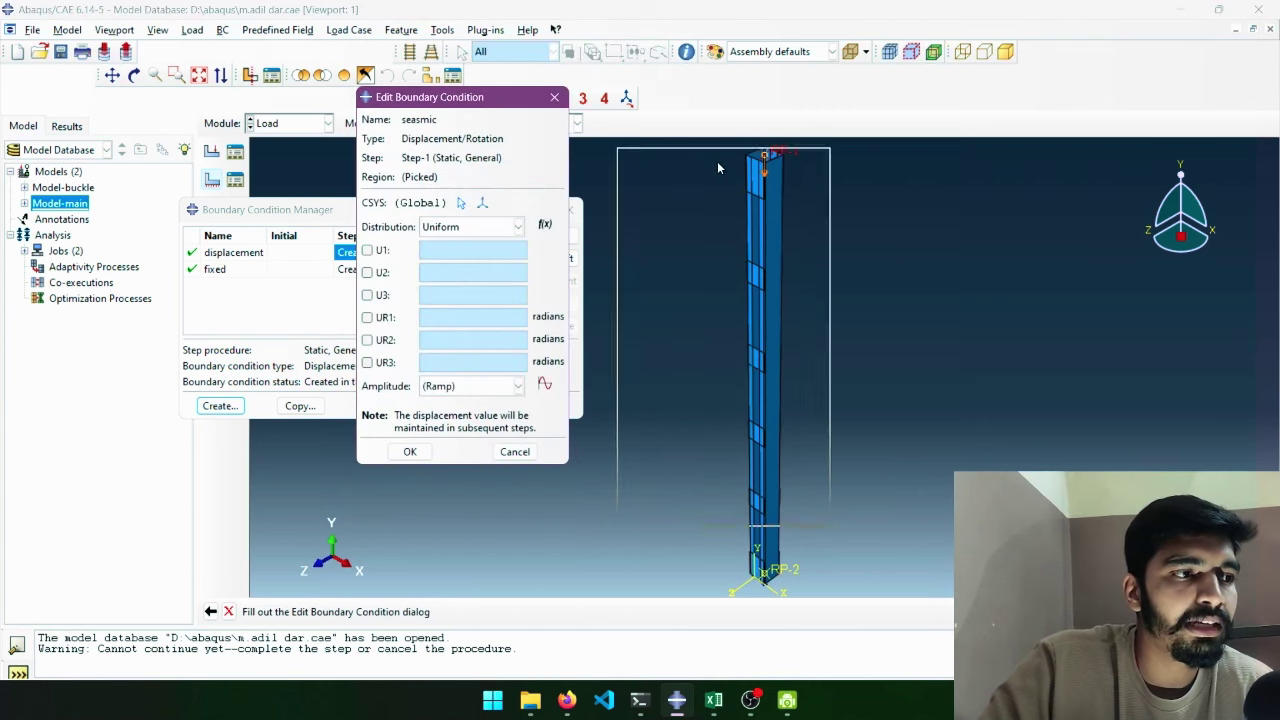
{"action": "left_click_drag", "start_coordinate": [458, 105], "coordinate": [814, 180]}
{"action": "left_click", "coordinate": [757, 330]}
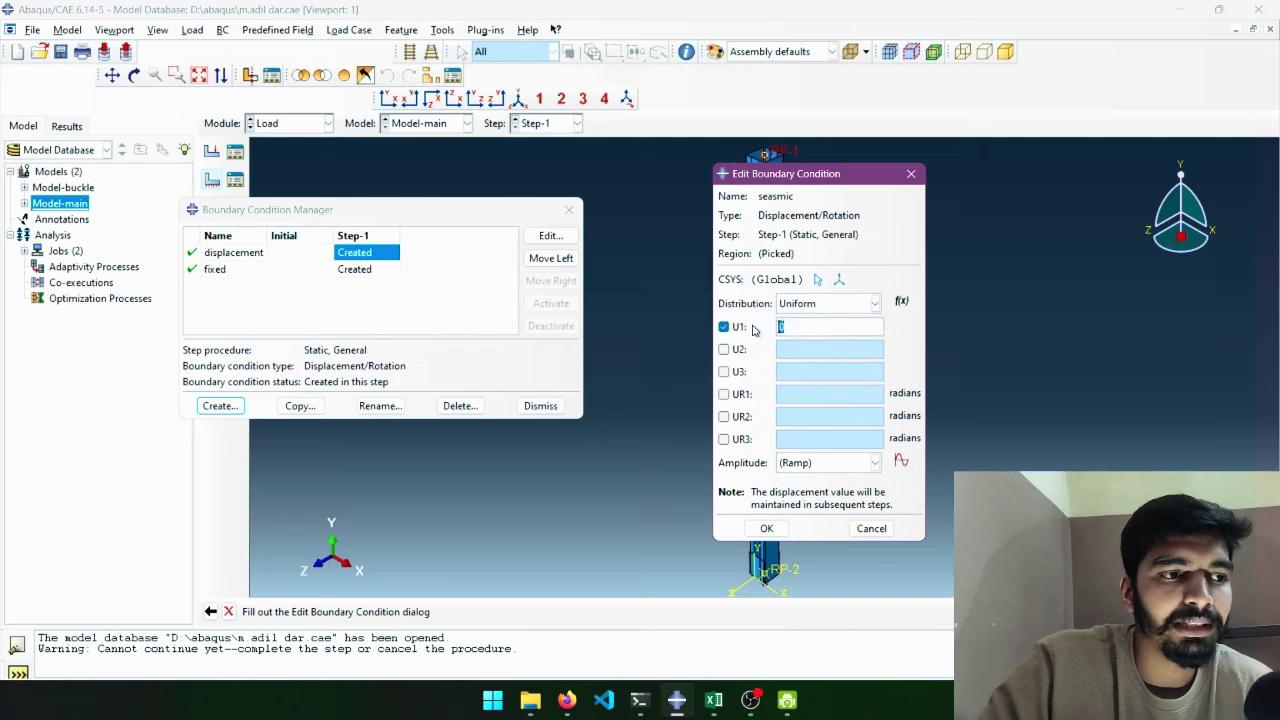
{"action": "left_click", "coordinate": [755, 330]}
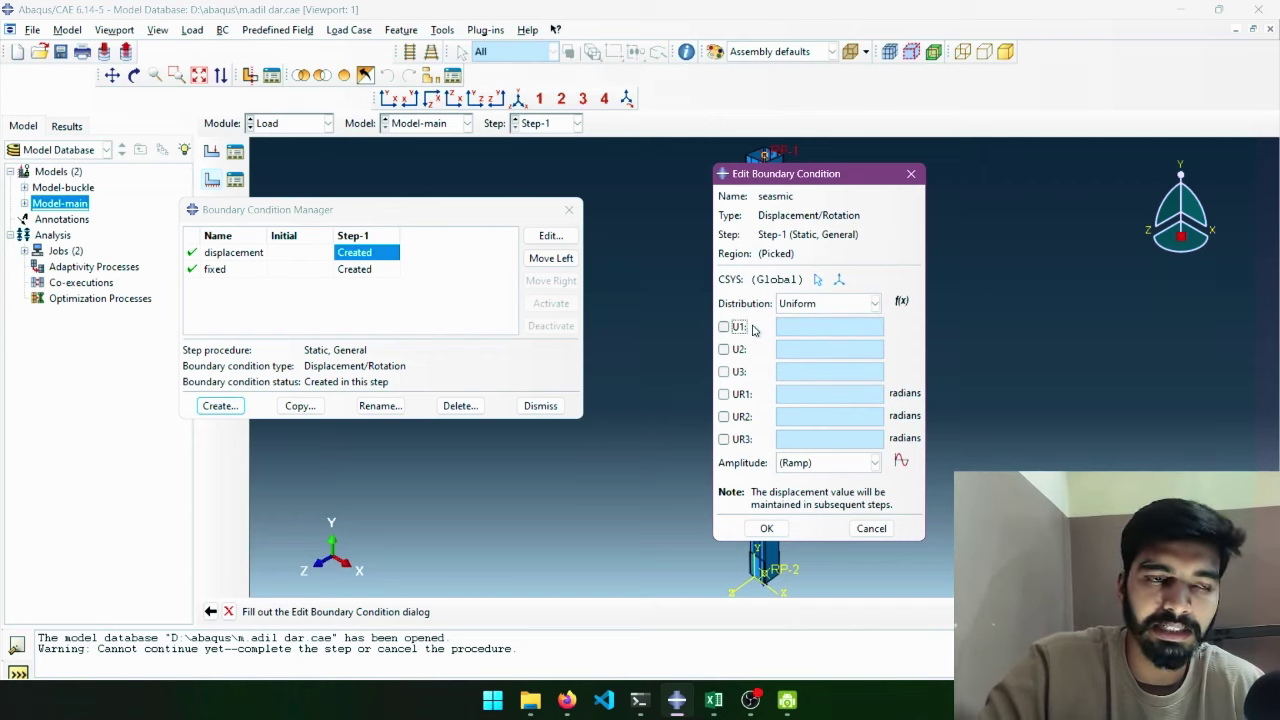
{"action": "left_click", "coordinate": [725, 350]}
{"action": "left_click", "coordinate": [725, 350]}
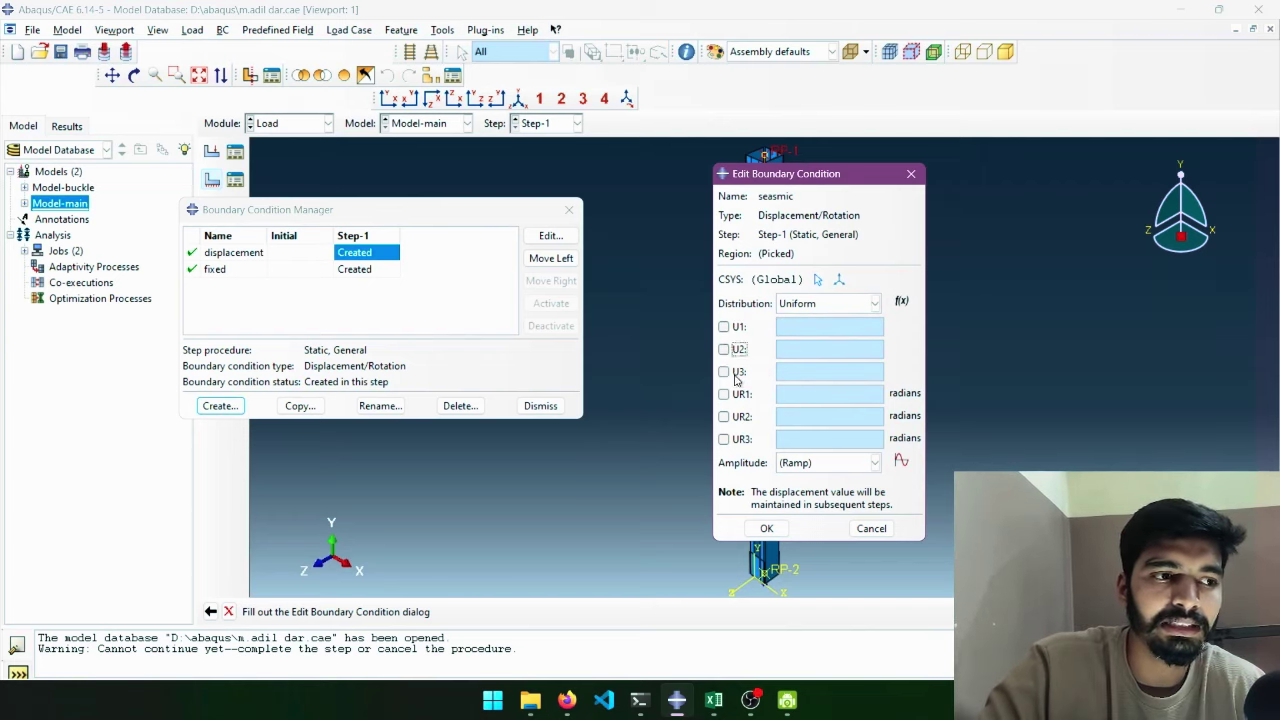
{"action": "left_click", "coordinate": [735, 377]}
{"action": "left_click", "coordinate": [735, 377]}
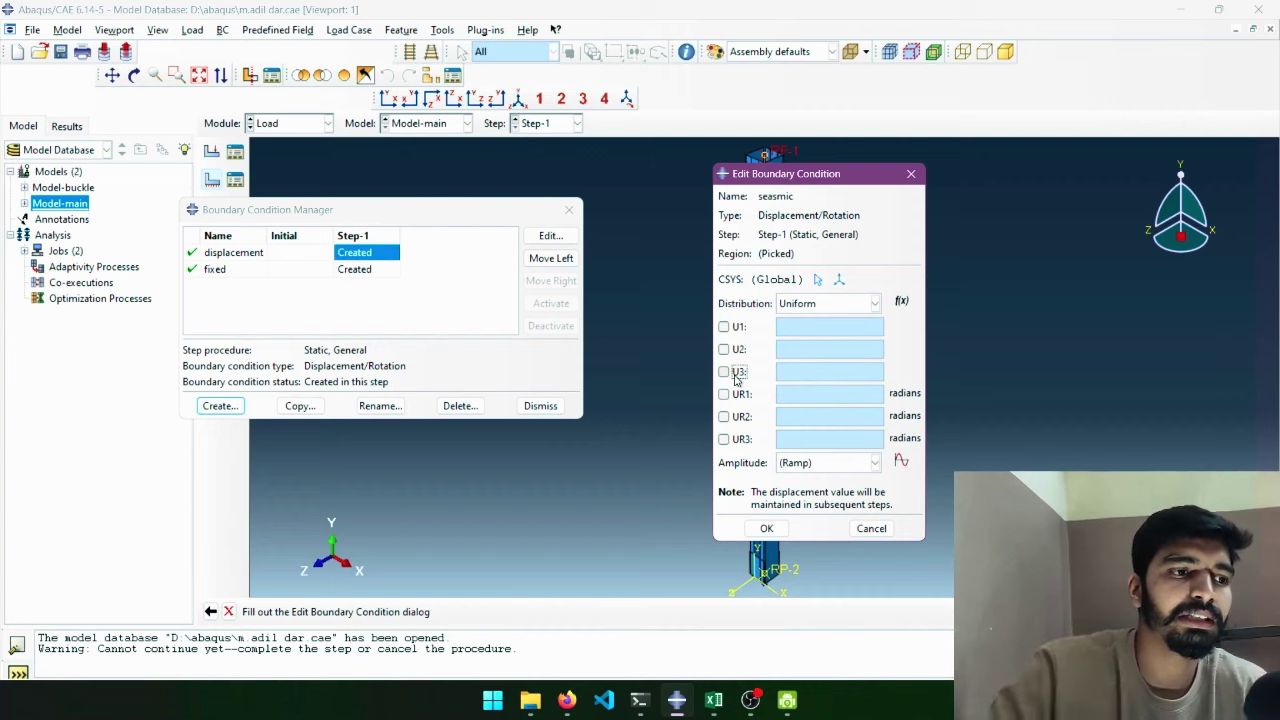
Step: Constrain U2 with a displacement of 10, keeping the Ramp amplitude
{"action": "left_click", "coordinate": [724, 349]}
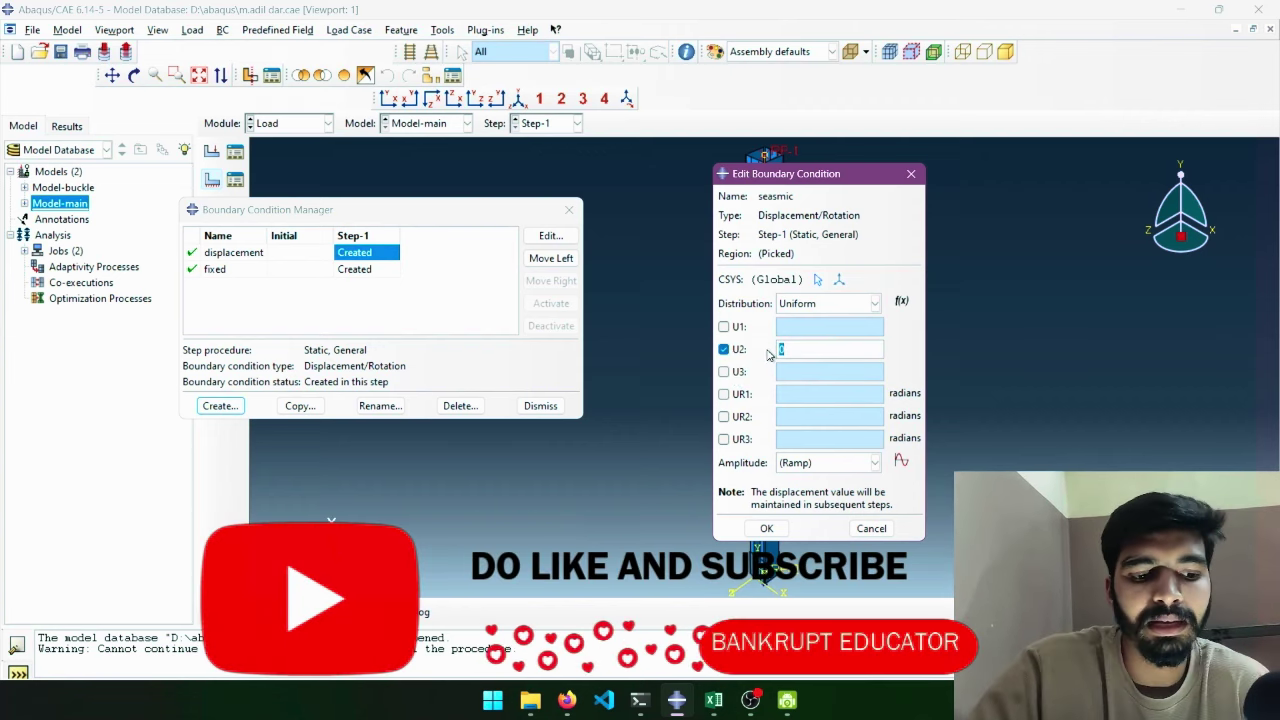
{"action": "type", "text": "10"}
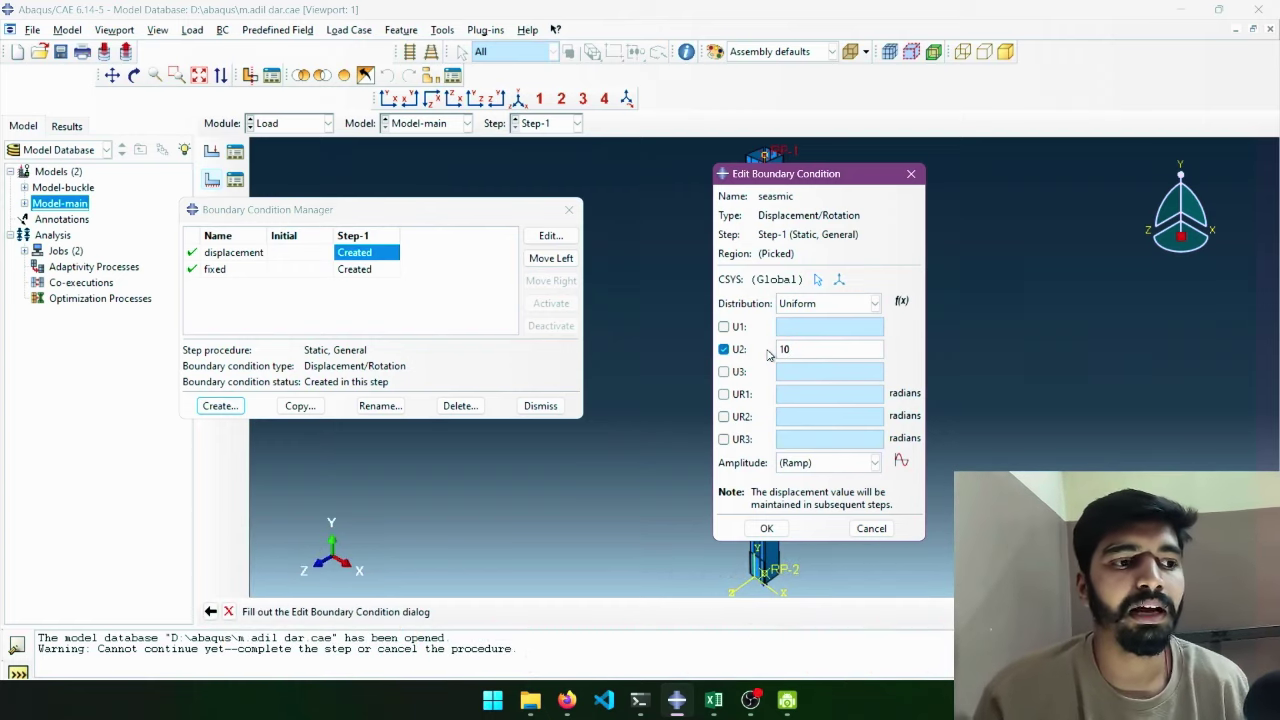
{"action": "left_click", "coordinate": [727, 702]}
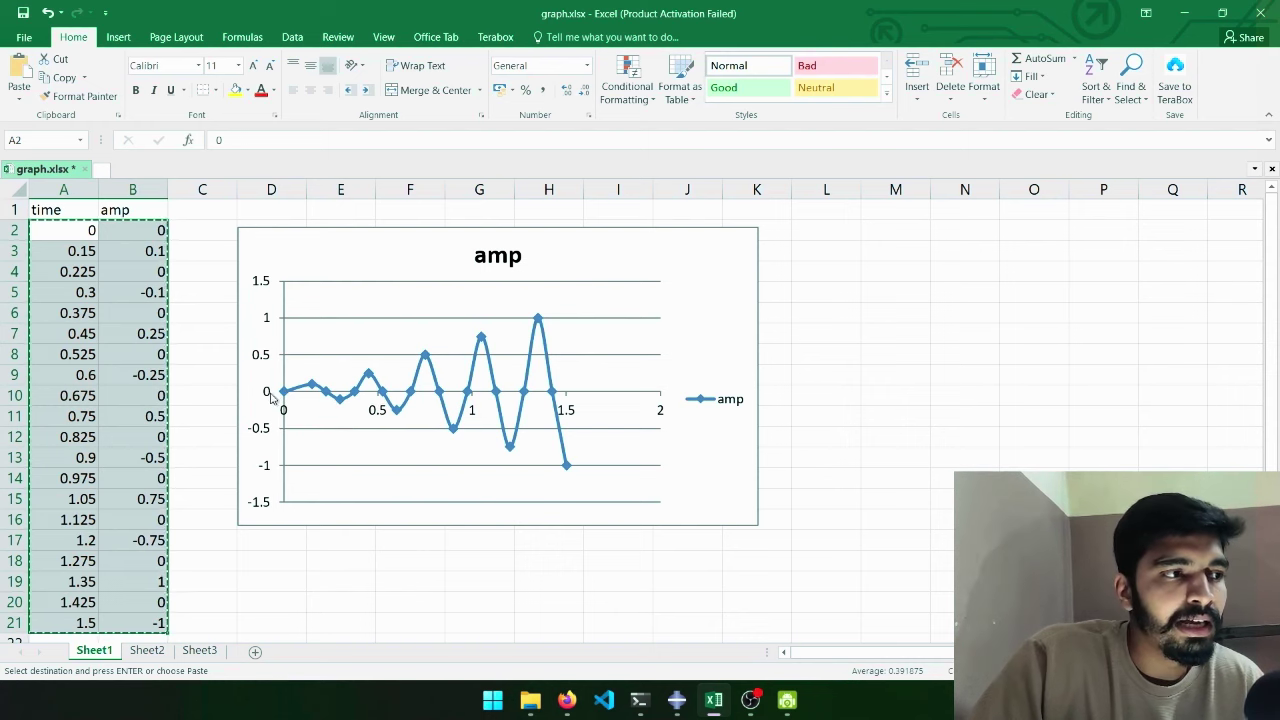
{"action": "left_click_drag", "start_coordinate": [72, 255], "coordinate": [120, 253]}
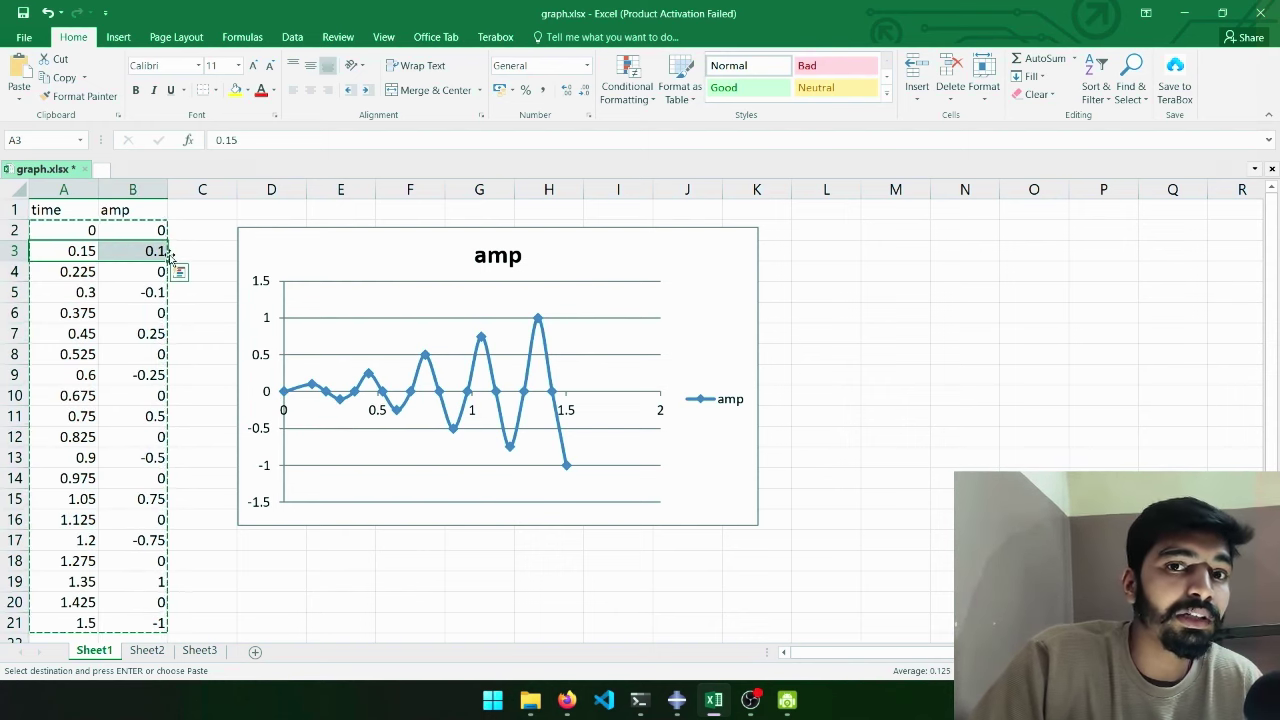
{"action": "left_click", "coordinate": [70, 270]}
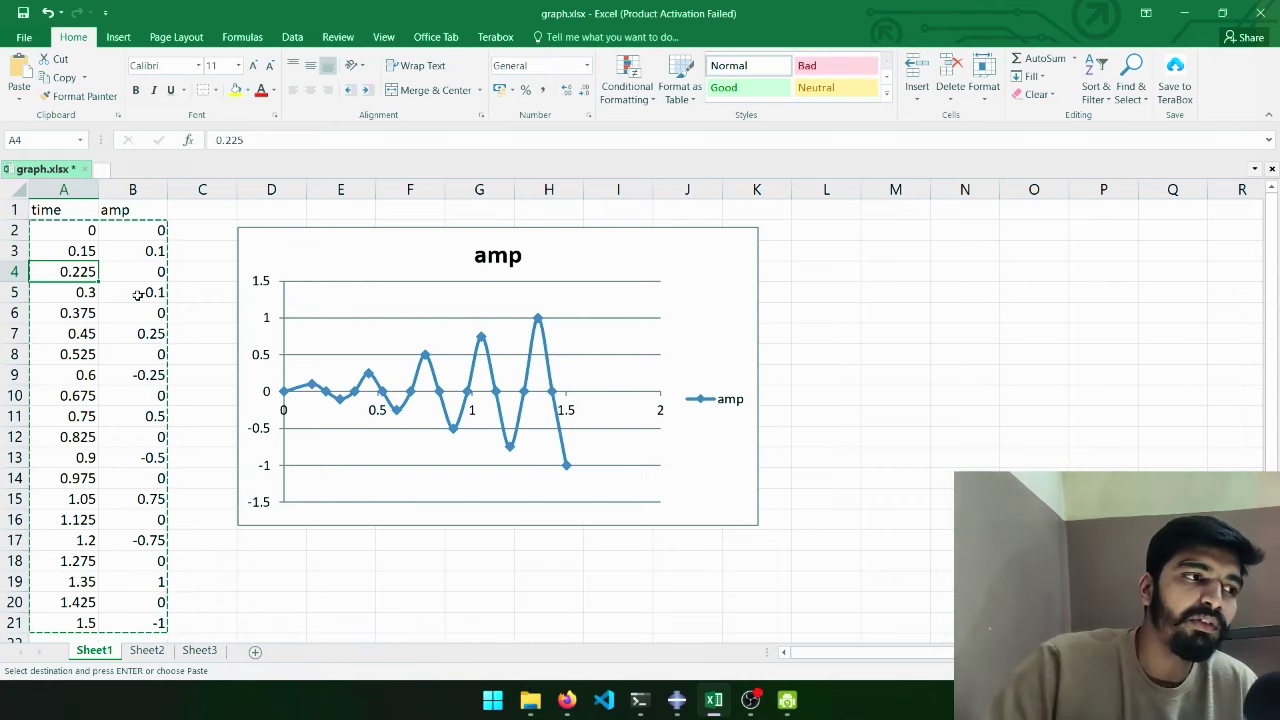
{"action": "left_click_drag", "start_coordinate": [57, 297], "coordinate": [137, 291]}
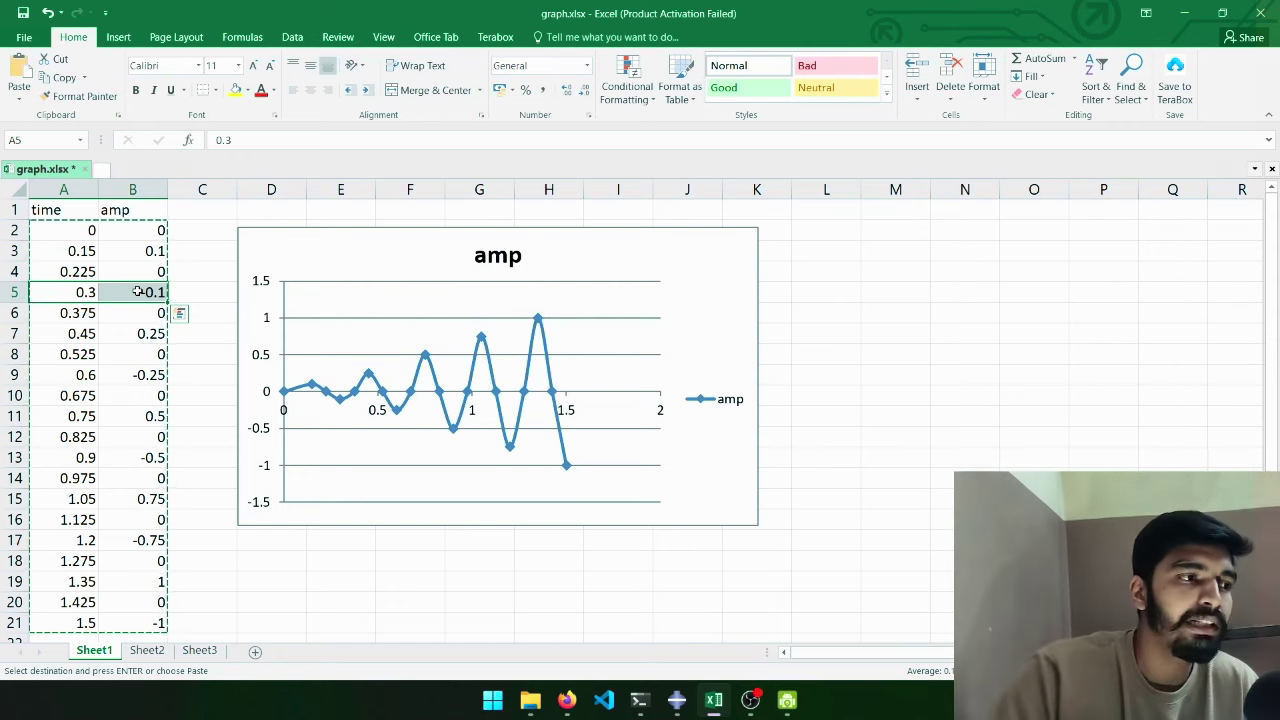
{"action": "scroll", "coordinate": [143, 341], "scroll_direction": "down", "scroll_amount": 2}
{"action": "left_click", "coordinate": [86, 500]}
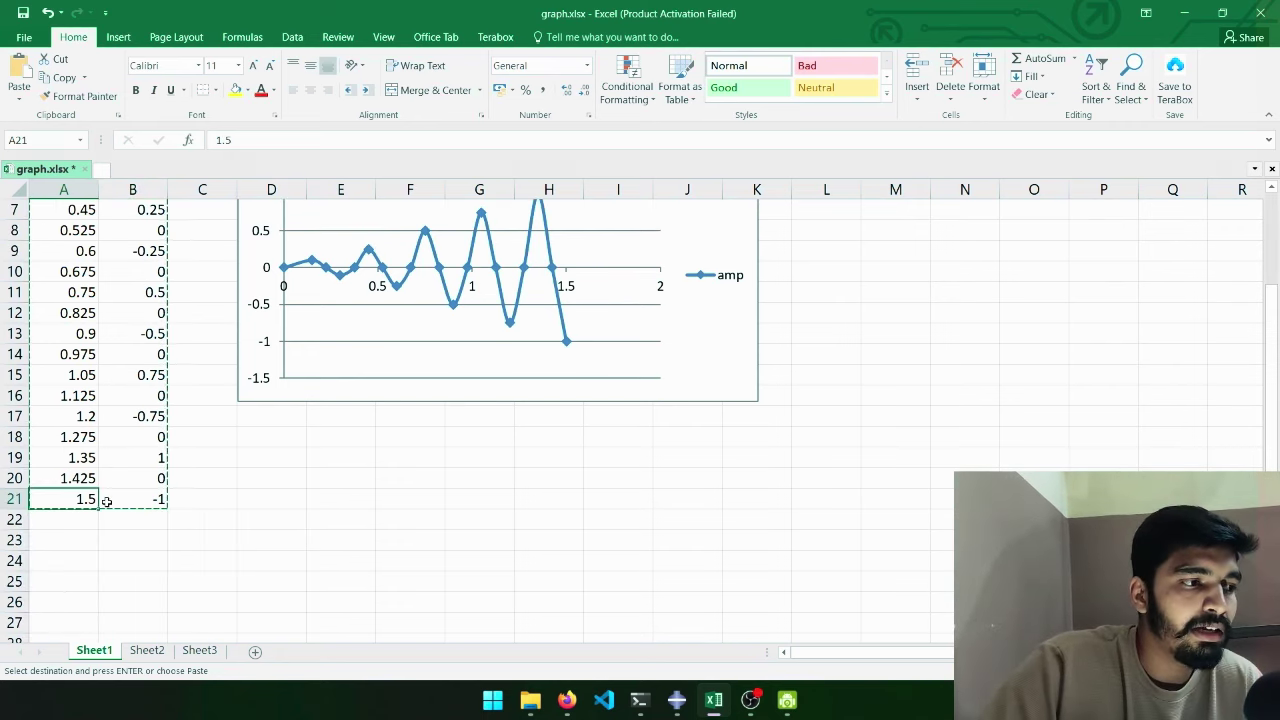
{"action": "left_click", "coordinate": [126, 500]}
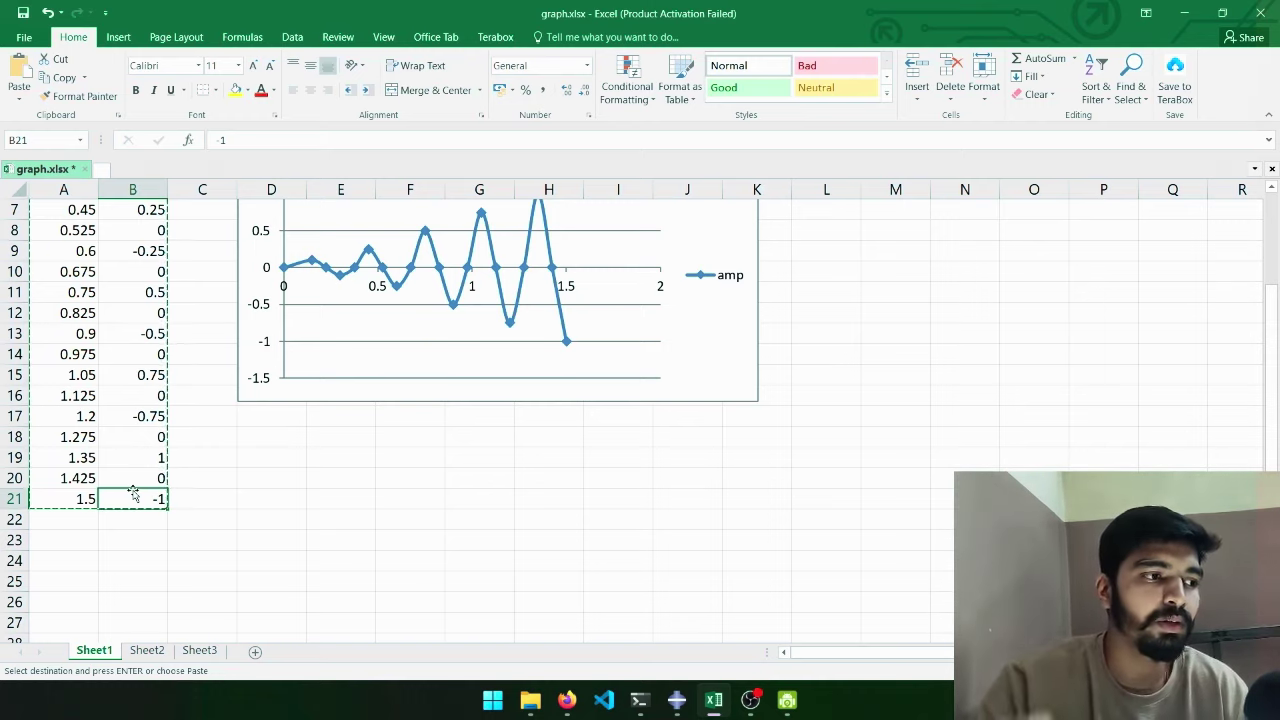
{"action": "left_click", "coordinate": [676, 702]}
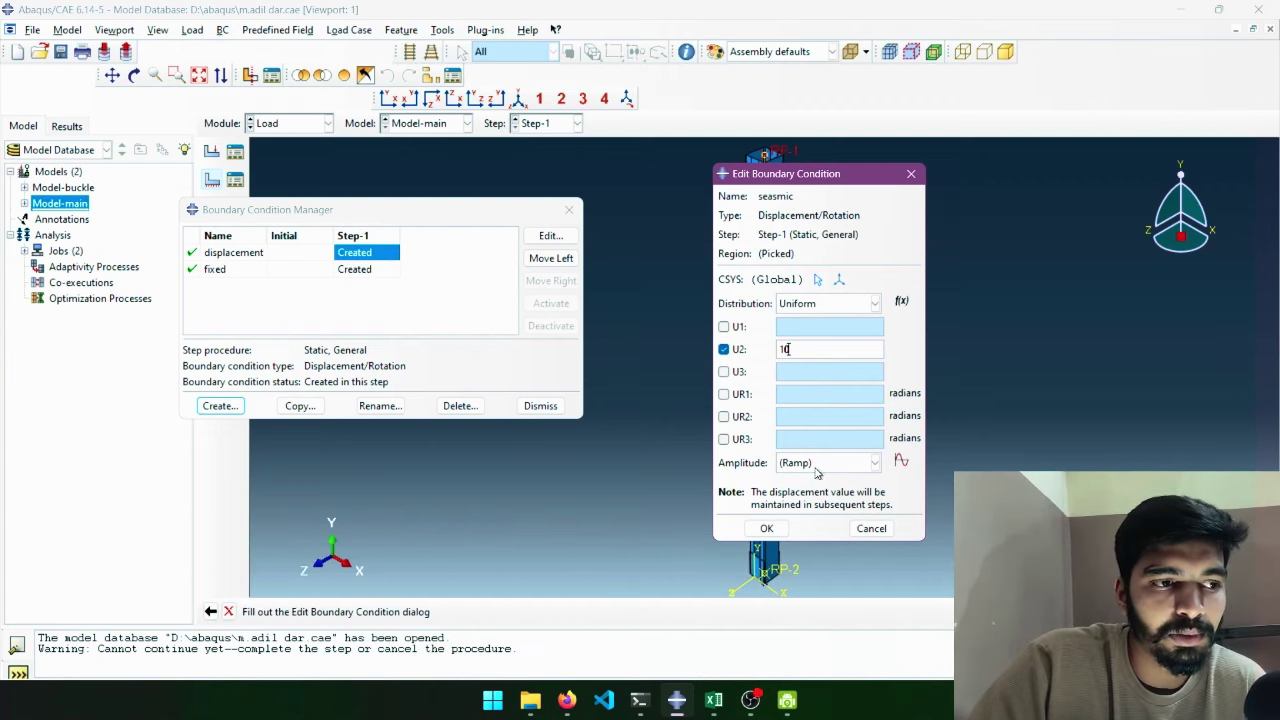
{"action": "left_click", "coordinate": [816, 468]}
{"action": "left_click", "coordinate": [813, 470]}
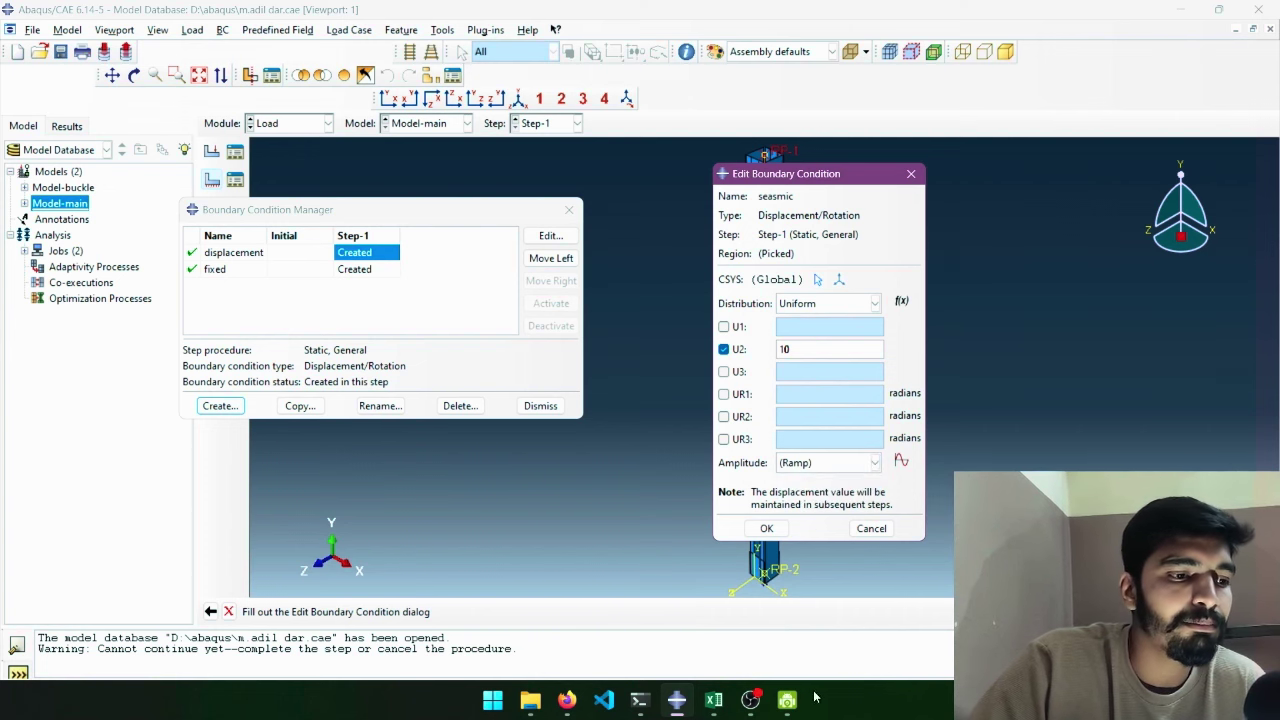
{"action": "left_click", "coordinate": [677, 706]}
Step: Enter a small test table: 0, 0 in I21:J21 and 1, 1 in I22:J22
{"action": "left_click", "coordinate": [595, 497]}
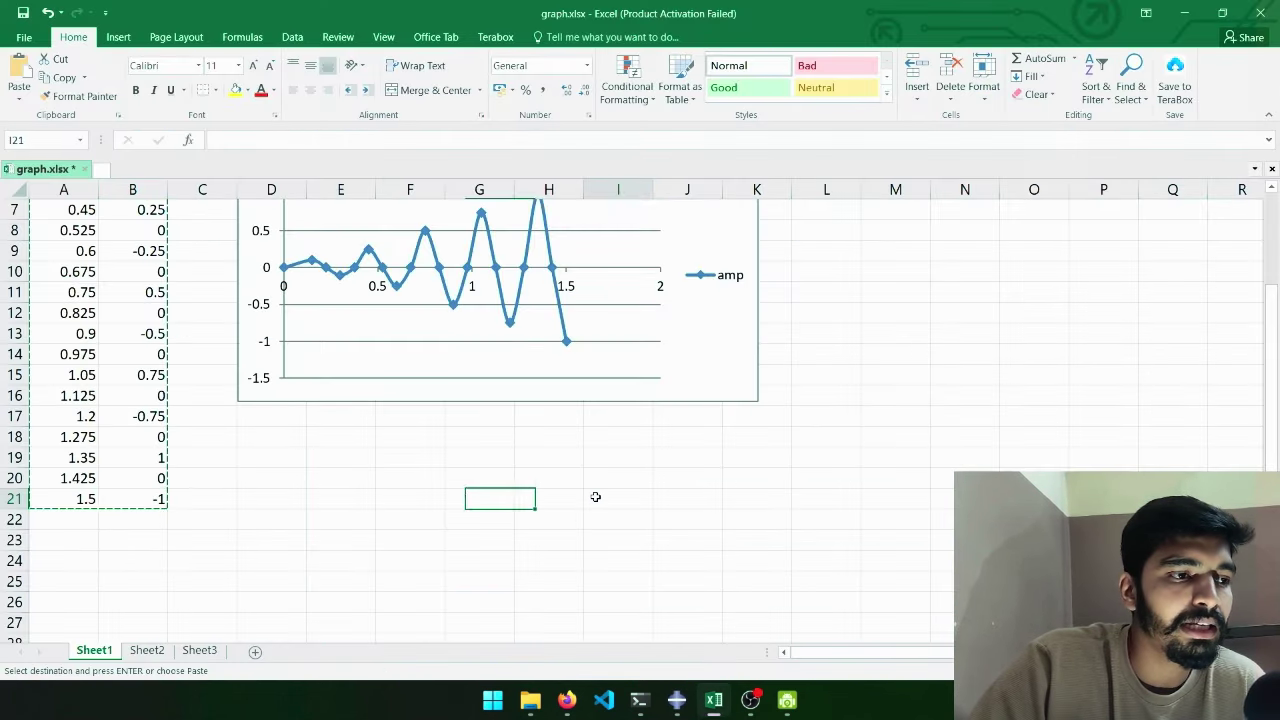
{"action": "type", "text": "0"}
{"action": "key", "text": "Right"}
{"action": "type", "text": "0"}
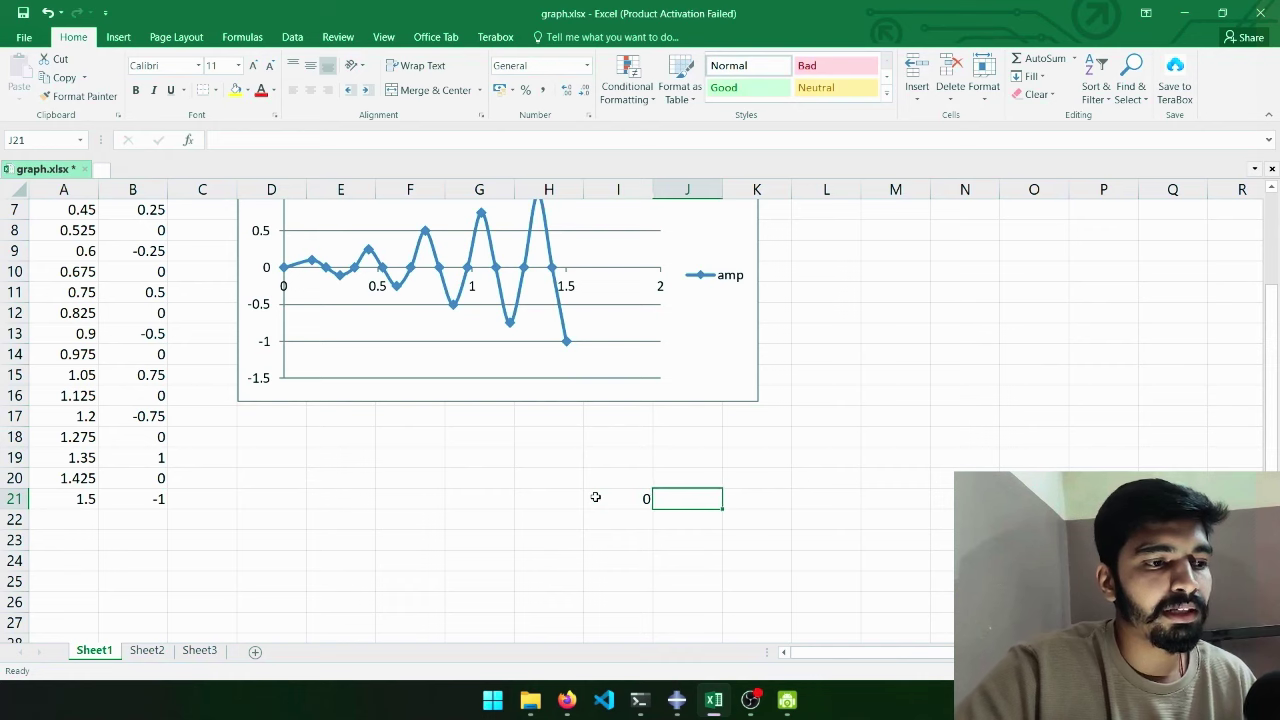
{"action": "key", "text": "Return"}
{"action": "key", "text": "Left"}
{"action": "type", "text": "1"}
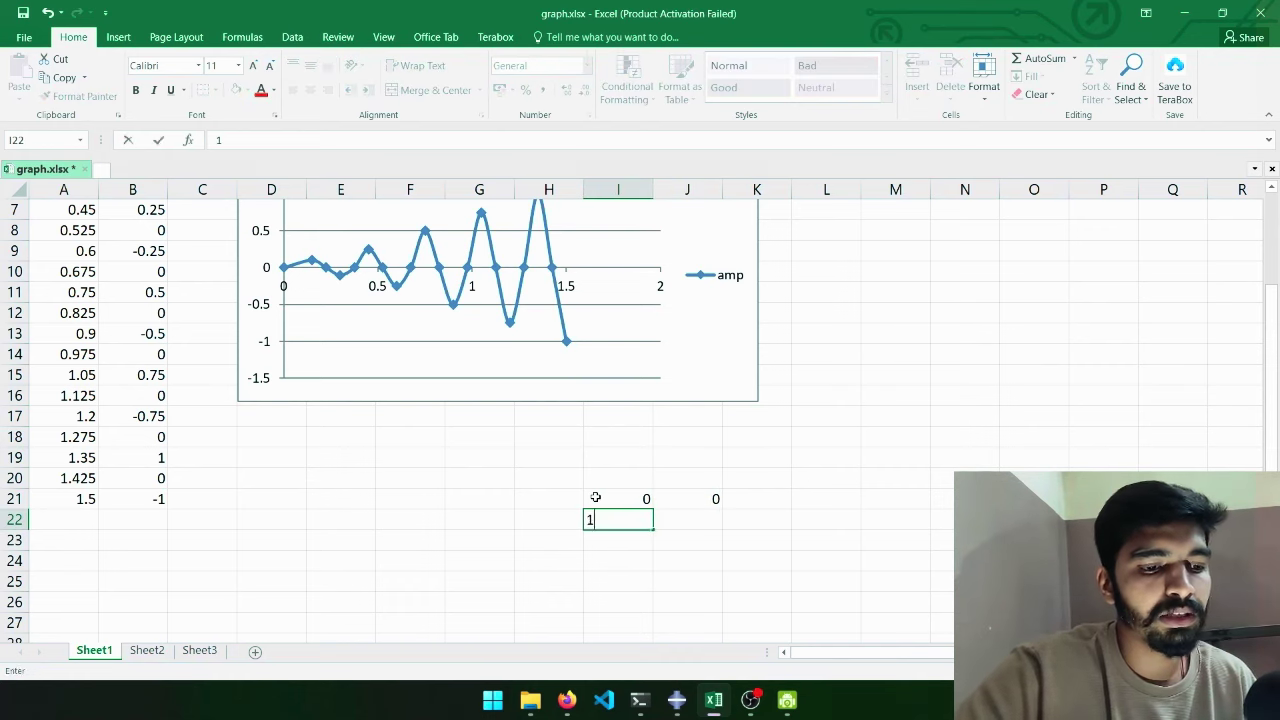
{"action": "key", "text": "Right"}
{"action": "type", "text": "1"}
{"action": "key", "text": "Right"}
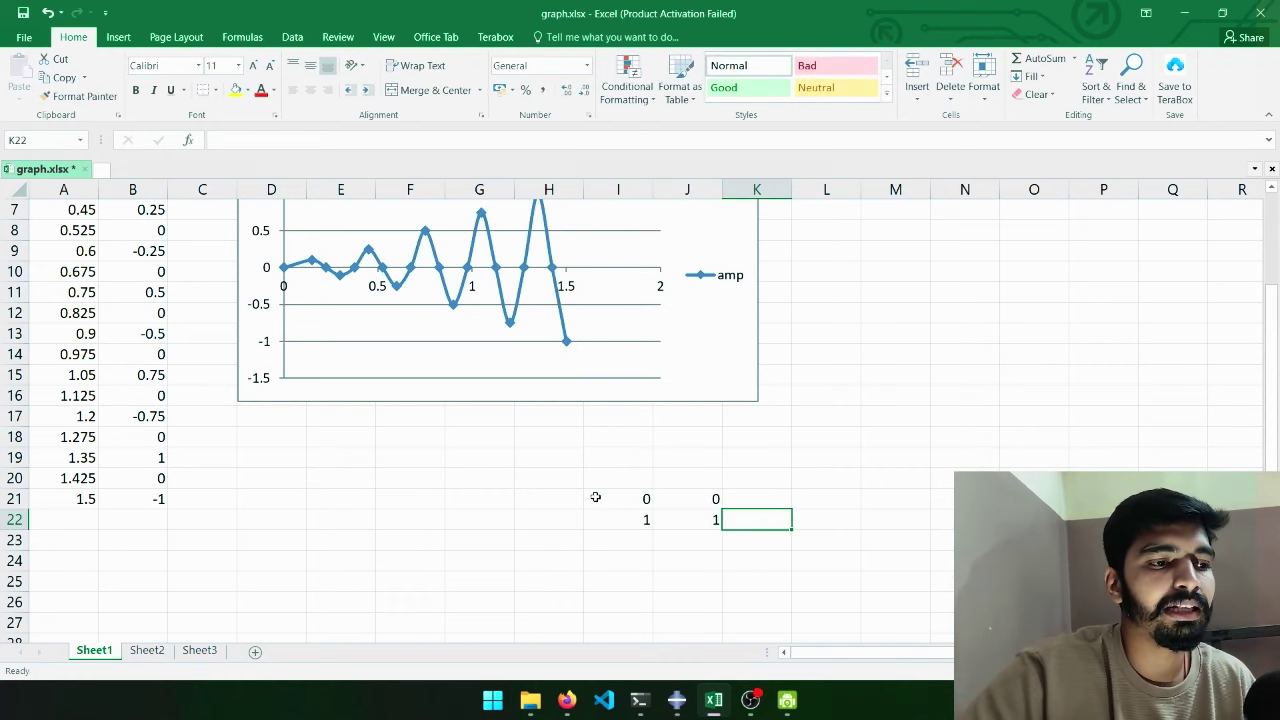
Step: Insert a stacked line chart from the I21:J22 block
{"action": "left_click_drag", "start_coordinate": [607, 491], "coordinate": [700, 520]}
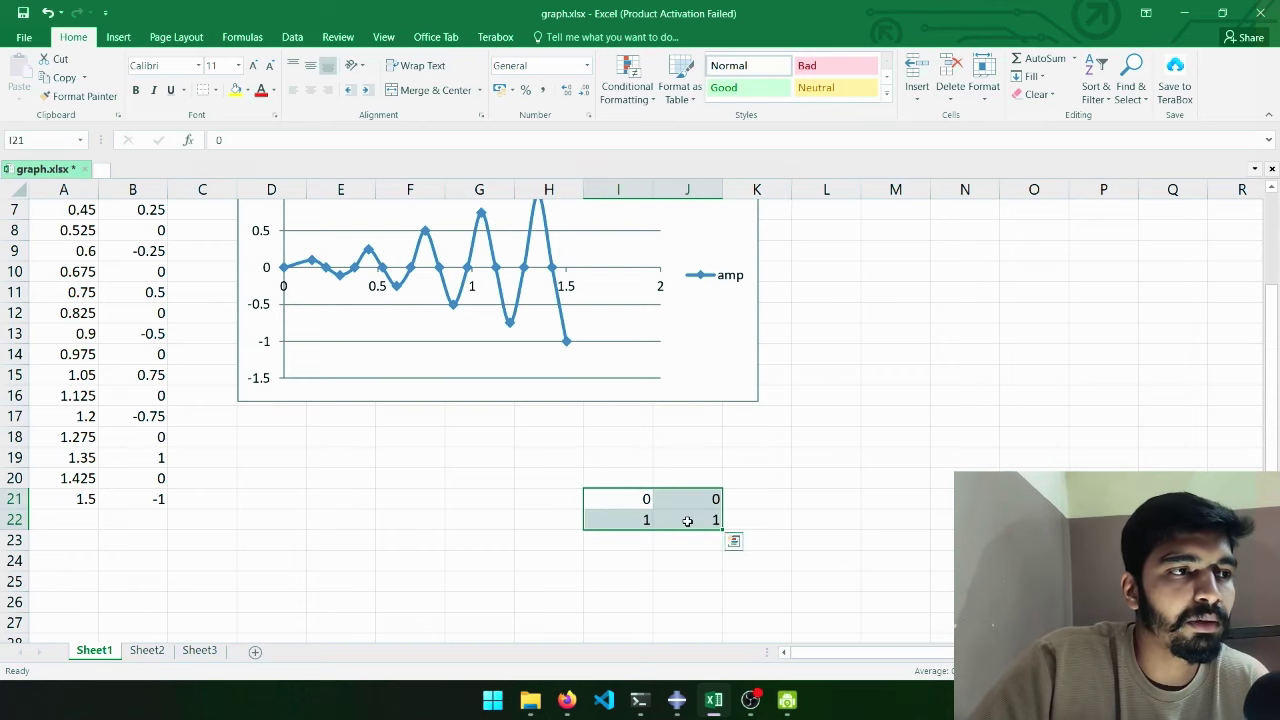
{"action": "right_click", "coordinate": [690, 525]}
{"action": "key", "text": "Escape"}
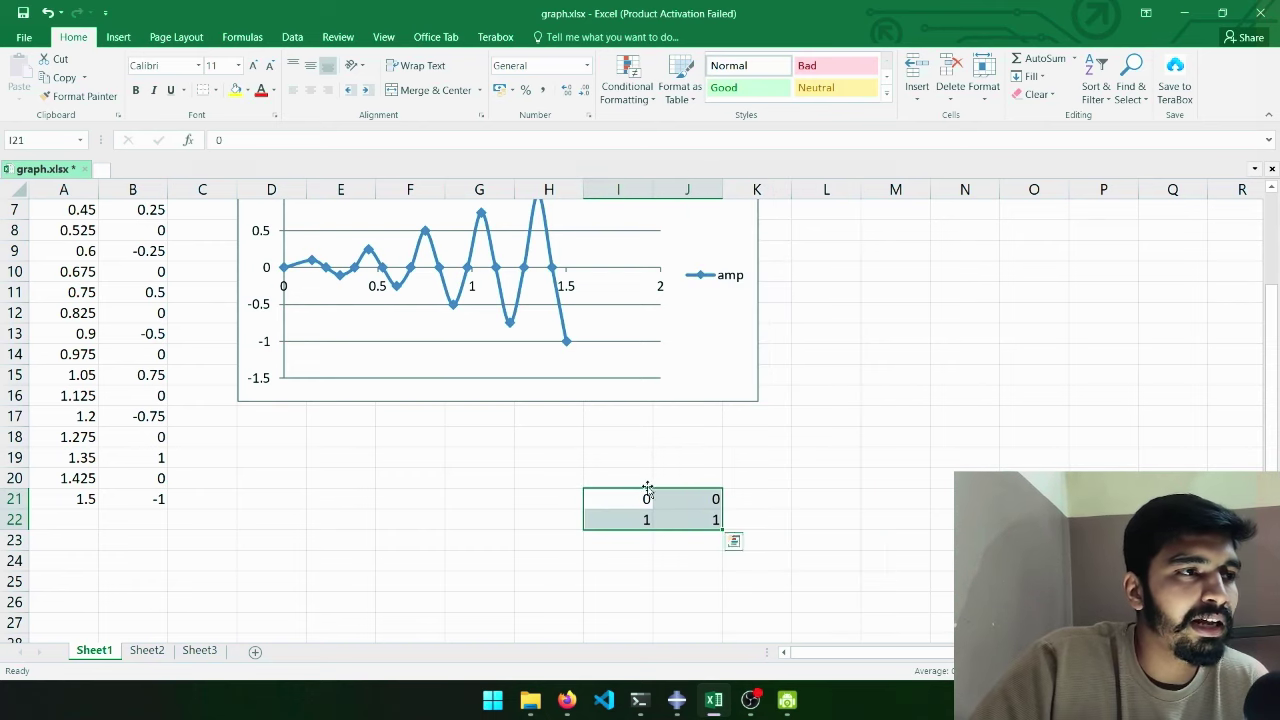
{"action": "left_click", "coordinate": [285, 40]}
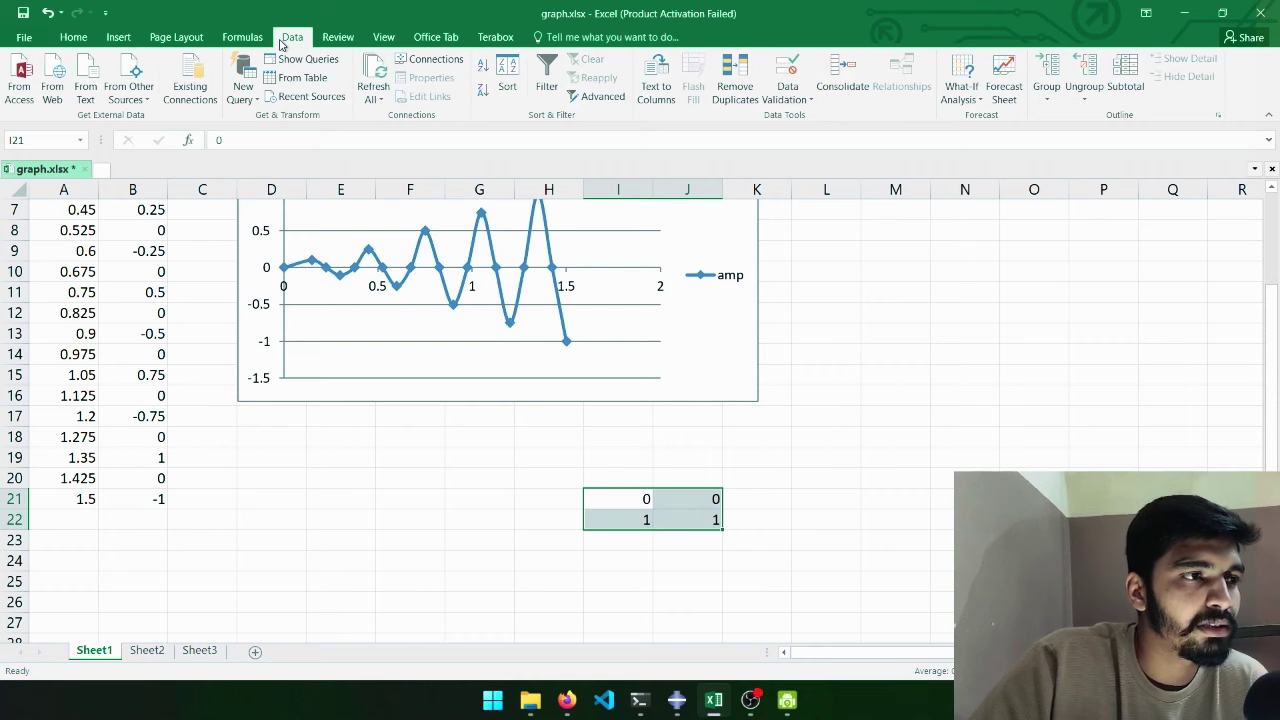
{"action": "left_click", "coordinate": [120, 37]}
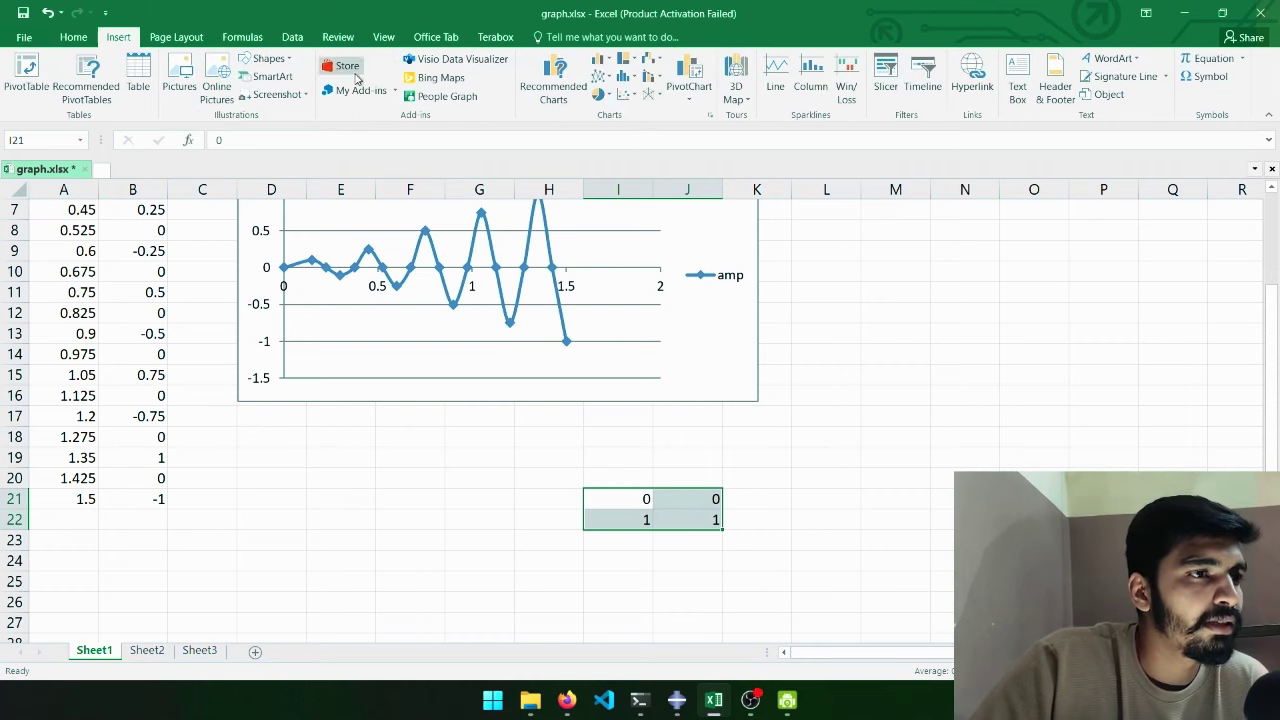
{"action": "left_click", "coordinate": [610, 82]}
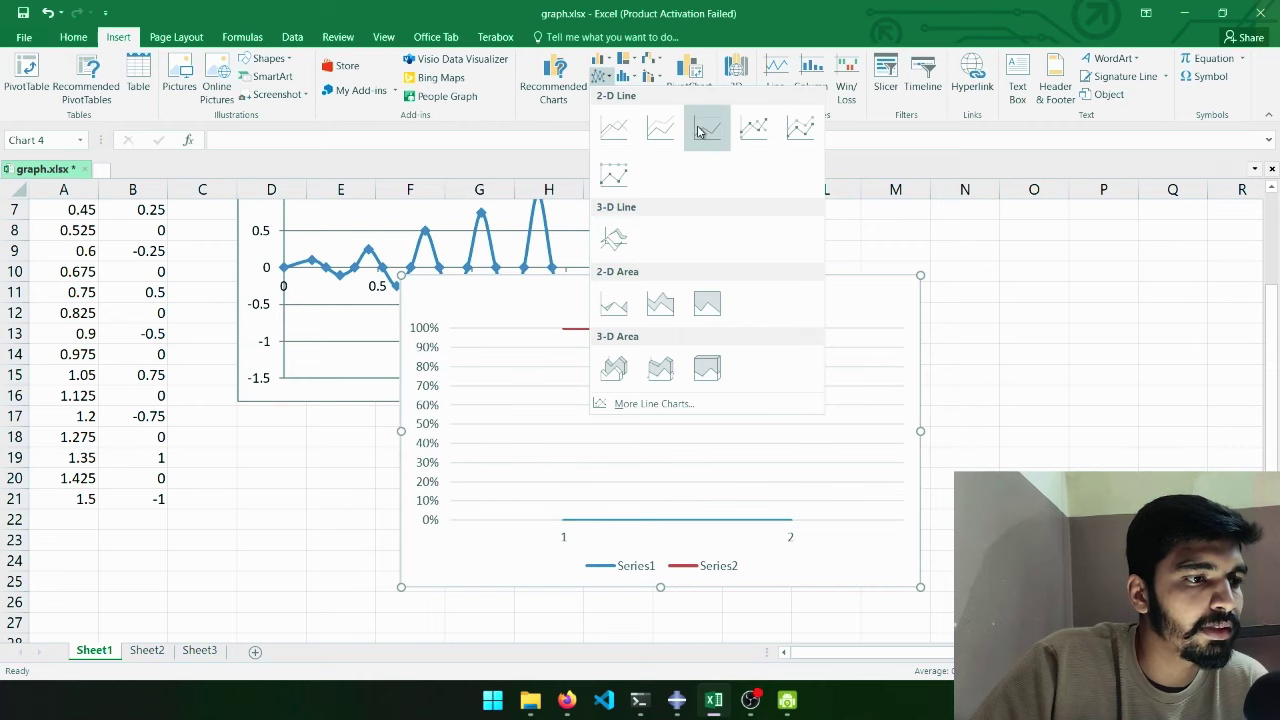
{"action": "left_click", "coordinate": [628, 60]}
{"action": "left_click", "coordinate": [637, 63]}
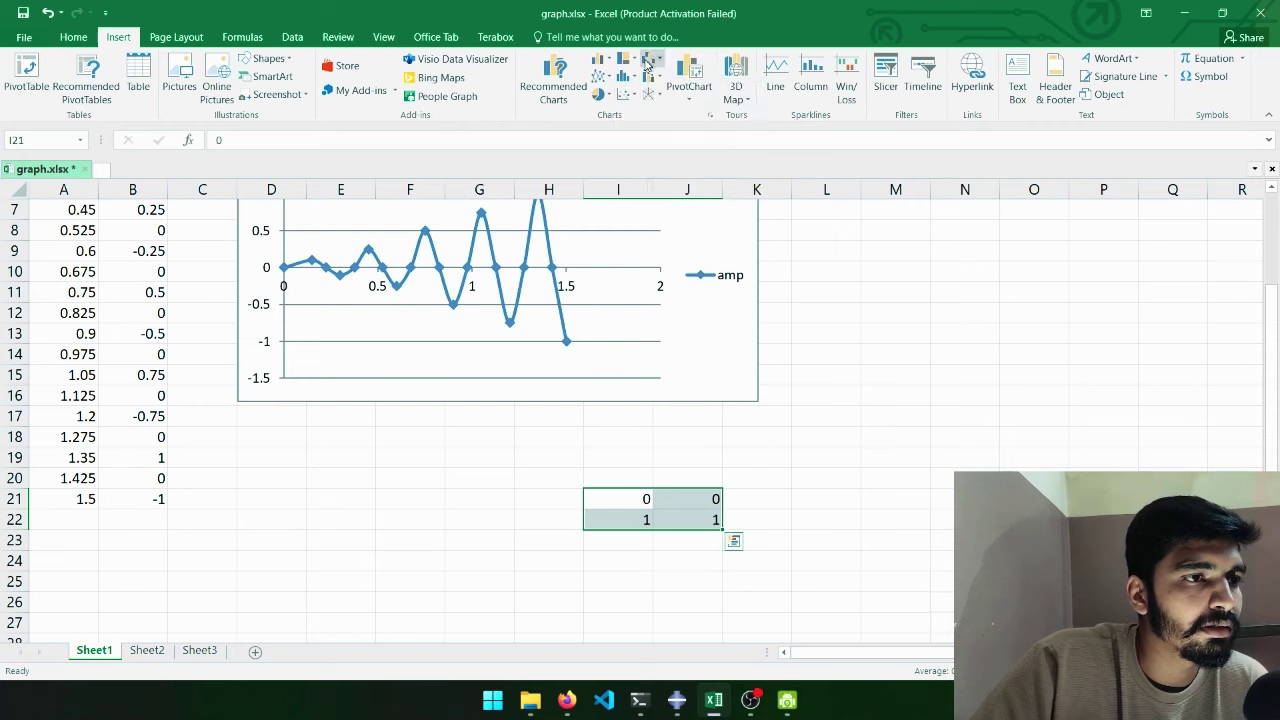
{"action": "left_click", "coordinate": [690, 96]}
{"action": "left_click", "coordinate": [657, 94]}
{"action": "left_click", "coordinate": [605, 78]}
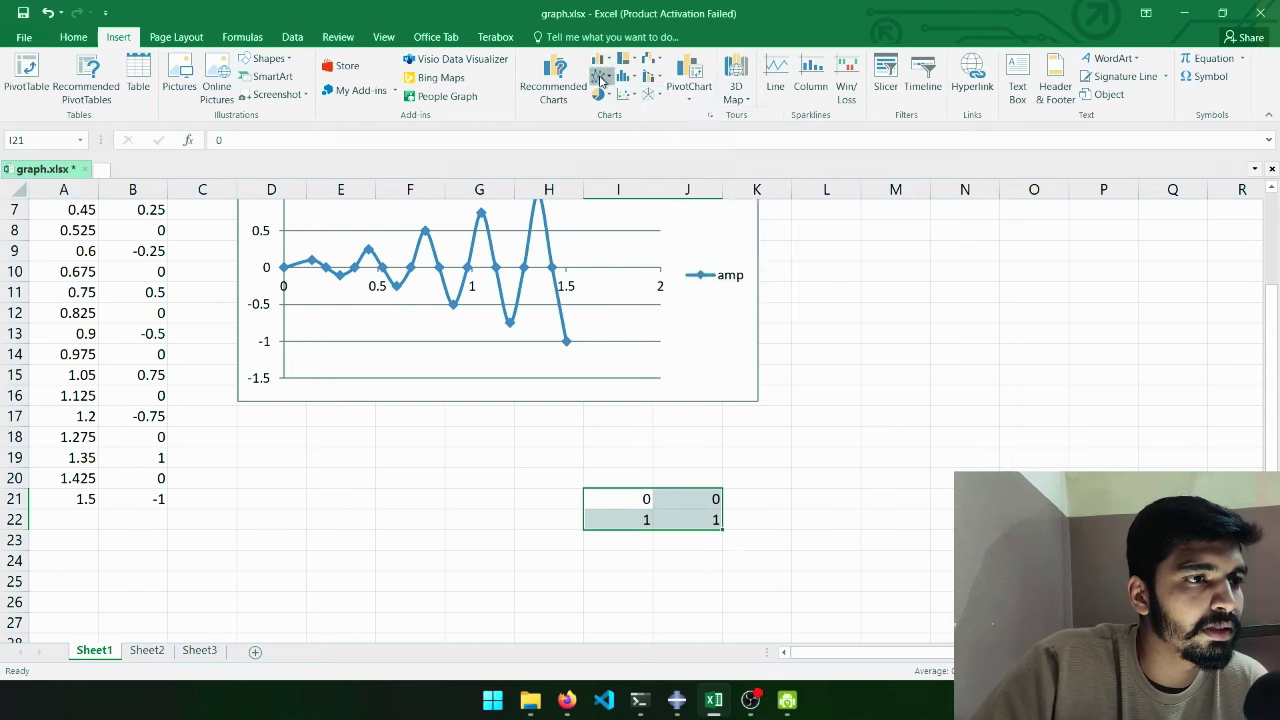
{"action": "left_click", "coordinate": [605, 78]}
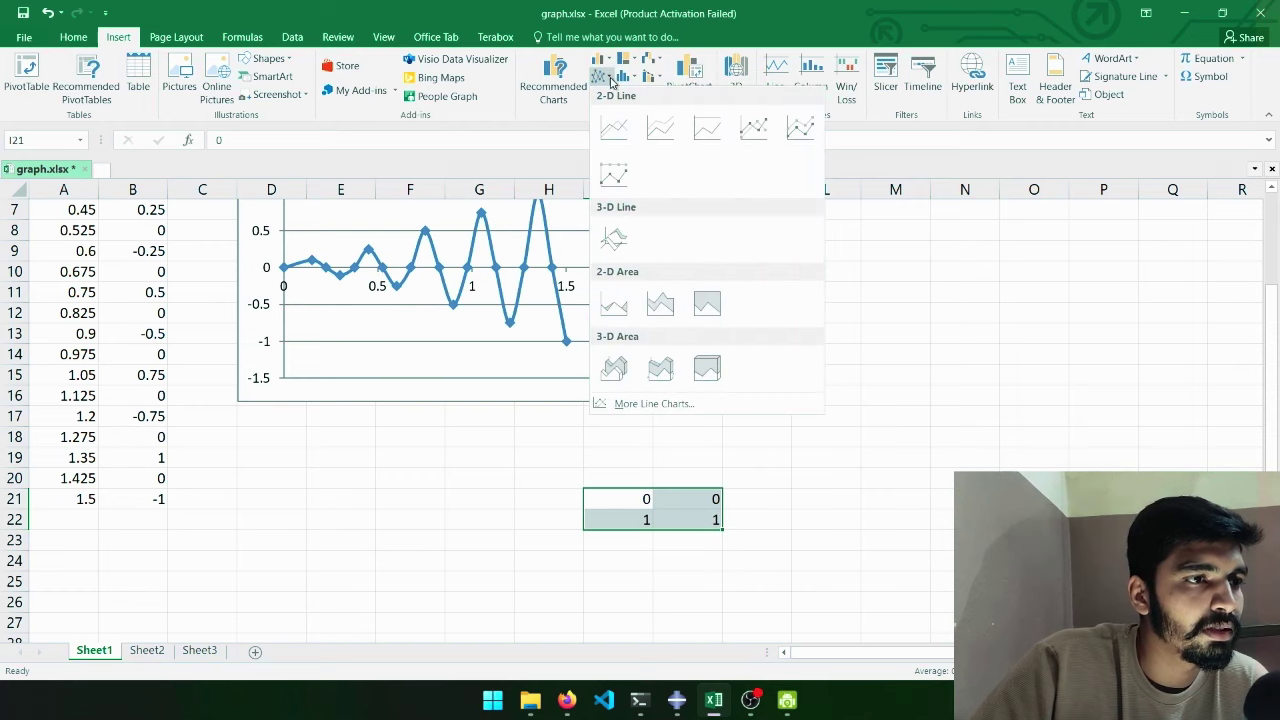
{"action": "left_click", "coordinate": [661, 136]}
Step: Move the new chart aside and edit the block: I22 to 0, J21 to 1, clear J22
{"action": "left_click_drag", "start_coordinate": [762, 292], "coordinate": [1126, 279]}
{"action": "left_click", "coordinate": [657, 496]}
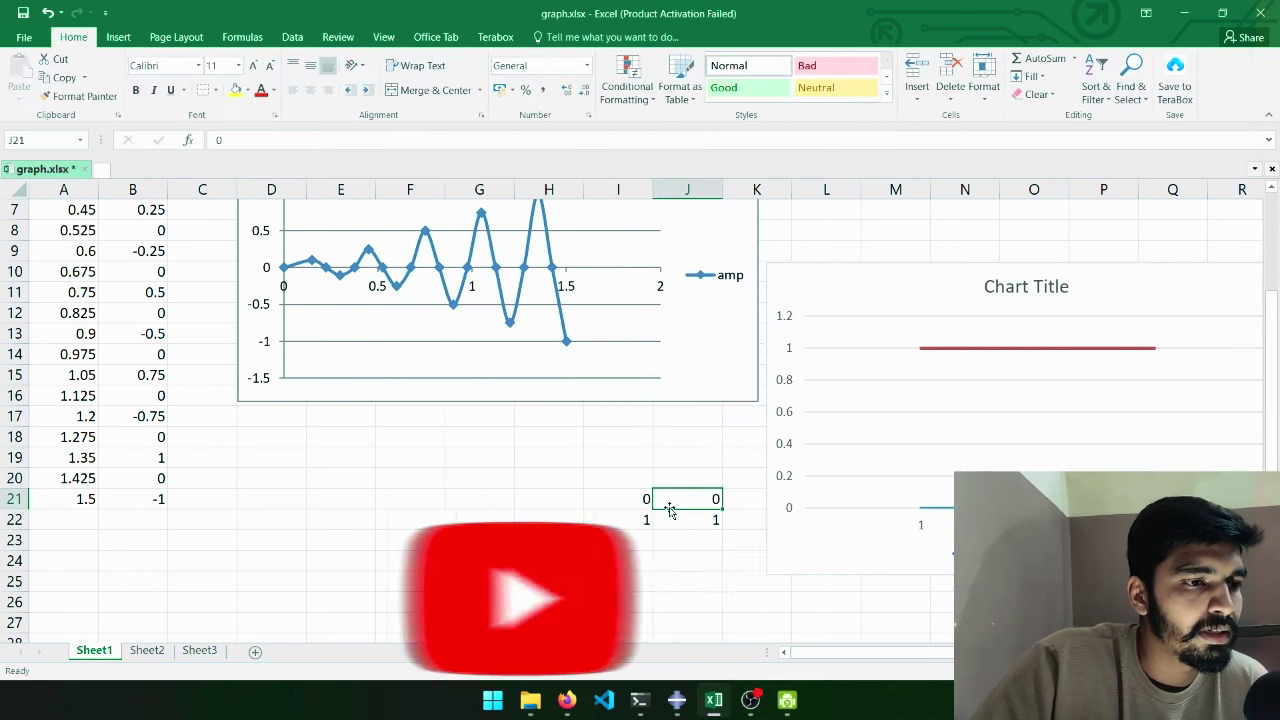
{"action": "left_click", "coordinate": [634, 519]}
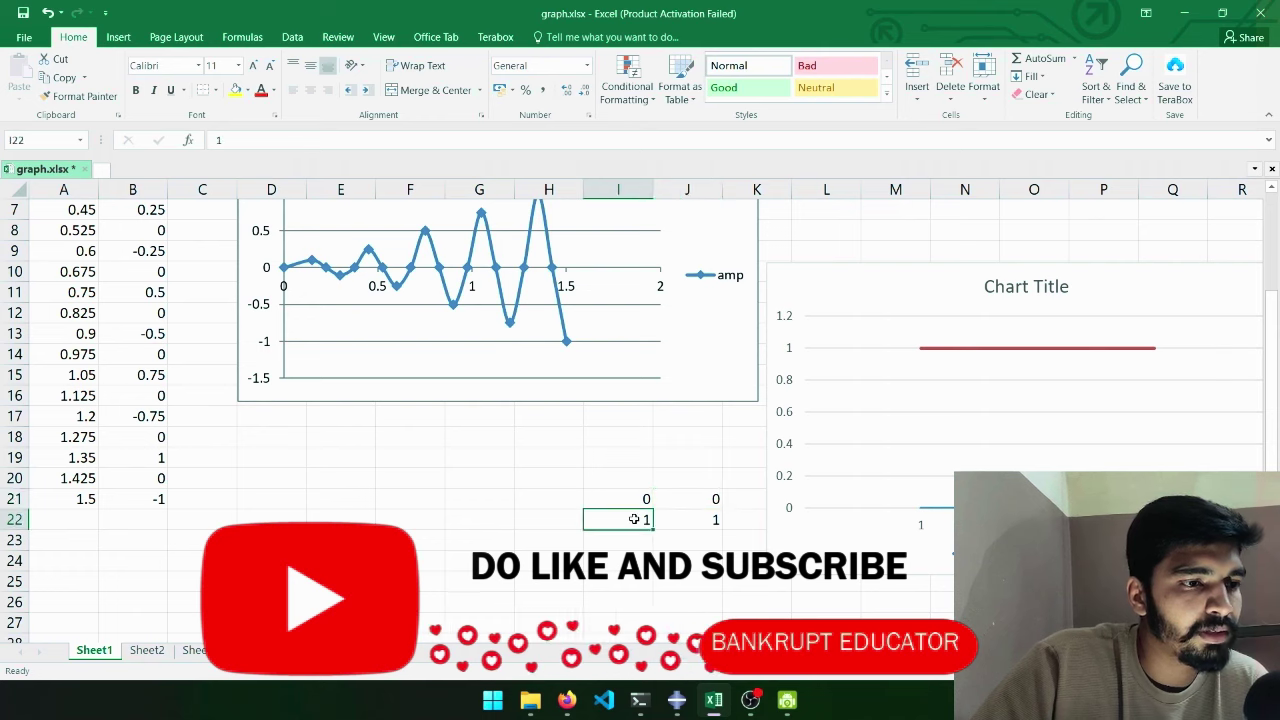
{"action": "type", "text": "0"}
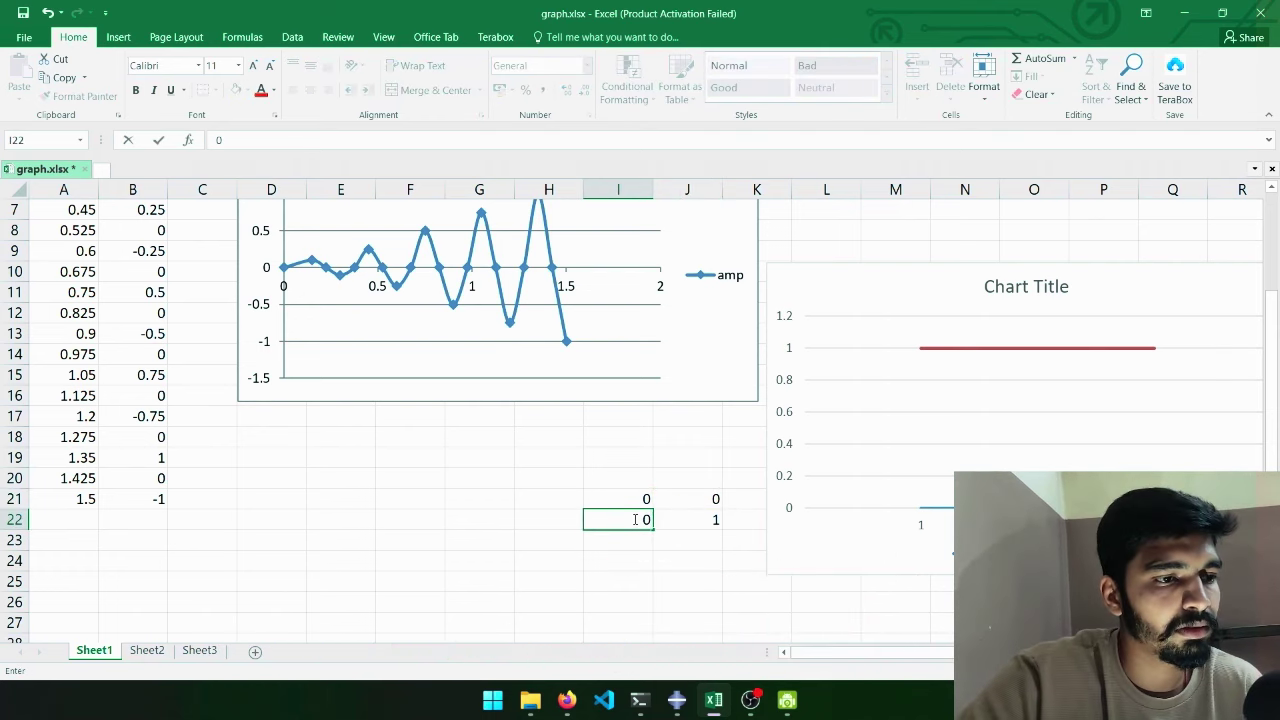
{"action": "left_click", "coordinate": [700, 521]}
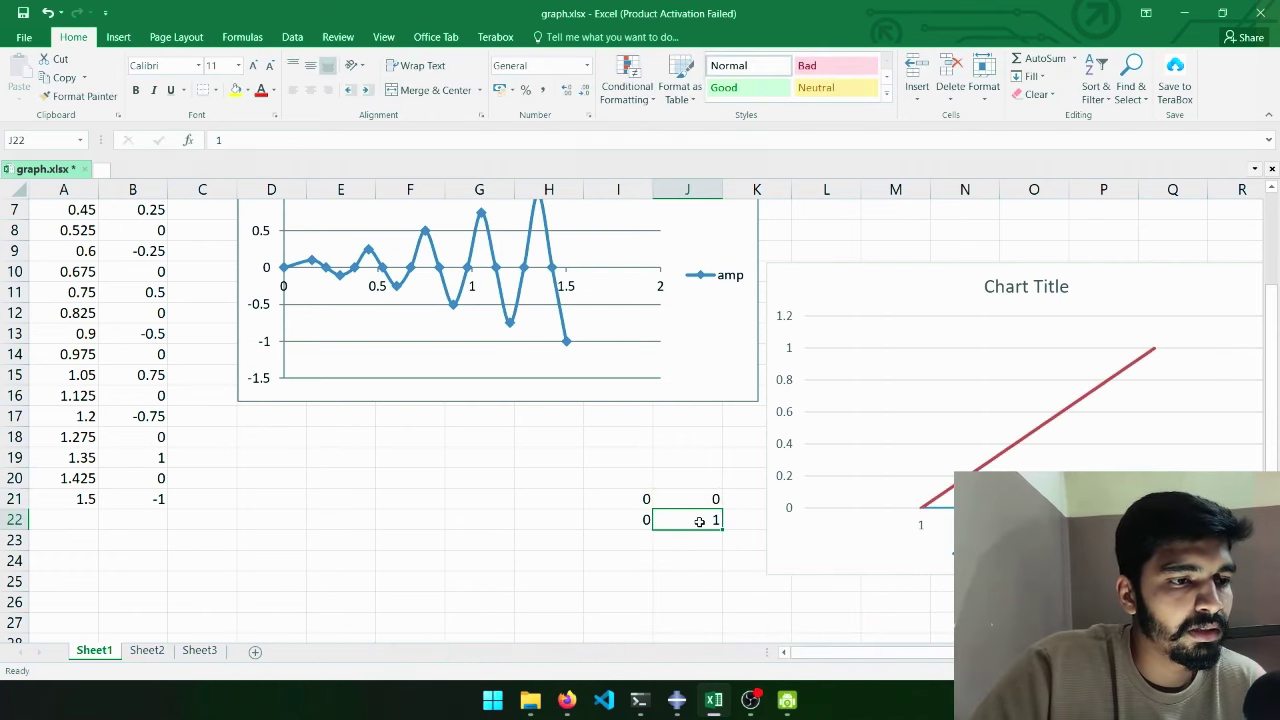
{"action": "left_click", "coordinate": [703, 498]}
{"action": "type", "text": "1"}
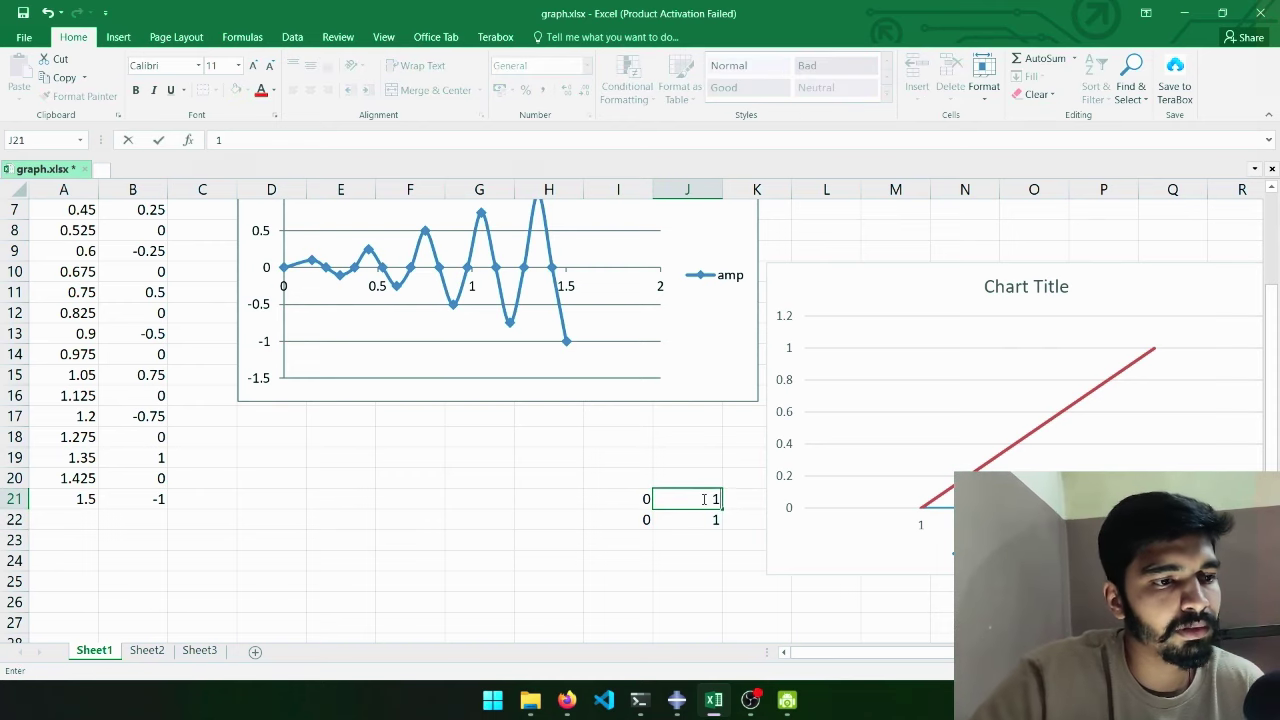
{"action": "left_click", "coordinate": [666, 438]}
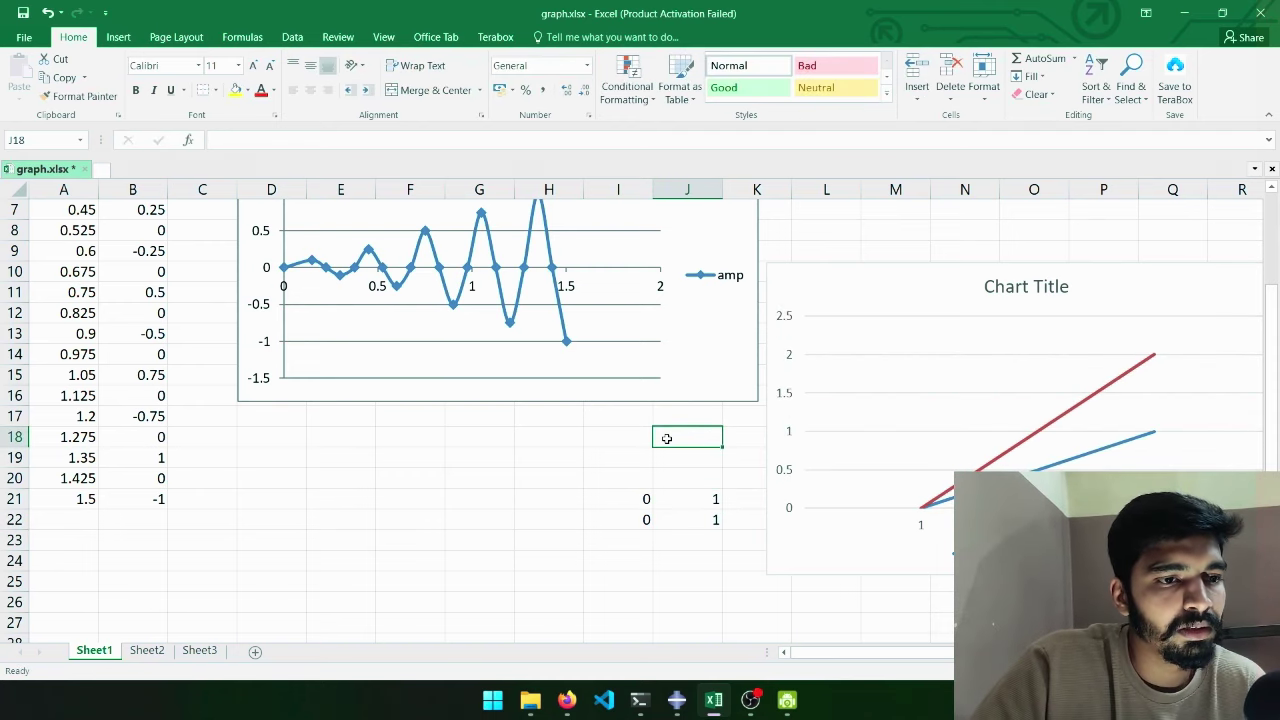
{"action": "left_click", "coordinate": [688, 559]}
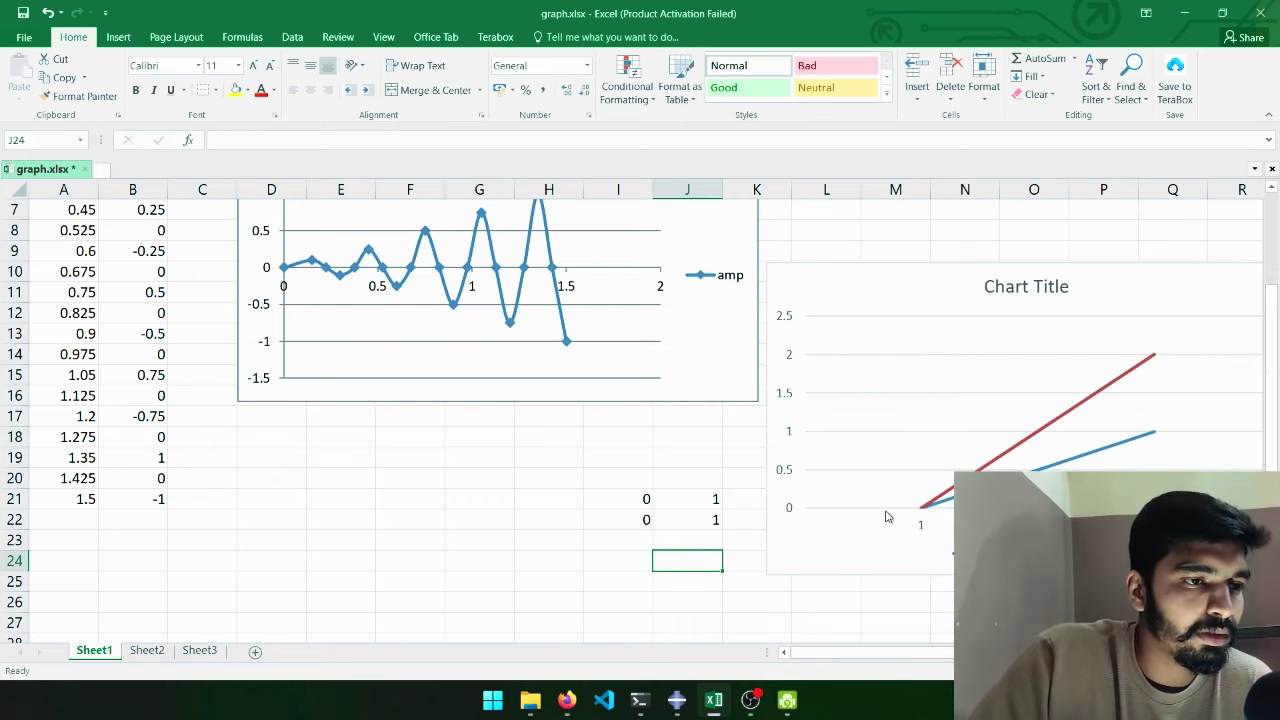
{"action": "left_click_drag", "start_coordinate": [706, 524], "coordinate": [647, 522]}
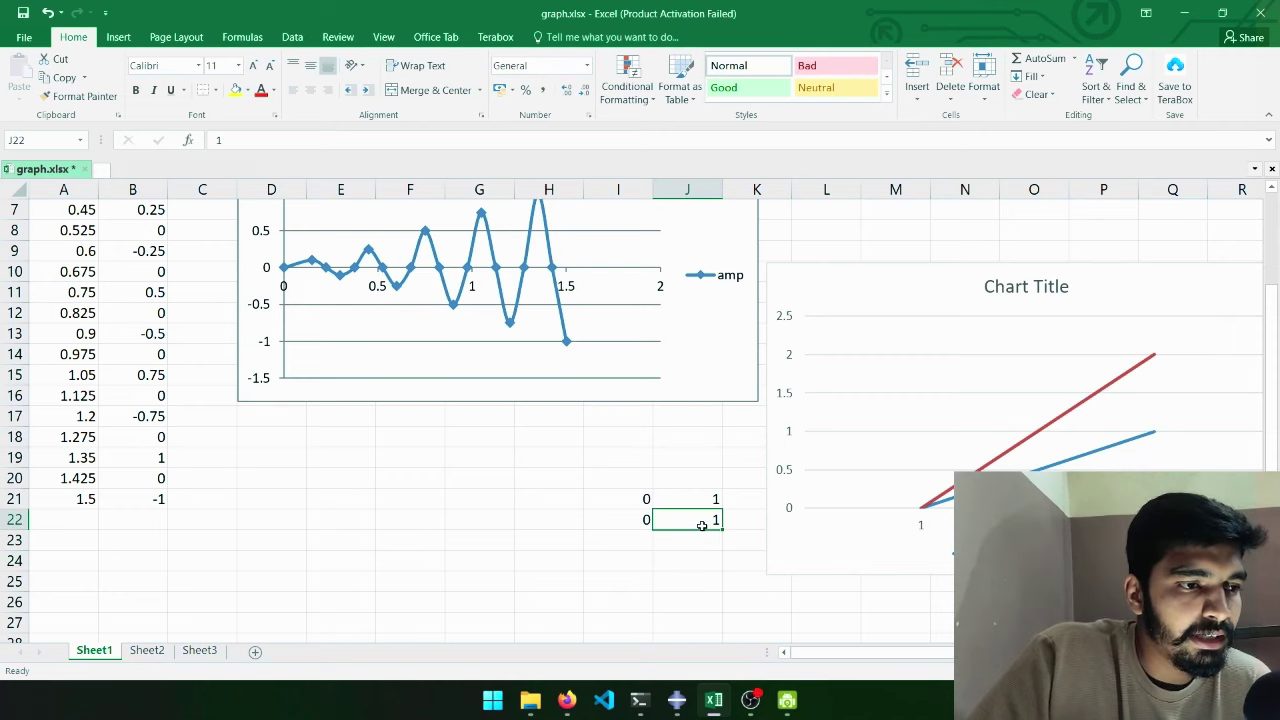
{"action": "key", "text": "BackSpace"}
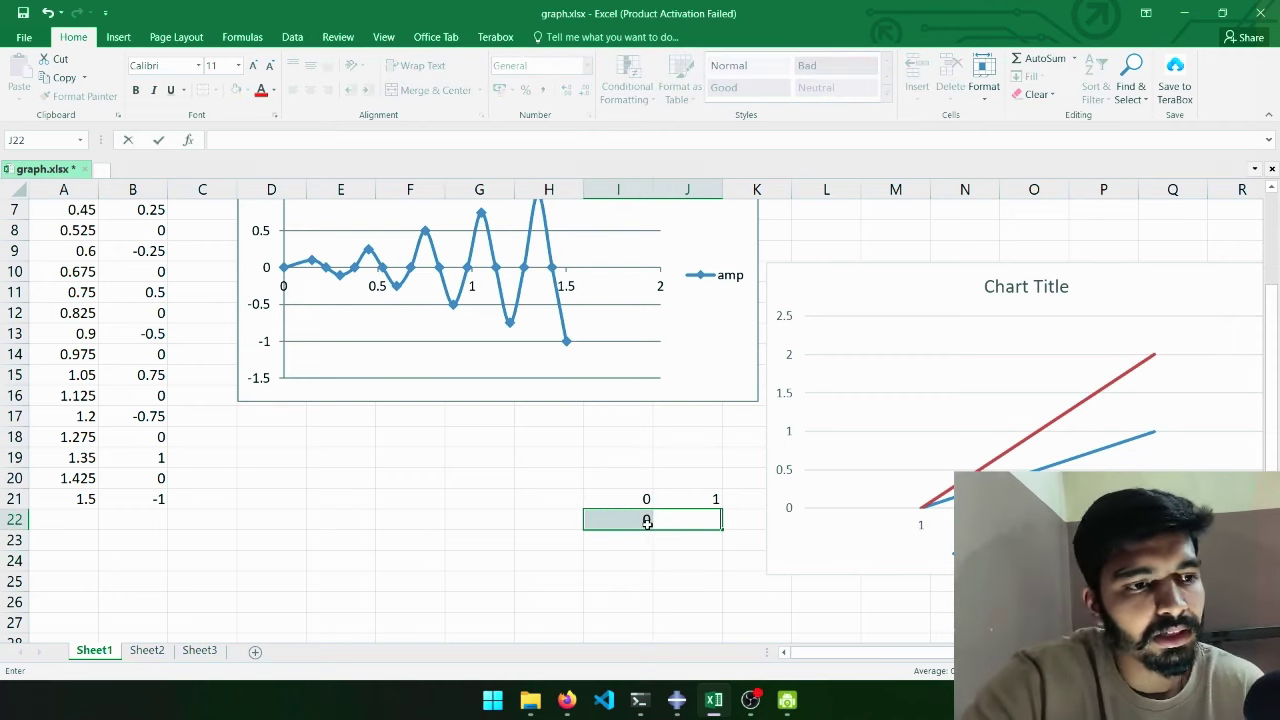
{"action": "left_click", "coordinate": [815, 459]}
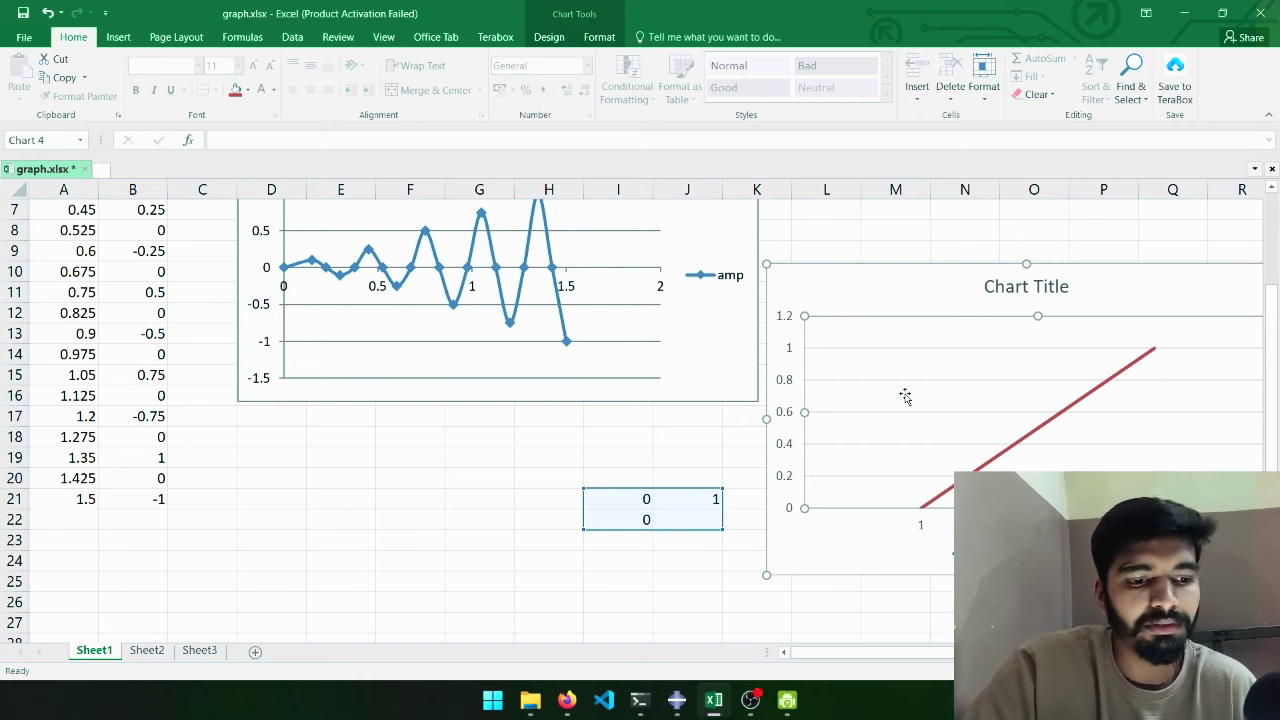
Step: Delete the unwanted second chart and return to Abaqus/CAE
{"action": "left_click", "coordinate": [881, 293]}
{"action": "key", "text": "Delete"}
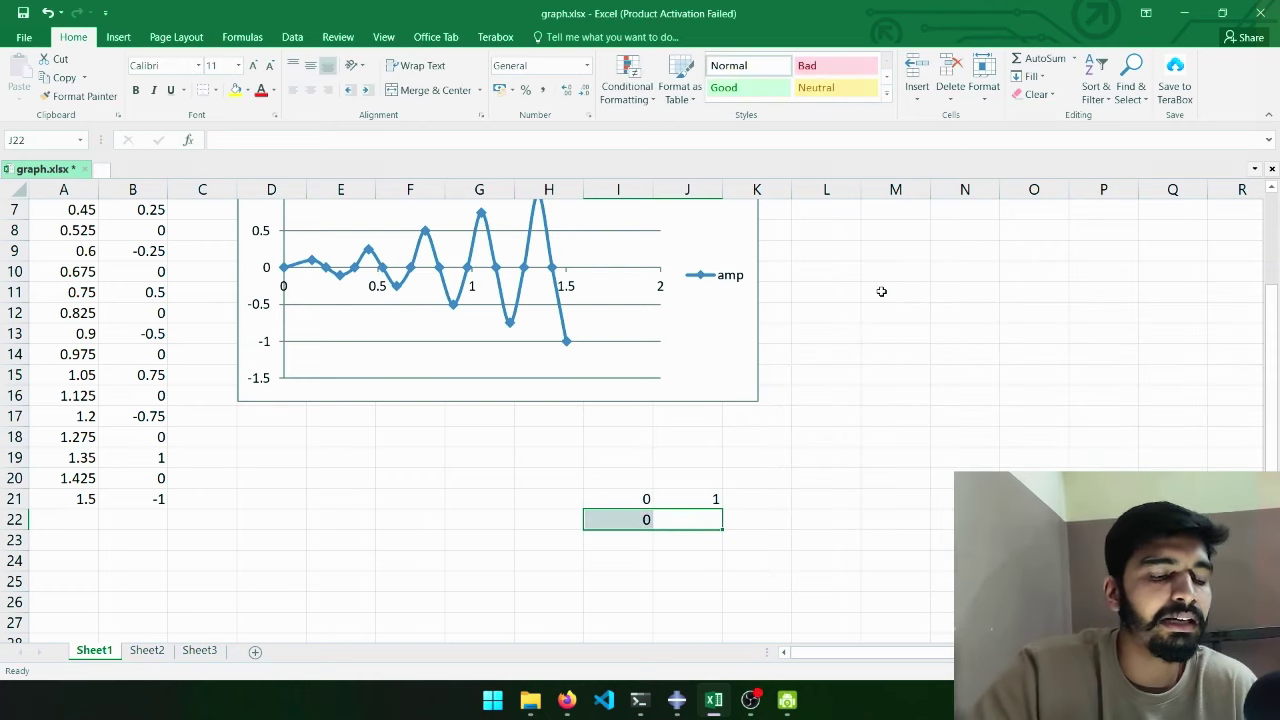
{"action": "left_click", "coordinate": [677, 702]}
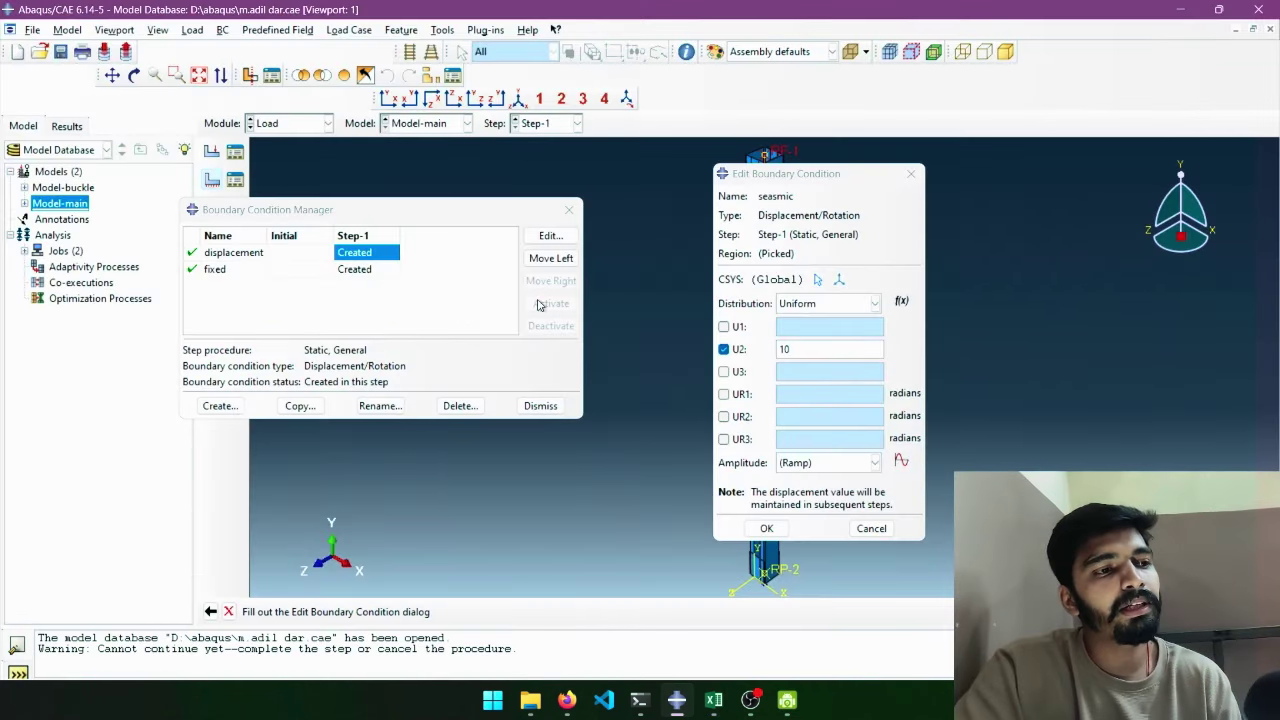
Step: Set the seasmic boundary condition's amplitude to cylic and confirm it
{"action": "left_click", "coordinate": [870, 460]}
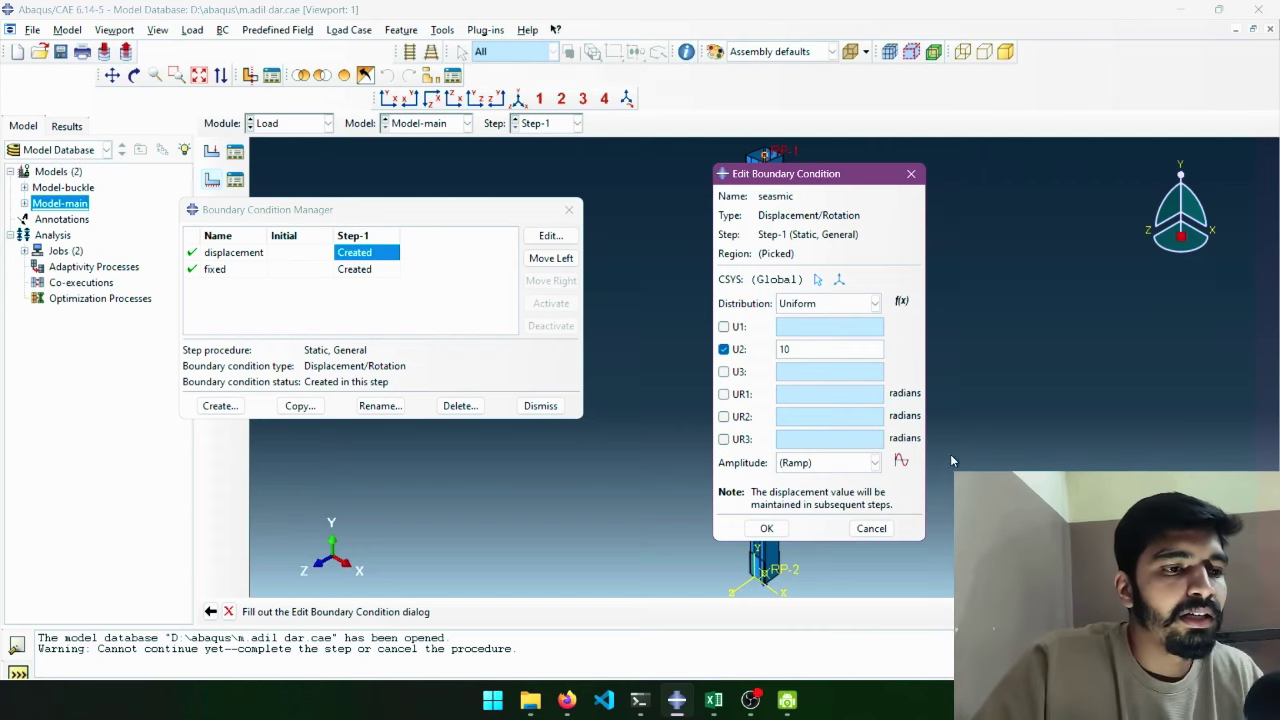
{"action": "left_click", "coordinate": [875, 463]}
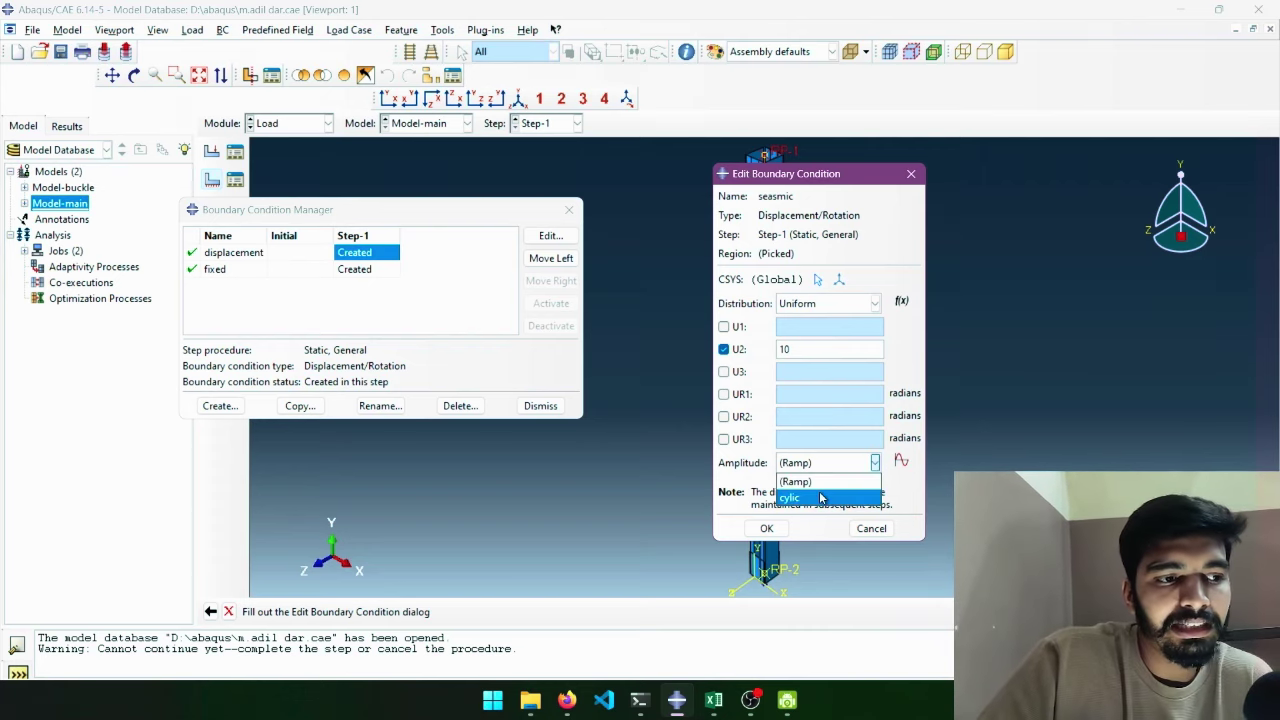
{"action": "left_click", "coordinate": [818, 497]}
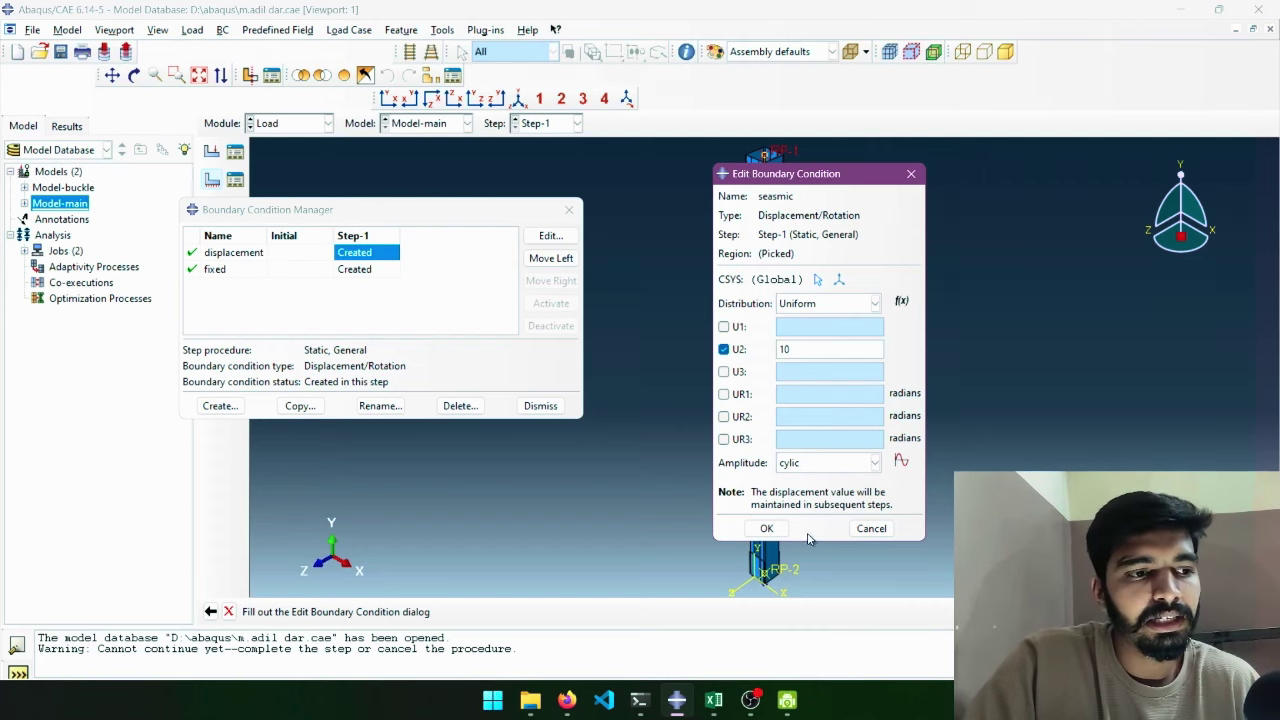
{"action": "left_click", "coordinate": [766, 528]}
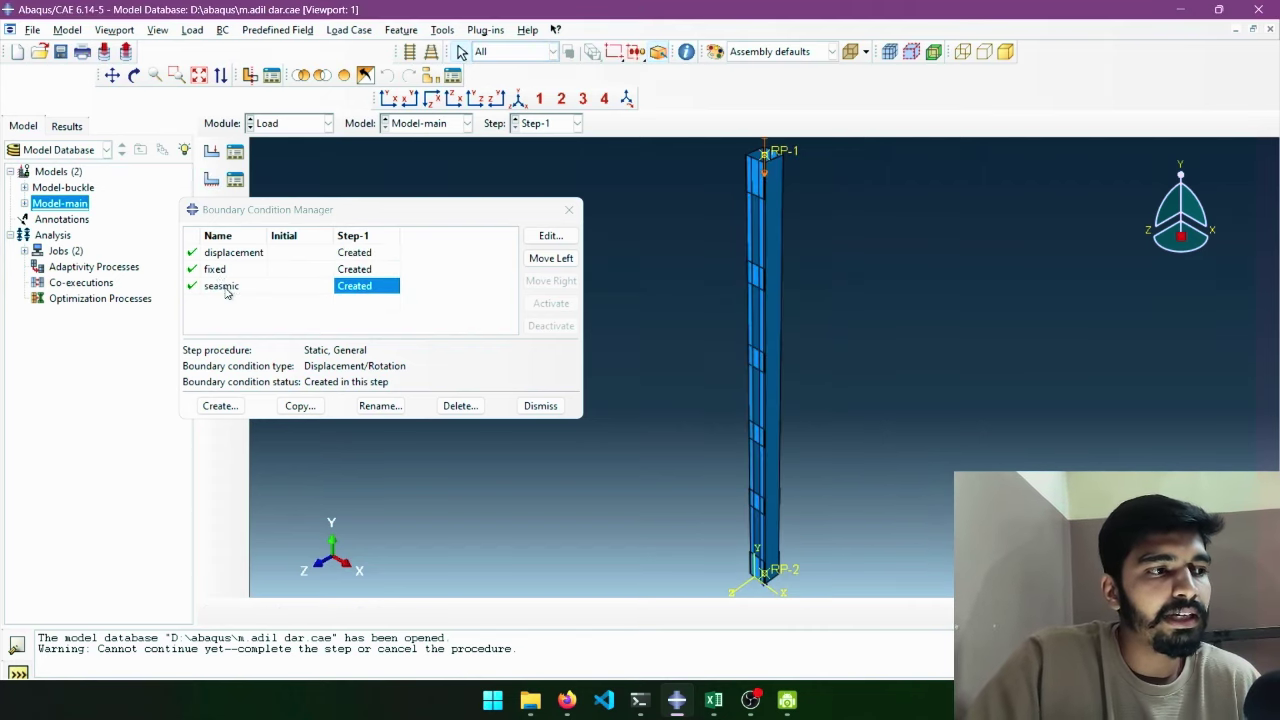
Step: Select the seasmic boundary condition in the list and zoom the model view
{"action": "left_click", "coordinate": [227, 290]}
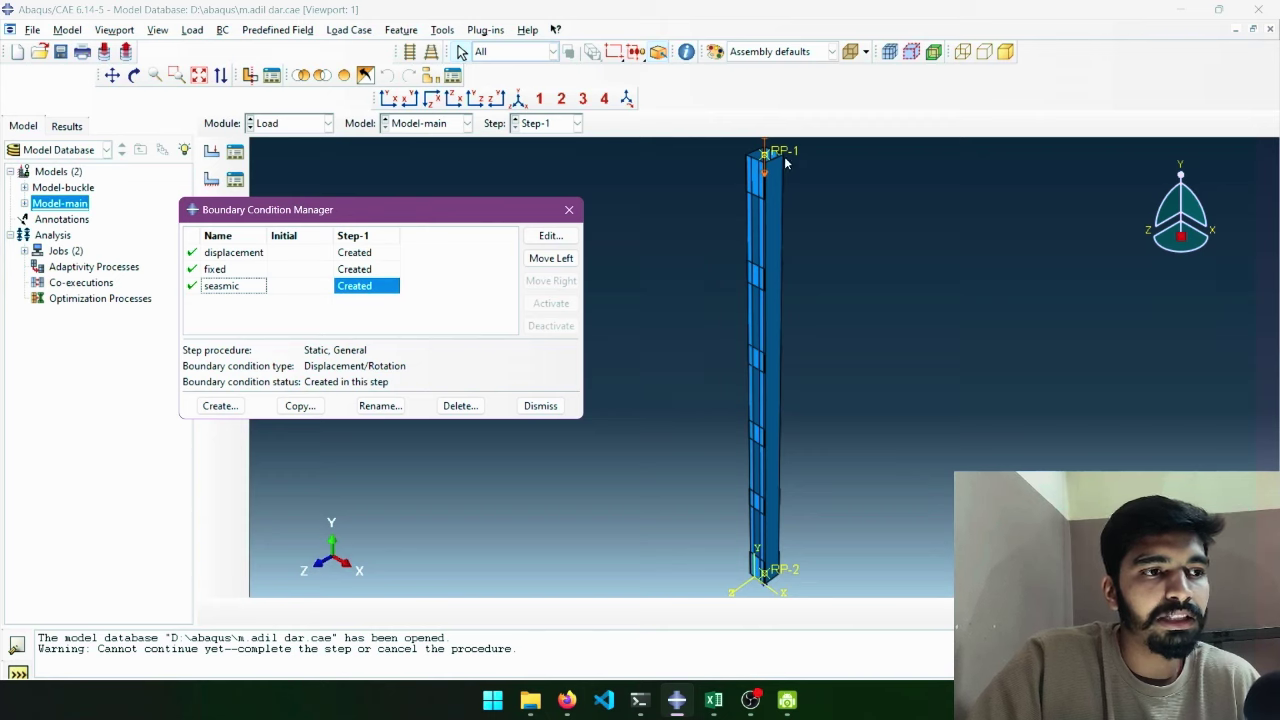
{"action": "left_click", "coordinate": [789, 195]}
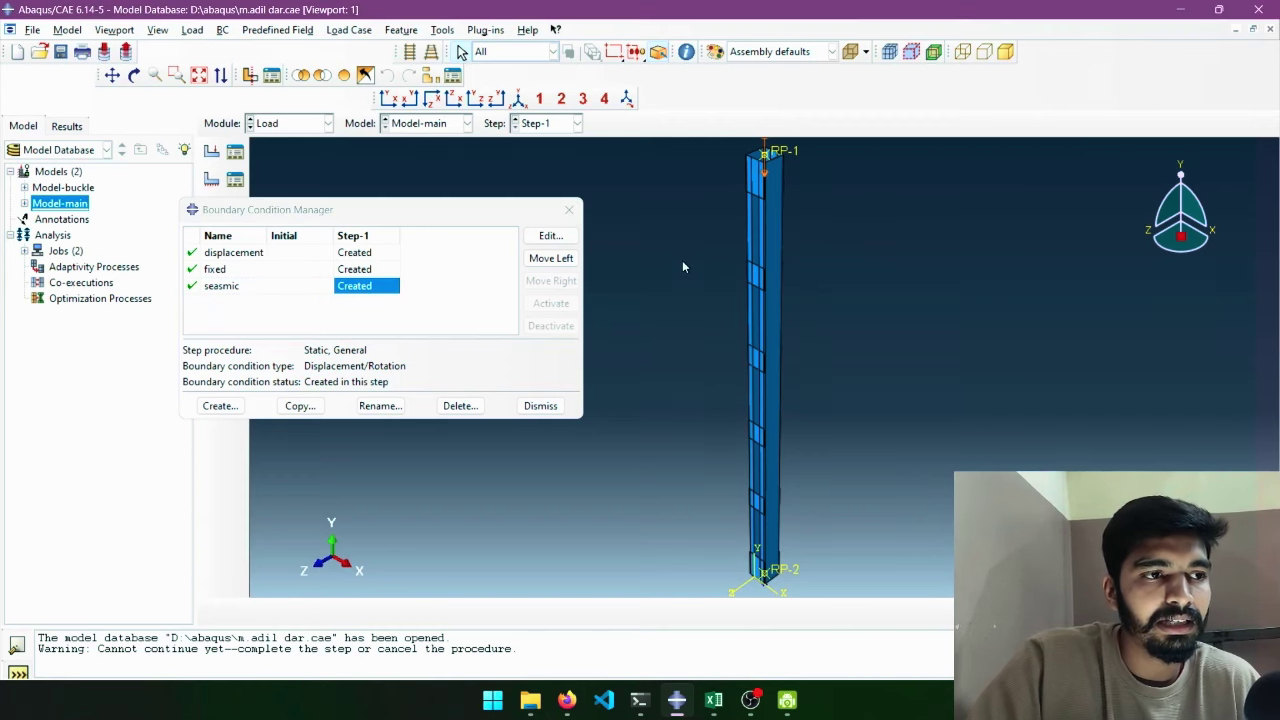
{"action": "scroll", "coordinate": [799, 278], "scroll_direction": "up", "scroll_amount": 1}
{"action": "scroll", "coordinate": [799, 278], "scroll_direction": "up", "scroll_amount": 1}
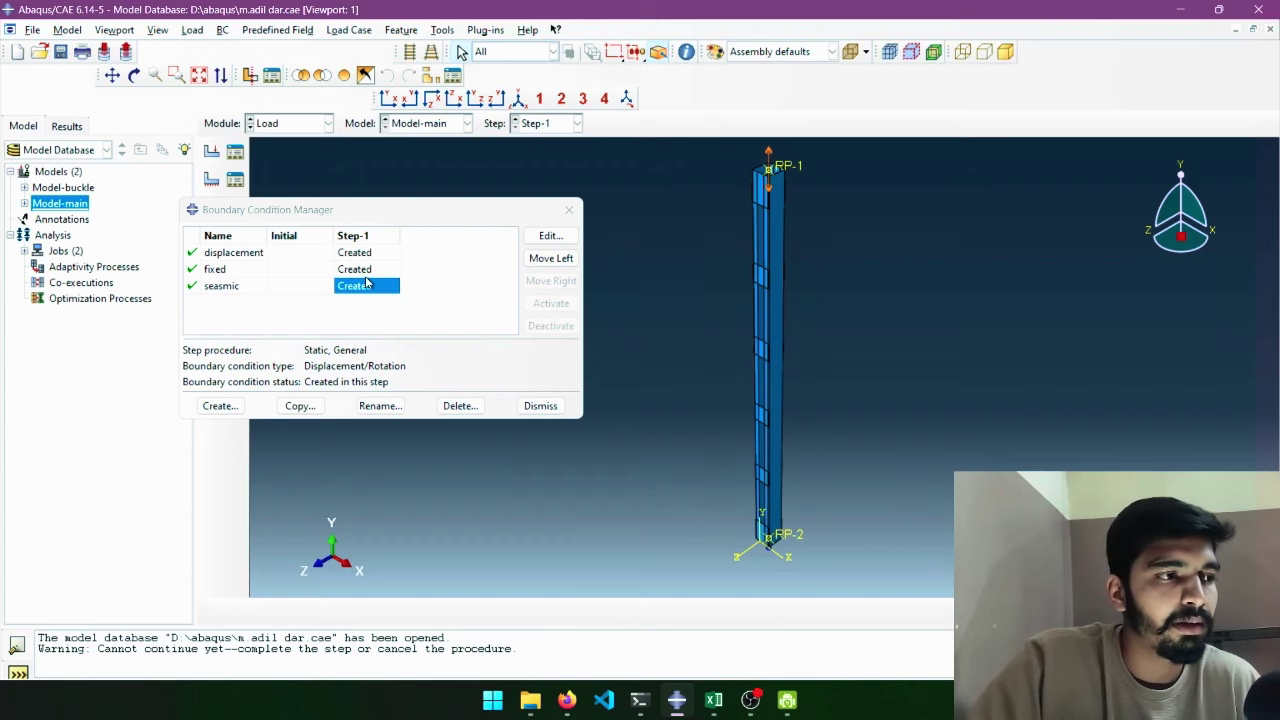
Step: Change seasmic to constrain U1 to 10 instead of U2
{"action": "left_click", "coordinate": [550, 235]}
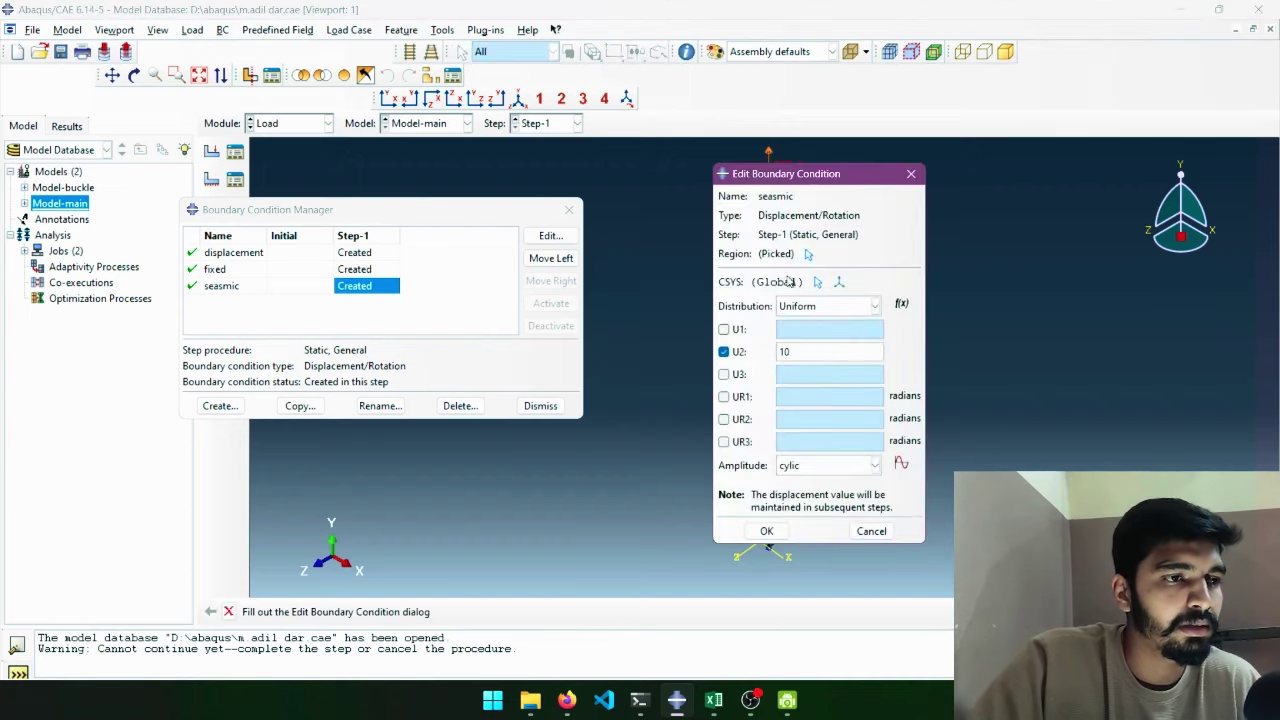
{"action": "left_click", "coordinate": [723, 330]}
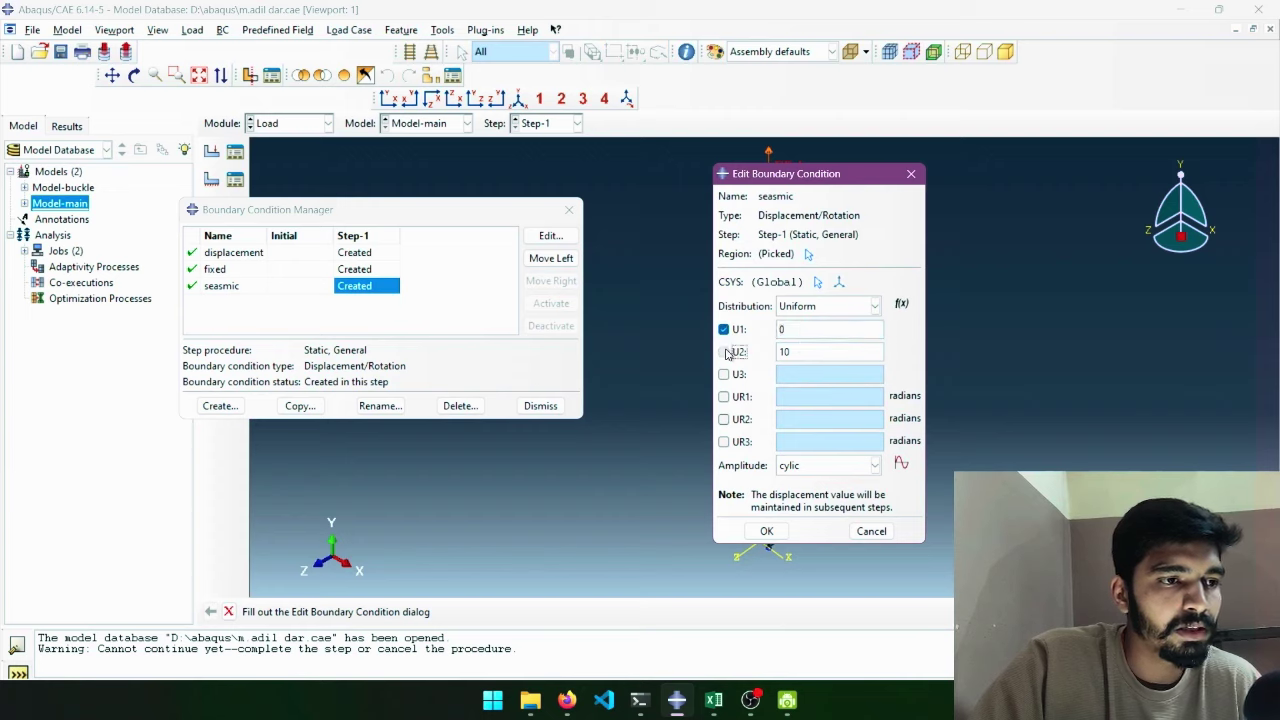
{"action": "left_click", "coordinate": [725, 352]}
{"action": "type", "text": "10"}
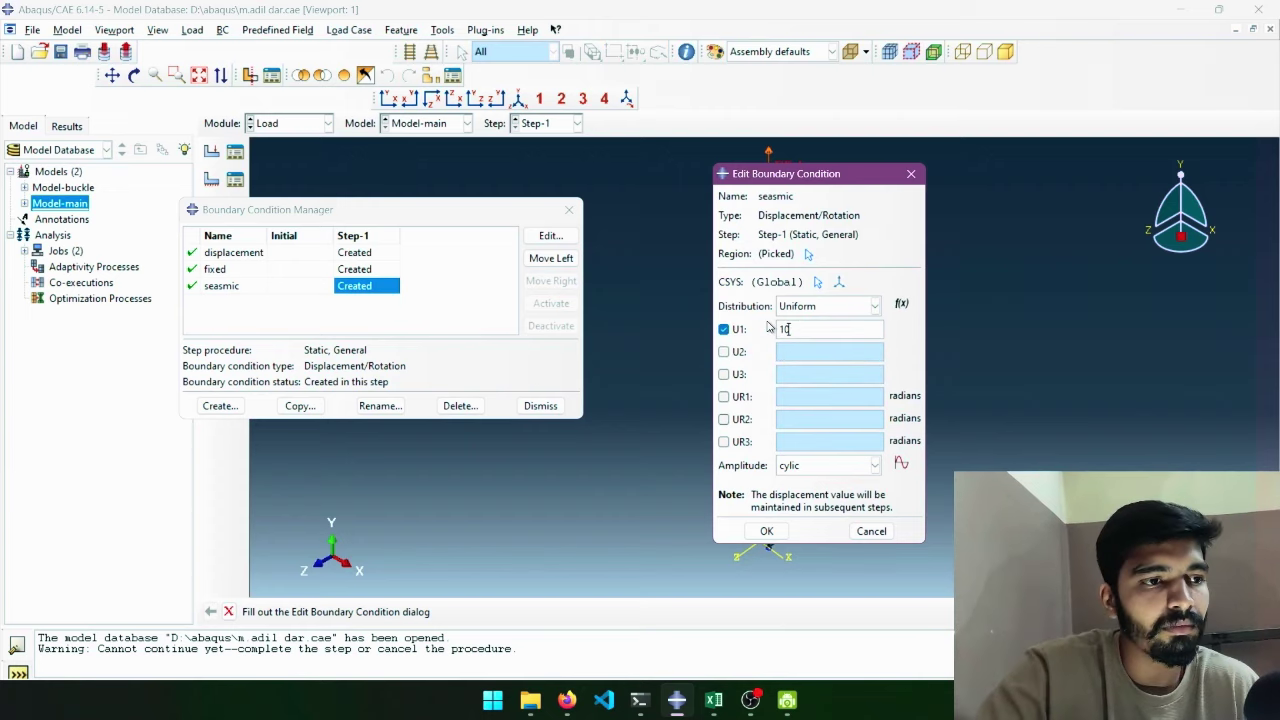
{"action": "left_click", "coordinate": [767, 533]}
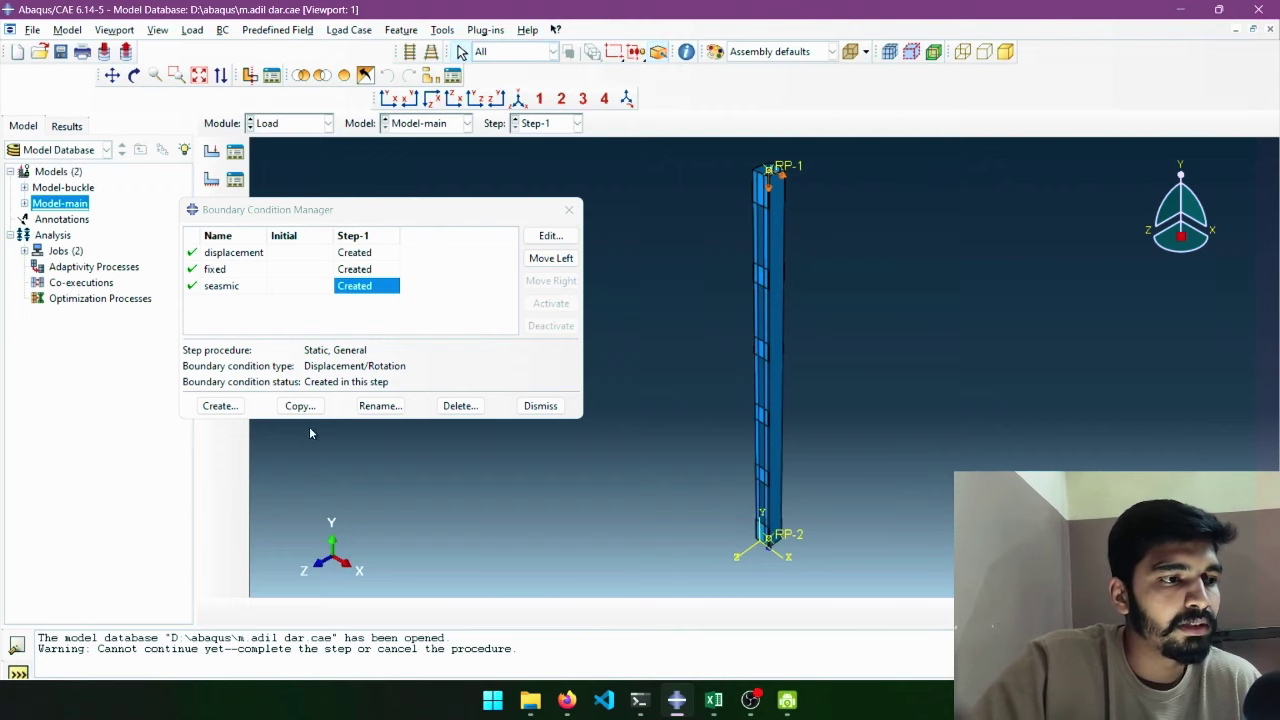
Step: Orbit and zoom the view to inspect the column tilted
{"action": "left_click_drag", "start_coordinate": [782, 213], "coordinate": [793, 284], "text": "ctrl+alt"}
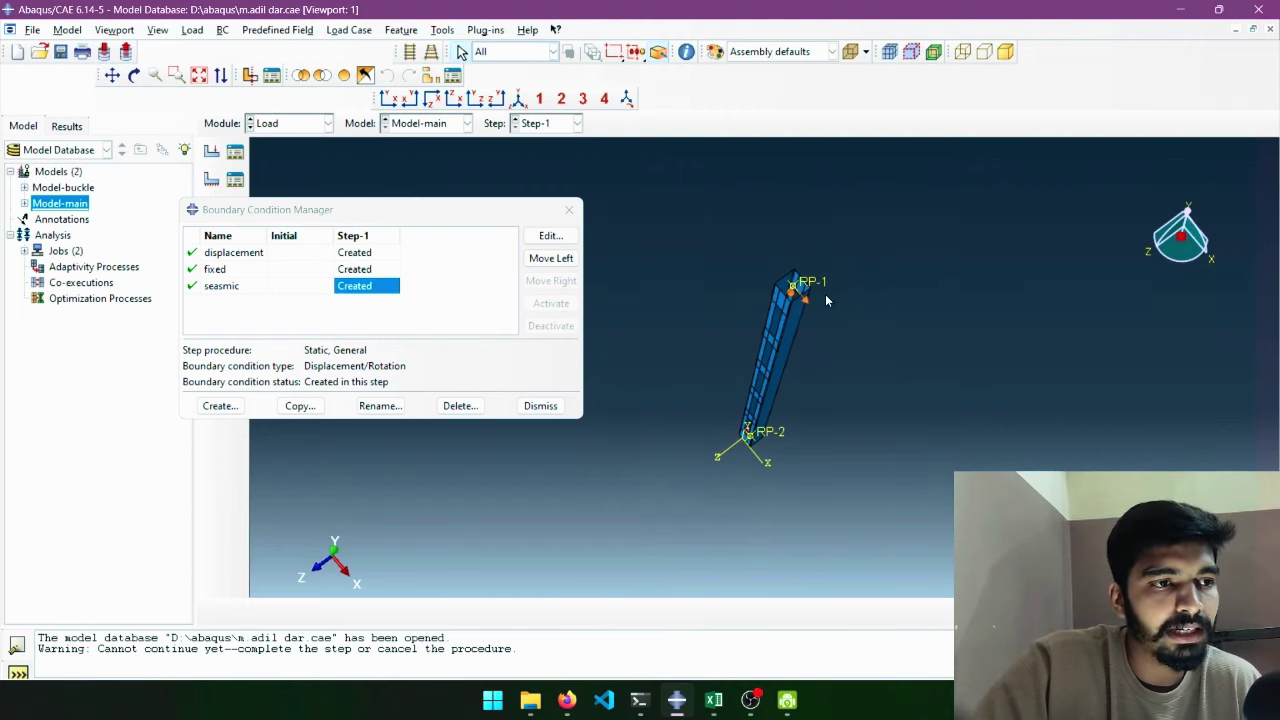
{"action": "scroll", "coordinate": [805, 305], "scroll_direction": "down", "scroll_amount": 2}
{"action": "scroll", "coordinate": [789, 318], "scroll_direction": "down", "scroll_amount": 3}
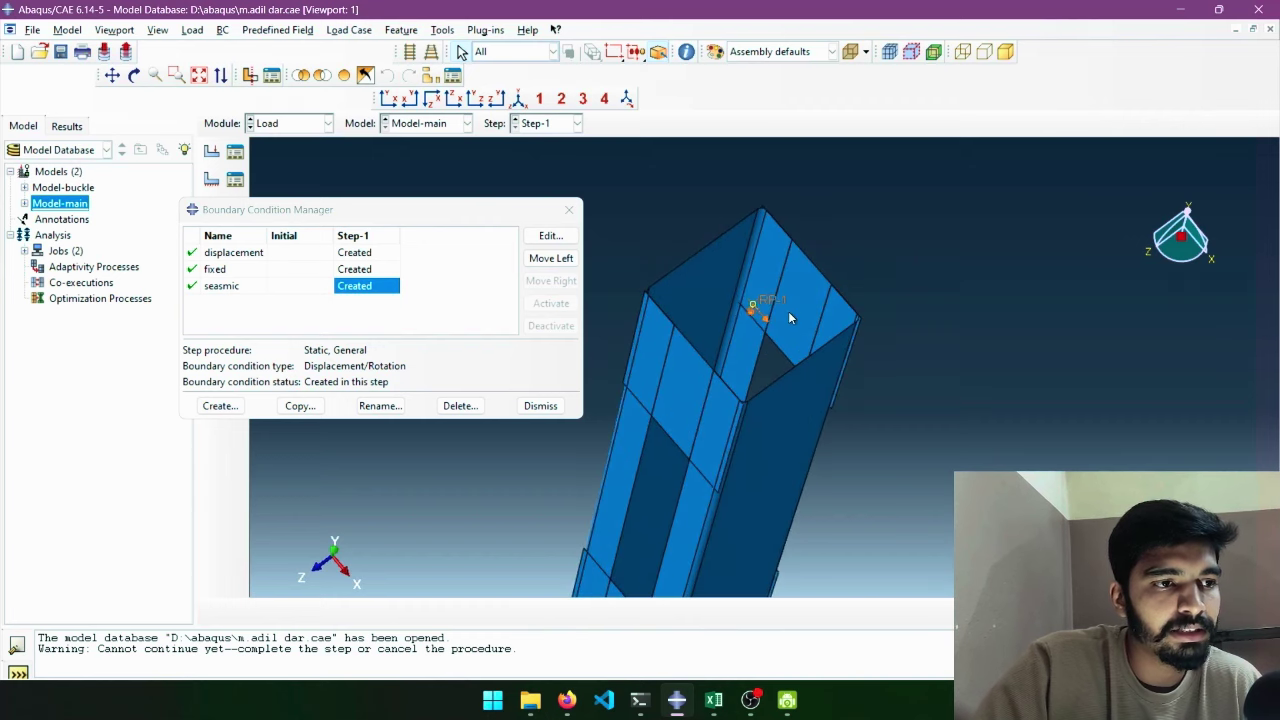
{"action": "scroll", "coordinate": [760, 318], "scroll_direction": "down", "scroll_amount": 1}
{"action": "scroll", "coordinate": [771, 329], "scroll_direction": "up", "scroll_amount": 3}
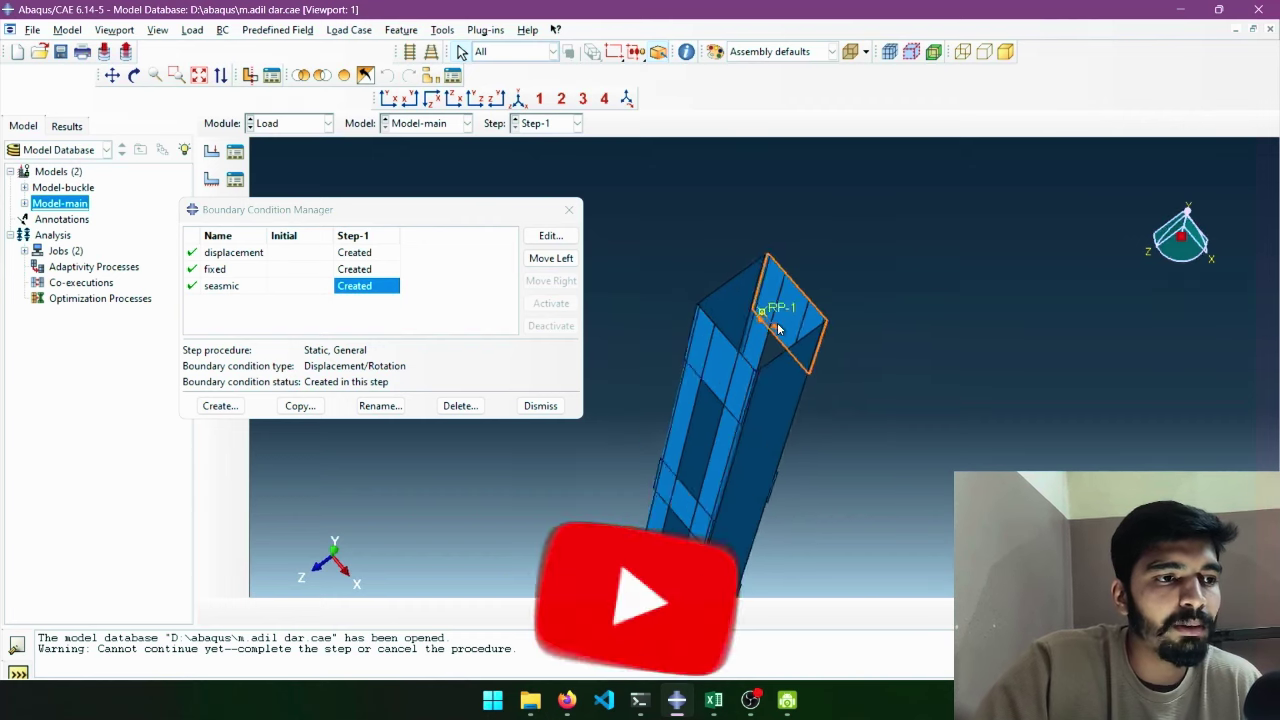
{"action": "scroll", "coordinate": [780, 350], "scroll_direction": "up", "scroll_amount": 2}
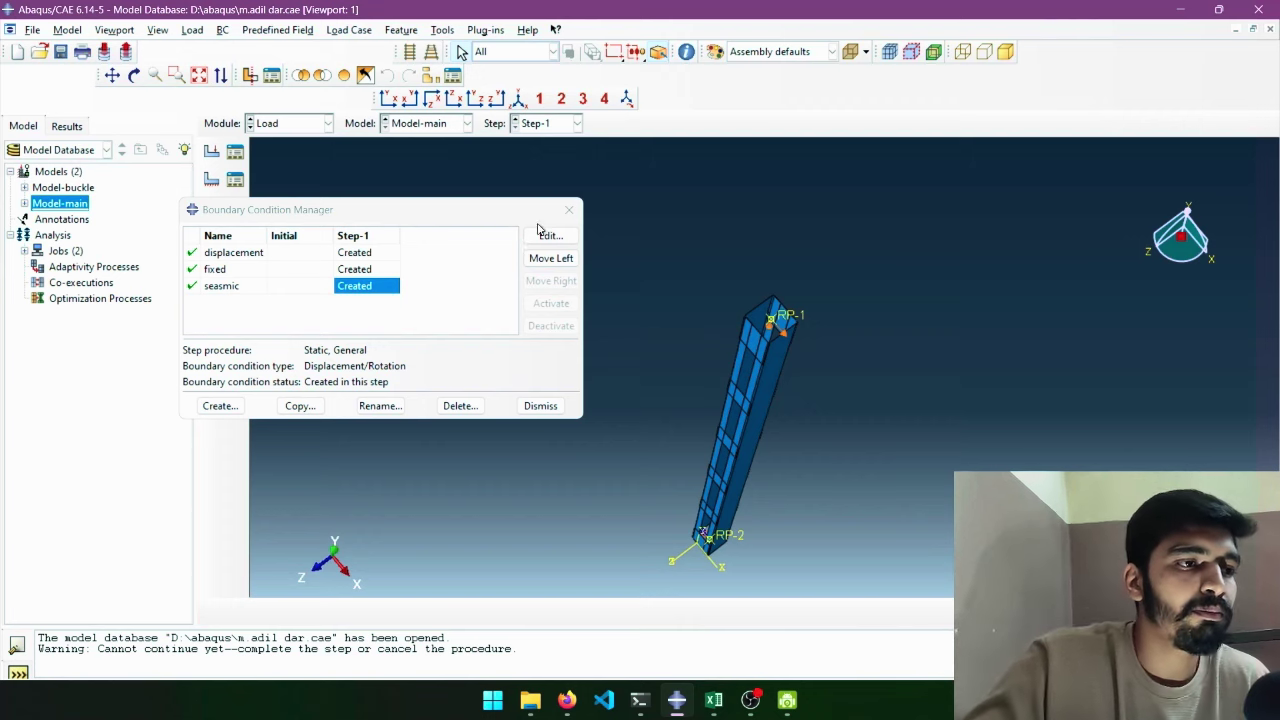
Step: Switch Abaqus/CAE to the Step module
{"action": "left_click", "coordinate": [569, 209]}
{"action": "left_click", "coordinate": [327, 123]}
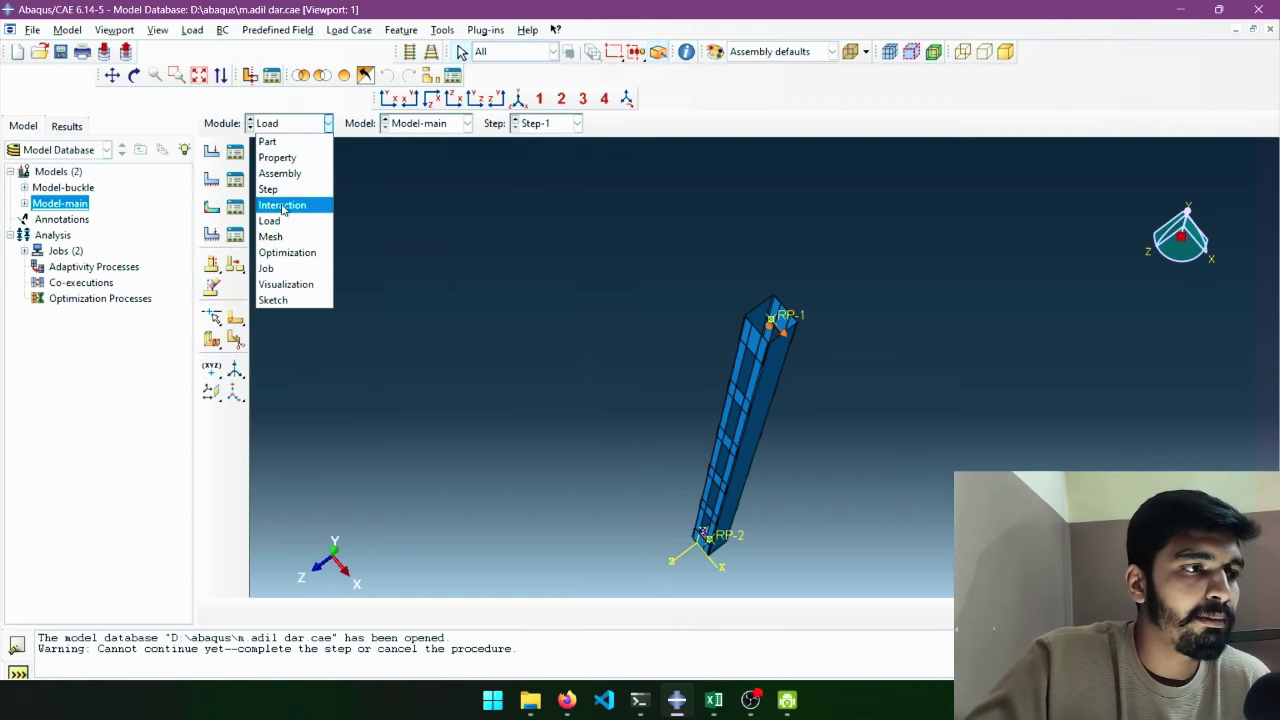
{"action": "left_click", "coordinate": [268, 189]}
{"action": "left_click", "coordinate": [232, 153]}
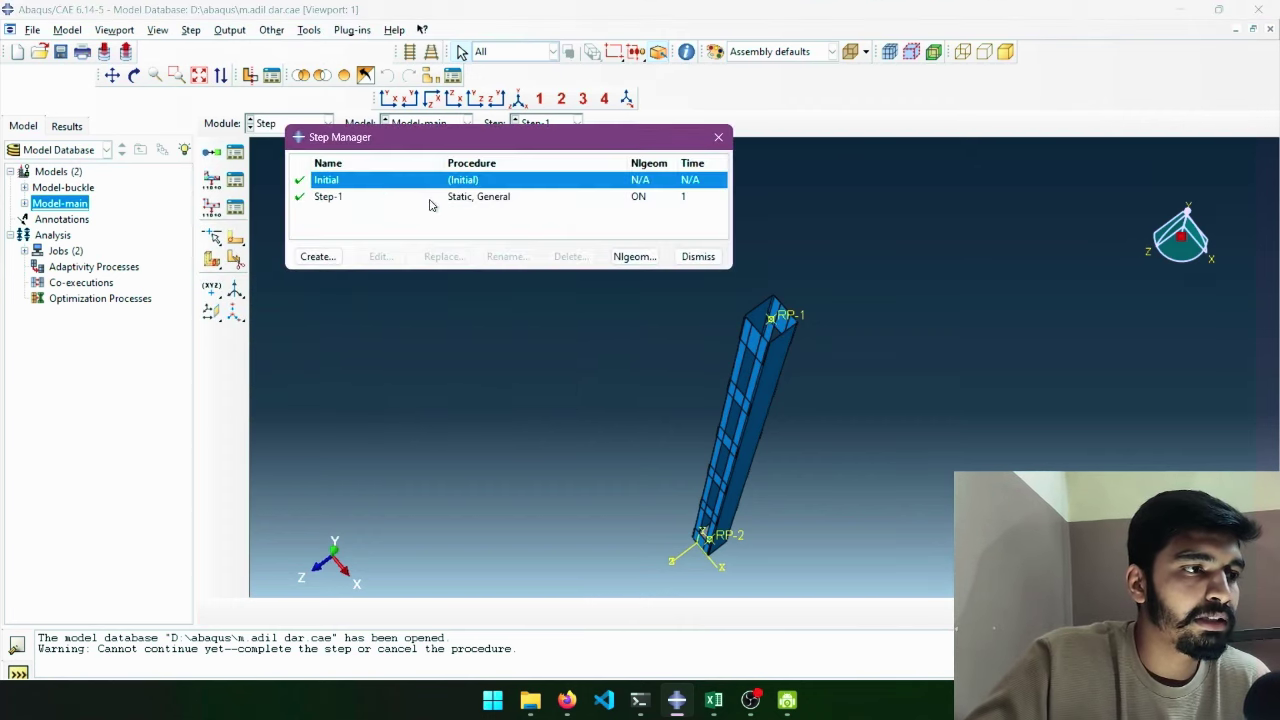
Step: Review Step-1's time period of 1, discard changes, and return to Excel
{"action": "left_click", "coordinate": [547, 205]}
{"action": "left_click", "coordinate": [376, 258]}
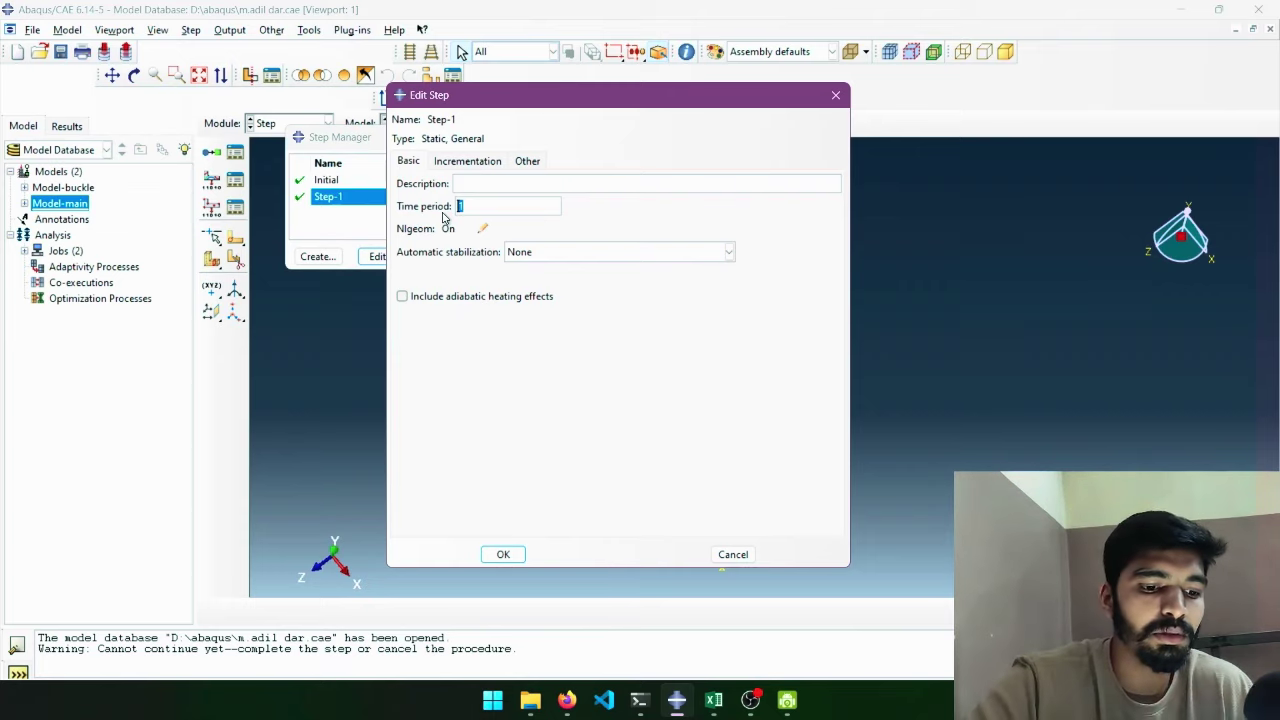
{"action": "type", "text": "1"}
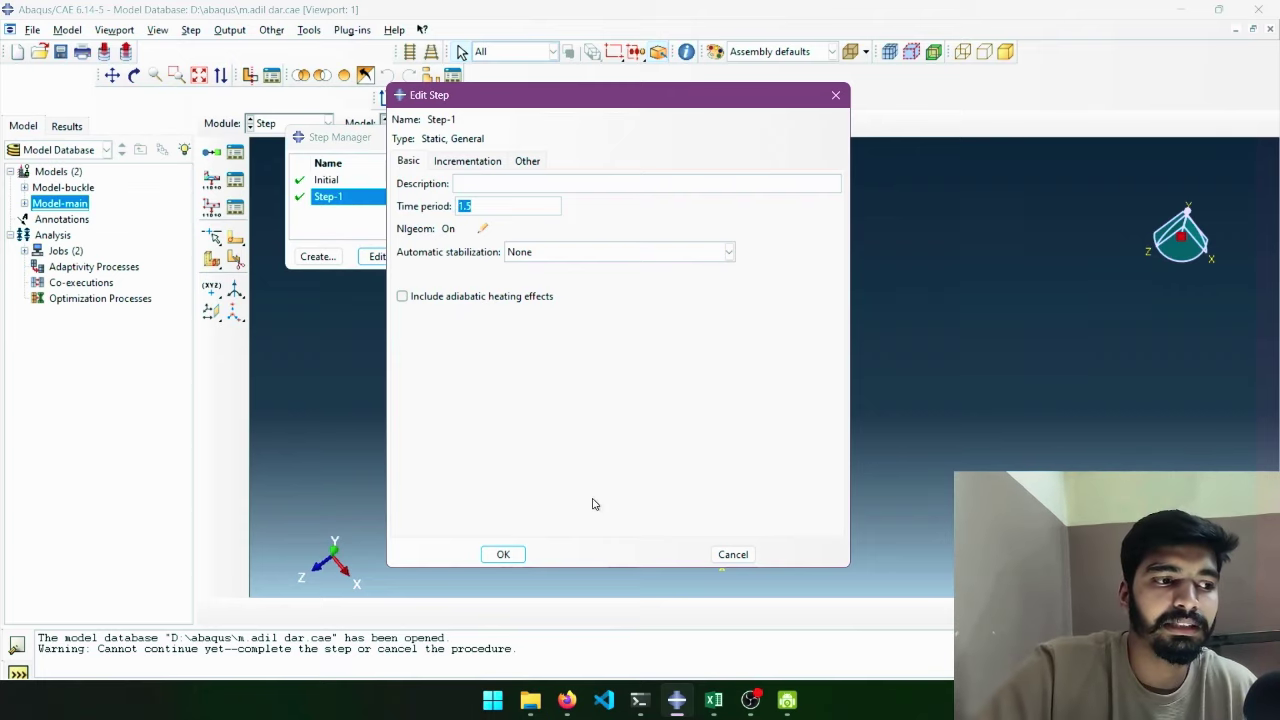
{"action": "left_click", "coordinate": [495, 206]}
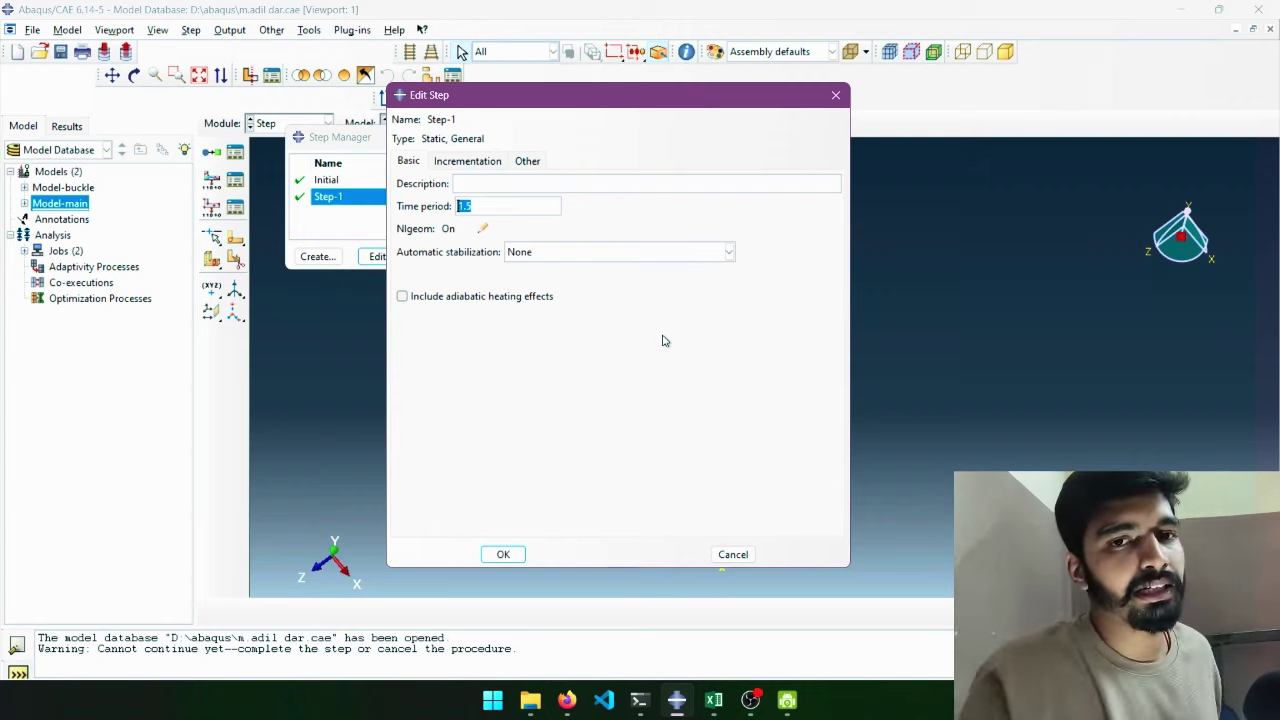
{"action": "left_click", "coordinate": [835, 96]}
{"action": "left_click", "coordinate": [610, 356]}
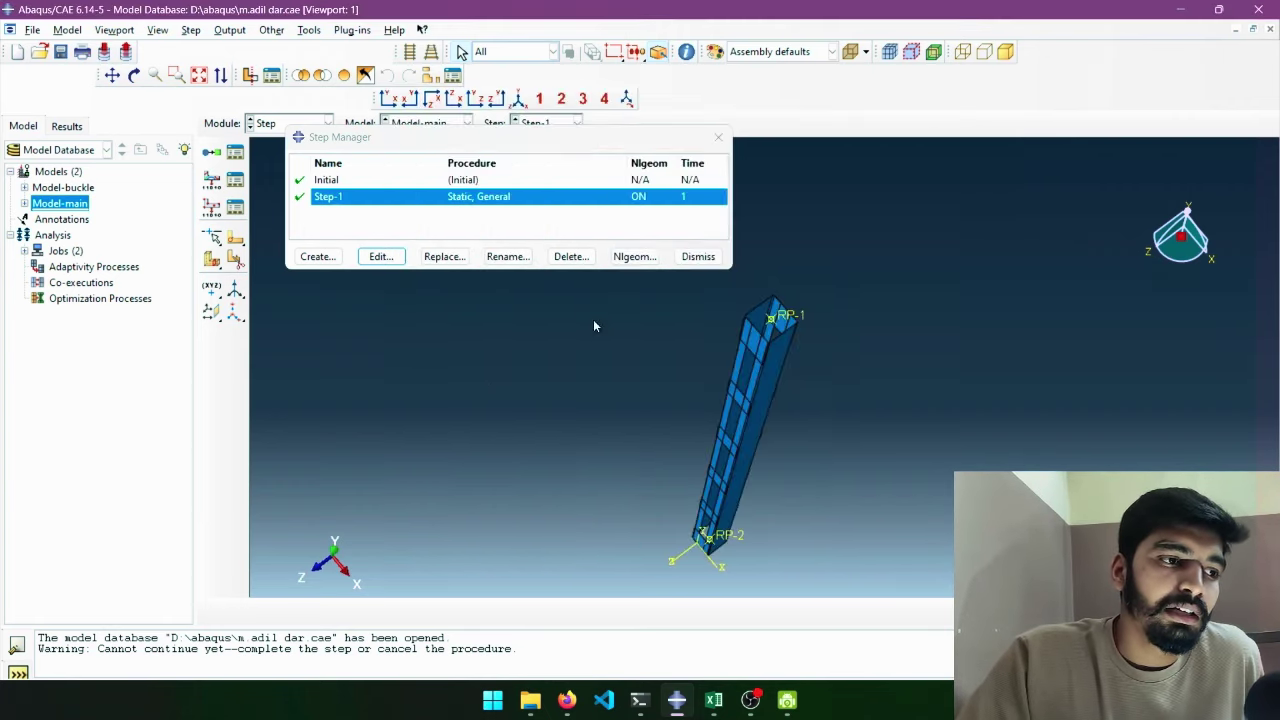
{"action": "left_click", "coordinate": [712, 702]}
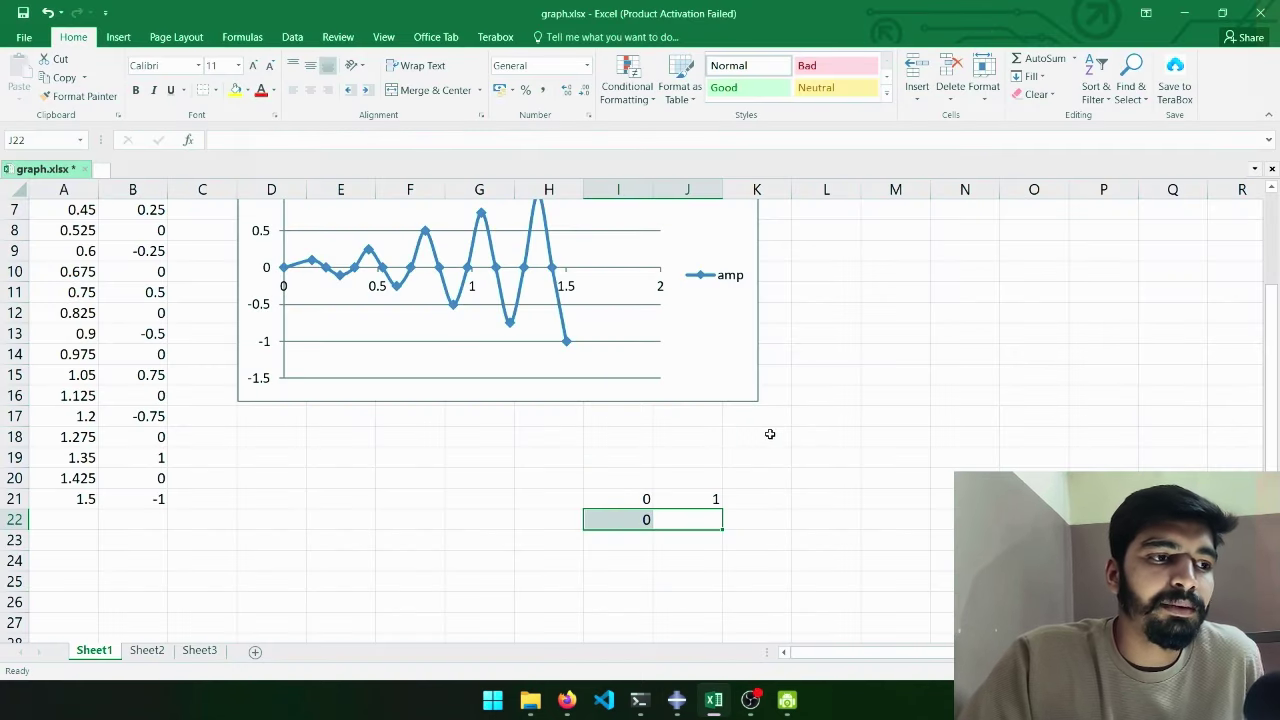
Step: Paste the cyclic displacement-versus-time graph picture over columns L–S, then select cell O17
{"action": "scroll", "coordinate": [859, 466], "scroll_direction": "up", "scroll_amount": 2}
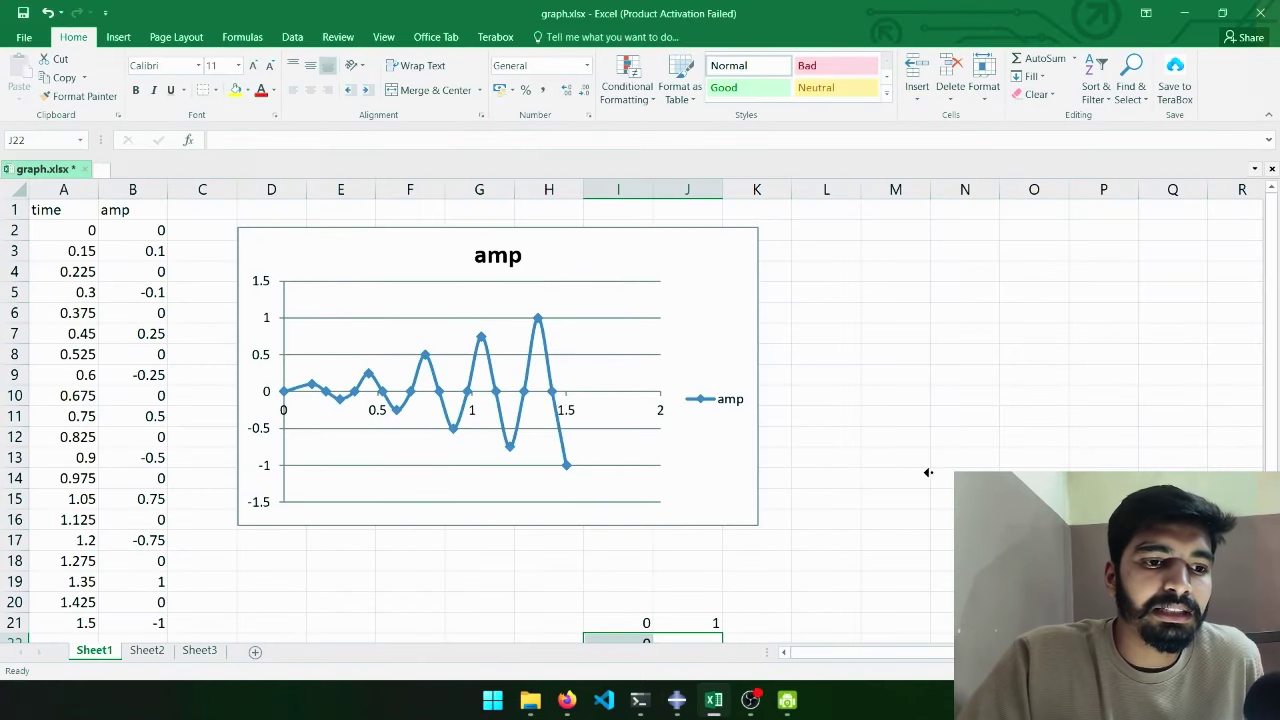
{"action": "scroll", "coordinate": [928, 472], "scroll_direction": "right", "scroll_amount": 2}
{"action": "scroll", "coordinate": [928, 472], "scroll_direction": "right", "scroll_amount": 3}
{"action": "scroll", "coordinate": [928, 472], "scroll_direction": "right", "scroll_amount": 1}
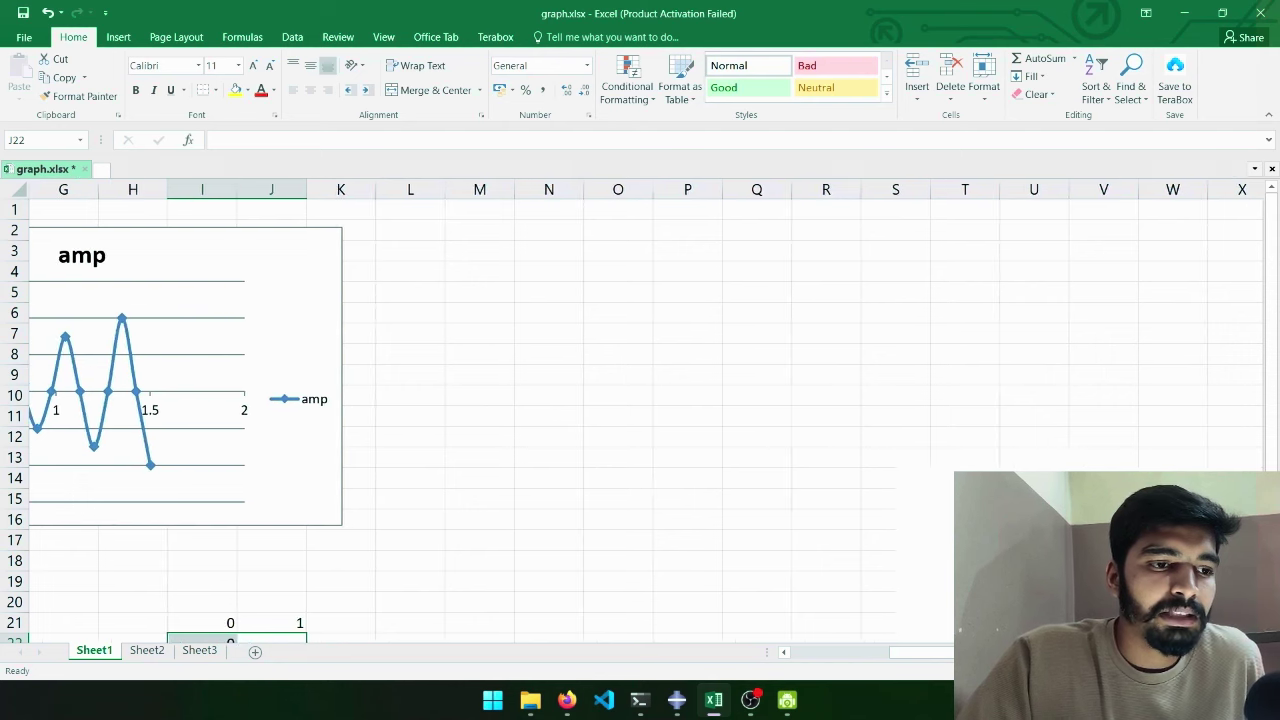
{"action": "key", "text": "ctrl+v"}
{"action": "left_click_drag", "start_coordinate": [720, 371], "coordinate": [642, 374]}
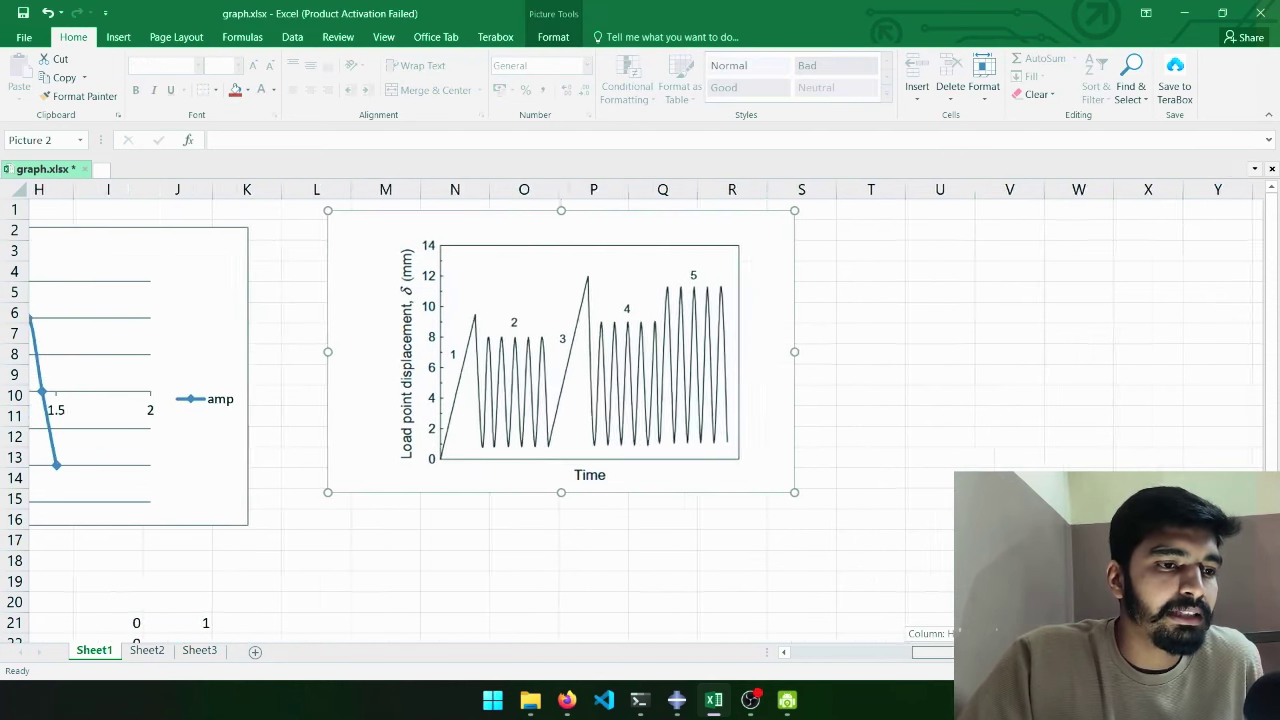
{"action": "left_click_drag", "start_coordinate": [935, 652], "coordinate": [925, 652]}
{"action": "scroll", "coordinate": [809, 549], "scroll_direction": "down", "scroll_amount": 2}
{"action": "scroll", "coordinate": [809, 549], "scroll_direction": "up", "scroll_amount": 2}
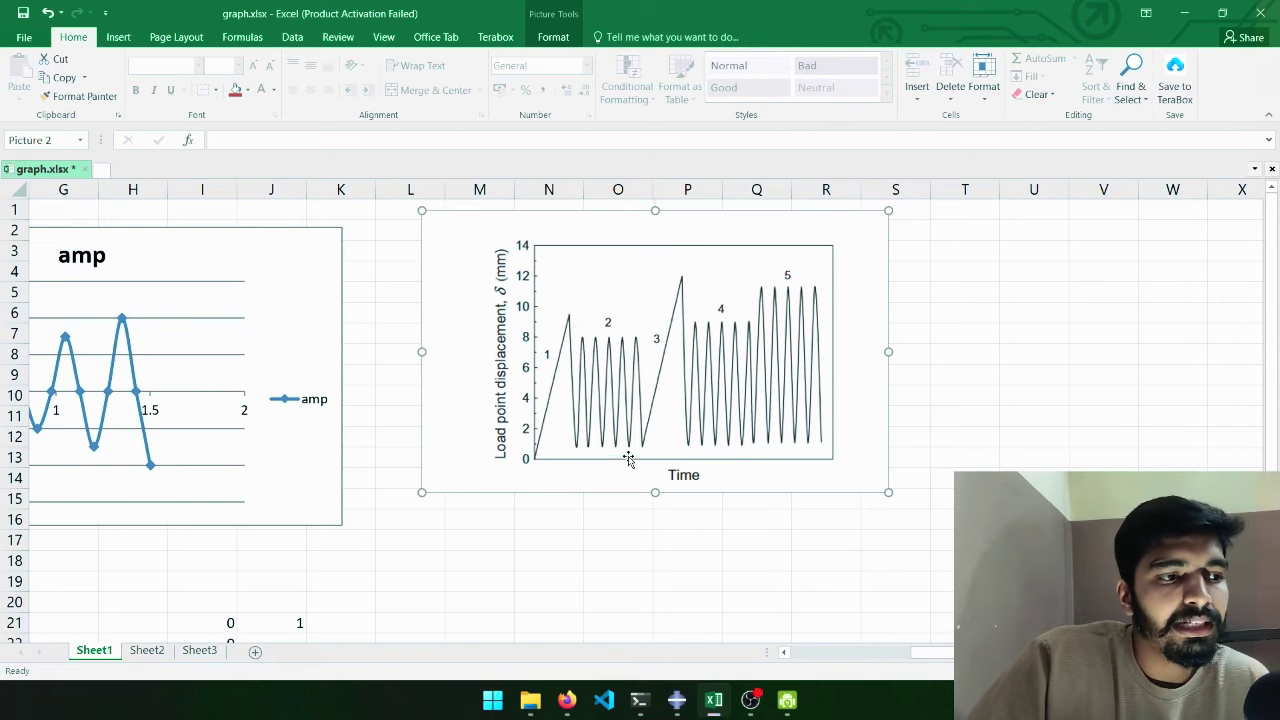
{"action": "left_click", "coordinate": [618, 542]}
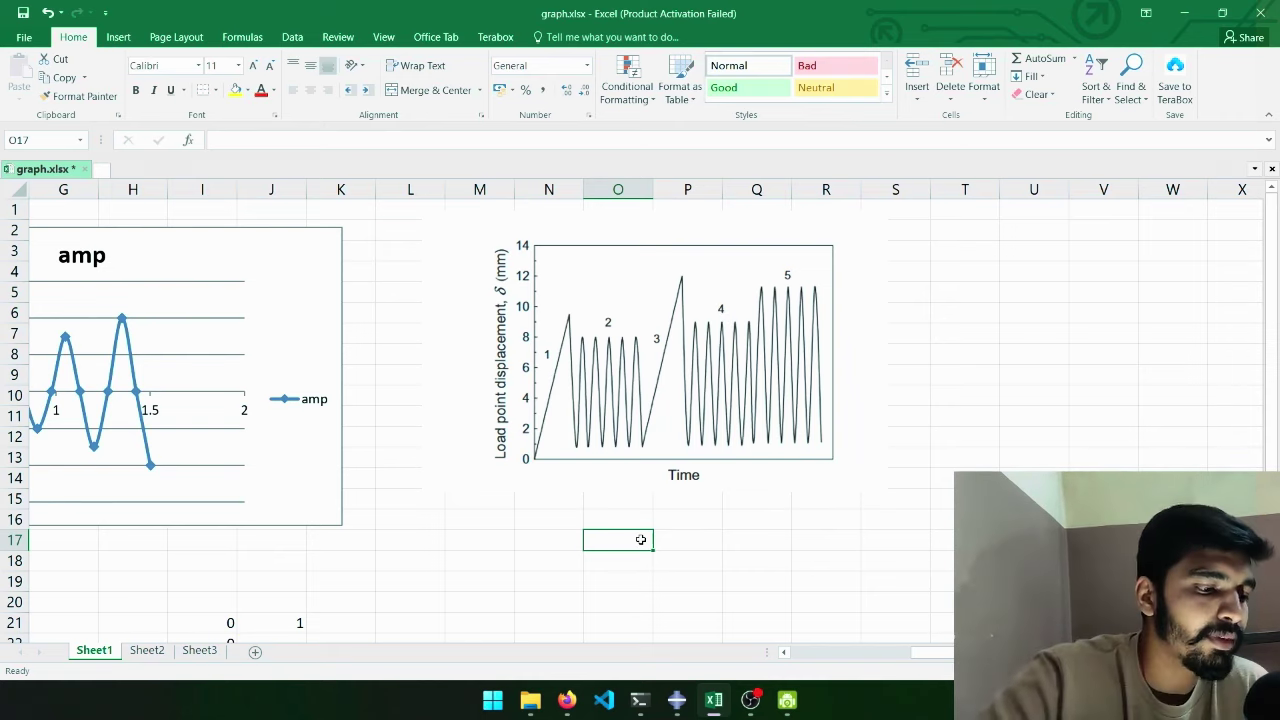
Step: Enter headings time and amp in O17:P17 and starting amplitude 0 in P18
{"action": "type", "text": "t"}
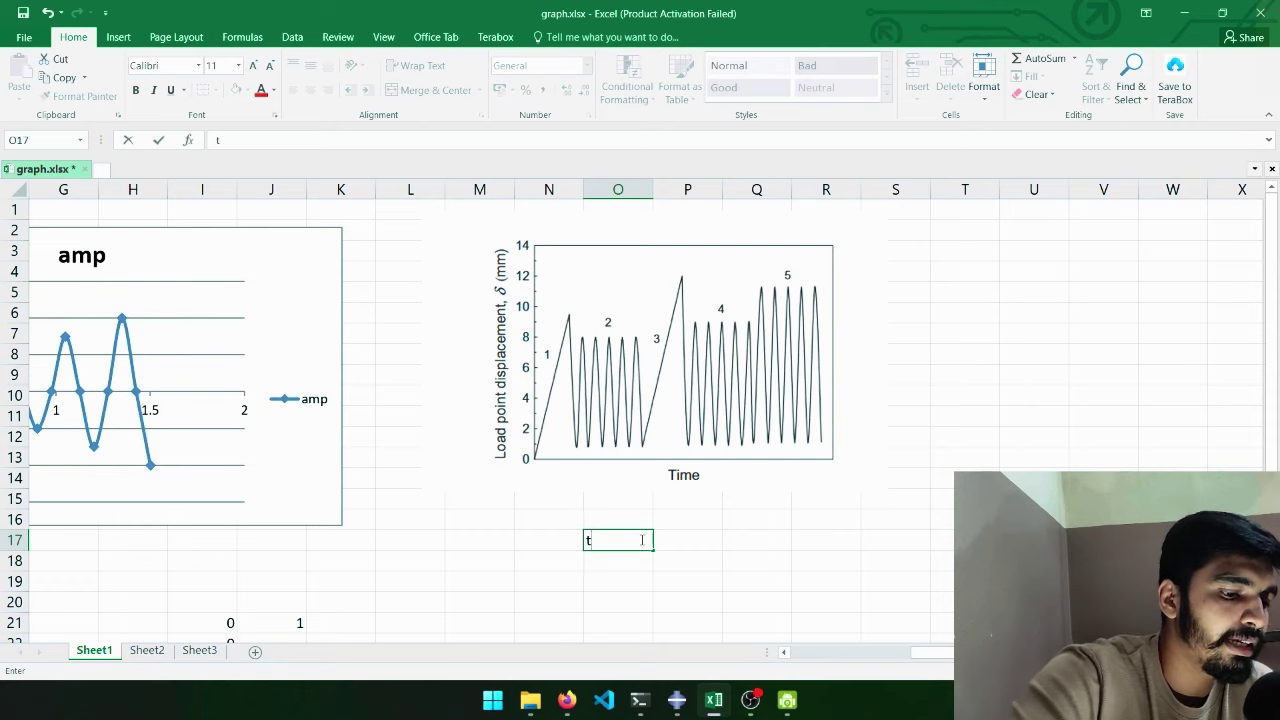
{"action": "type", "text": "ime"}
{"action": "key", "text": "Tab"}
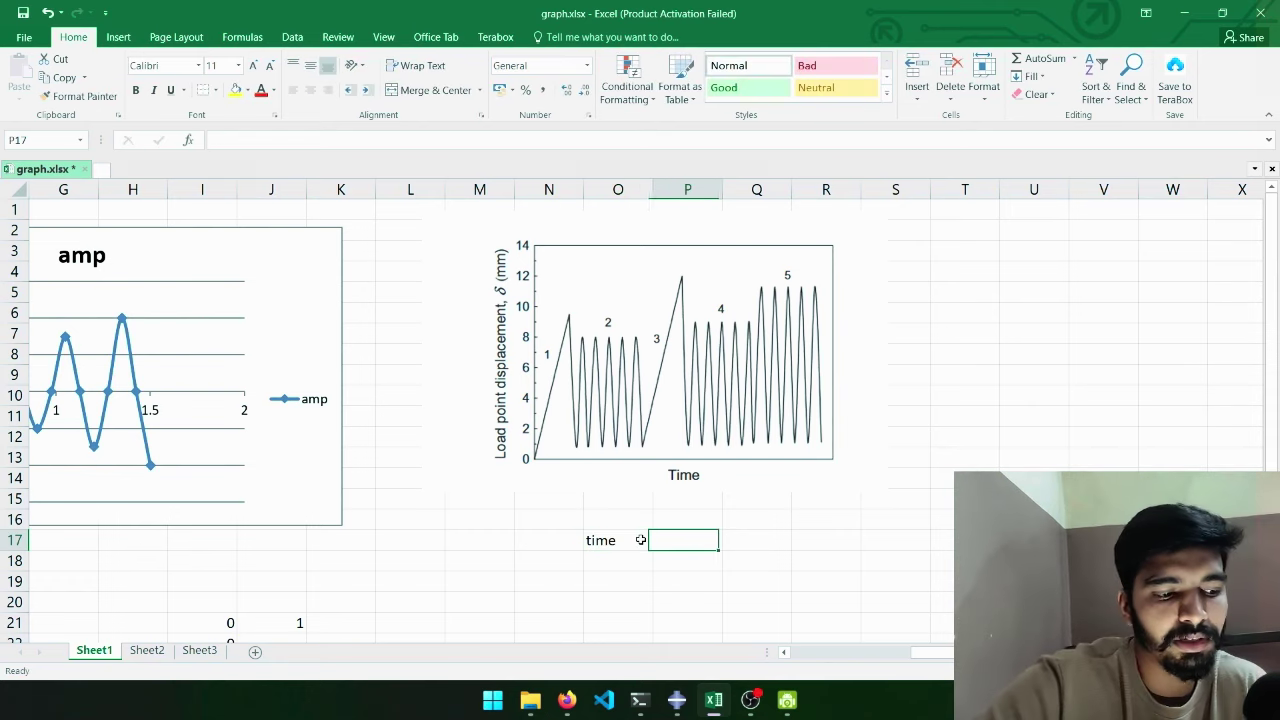
{"action": "type", "text": "amp"}
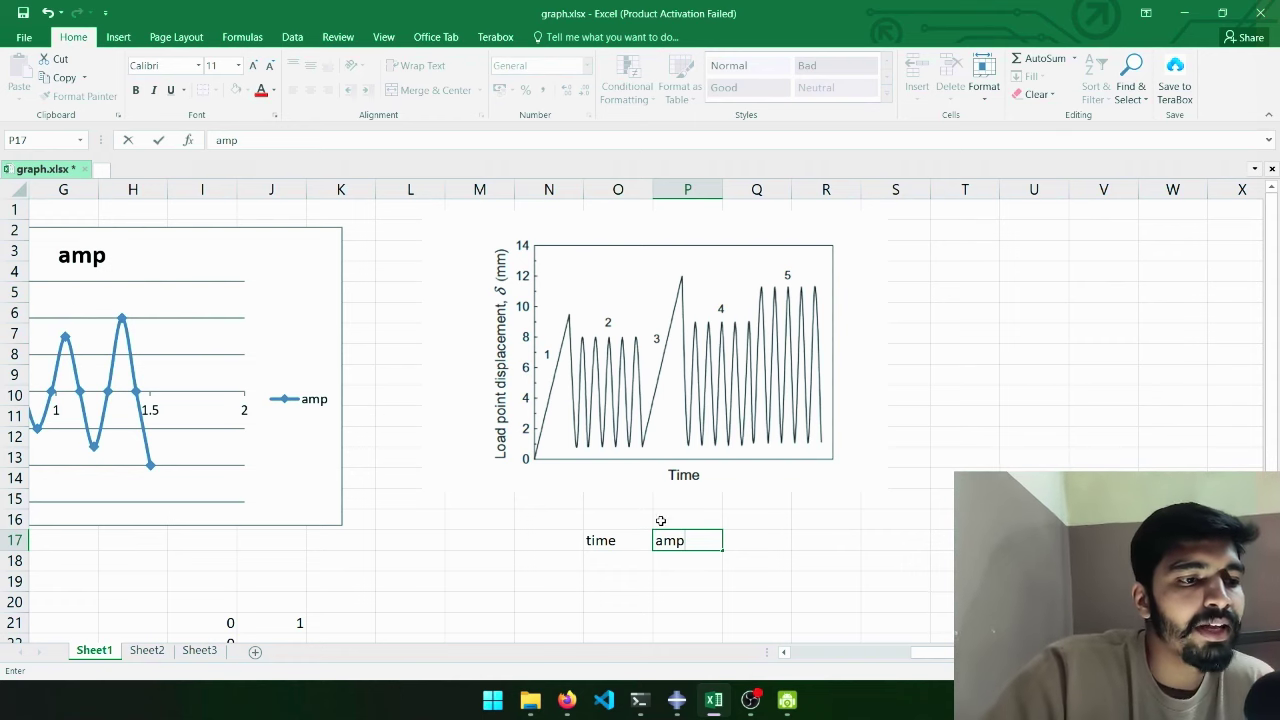
{"action": "left_click", "coordinate": [637, 564]}
{"action": "left_click", "coordinate": [664, 559]}
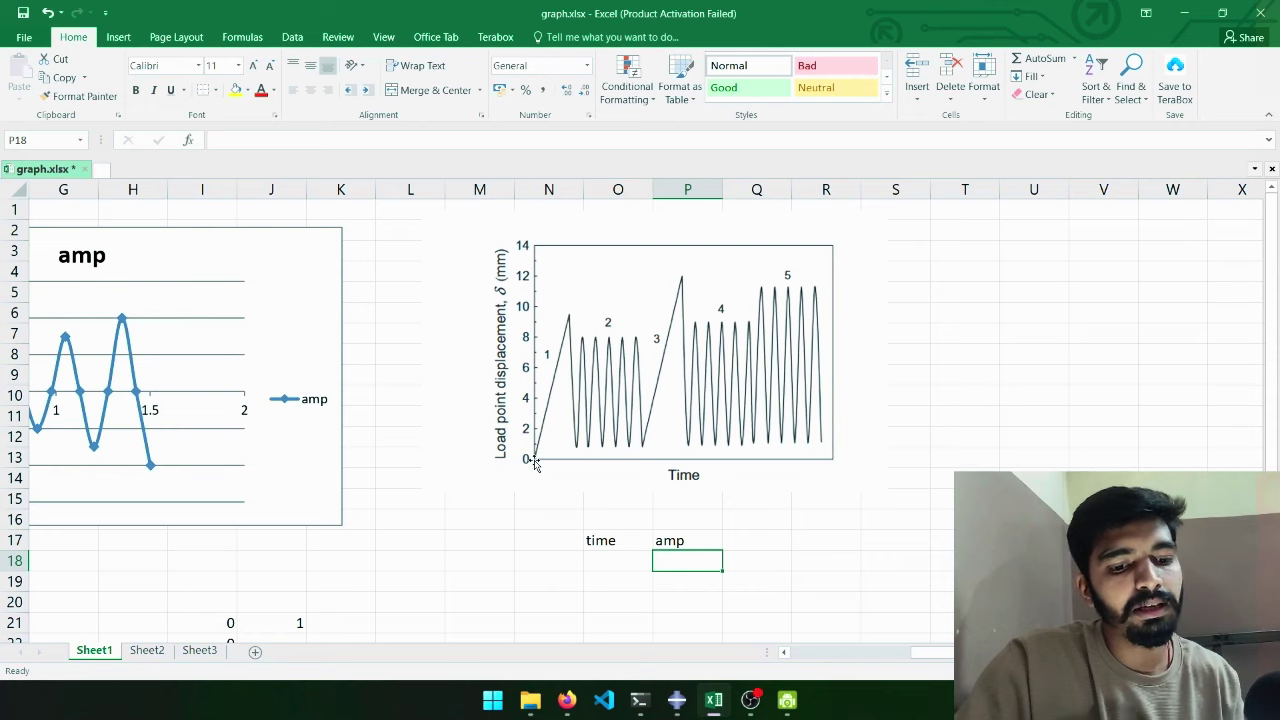
{"action": "type", "text": "0"}
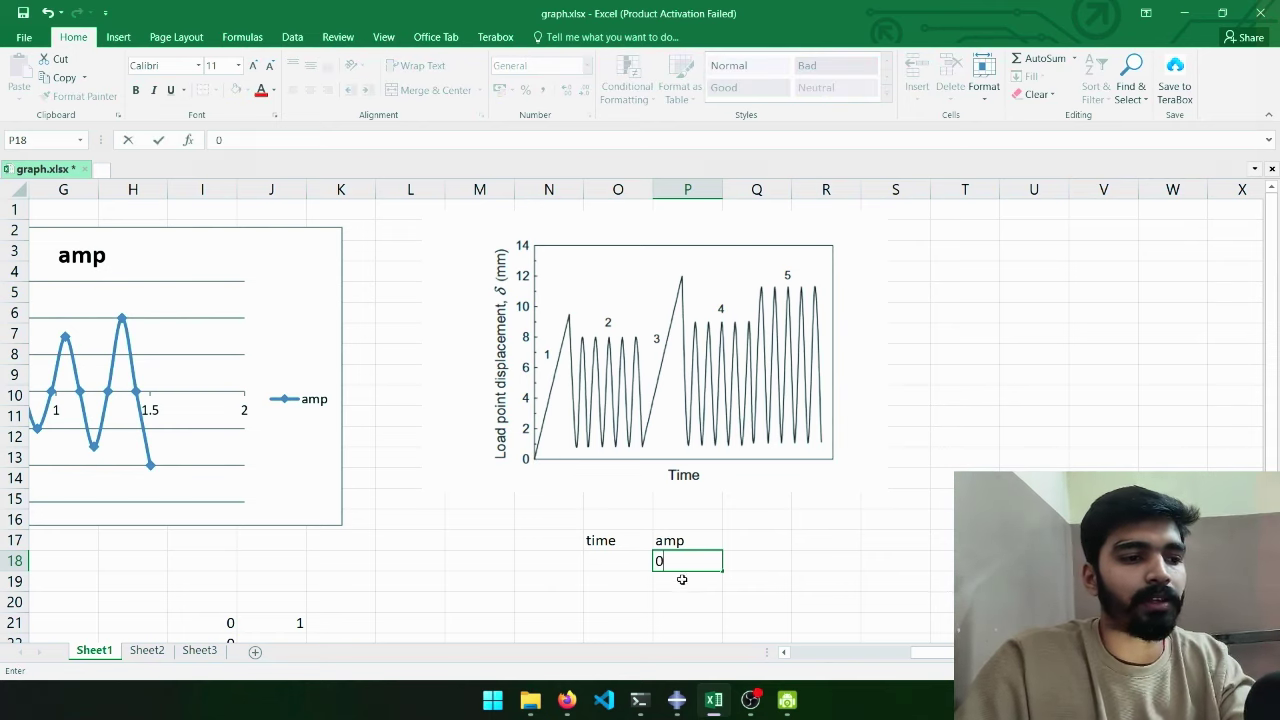
{"action": "left_click", "coordinate": [680, 587]}
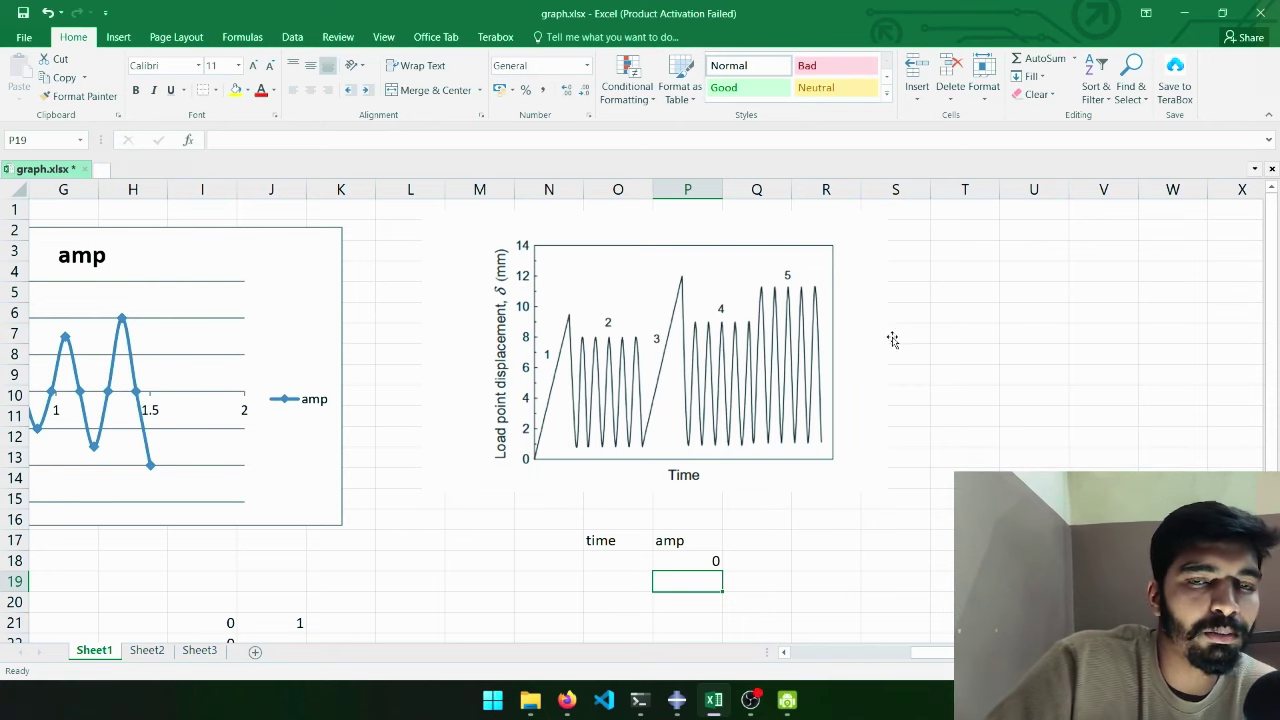
{"action": "left_click", "coordinate": [997, 341]}
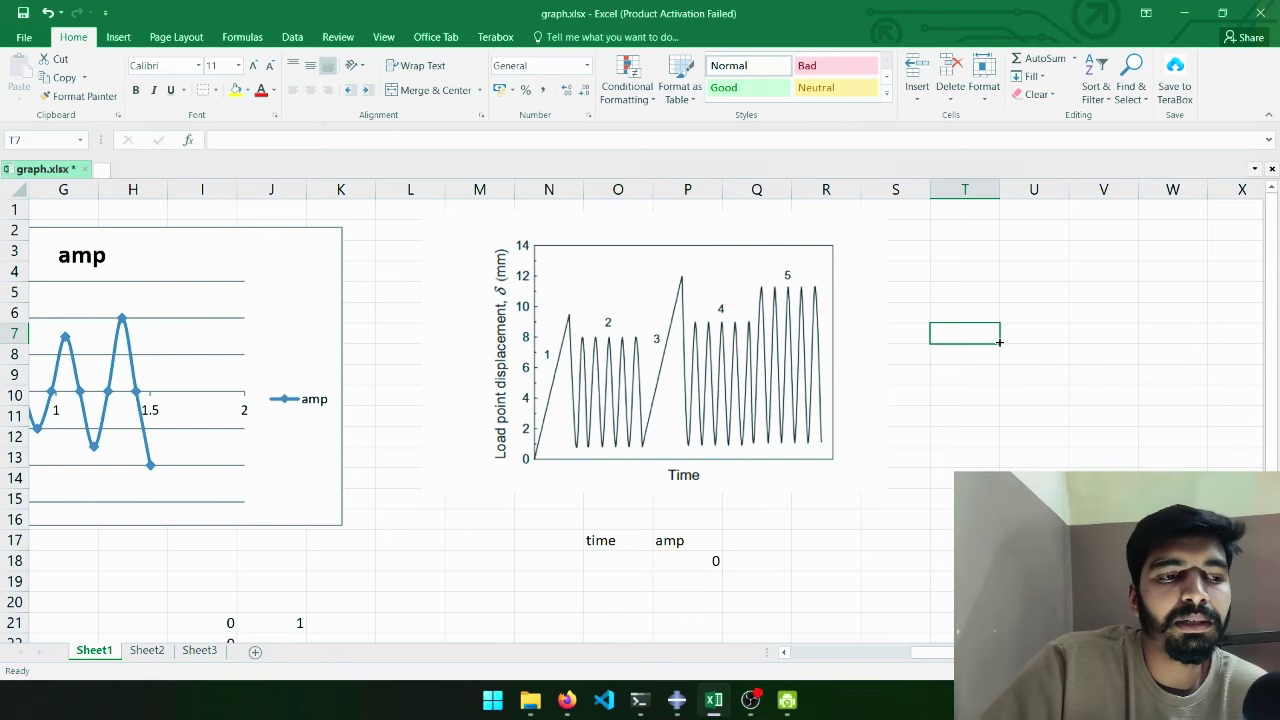
{"action": "left_click", "coordinate": [1025, 330]}
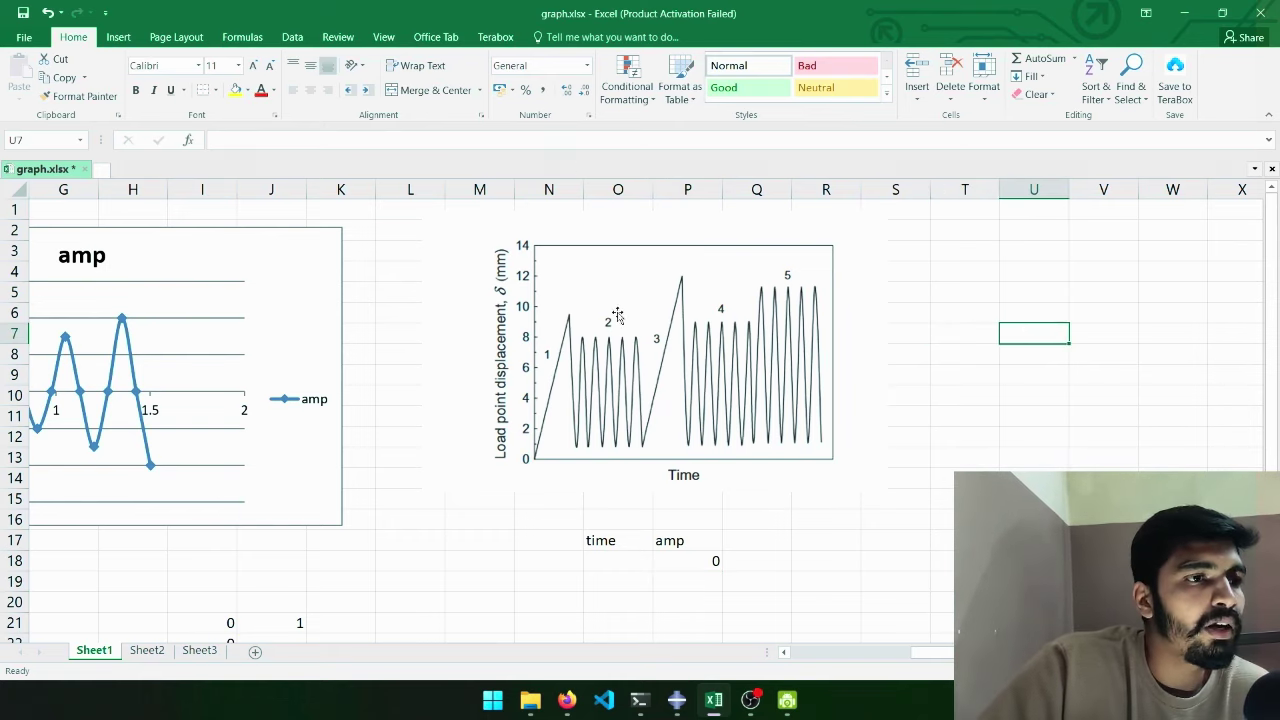
{"action": "double_click", "coordinate": [1047, 335]}
{"action": "type", "text": "1"}
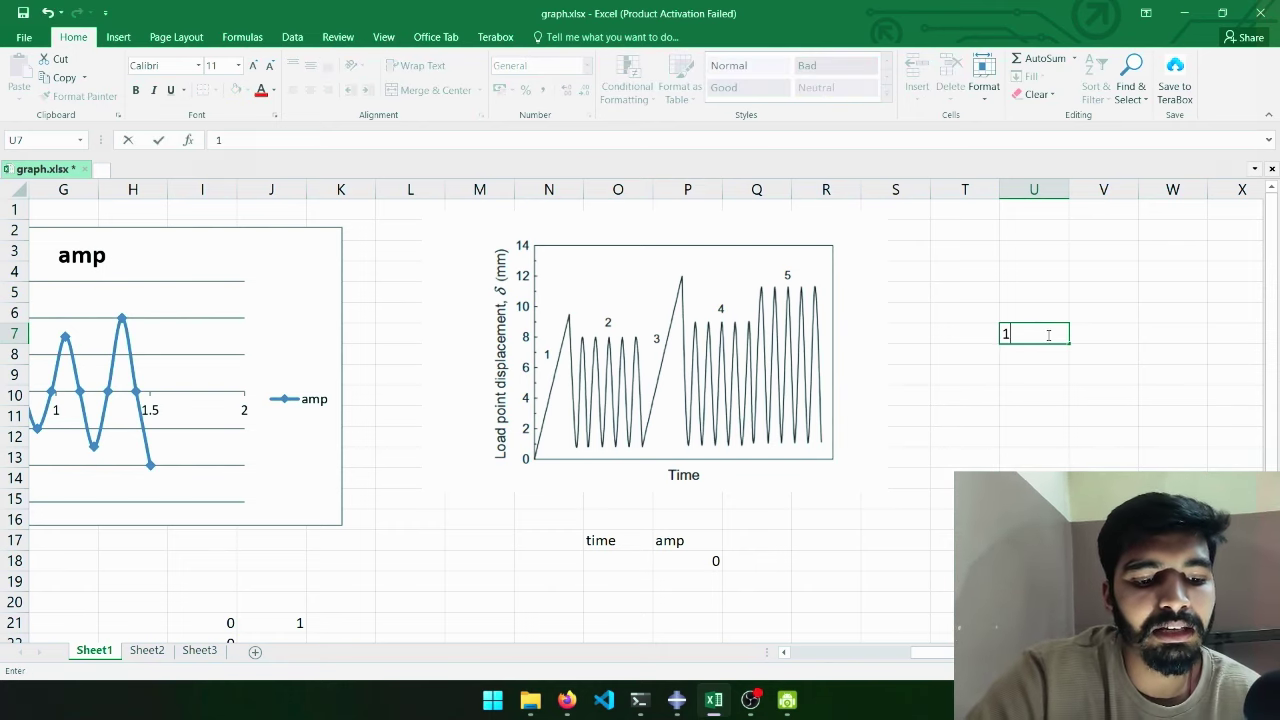
{"action": "key", "text": "BackSpace"}
{"action": "type", "text": "3"}
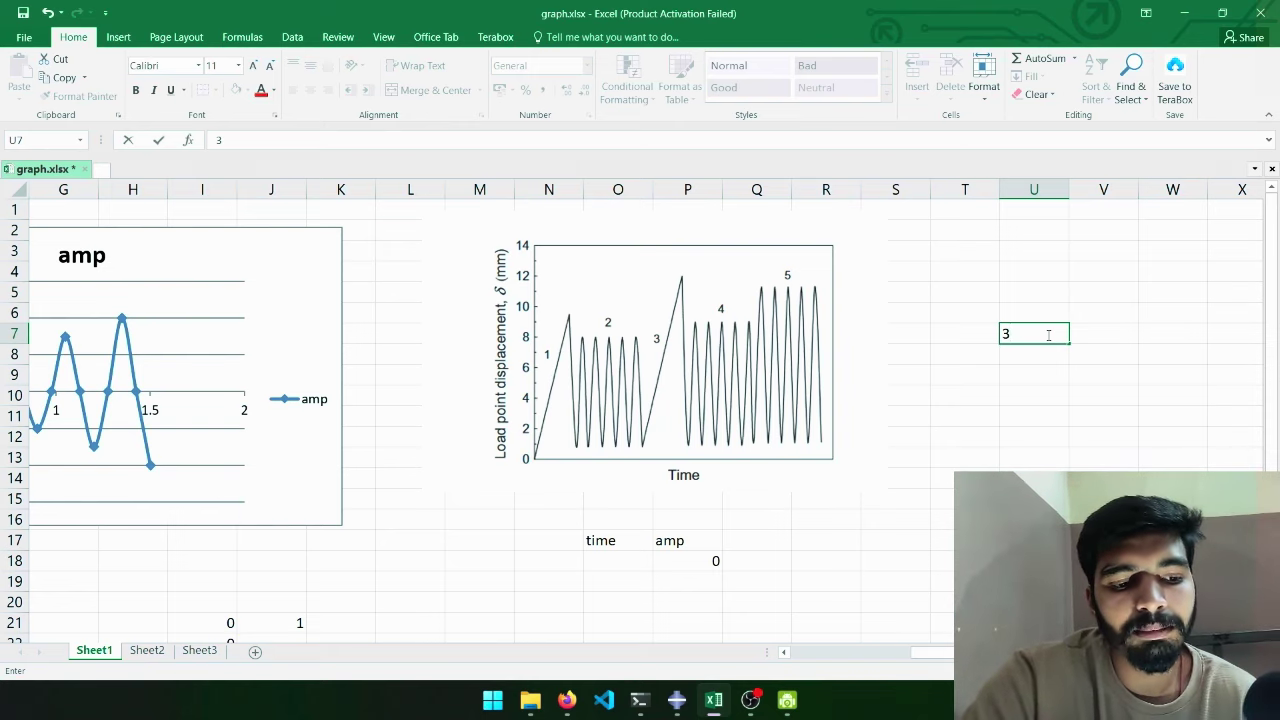
{"action": "type", "text": "/"}
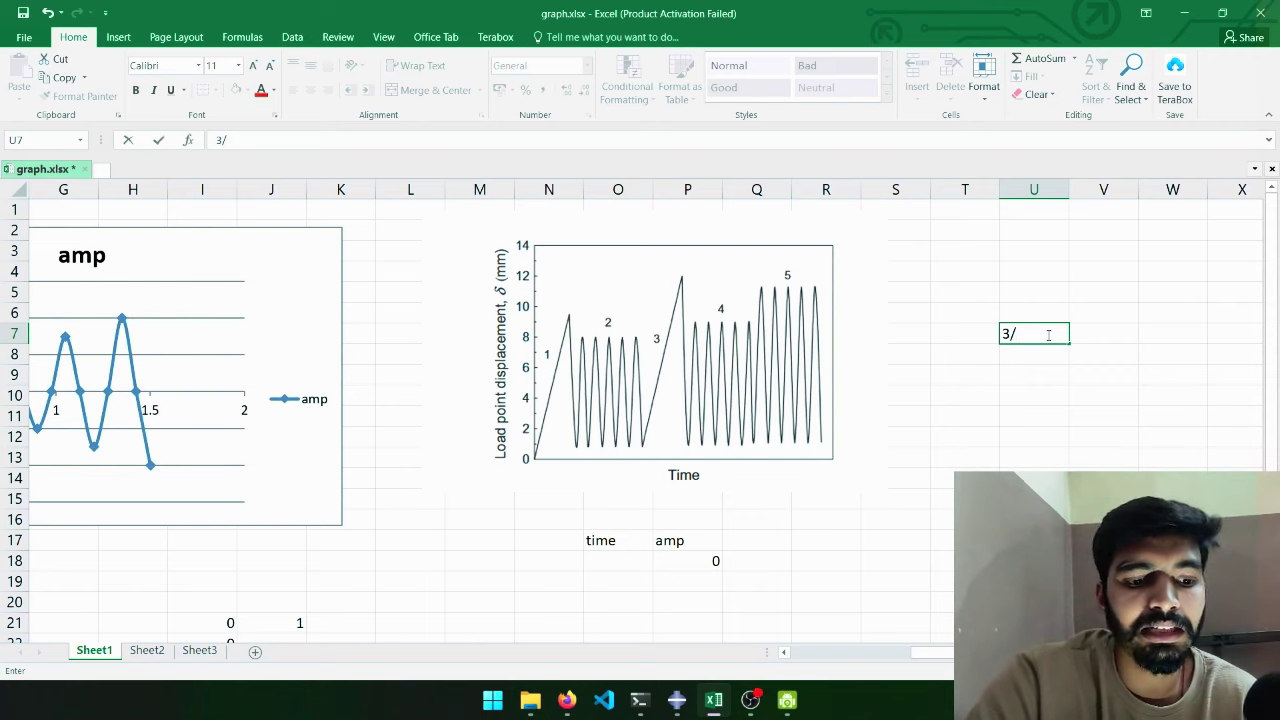
{"action": "type", "text": "30"}
{"action": "key", "text": "Return"}
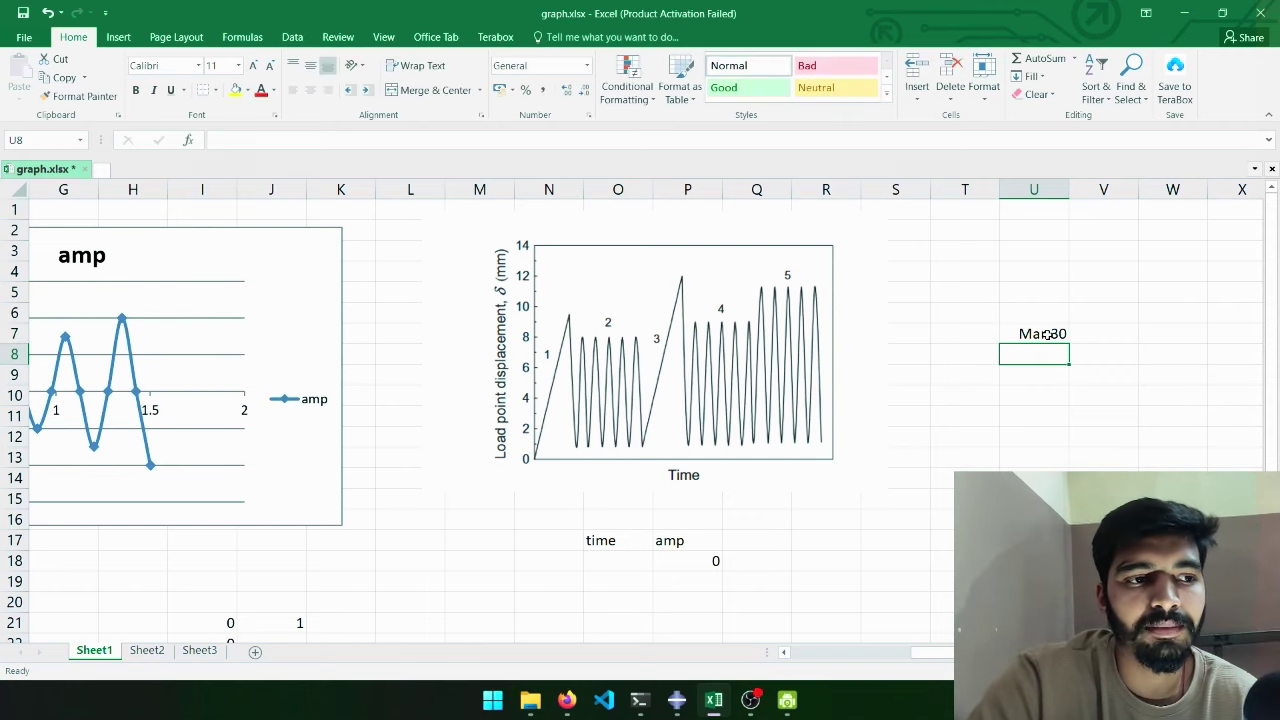
{"action": "double_click", "coordinate": [1030, 334]}
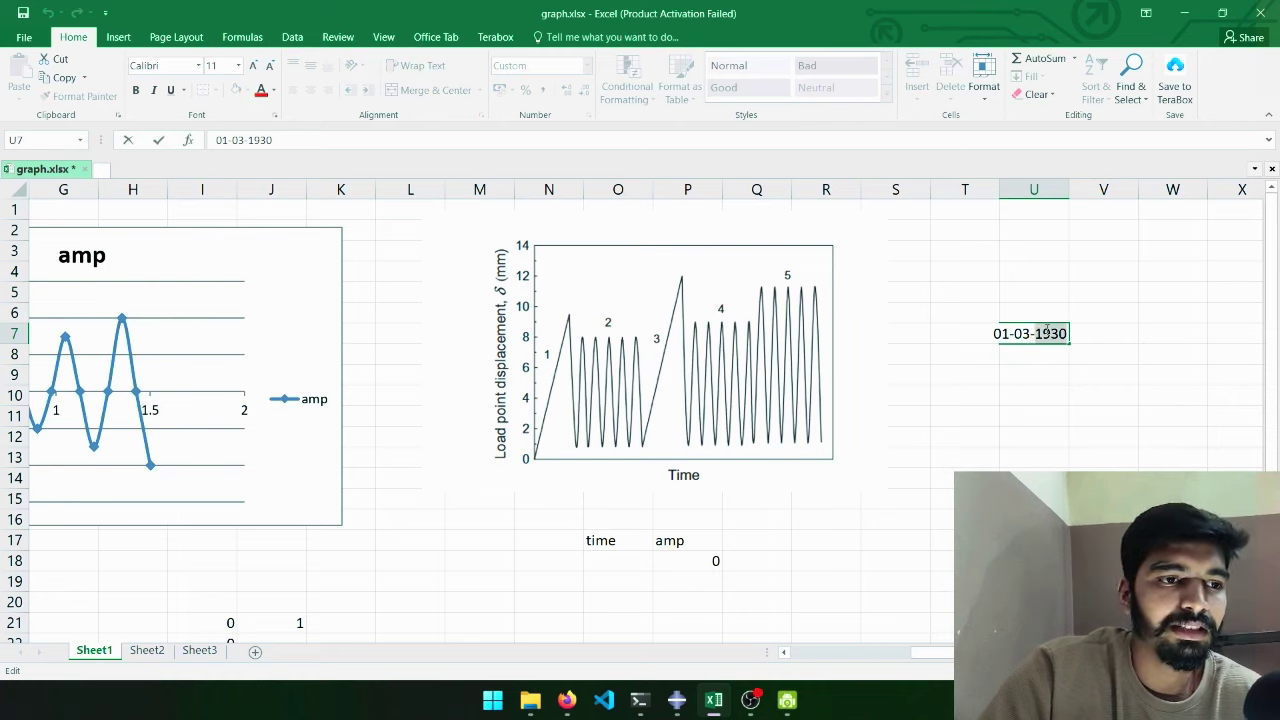
{"action": "left_click_drag", "start_coordinate": [1046, 330], "coordinate": [988, 321]}
{"action": "key", "text": "BackSpace"}
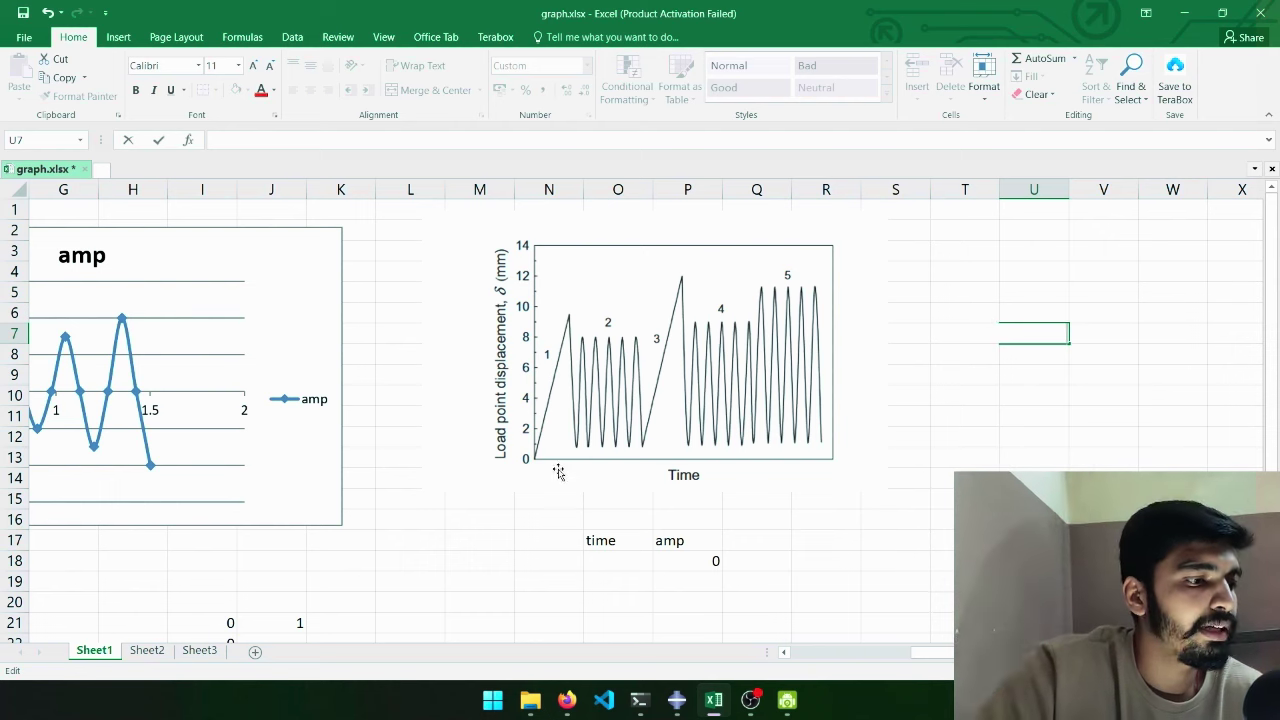
{"action": "left_click", "coordinate": [508, 698]}
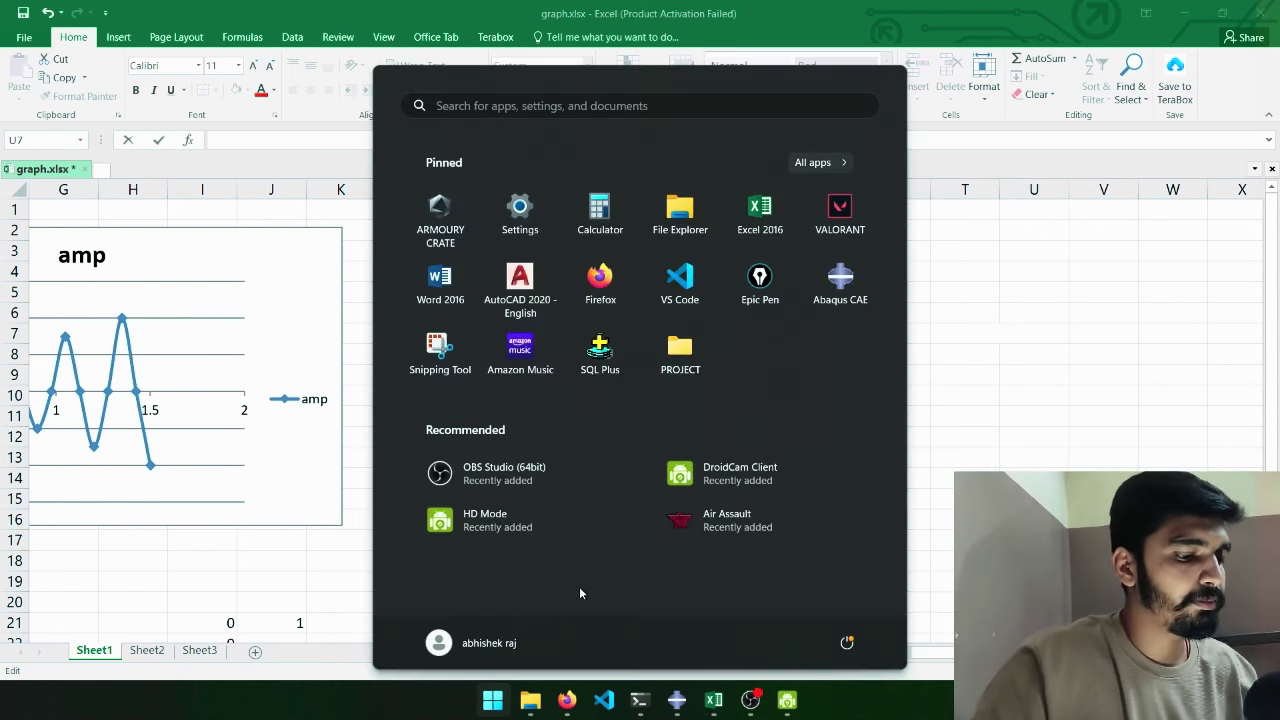
{"action": "type", "text": "camera"}
{"action": "key", "text": "BackSpace"}
{"action": "key", "text": "BackSpace"}
{"action": "key", "text": "BackSpace"}
{"action": "type", "text": "lculator"}
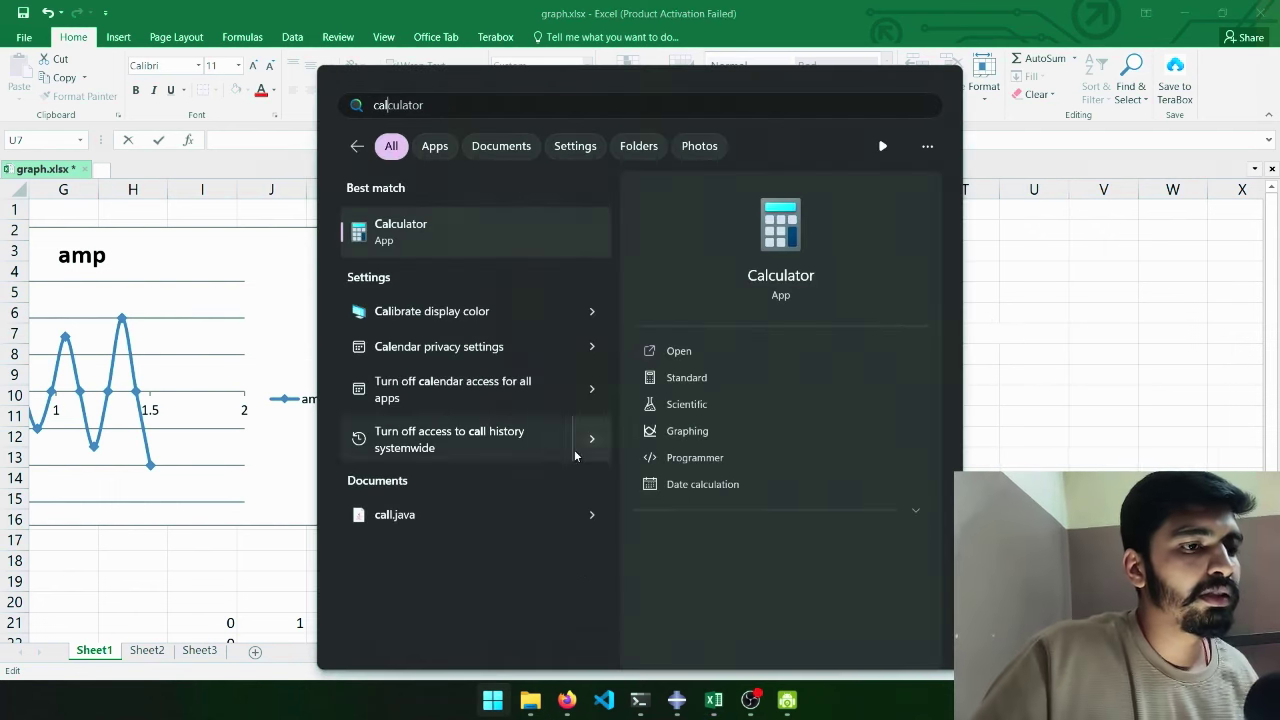
{"action": "left_click", "coordinate": [505, 223]}
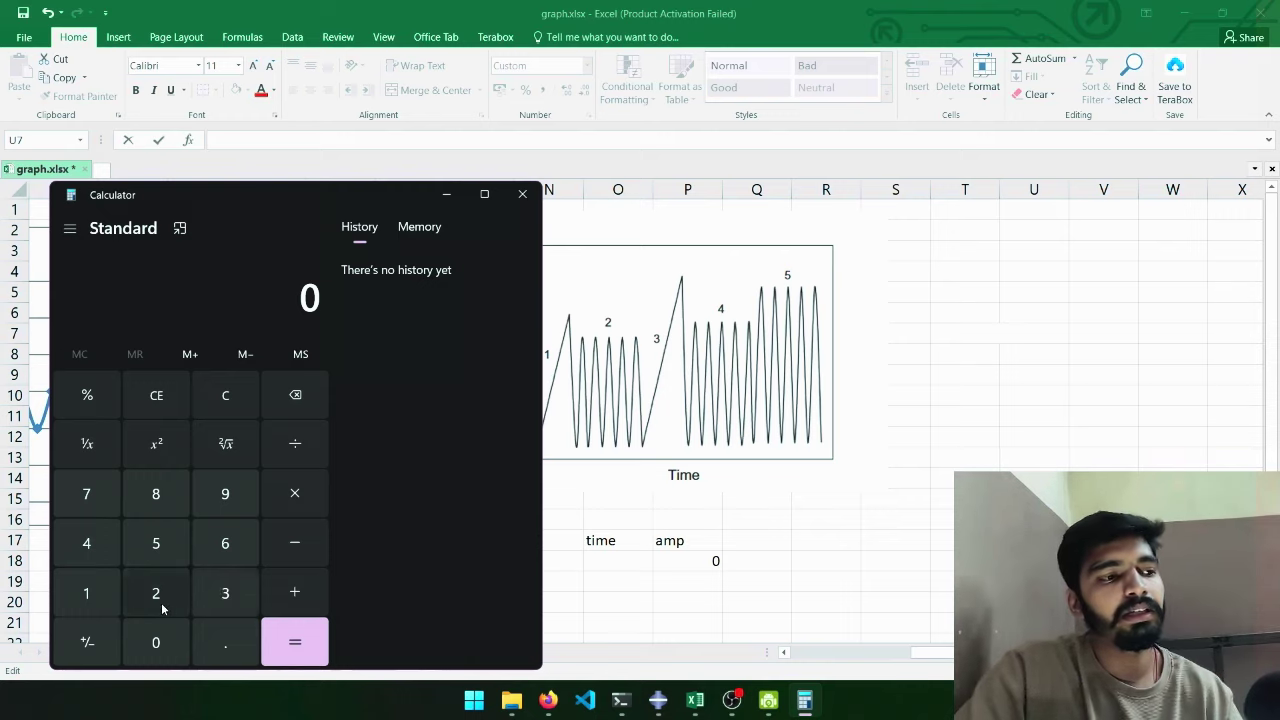
{"action": "left_click", "coordinate": [100, 594]}
{"action": "left_click", "coordinate": [156, 650]}
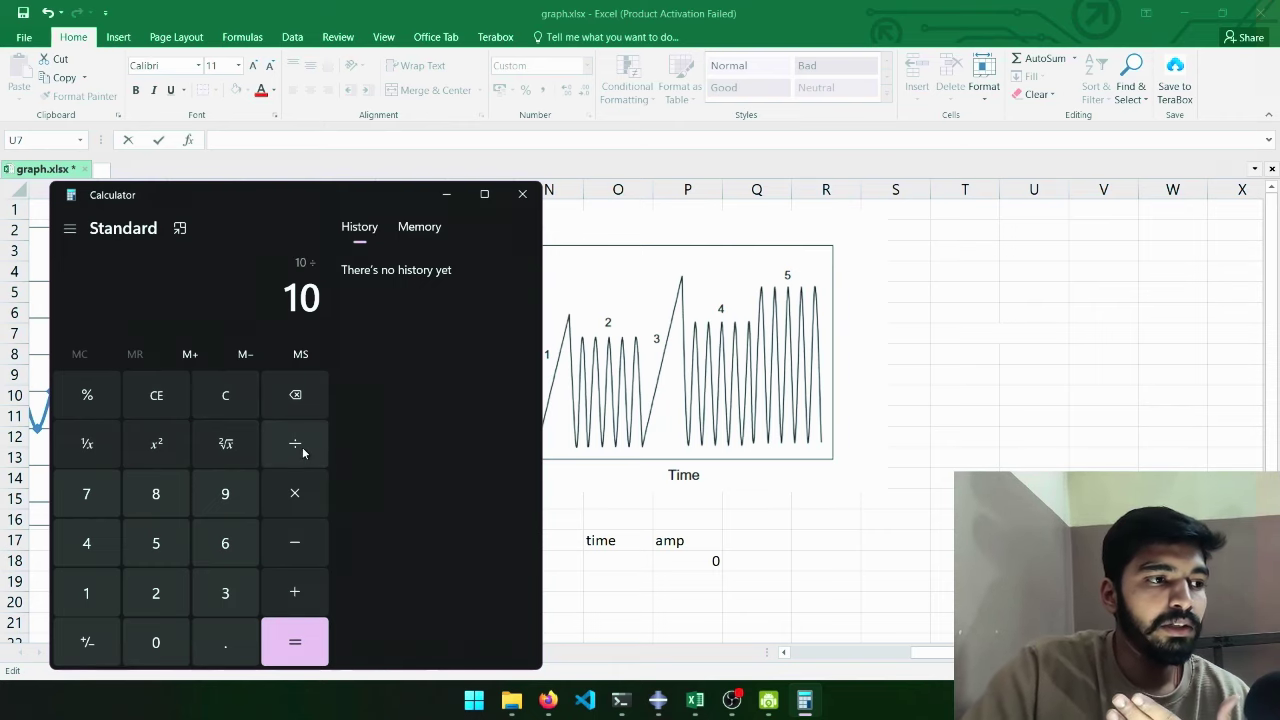
{"action": "left_click", "coordinate": [225, 593]}
{"action": "left_click", "coordinate": [156, 642]}
{"action": "left_click", "coordinate": [296, 640]}
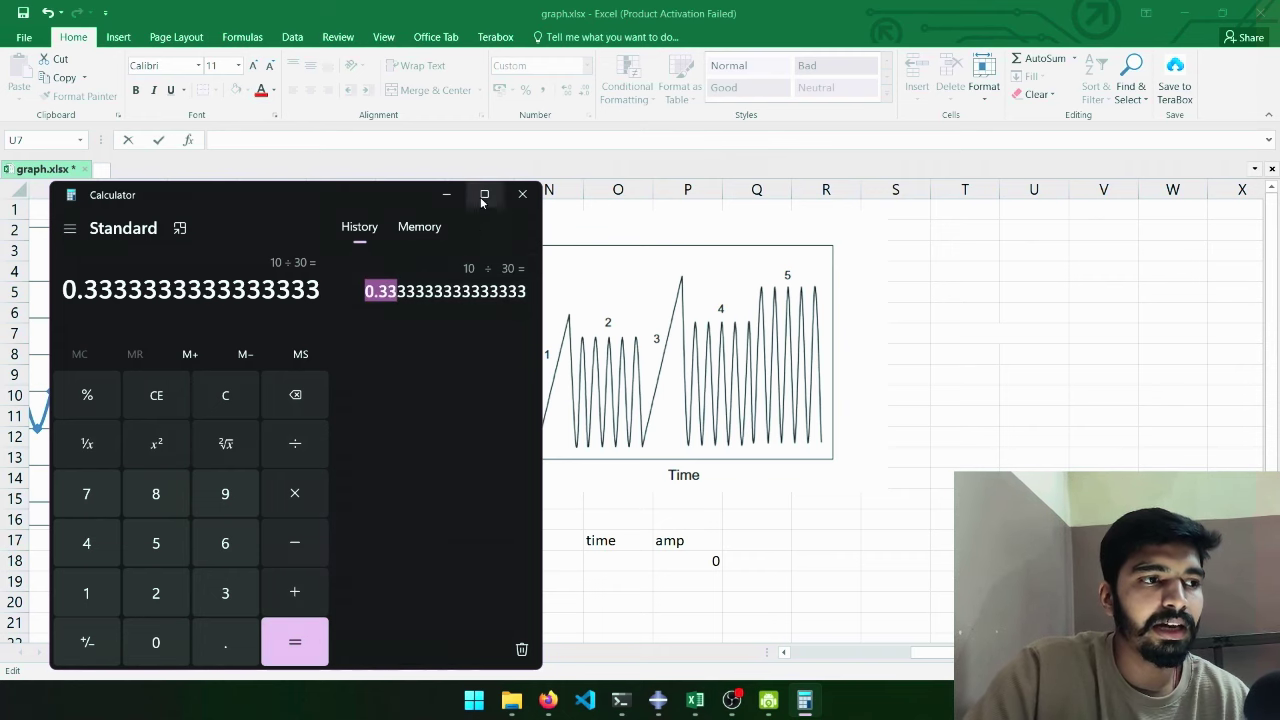
{"action": "left_click", "coordinate": [522, 194]}
Step: Enter time values 0, 0.33 and 0.66 in O18:O20
{"action": "left_click", "coordinate": [620, 557]}
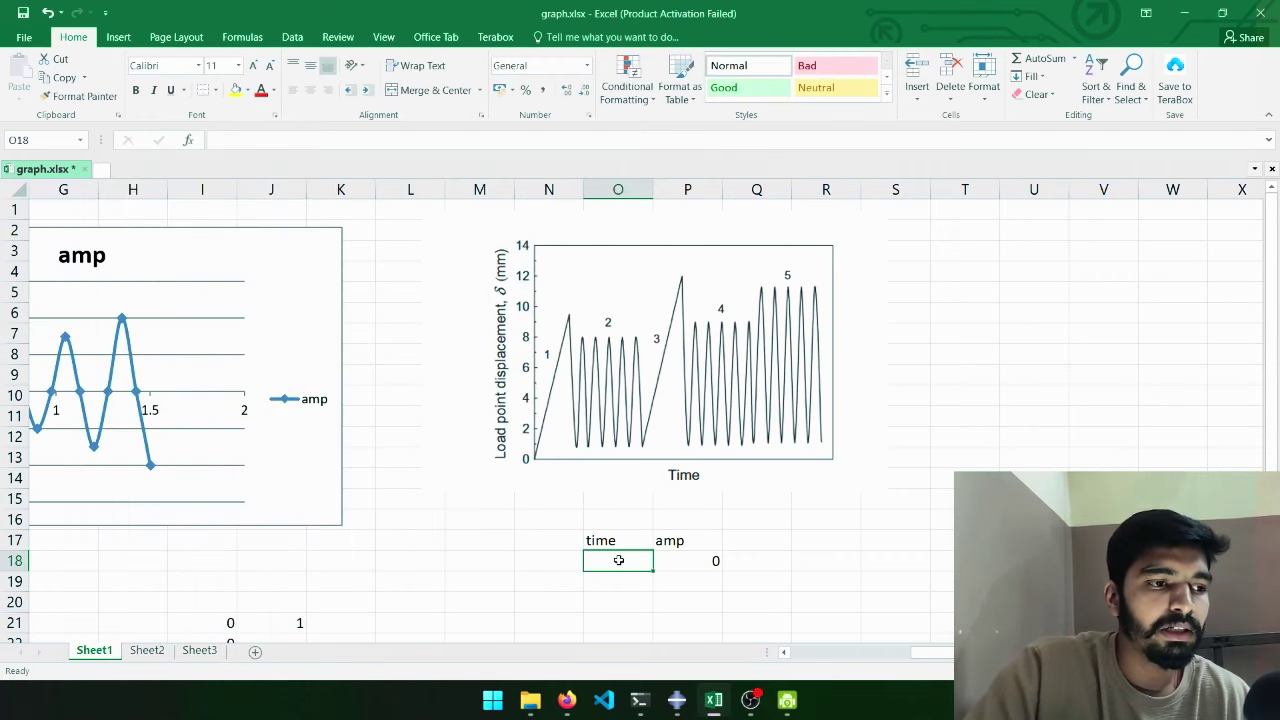
{"action": "key", "text": "Return"}
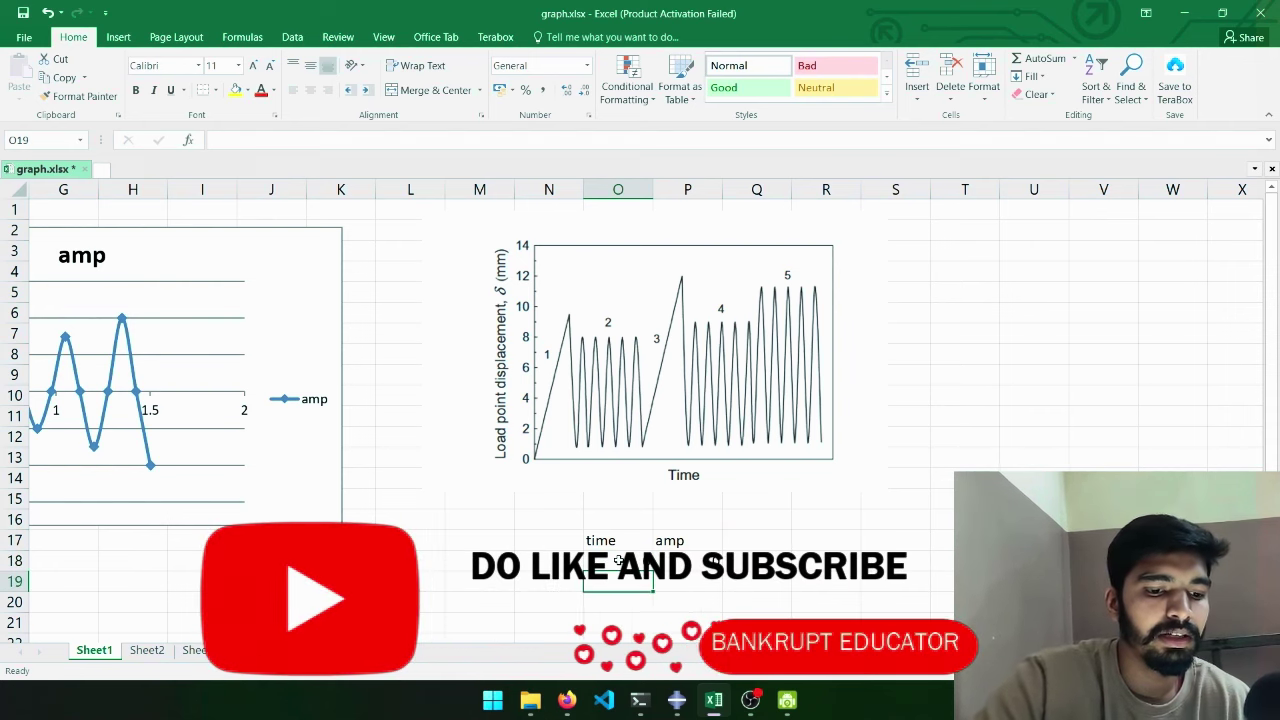
{"action": "type", "text": "0.33"}
{"action": "key", "text": "Return"}
{"action": "type", "text": "0."}
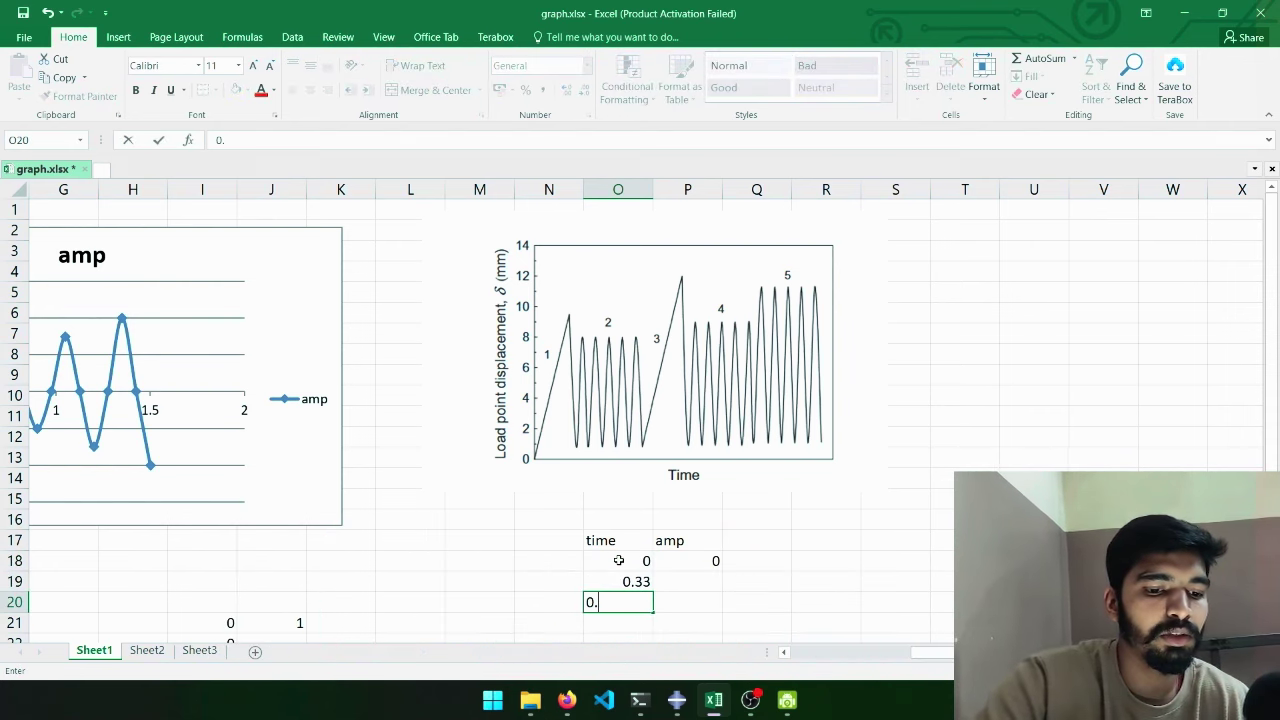
{"action": "type", "text": "66"}
{"action": "key", "text": "Return"}
{"action": "type", "text": "0.6"}
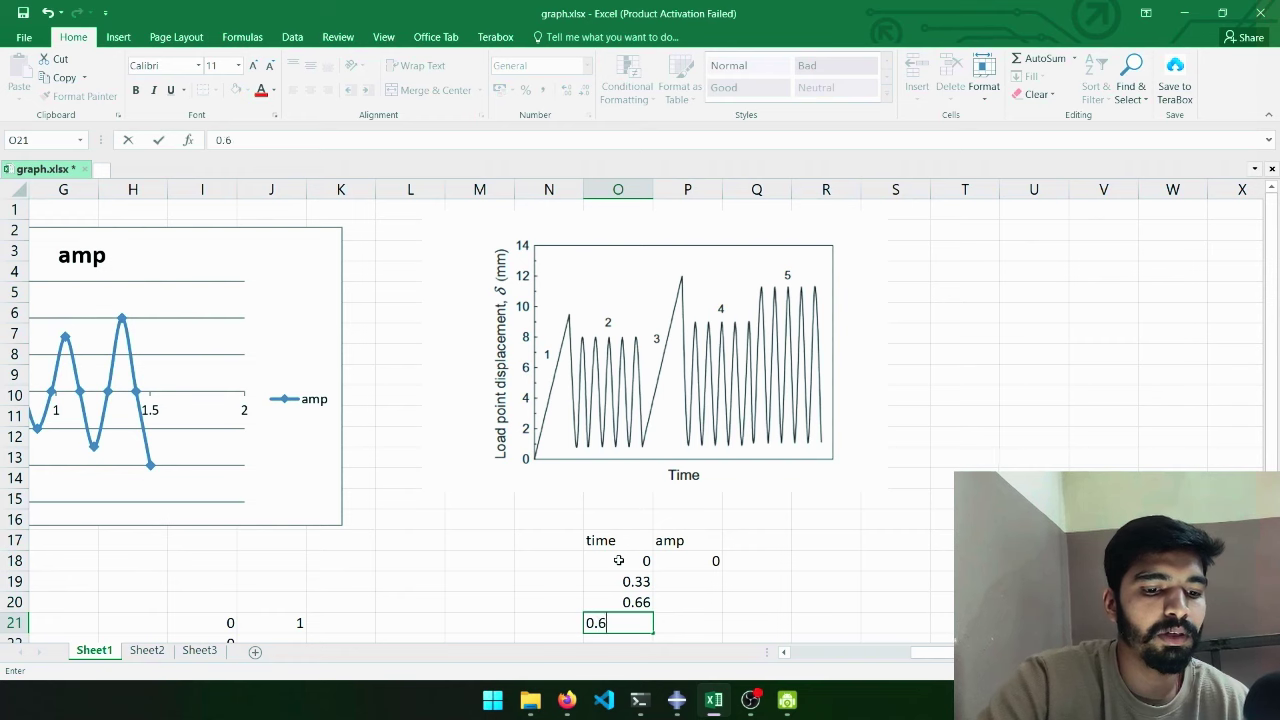
Step: Correct O21 to 1 and select the time values O18:O22
{"action": "key", "text": "BackSpace"}
{"action": "key", "text": "BackSpace"}
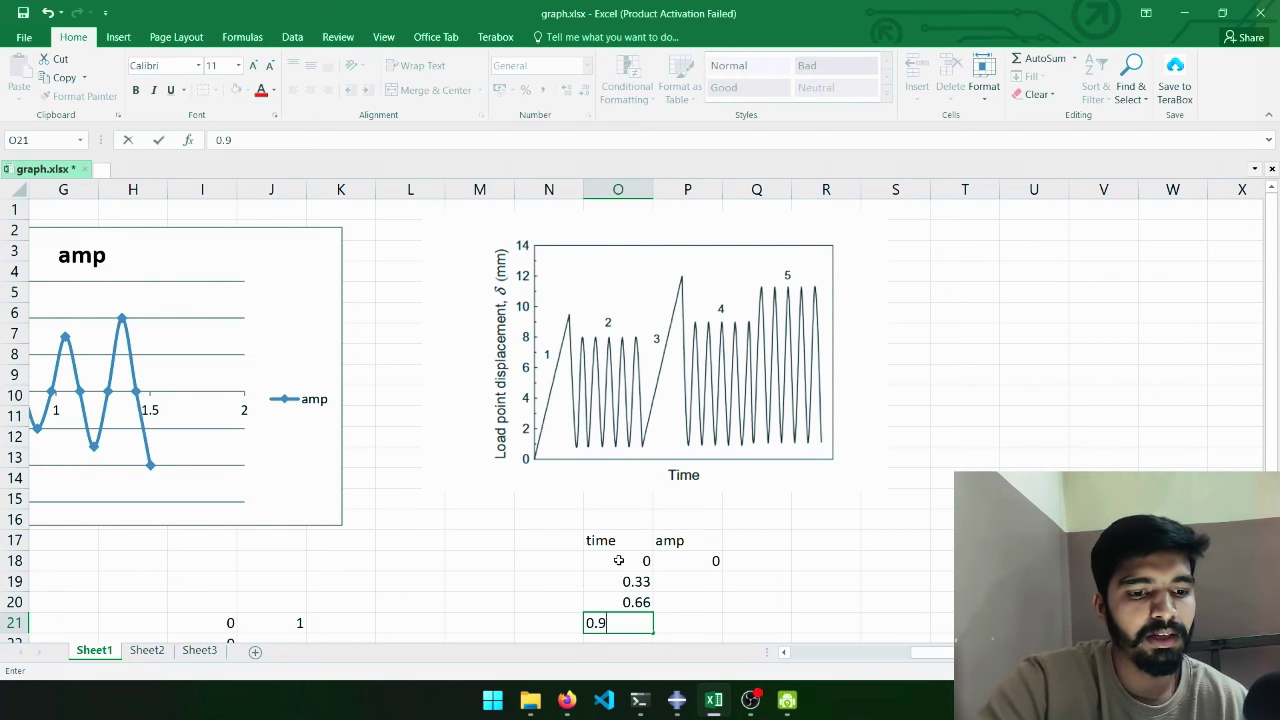
{"action": "type", "text": "9"}
{"action": "key", "text": "Return"}
{"action": "key", "text": "Up"}
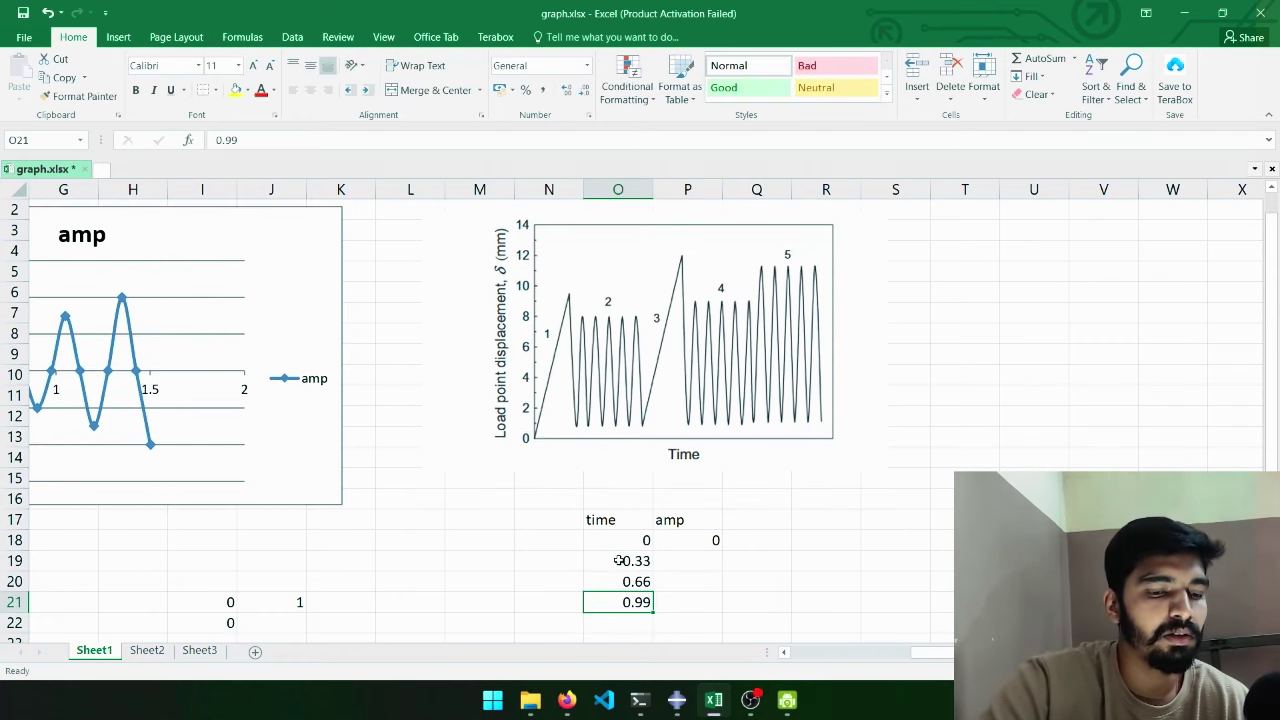
{"action": "type", "text": "1"}
{"action": "key", "text": "Return"}
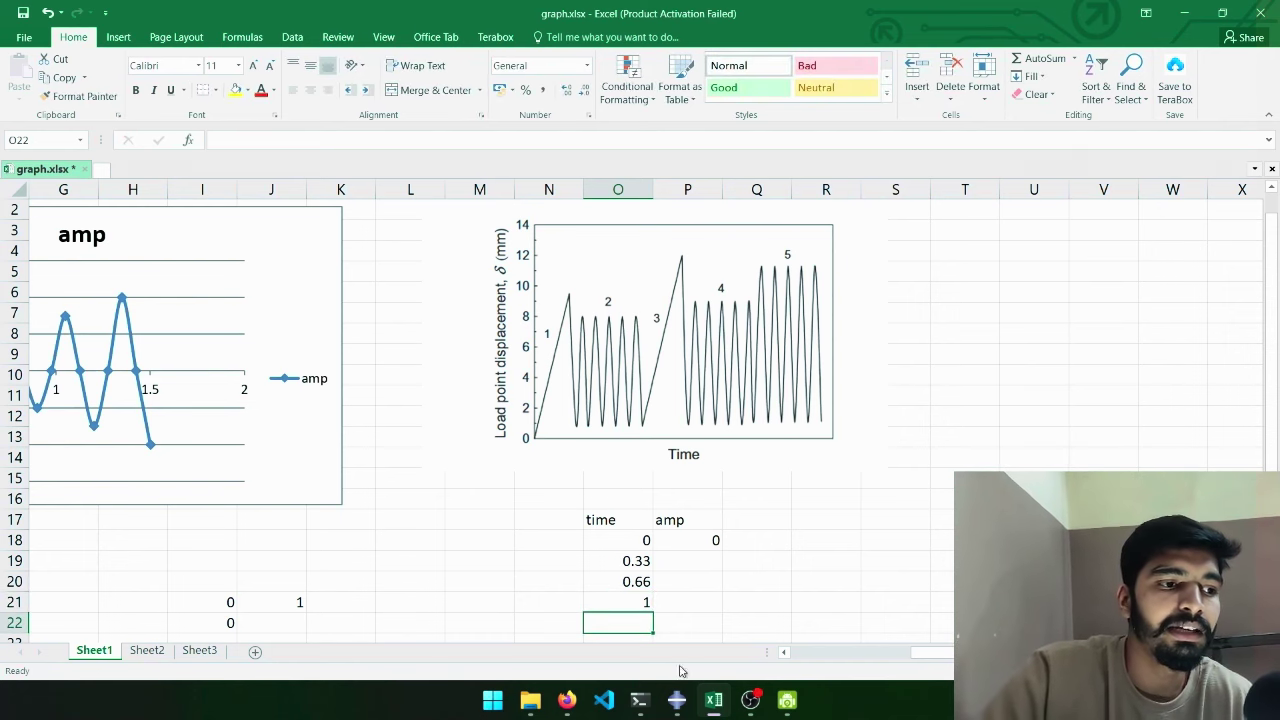
{"action": "scroll", "coordinate": [674, 614], "scroll_direction": "up", "scroll_amount": 1}
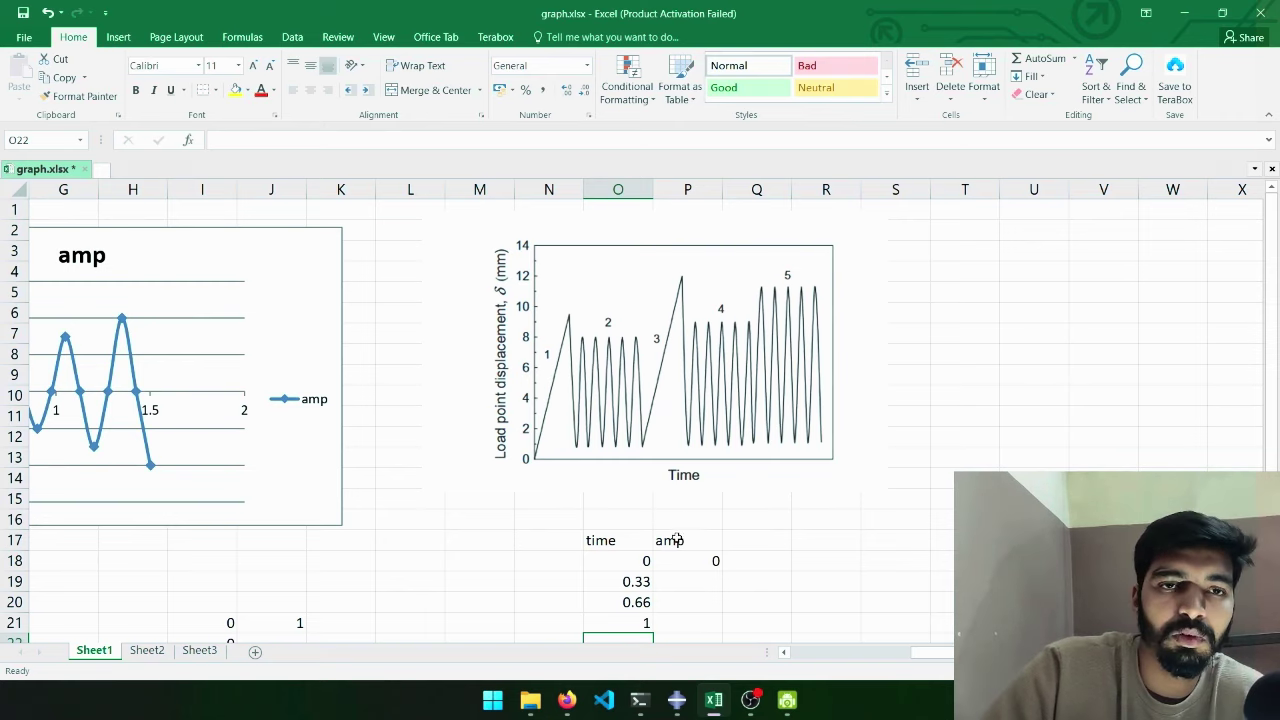
{"action": "left_click_drag", "start_coordinate": [630, 560], "coordinate": [632, 635]}
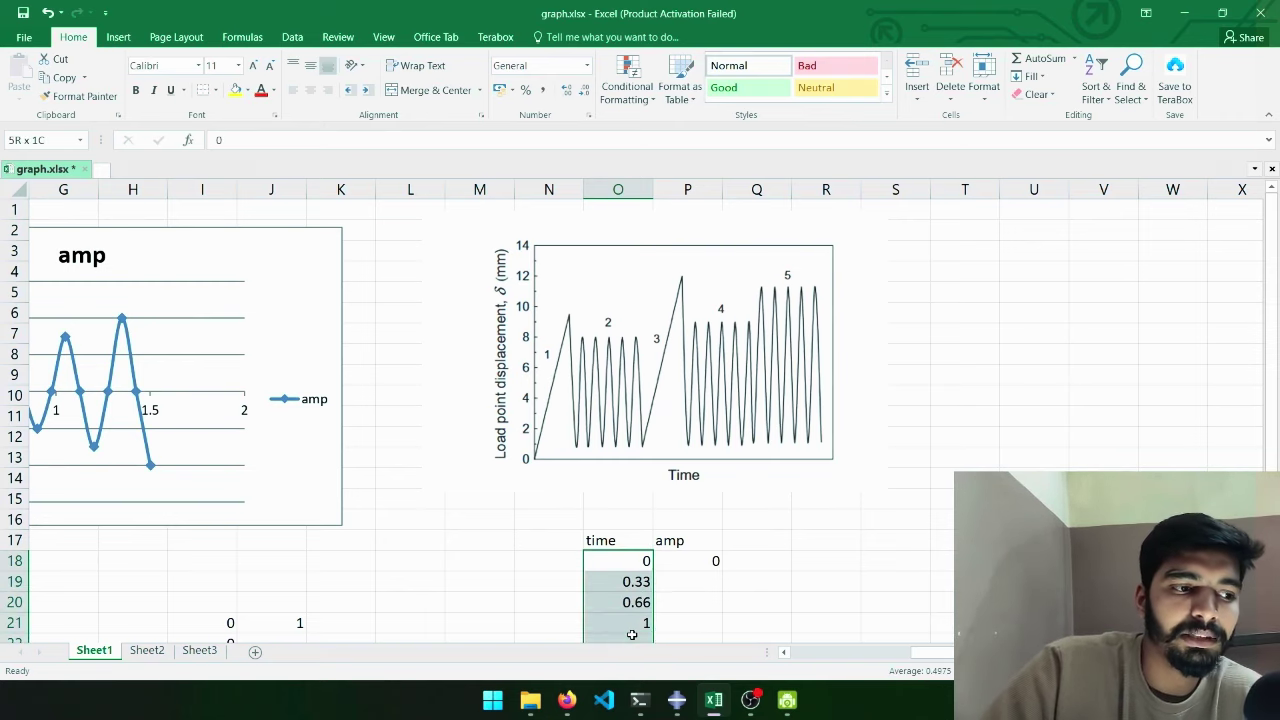
Step: Enter amp values 9.5 in P19 and 1 in P20
{"action": "left_click", "coordinate": [669, 587]}
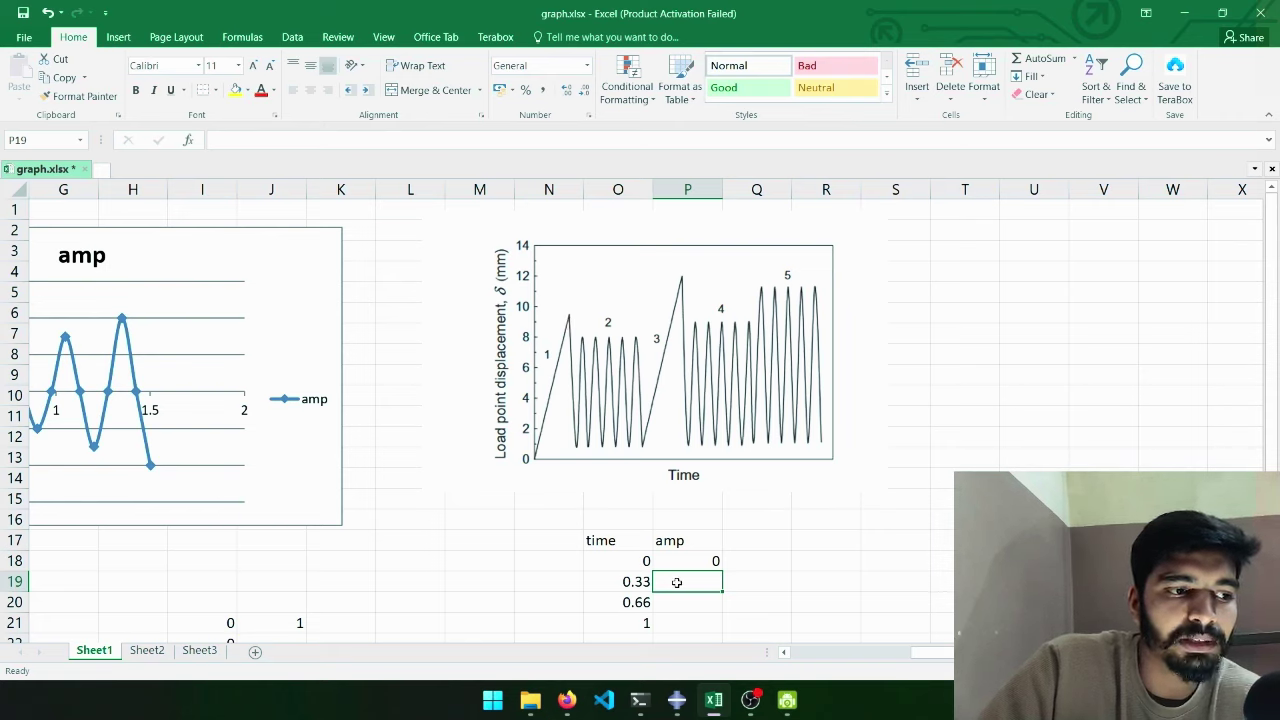
{"action": "type", "text": "9.5"}
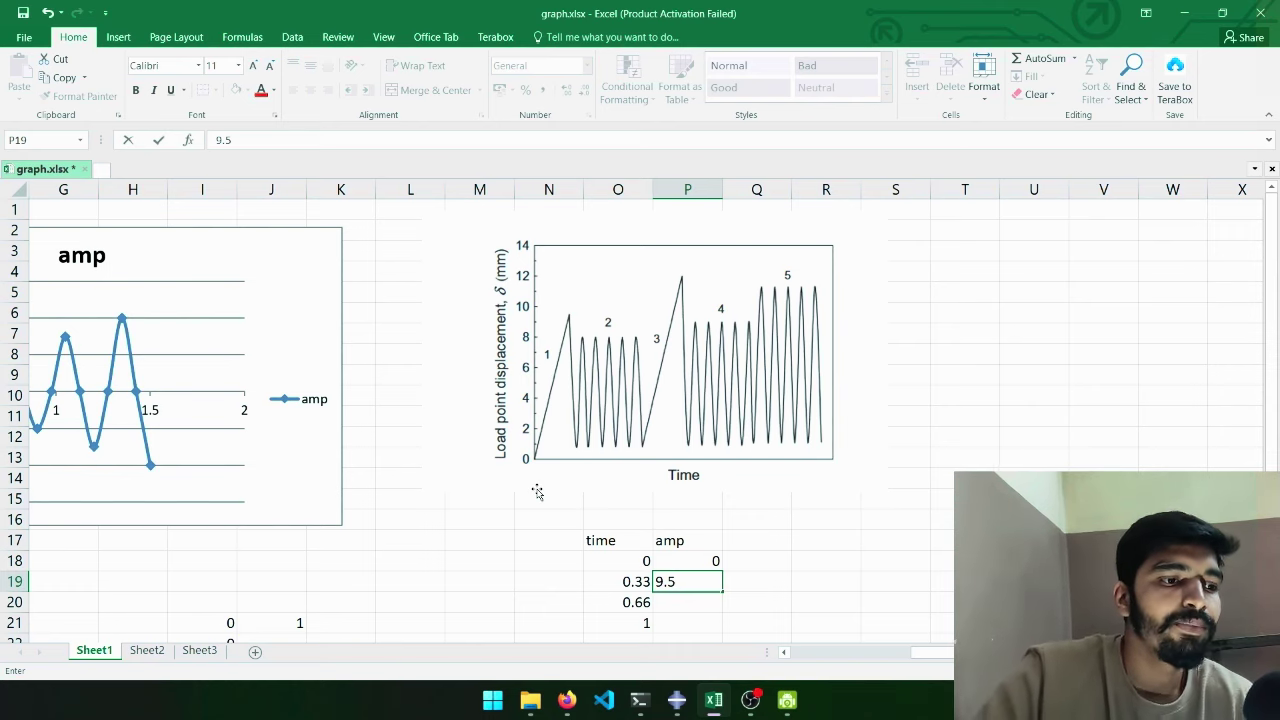
{"action": "left_click", "coordinate": [567, 314]}
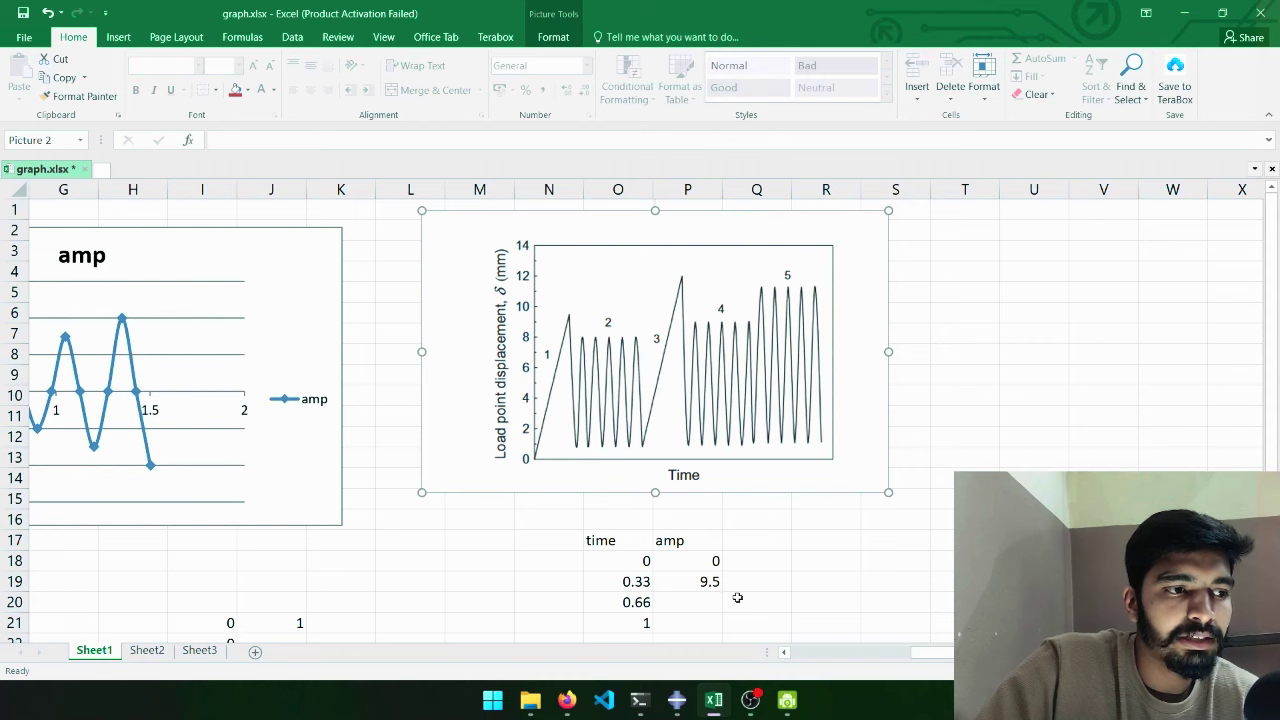
{"action": "left_click", "coordinate": [692, 600]}
{"action": "type", "text": "1"}
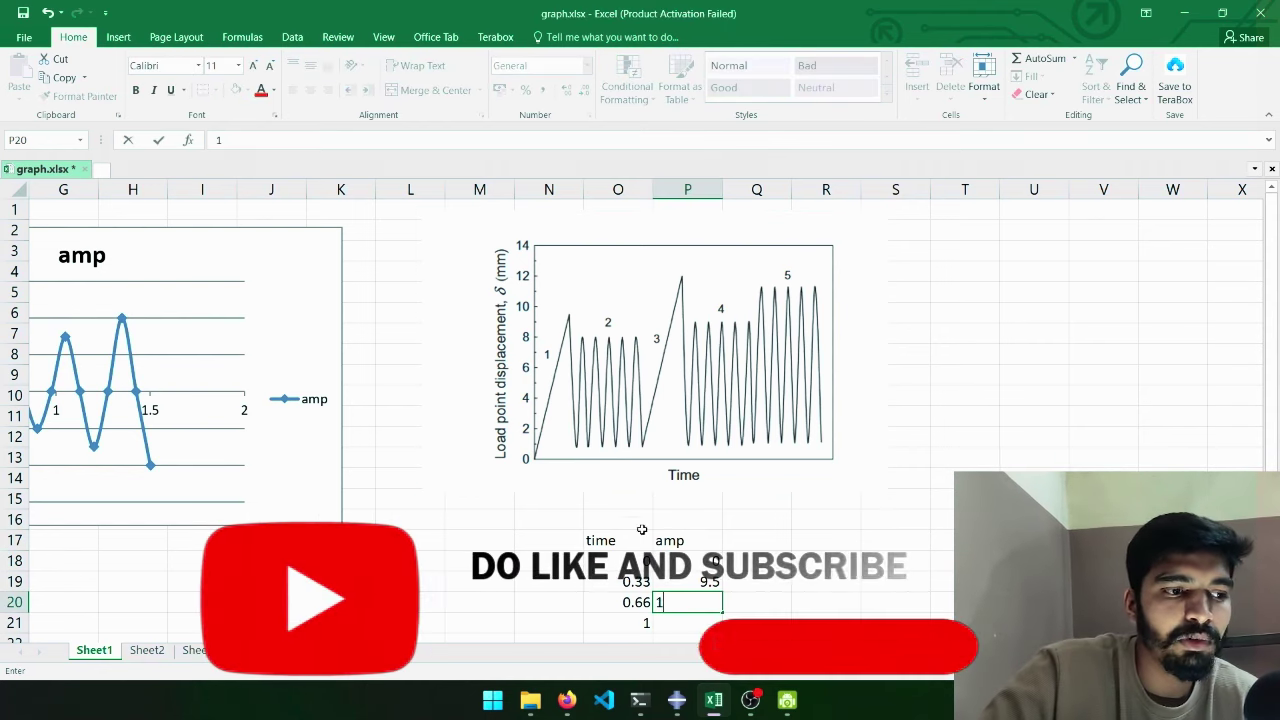
{"action": "key", "text": "Return"}
Step: Continue the amp column alternating 8 and 1, ending with 8 in P27
{"action": "type", "text": "8"}
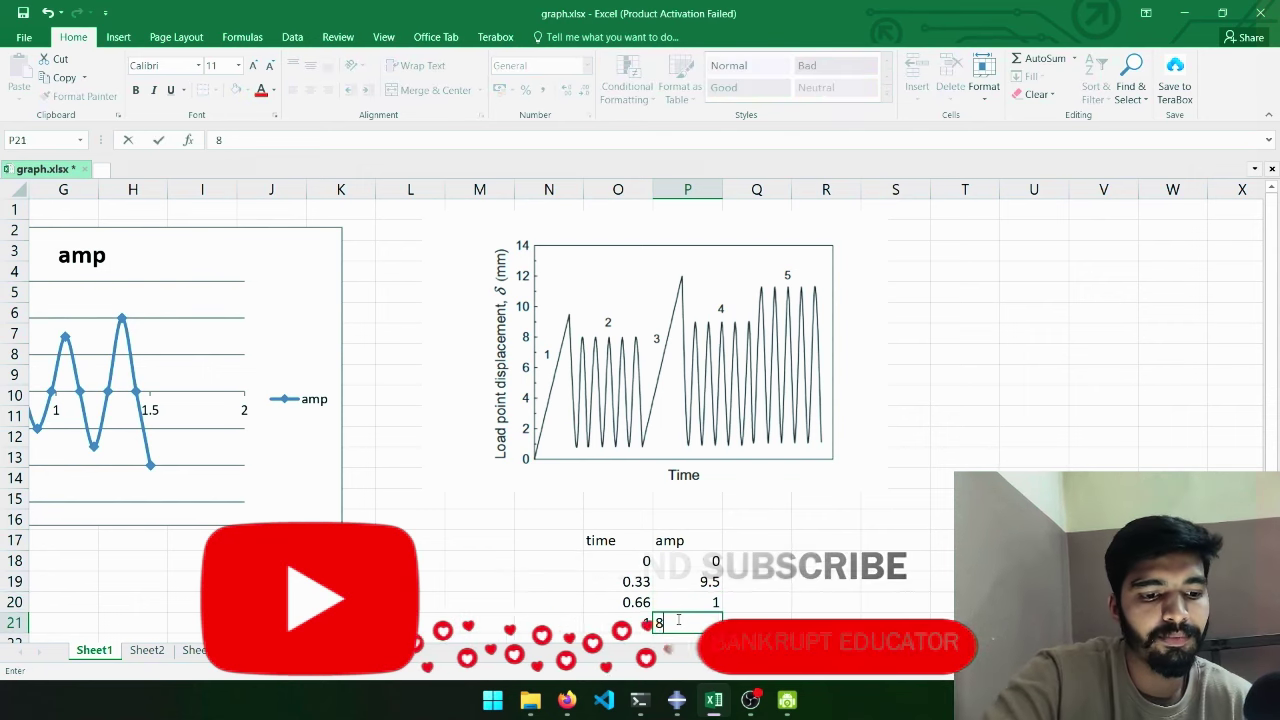
{"action": "key", "text": "Return"}
{"action": "type", "text": "1"}
{"action": "key", "text": "Return"}
{"action": "type", "text": "8"}
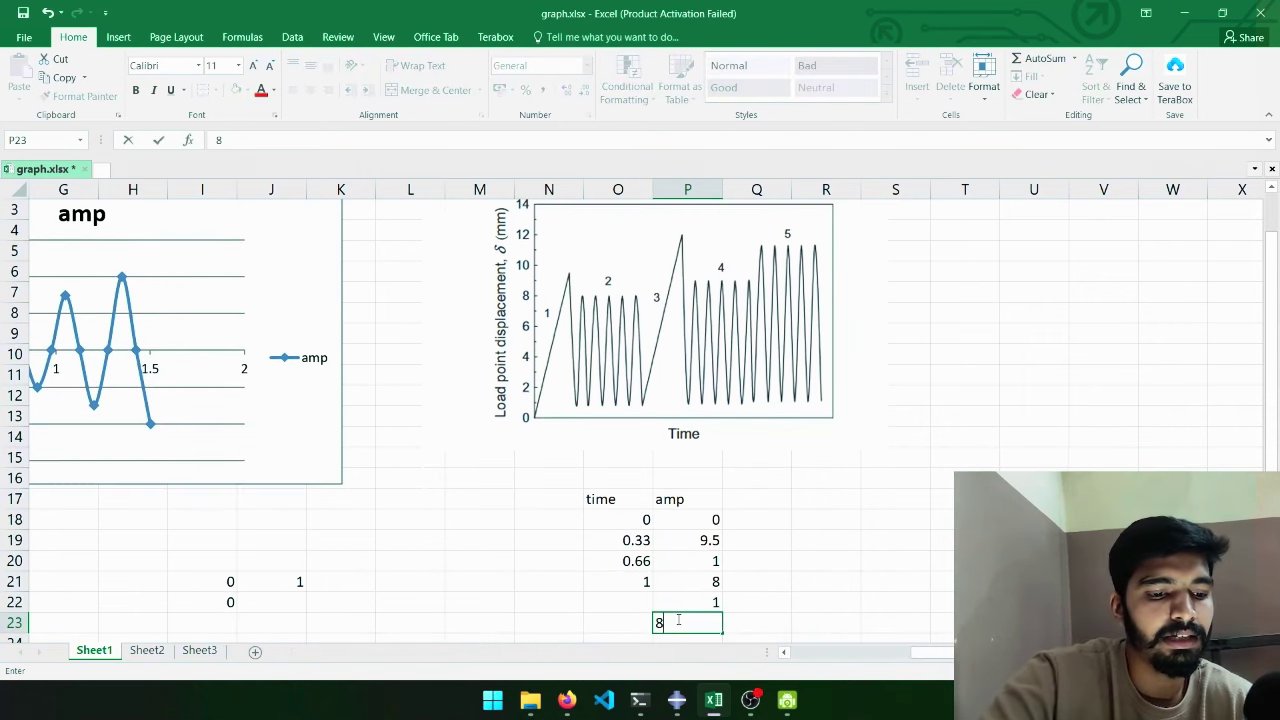
{"action": "key", "text": "Return"}
{"action": "type", "text": "1"}
{"action": "key", "text": "Return"}
{"action": "type", "text": "8"}
{"action": "key", "text": "Return"}
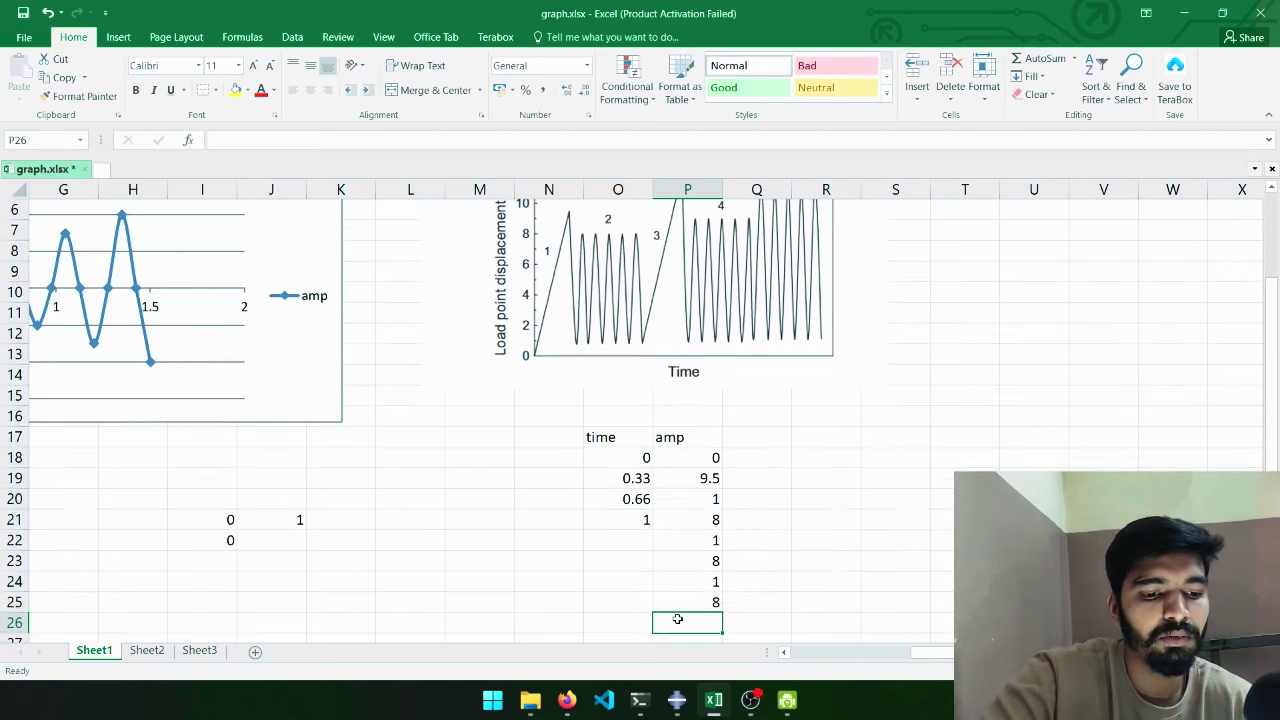
{"action": "type", "text": "1"}
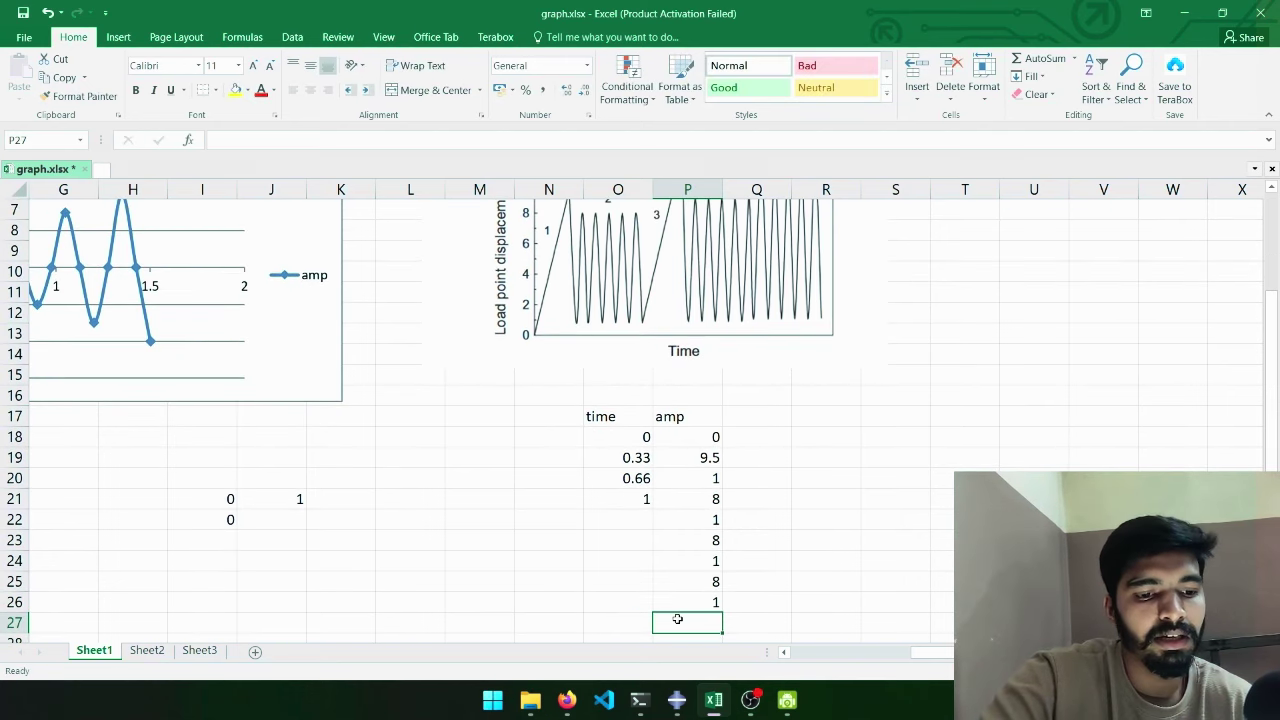
{"action": "type", "text": "8"}
{"action": "key", "text": "Return"}
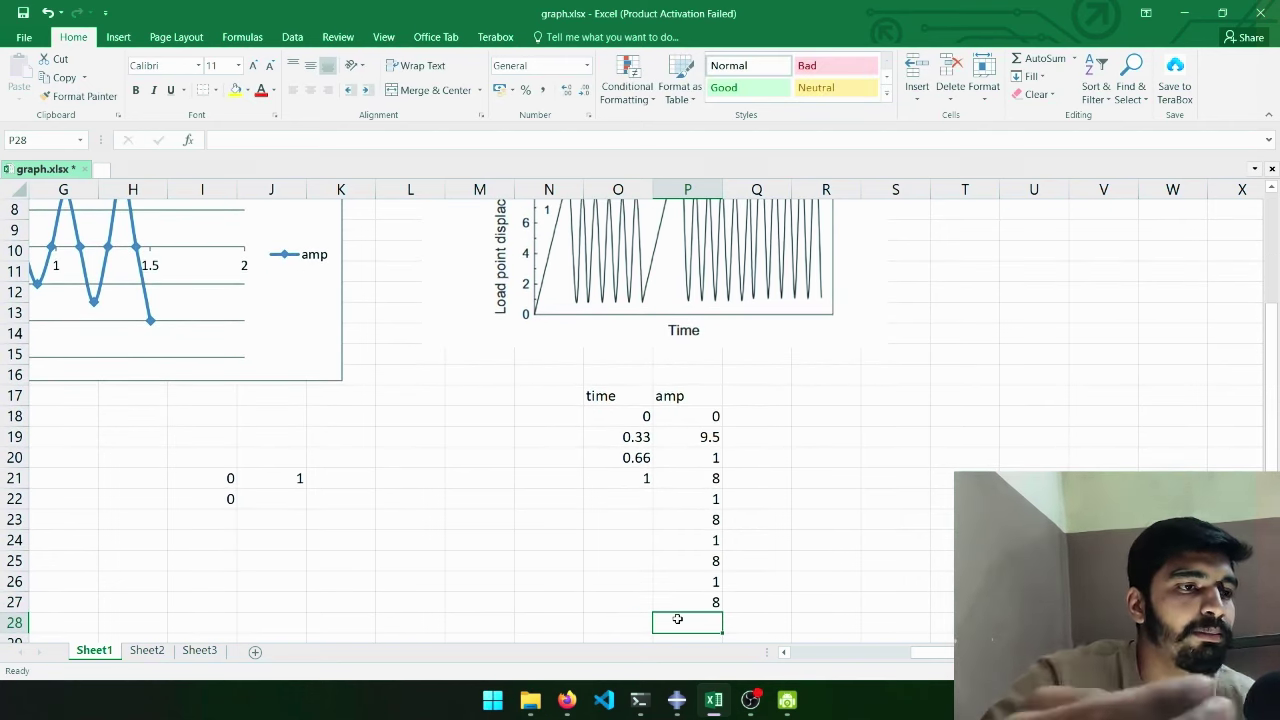
{"action": "scroll", "coordinate": [640, 360], "scroll_direction": "up", "scroll_amount": 3}
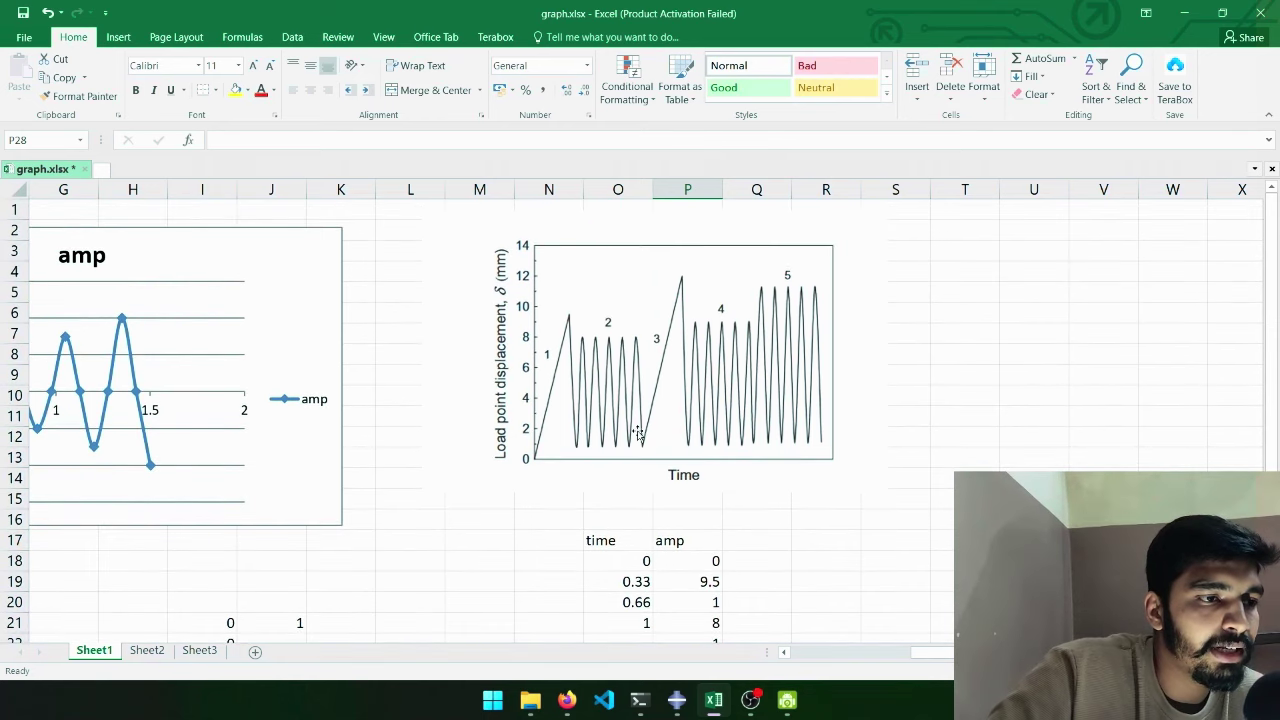
Step: Enter amp values 1 in P28 and 12 in P29
{"action": "scroll", "coordinate": [638, 432], "scroll_direction": "down", "scroll_amount": 2}
{"action": "scroll", "coordinate": [643, 443], "scroll_direction": "down", "scroll_amount": 2}
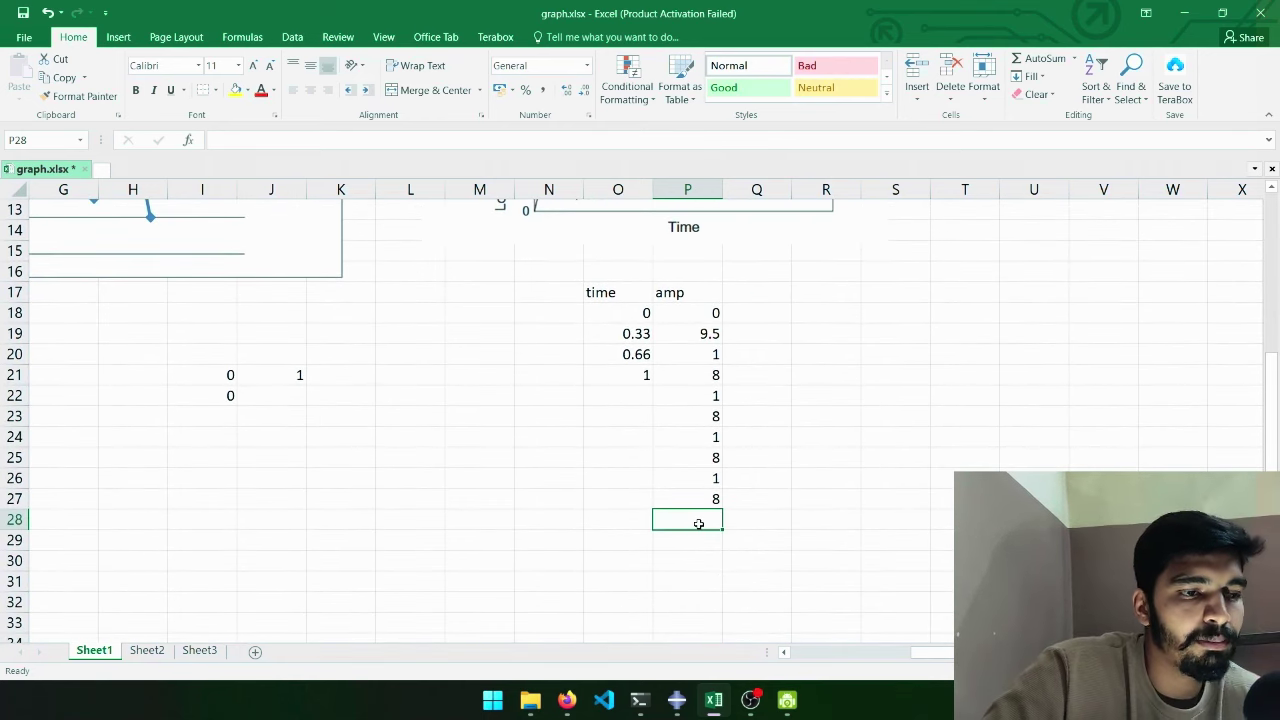
{"action": "type", "text": "1"}
{"action": "key", "text": "Return"}
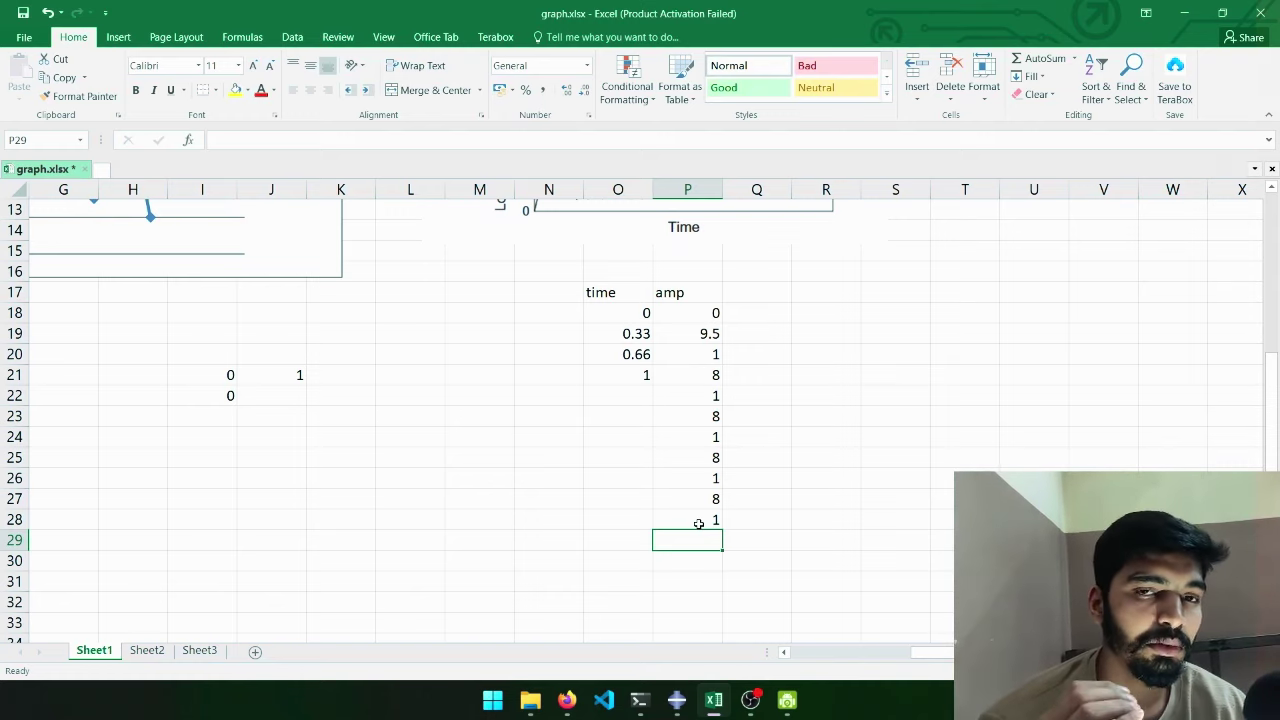
{"action": "scroll", "coordinate": [621, 383], "scroll_direction": "up", "scroll_amount": 1}
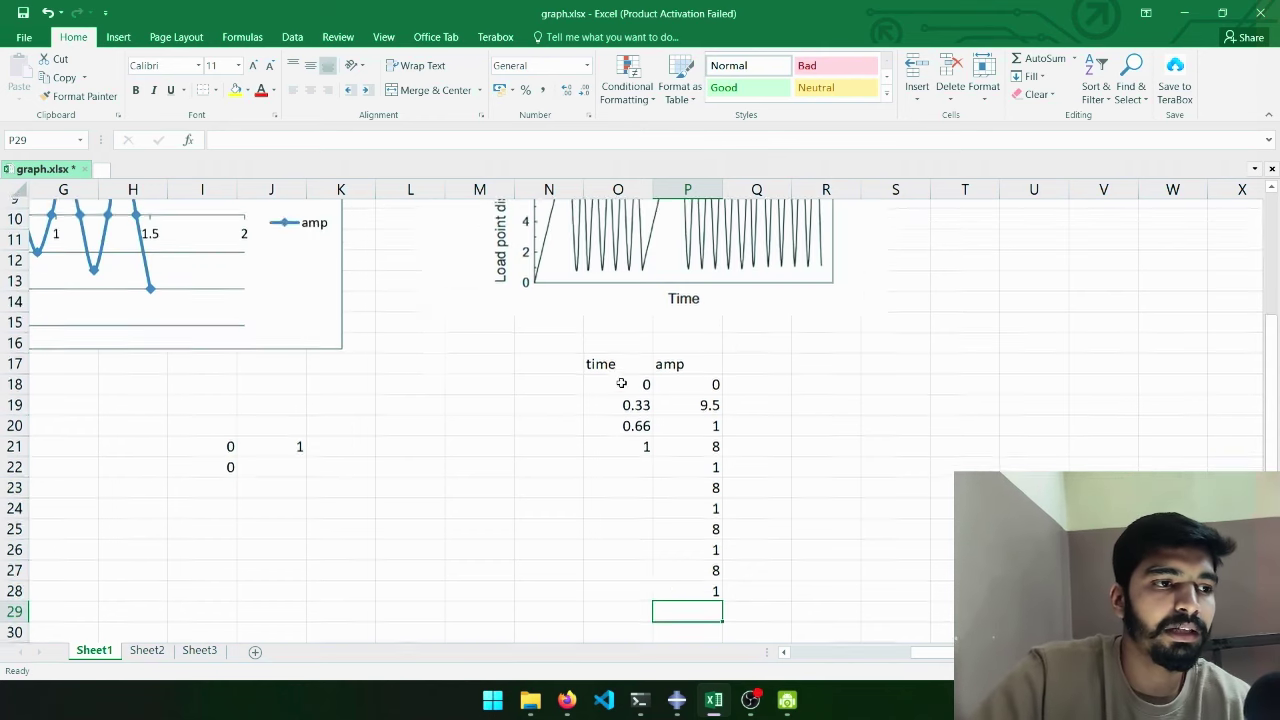
{"action": "scroll", "coordinate": [621, 383], "scroll_direction": "up", "scroll_amount": 3}
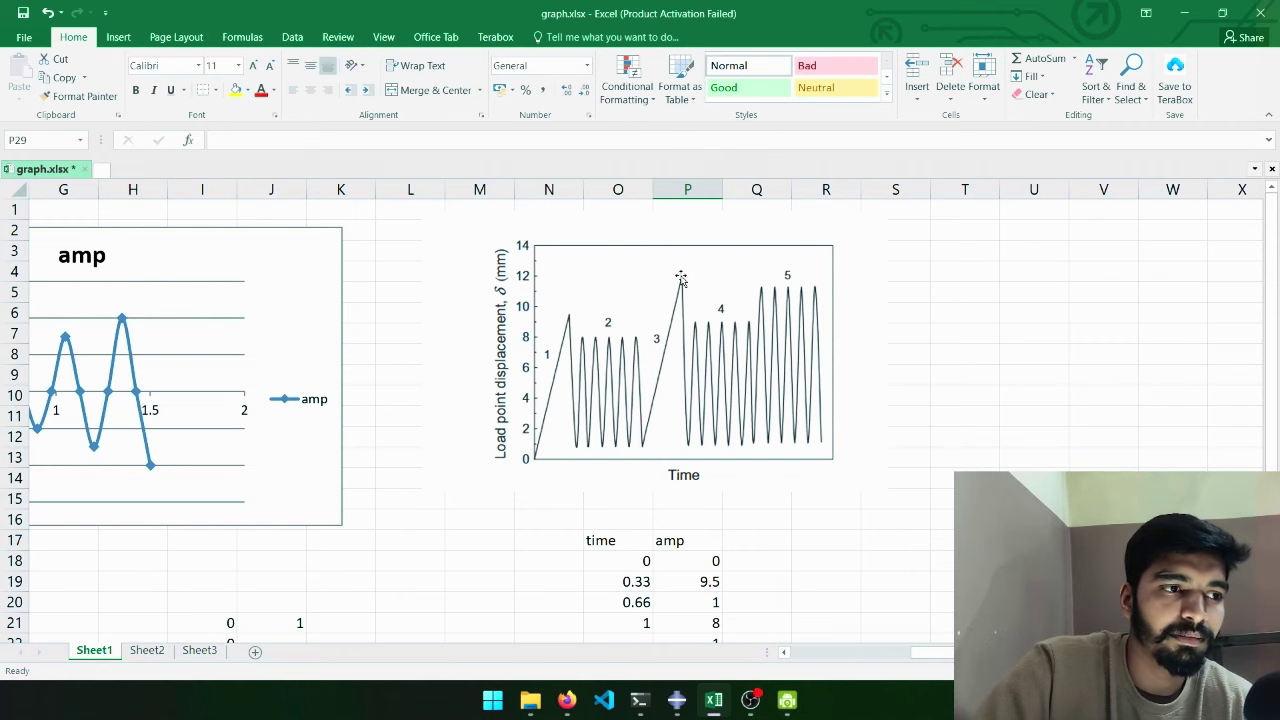
{"action": "scroll", "coordinate": [681, 279], "scroll_direction": "down", "scroll_amount": 3}
{"action": "scroll", "coordinate": [704, 399], "scroll_direction": "down", "scroll_amount": 3}
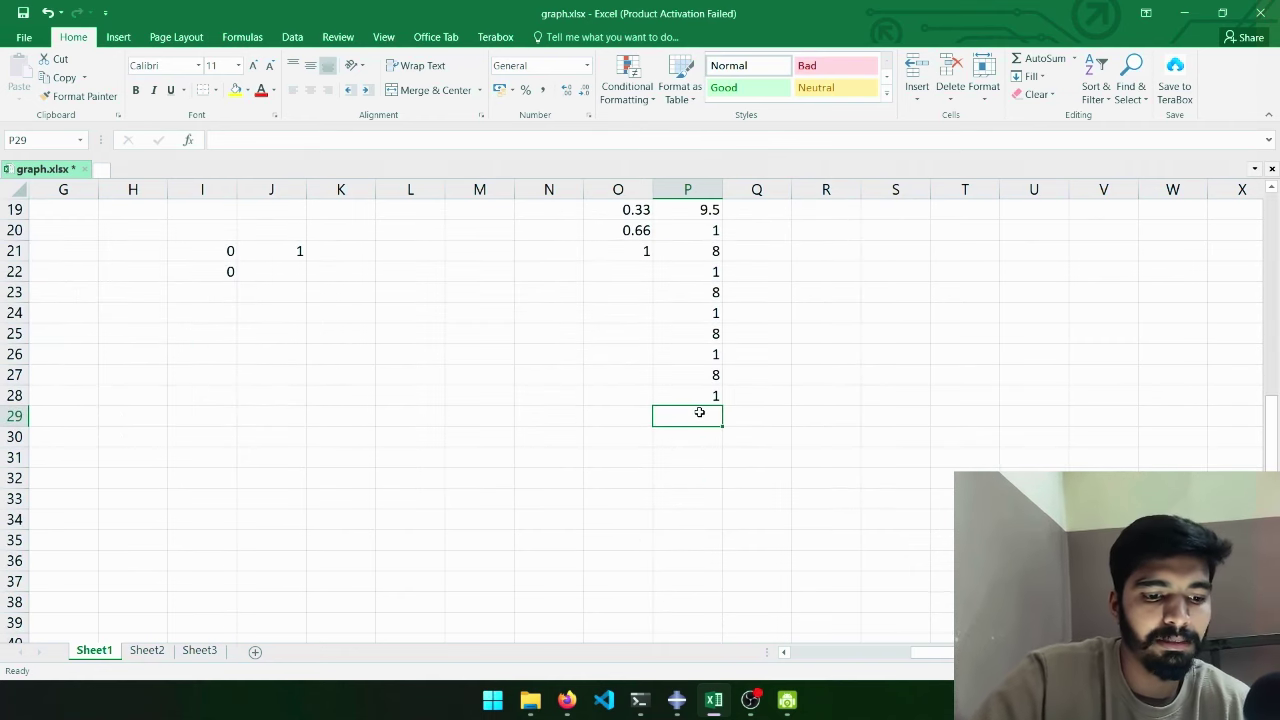
{"action": "type", "text": "12"}
{"action": "scroll", "coordinate": [699, 412], "scroll_direction": "up", "scroll_amount": 6}
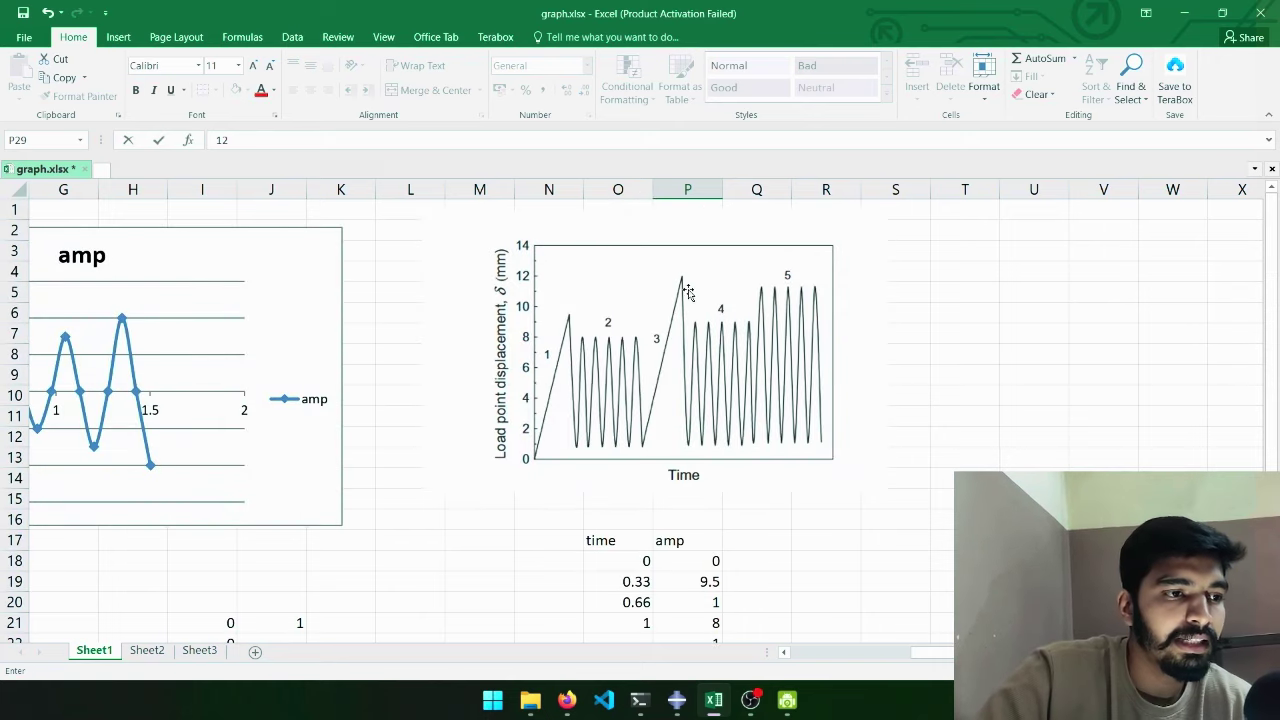
{"action": "scroll", "coordinate": [652, 452], "scroll_direction": "down", "scroll_amount": 1}
{"action": "scroll", "coordinate": [700, 468], "scroll_direction": "down", "scroll_amount": 5}
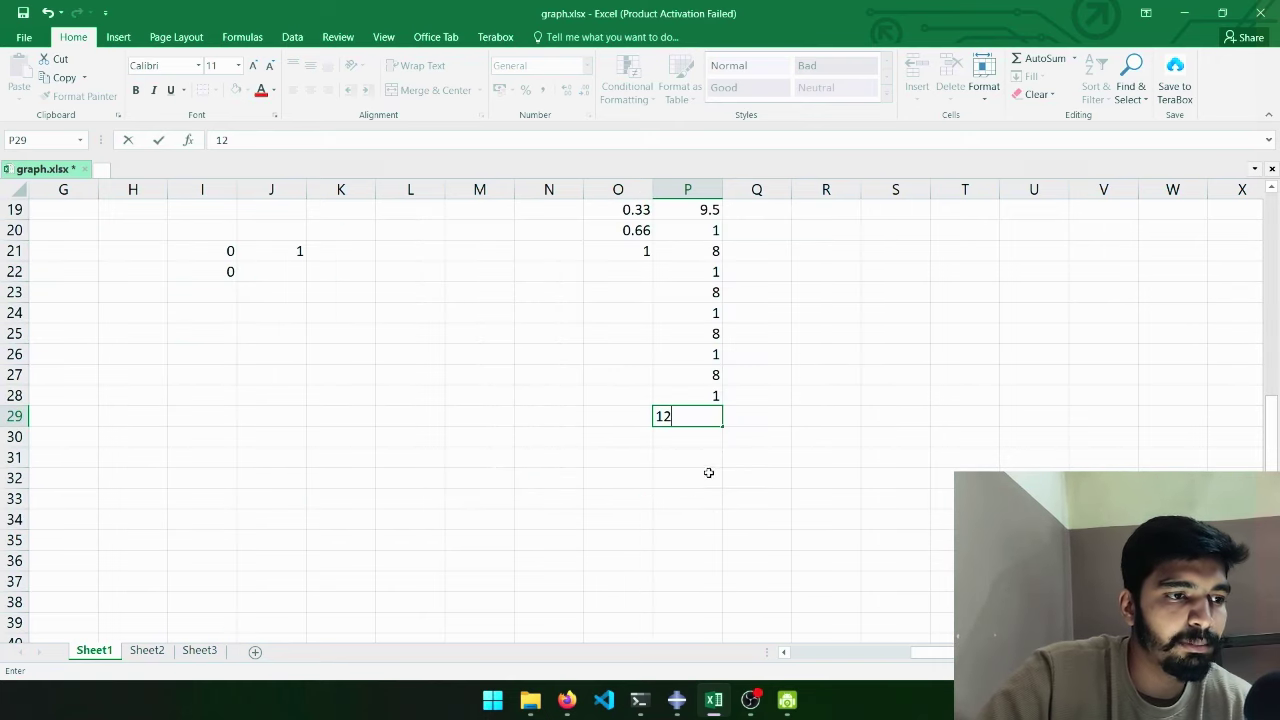
{"action": "key", "text": "Return"}
Step: Enter amp values 1, 9, 1, 9, 1, 9, 1 in P30:P36
{"action": "type", "text": "1"}
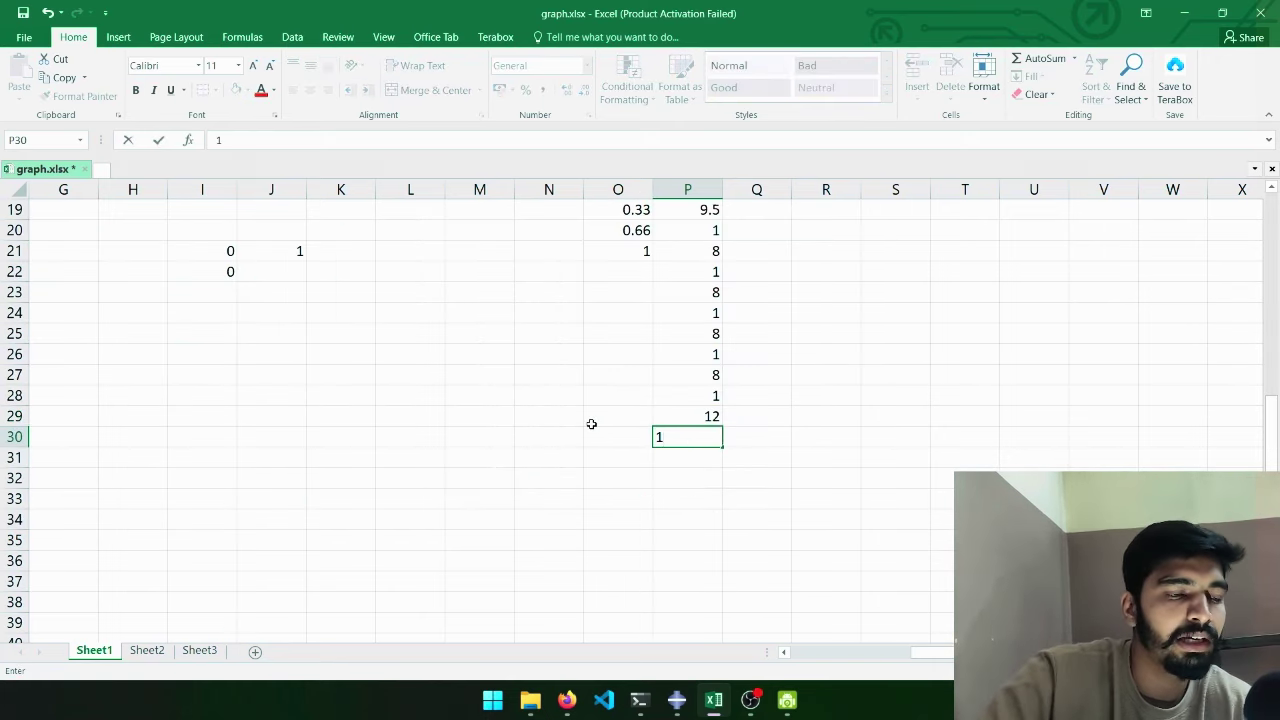
{"action": "scroll", "coordinate": [591, 424], "scroll_direction": "up", "scroll_amount": 6}
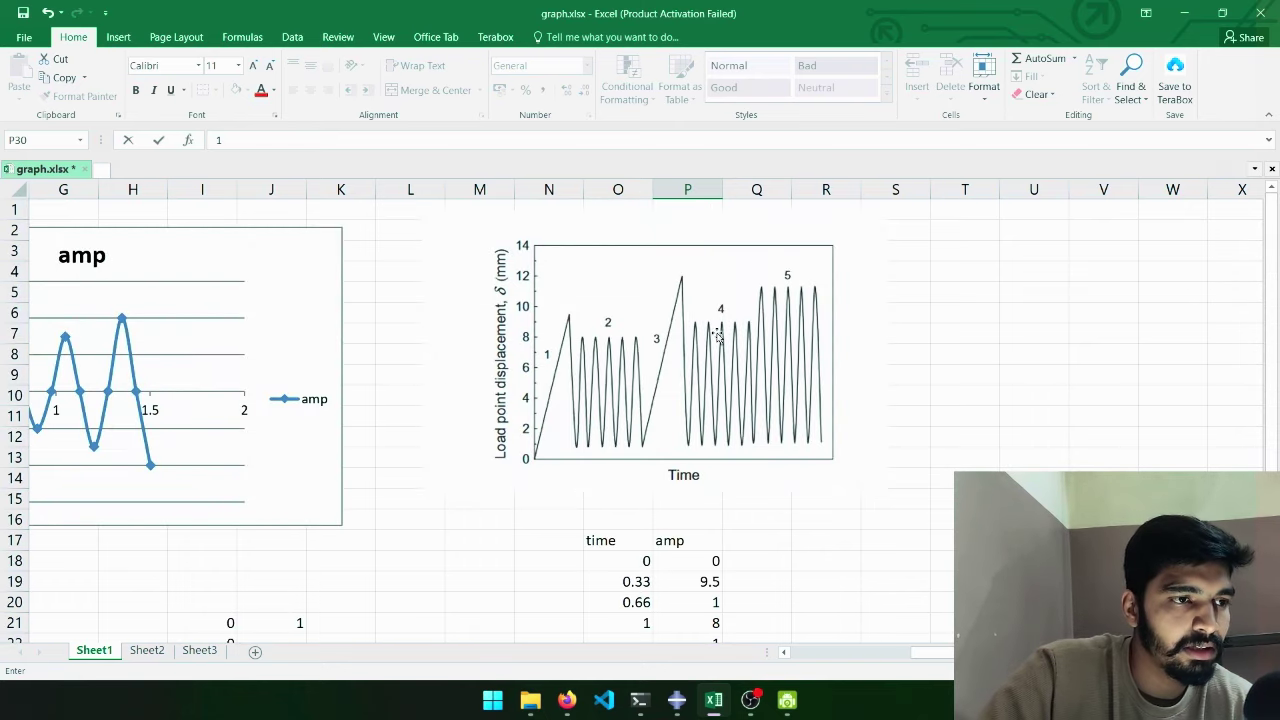
{"action": "scroll", "coordinate": [835, 587], "scroll_direction": "down", "scroll_amount": 6}
{"action": "scroll", "coordinate": [703, 348], "scroll_direction": "down", "scroll_amount": 2}
{"action": "key", "text": "Return"}
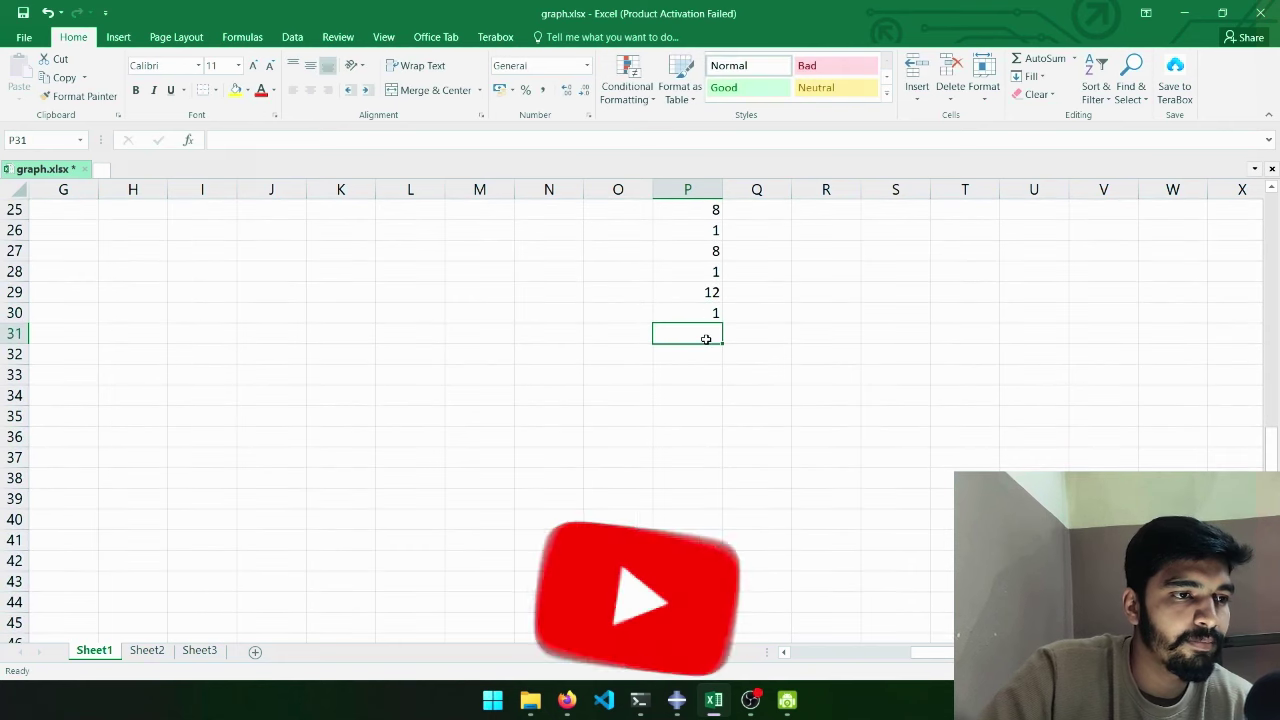
{"action": "type", "text": "9"}
{"action": "key", "text": "Return"}
{"action": "type", "text": "1"}
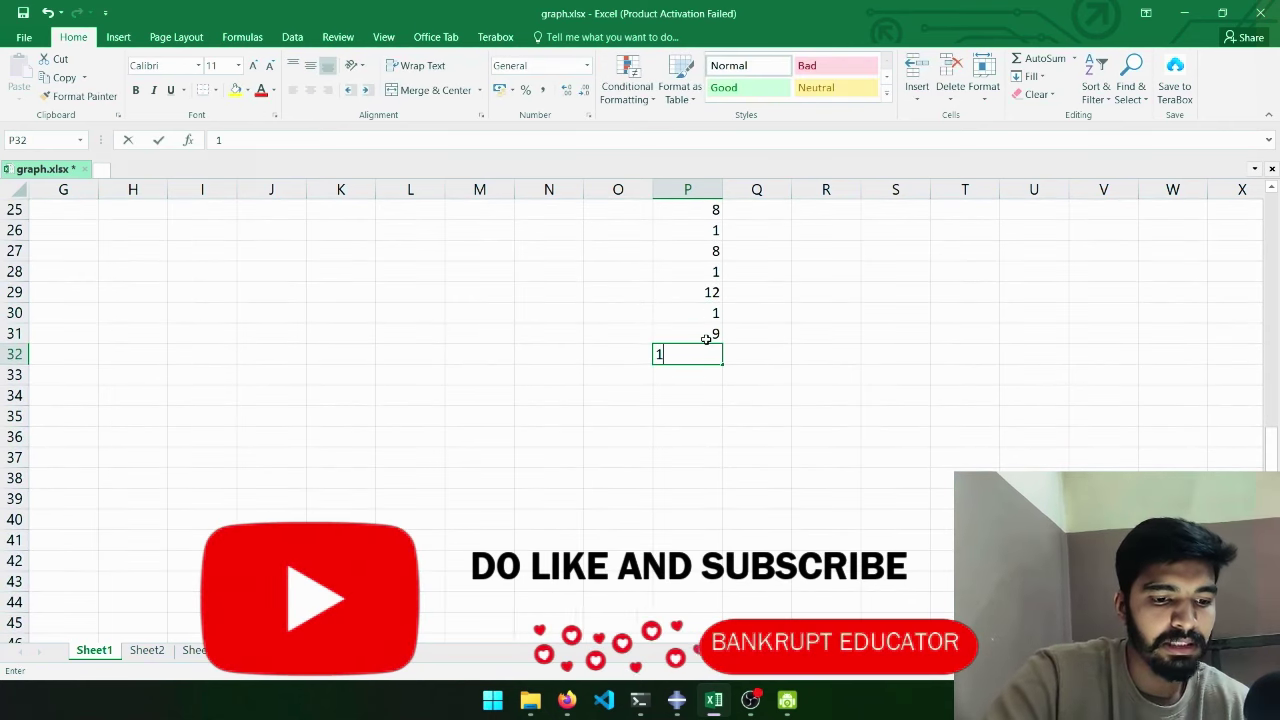
{"action": "key", "text": "Return"}
{"action": "type", "text": "9"}
{"action": "key", "text": "Return"}
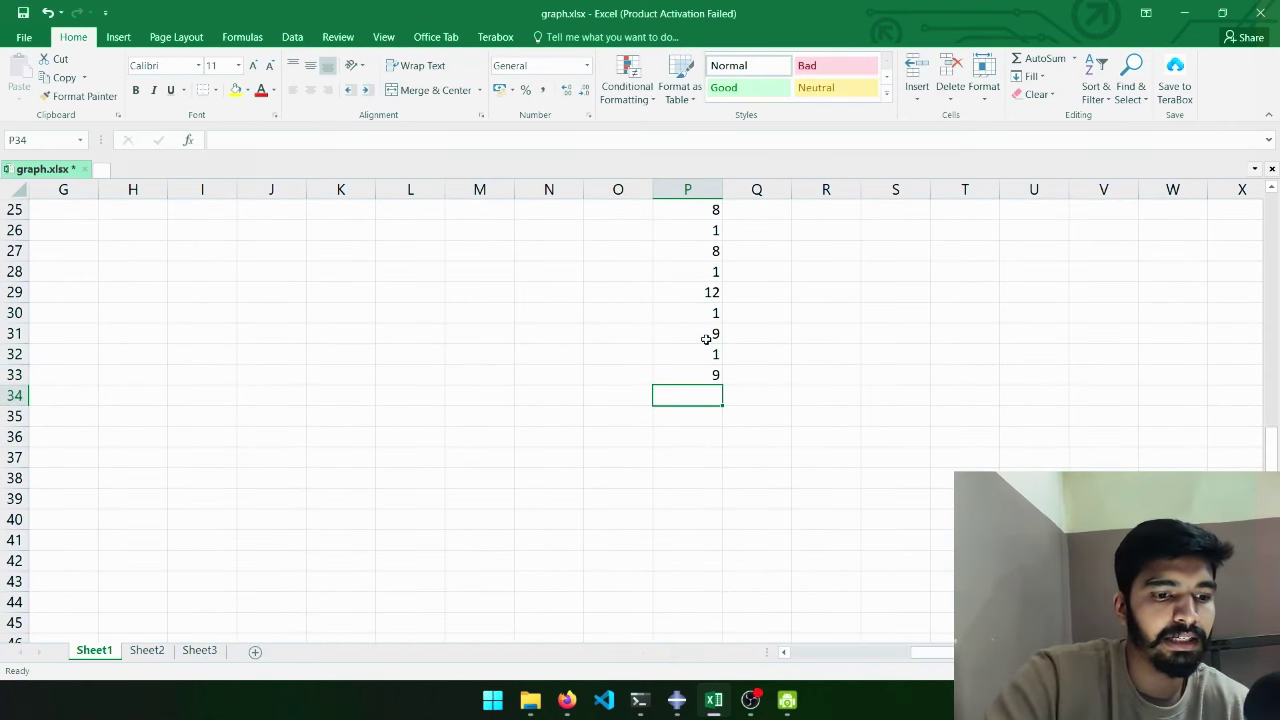
{"action": "type", "text": "1"}
{"action": "key", "text": "Return"}
{"action": "type", "text": "9"}
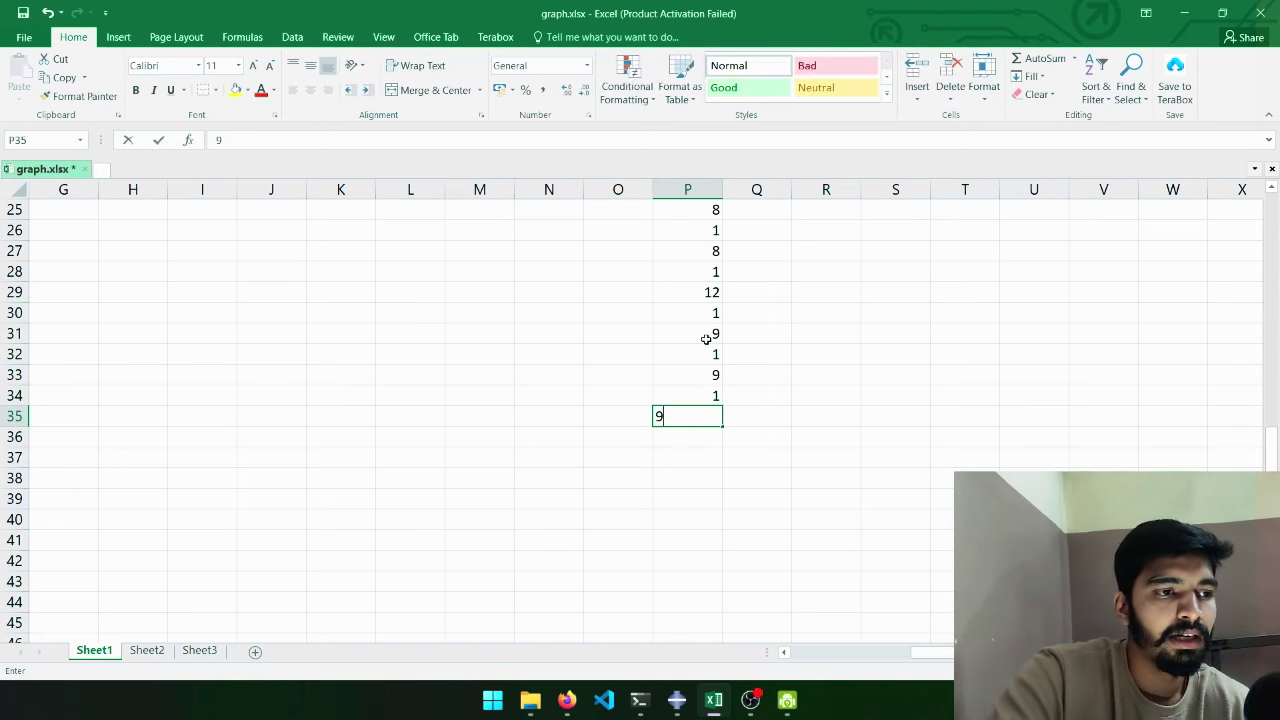
{"action": "key", "text": "Return"}
{"action": "type", "text": "1"}
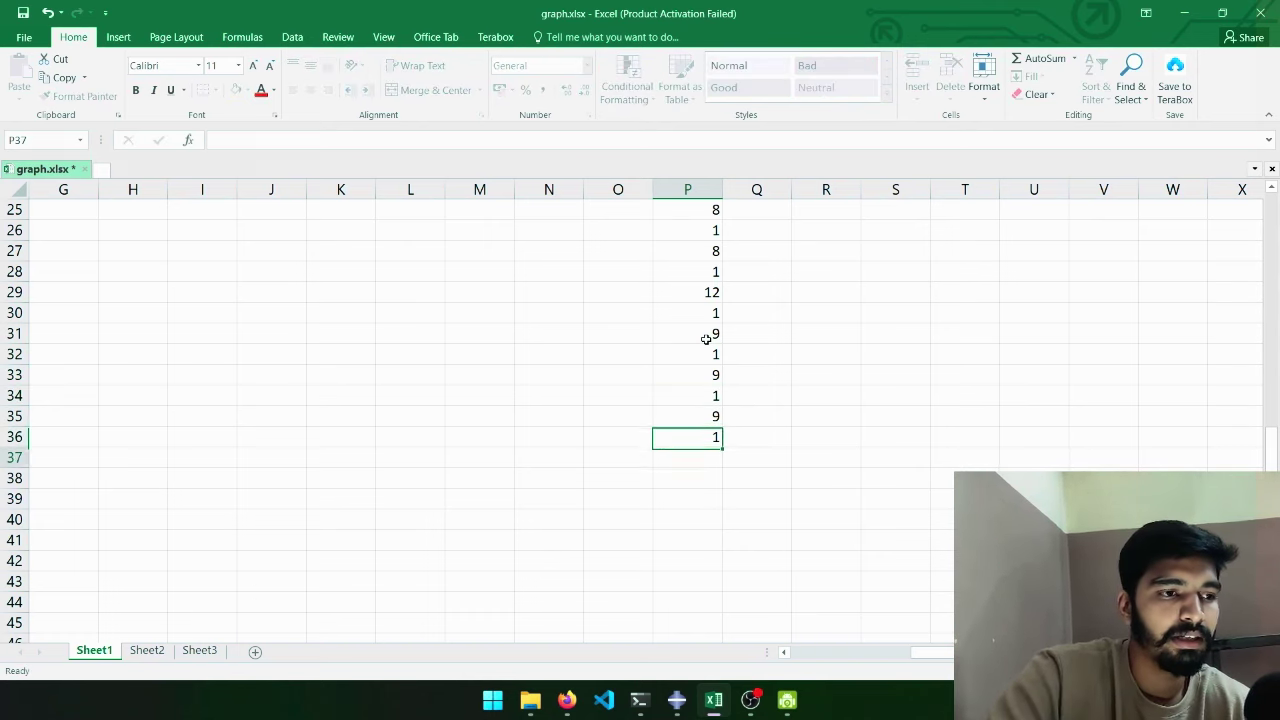
{"action": "key", "text": "Return"}
Step: Enter amp values 11.5, 1 and 11.5 in P37:P39
{"action": "scroll", "coordinate": [706, 339], "scroll_direction": "up", "scroll_amount": 6}
{"action": "scroll", "coordinate": [716, 256], "scroll_direction": "up", "scroll_amount": 2}
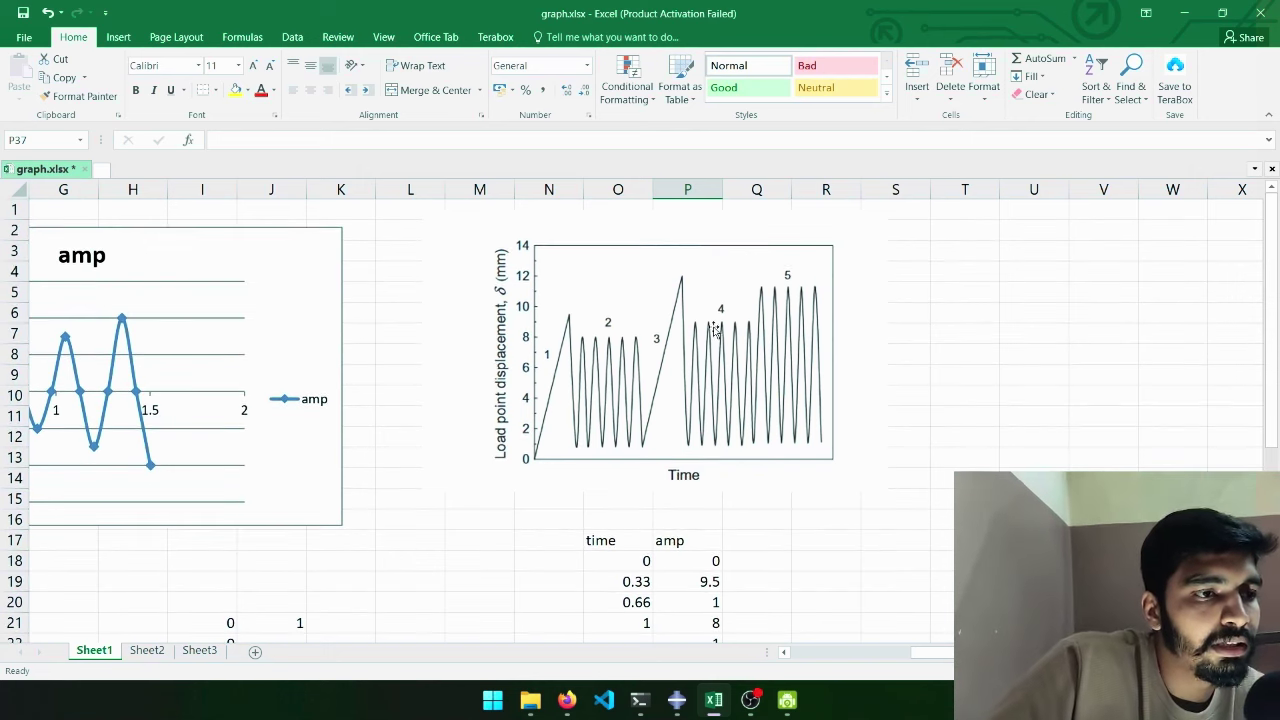
{"action": "left_click", "coordinate": [756, 449]}
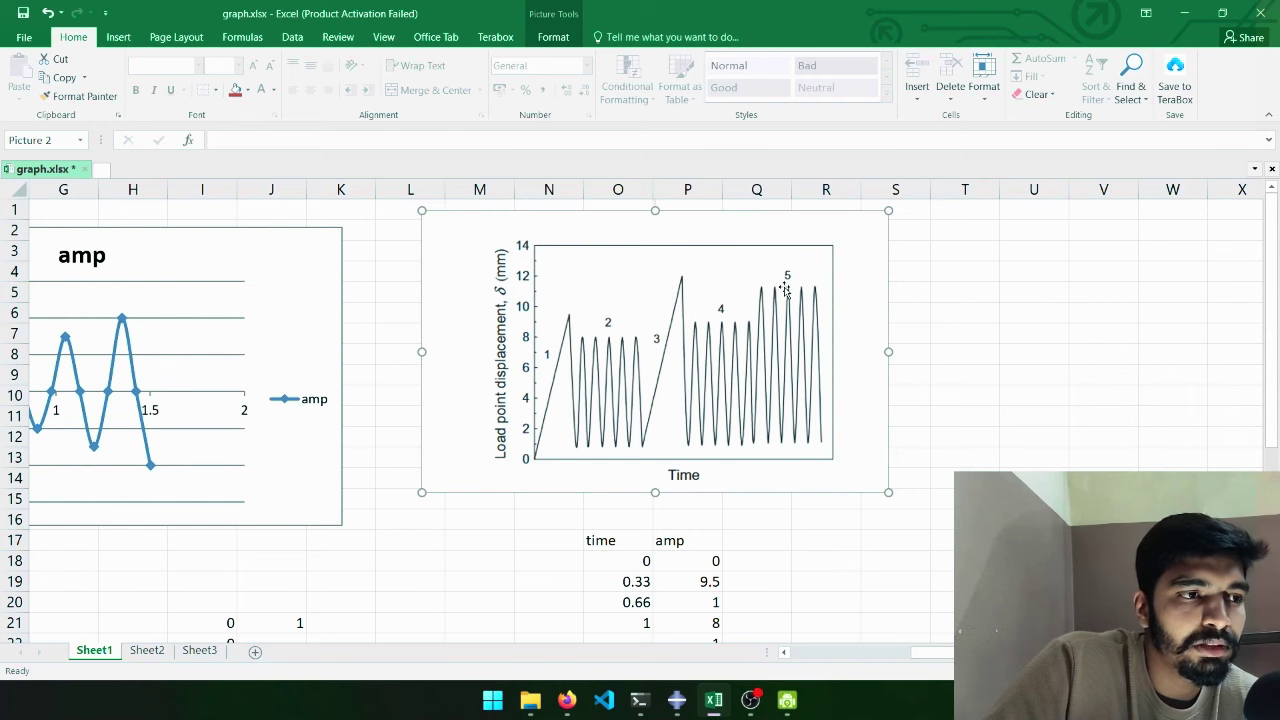
{"action": "scroll", "coordinate": [798, 330], "scroll_direction": "down", "scroll_amount": 6}
{"action": "scroll", "coordinate": [806, 363], "scroll_direction": "down", "scroll_amount": 2}
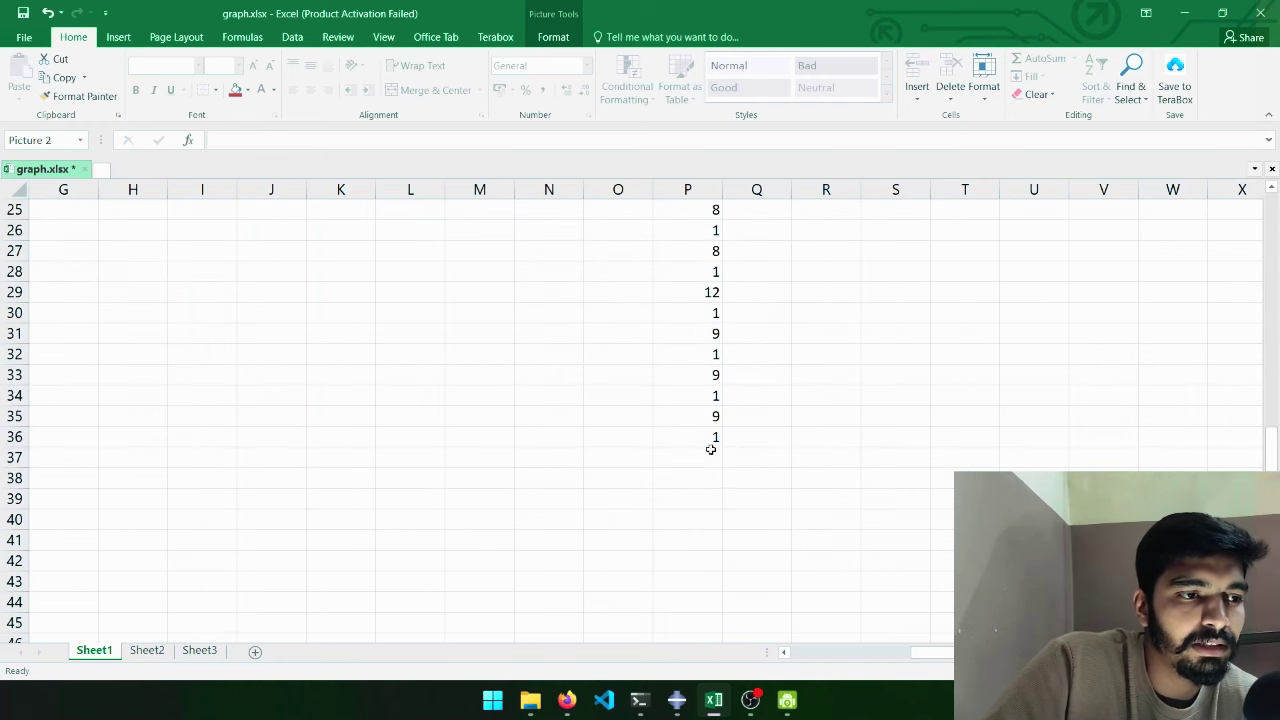
{"action": "left_click", "coordinate": [710, 449]}
{"action": "type", "text": "11.5"}
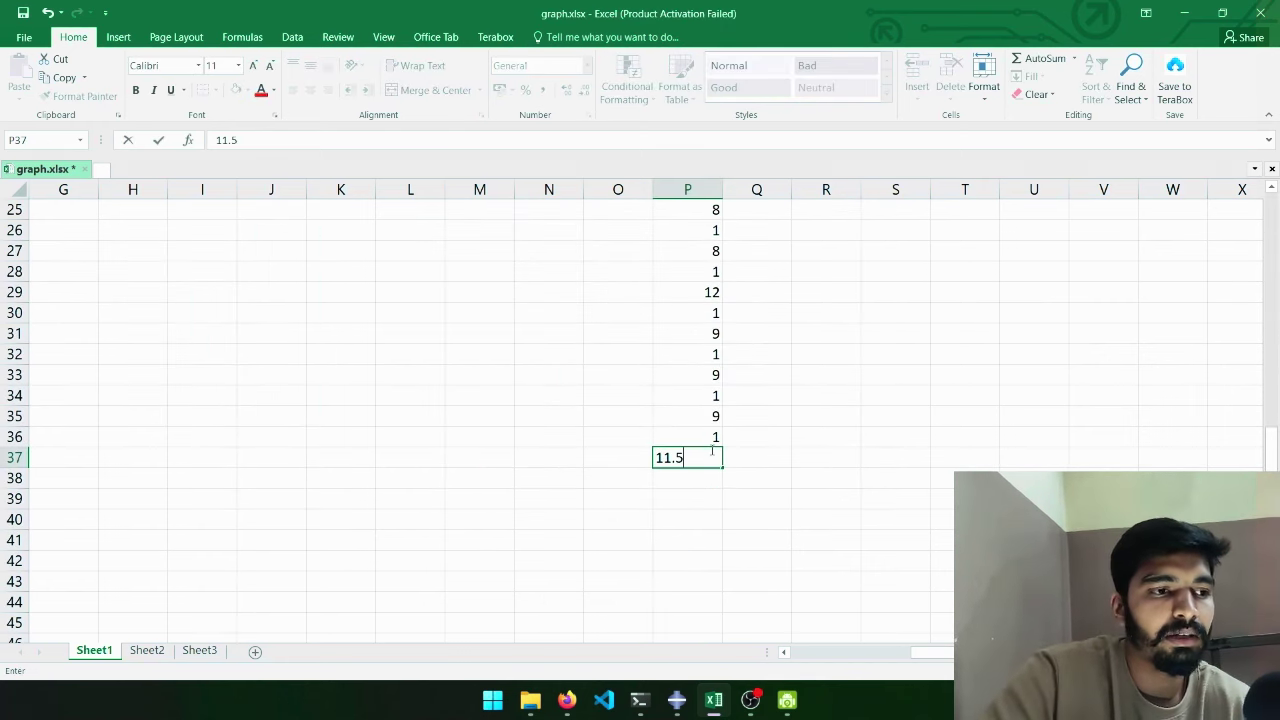
{"action": "key", "text": "Return"}
{"action": "type", "text": "1"}
{"action": "key", "text": "Return"}
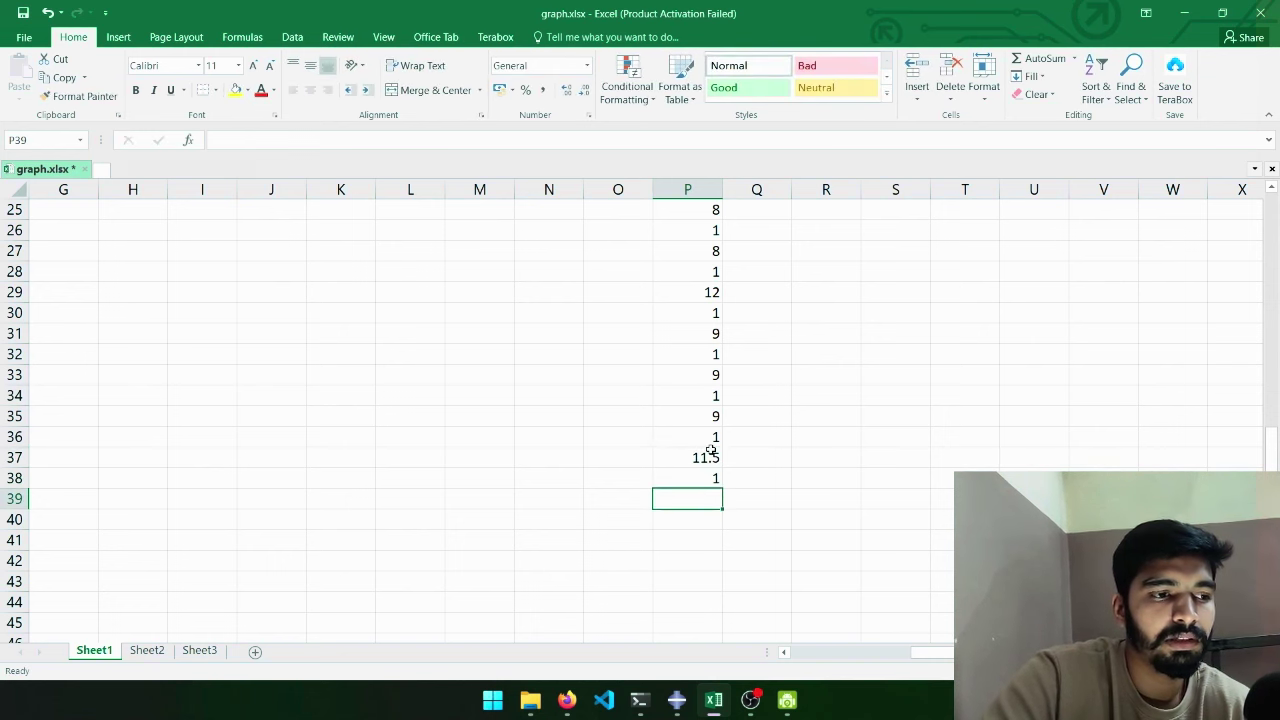
{"action": "scroll", "coordinate": [712, 445], "scroll_direction": "up", "scroll_amount": 8}
{"action": "scroll", "coordinate": [787, 399], "scroll_direction": "down", "scroll_amount": 6}
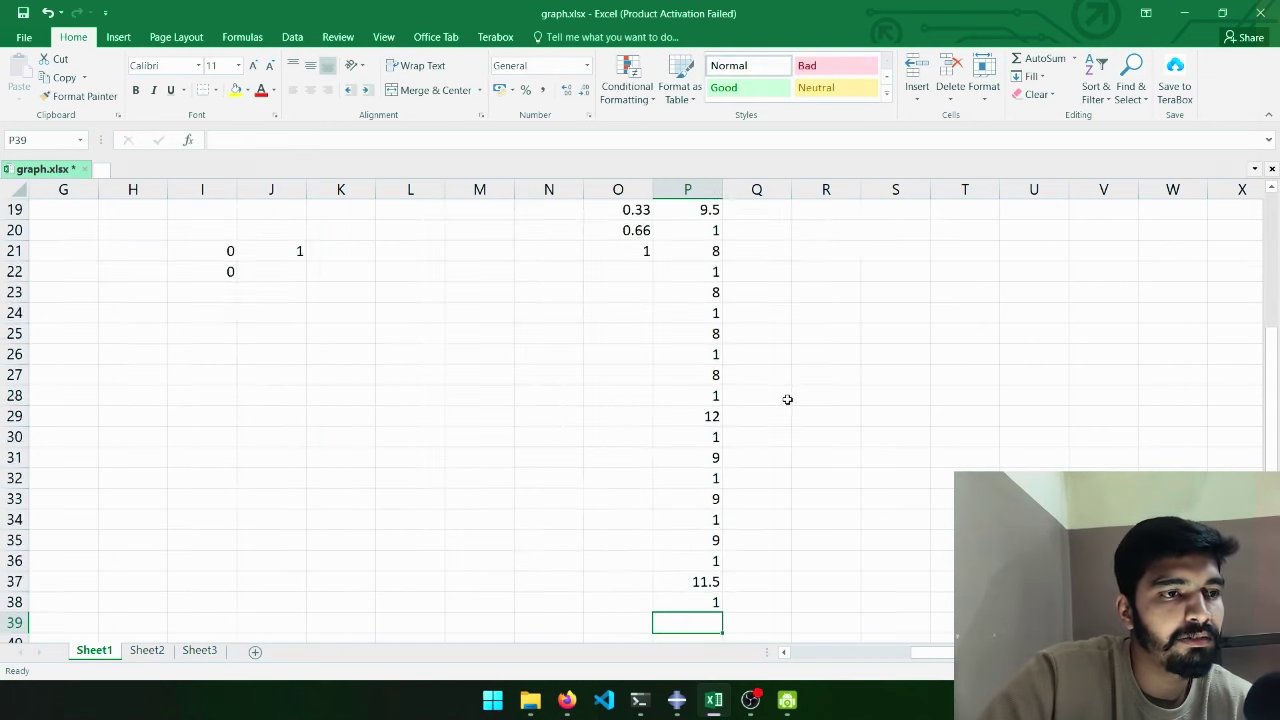
{"action": "scroll", "coordinate": [787, 399], "scroll_direction": "down", "scroll_amount": 2}
{"action": "type", "text": "11."}
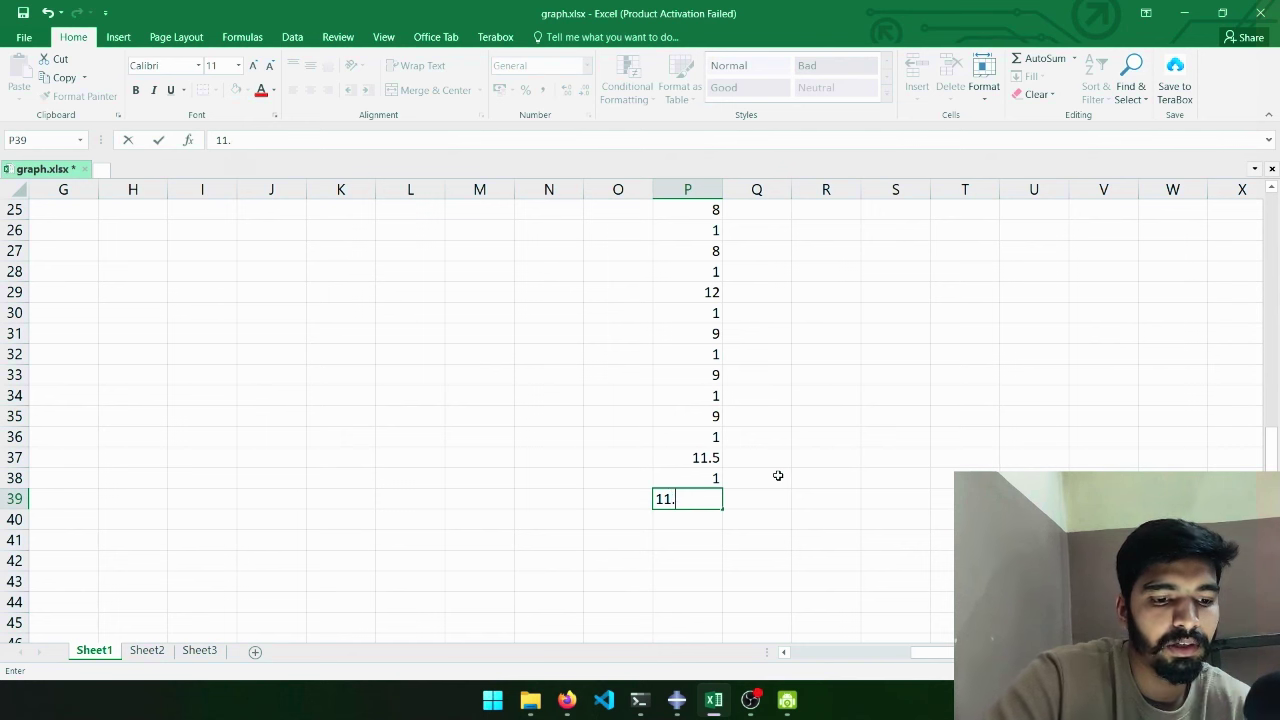
{"action": "type", "text": "5"}
{"action": "key", "text": "Tab"}
{"action": "scroll", "coordinate": [600, 395], "scroll_direction": "up", "scroll_amount": 8}
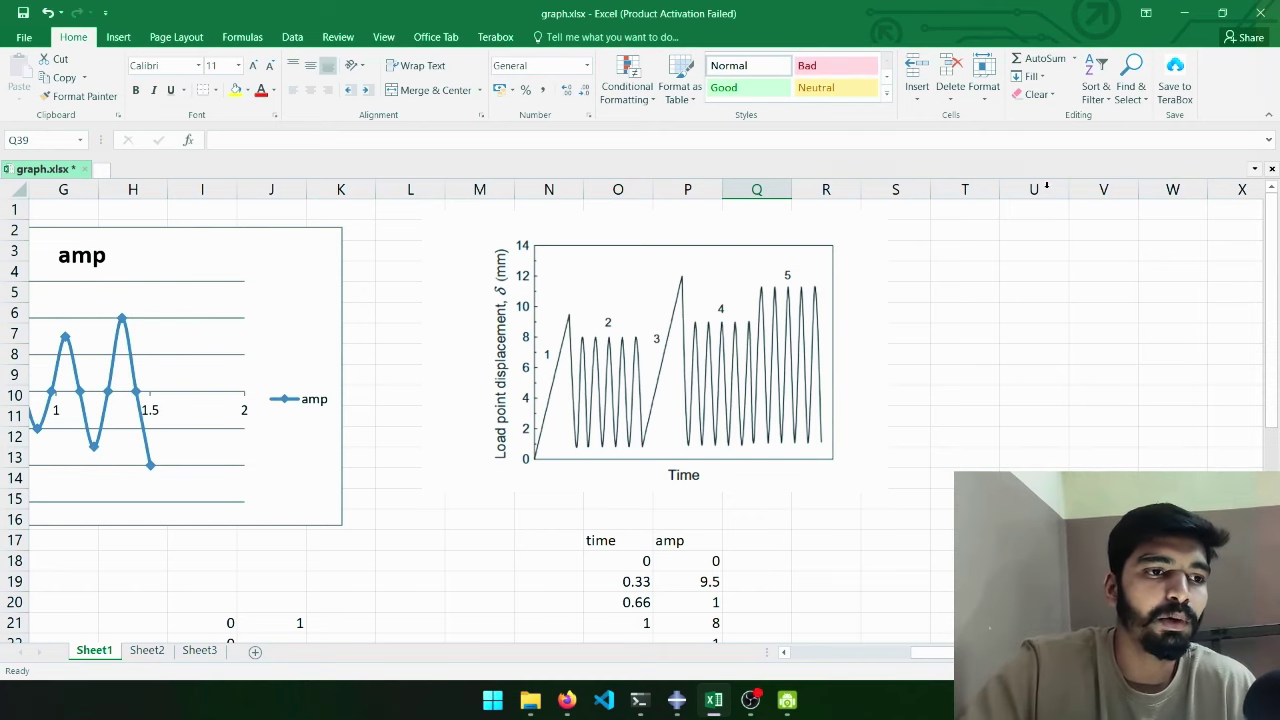
Step: Enter 1 in spare cell U7 and launch Windows Calculator for a side calculation
{"action": "left_click", "coordinate": [1032, 327]}
{"action": "type", "text": "10"}
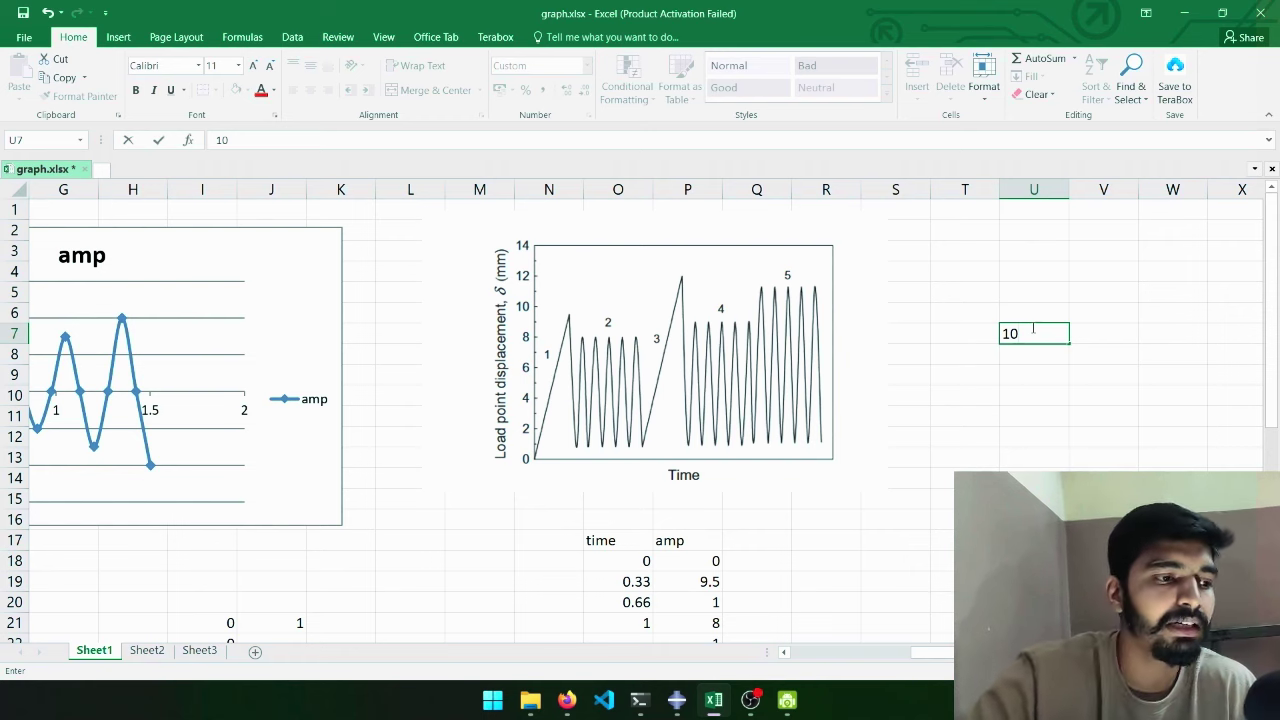
{"action": "left_click", "coordinate": [495, 701]}
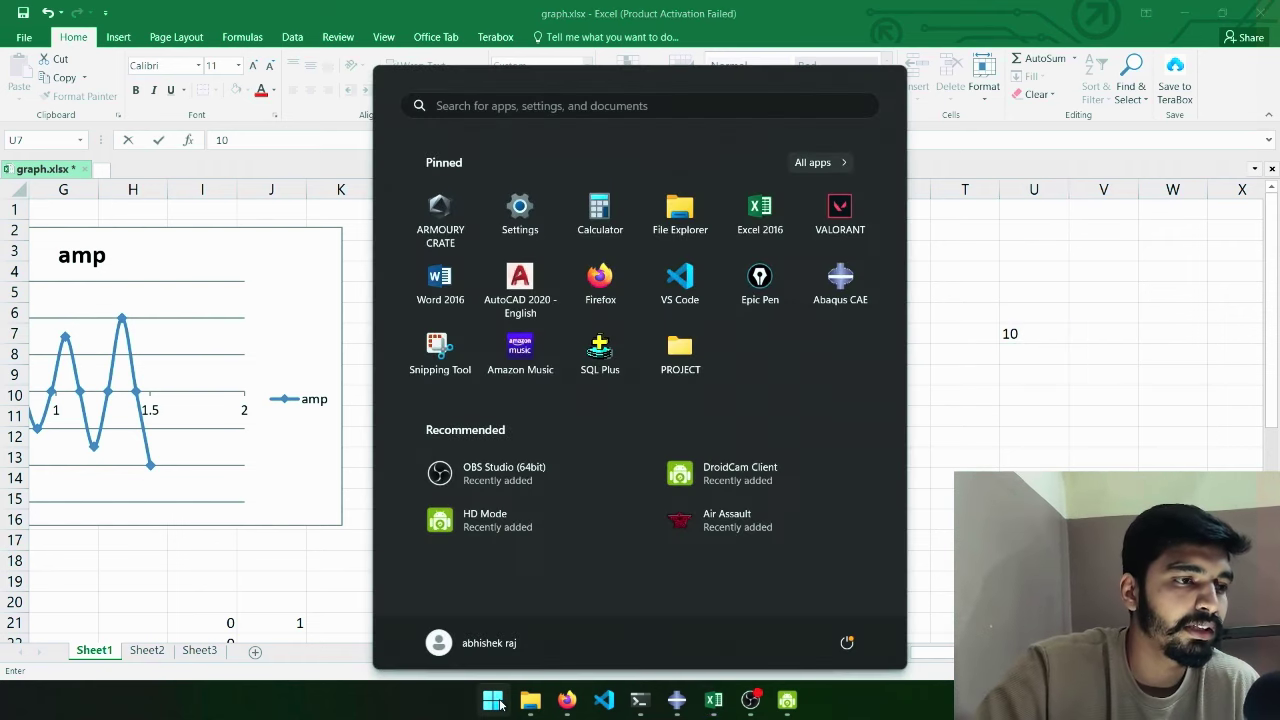
{"action": "type", "text": "c"}
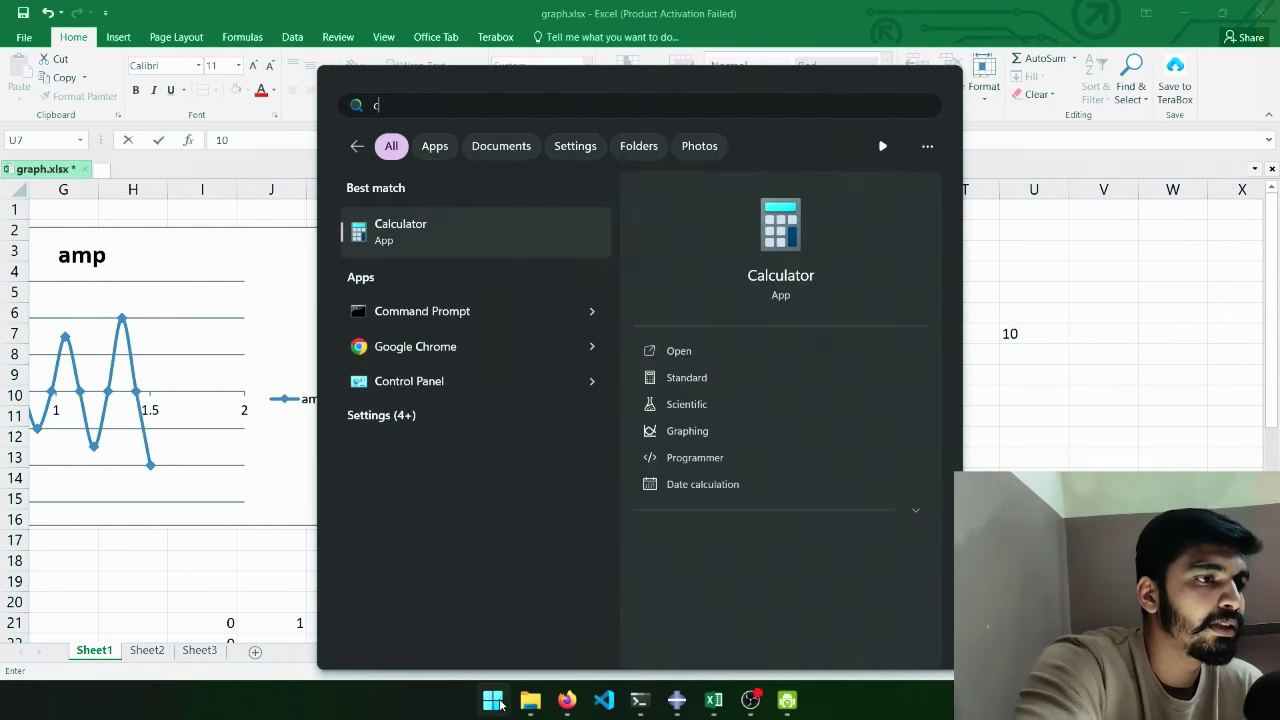
{"action": "left_click", "coordinate": [446, 239]}
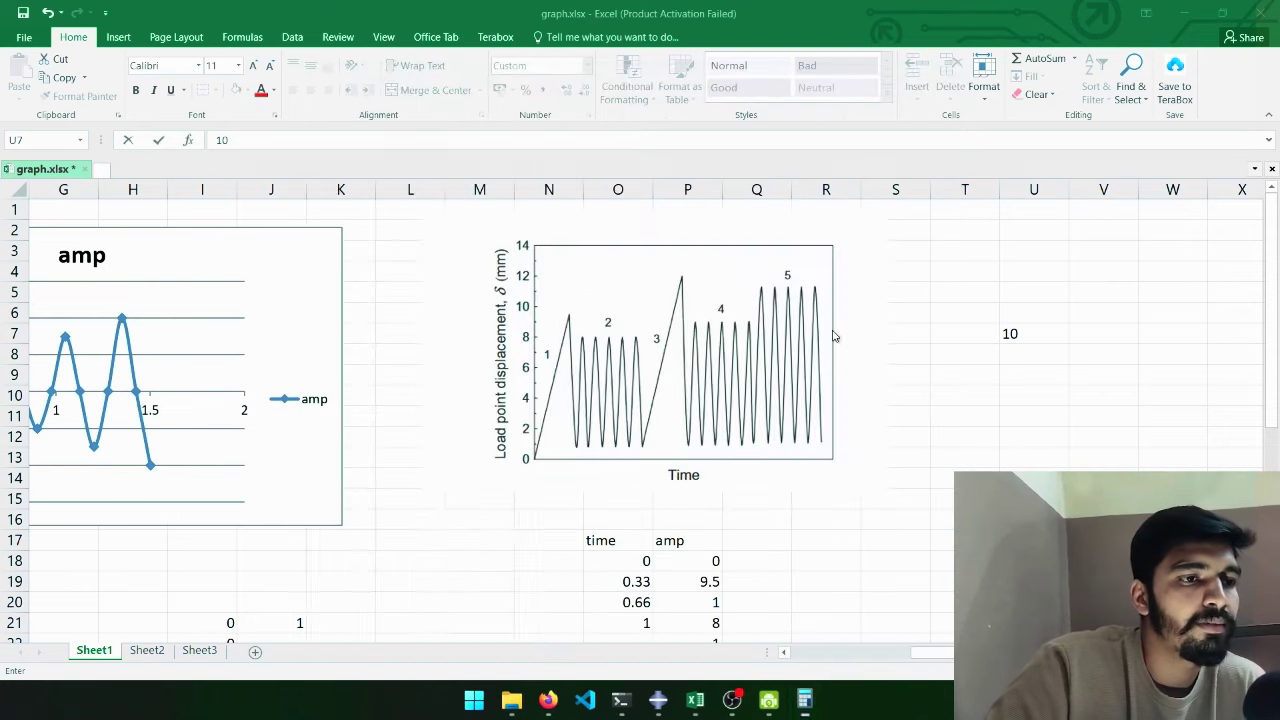
Step: Work out 10 ÷ 5 = 2 in Calculator, then bring graph.xlsx back in front
{"action": "left_click_drag", "start_coordinate": [348, 200], "coordinate": [431, 164]}
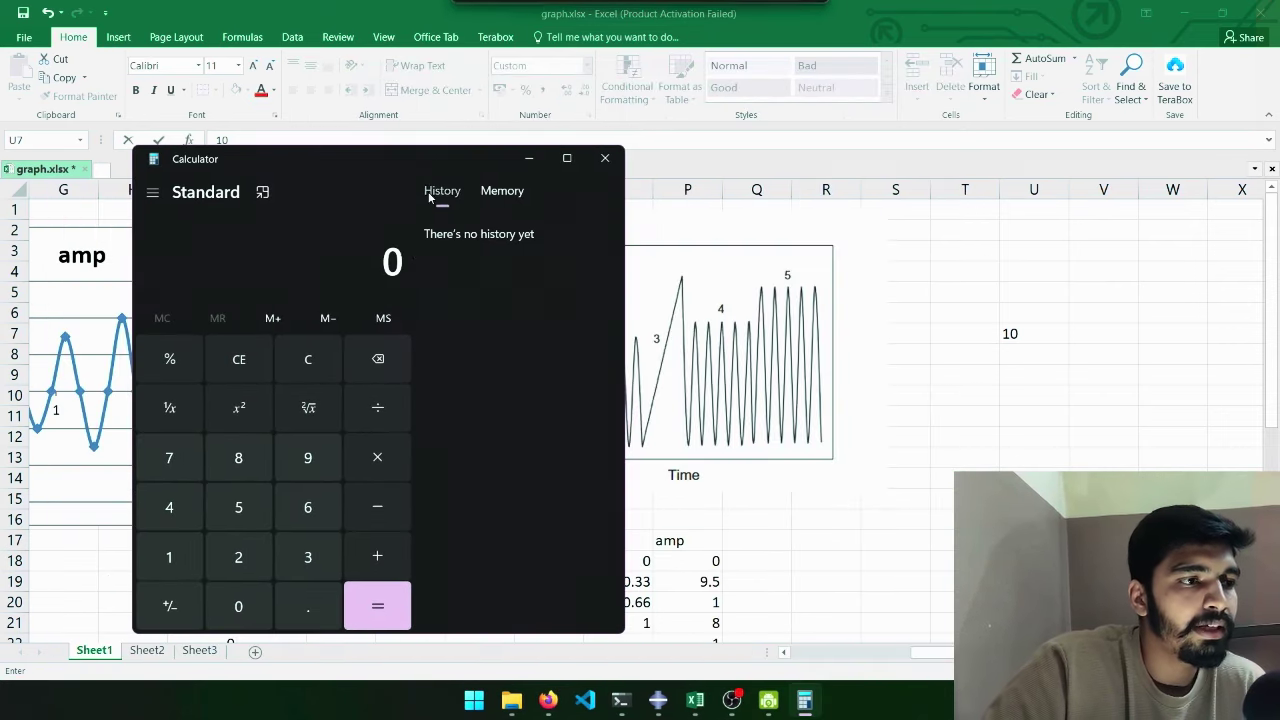
{"action": "double_click", "coordinate": [388, 263]}
{"action": "type", "text": "10"}
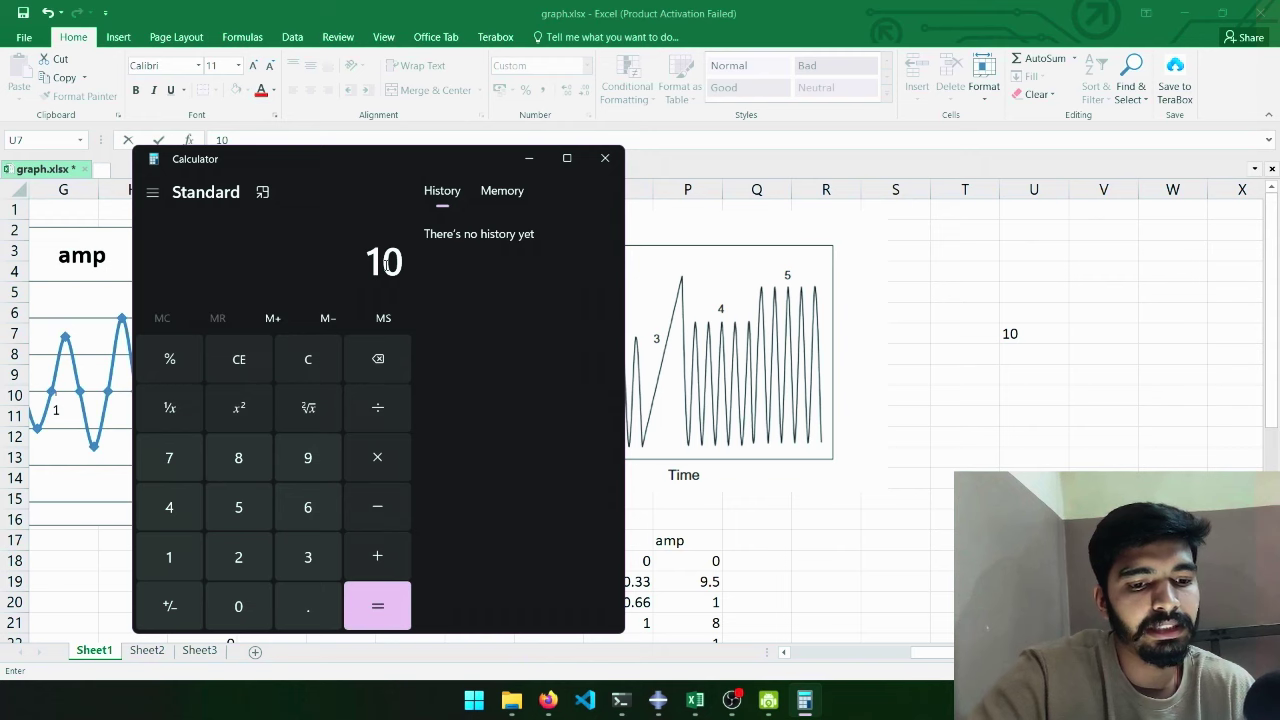
{"action": "key", "text": "slash"}
{"action": "key", "text": "5"}
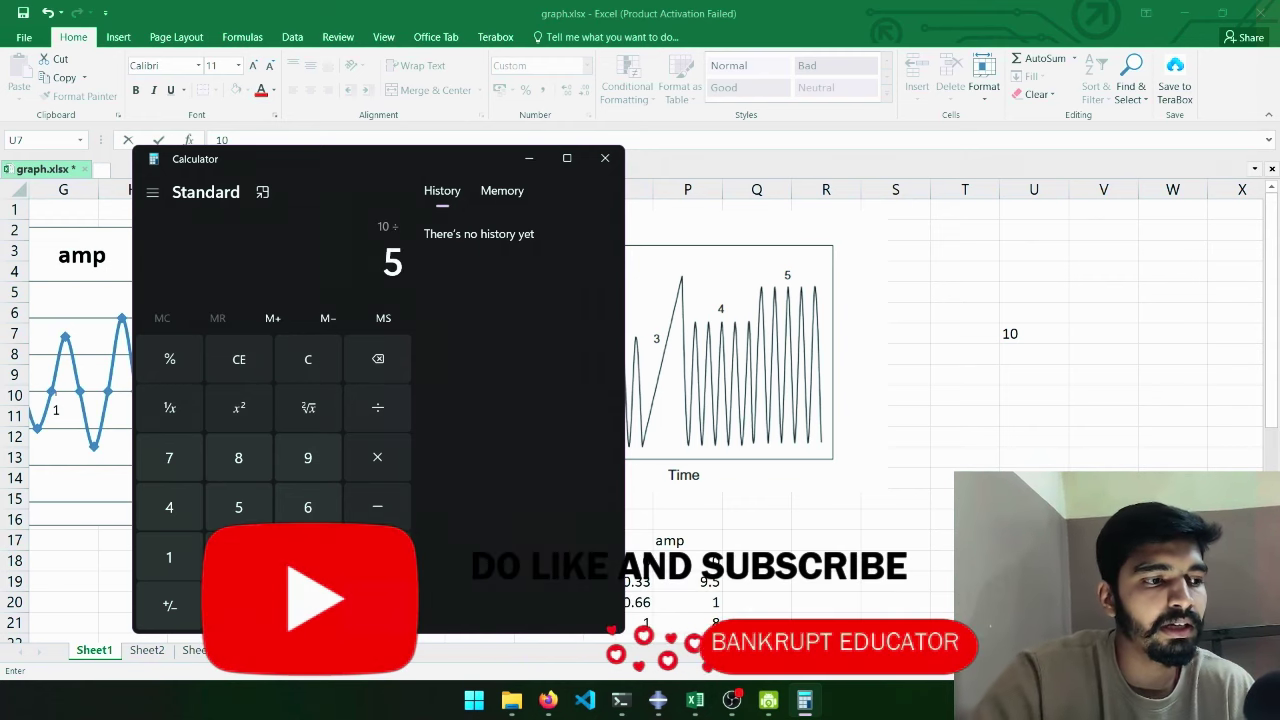
{"action": "key", "text": "Return"}
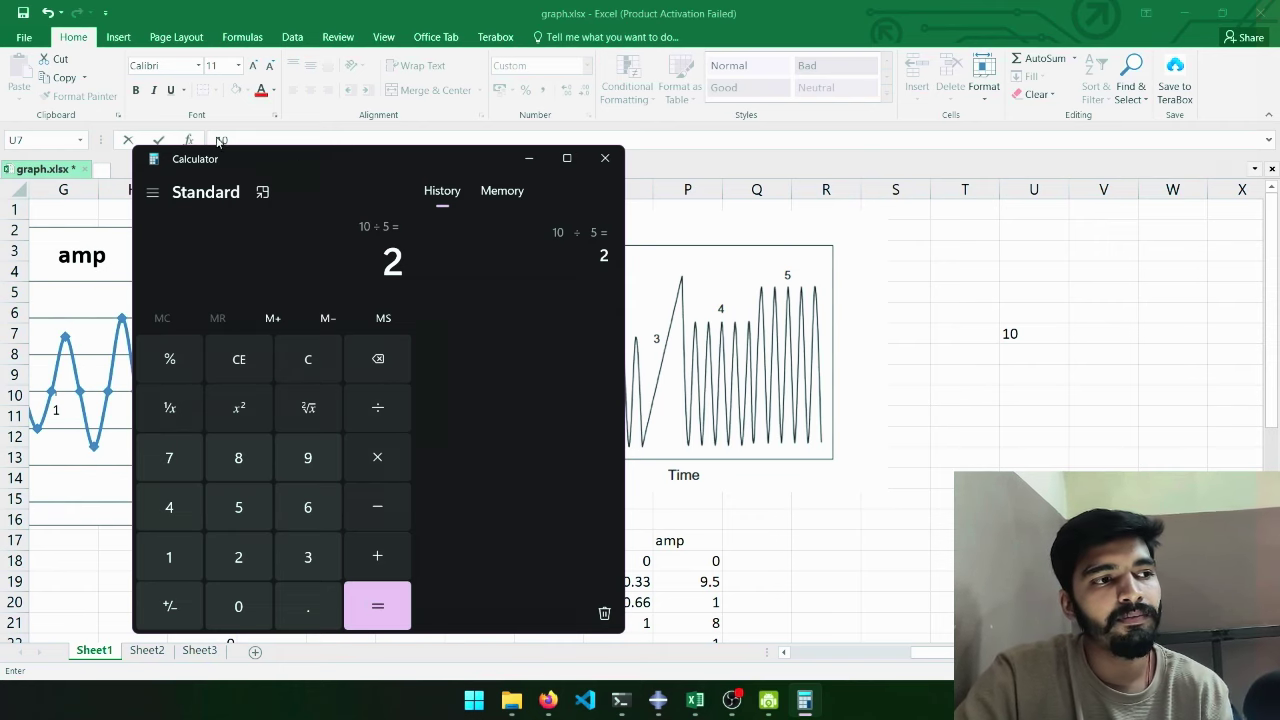
{"action": "left_click_drag", "start_coordinate": [220, 170], "coordinate": [119, 131]}
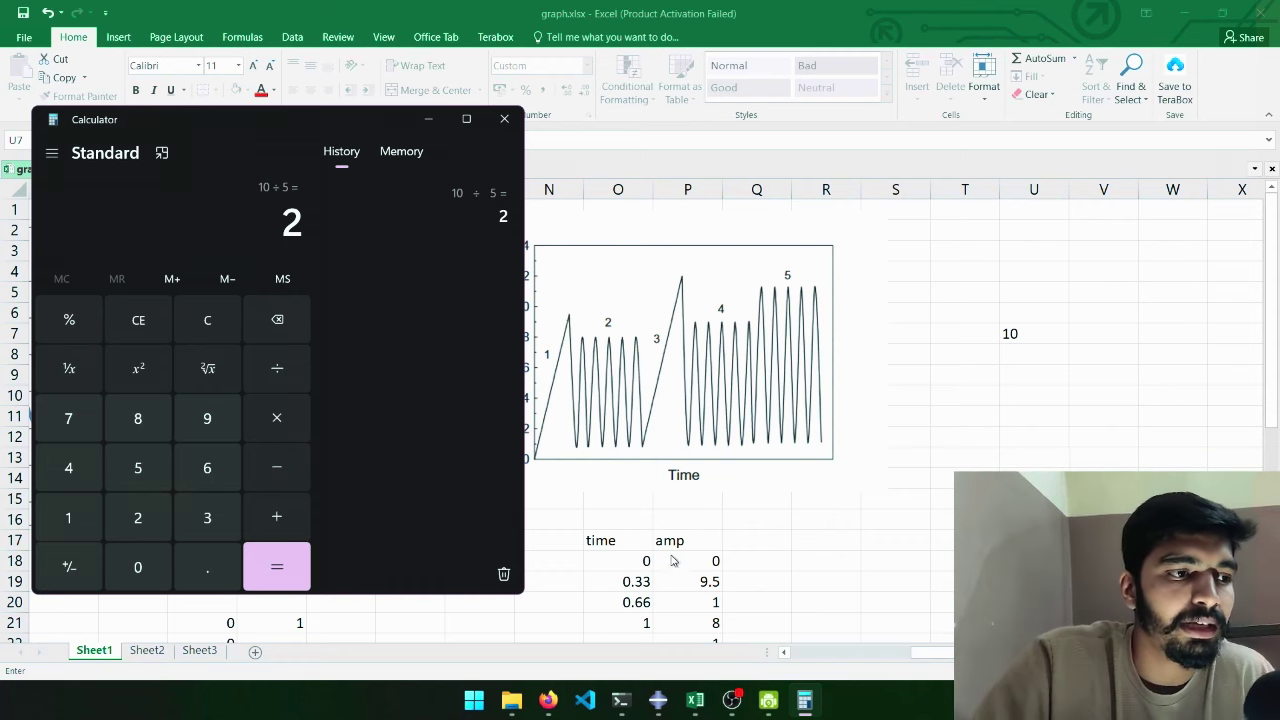
{"action": "left_click", "coordinate": [645, 580]}
{"action": "left_click", "coordinate": [645, 600]}
Step: Replace the 0.33 time in O19 with 2, keeping Calculator's 10 ÷ 5 = 2 result visible
{"action": "left_click", "coordinate": [641, 586]}
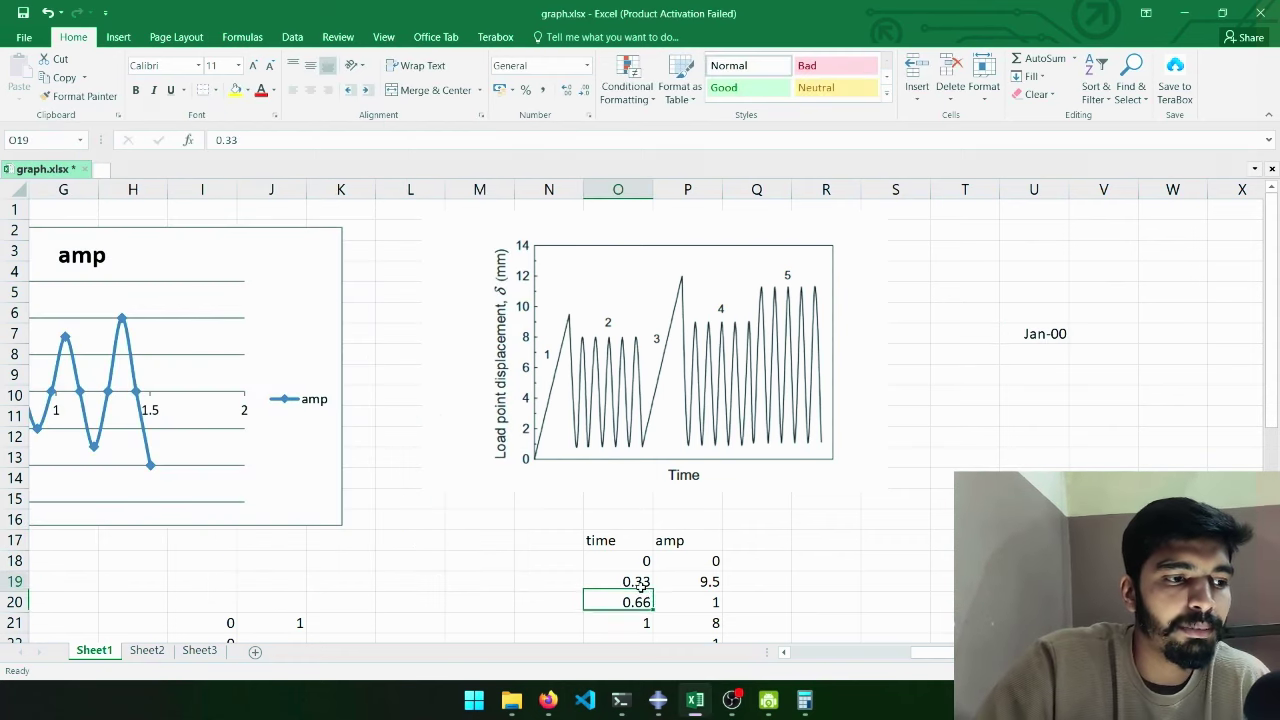
{"action": "type", "text": "2"}
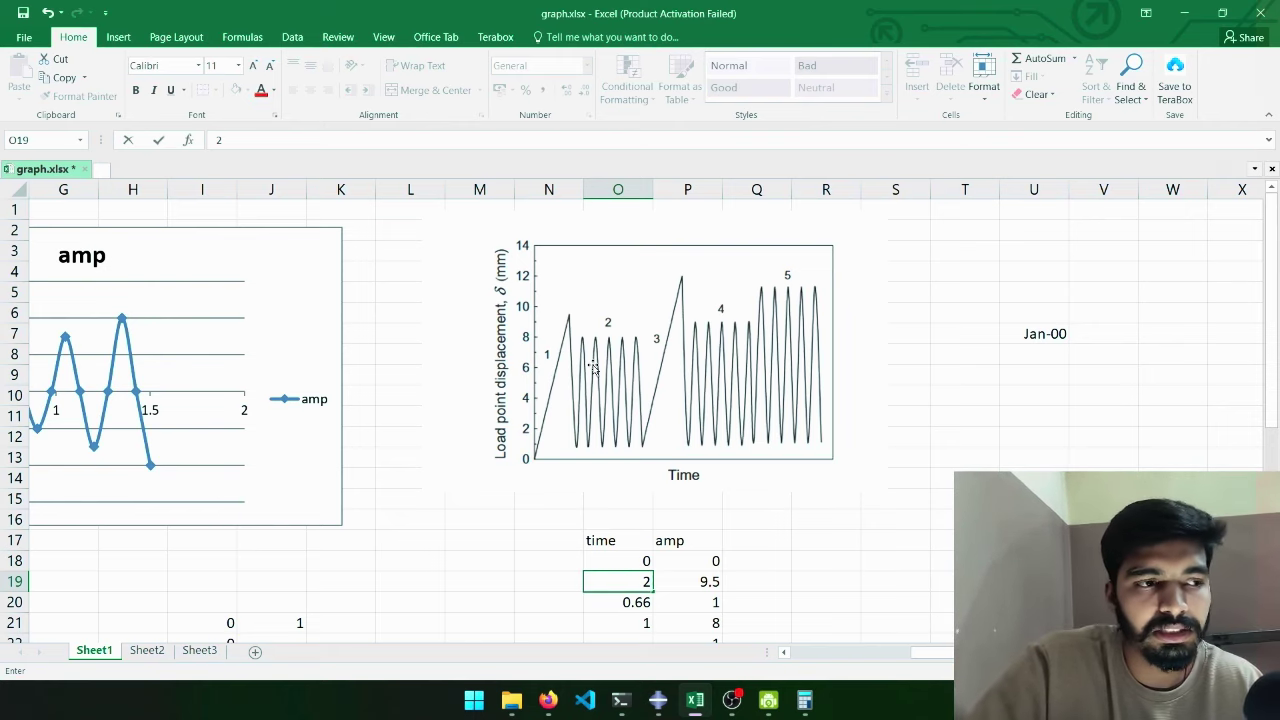
{"action": "left_click", "coordinate": [800, 706]}
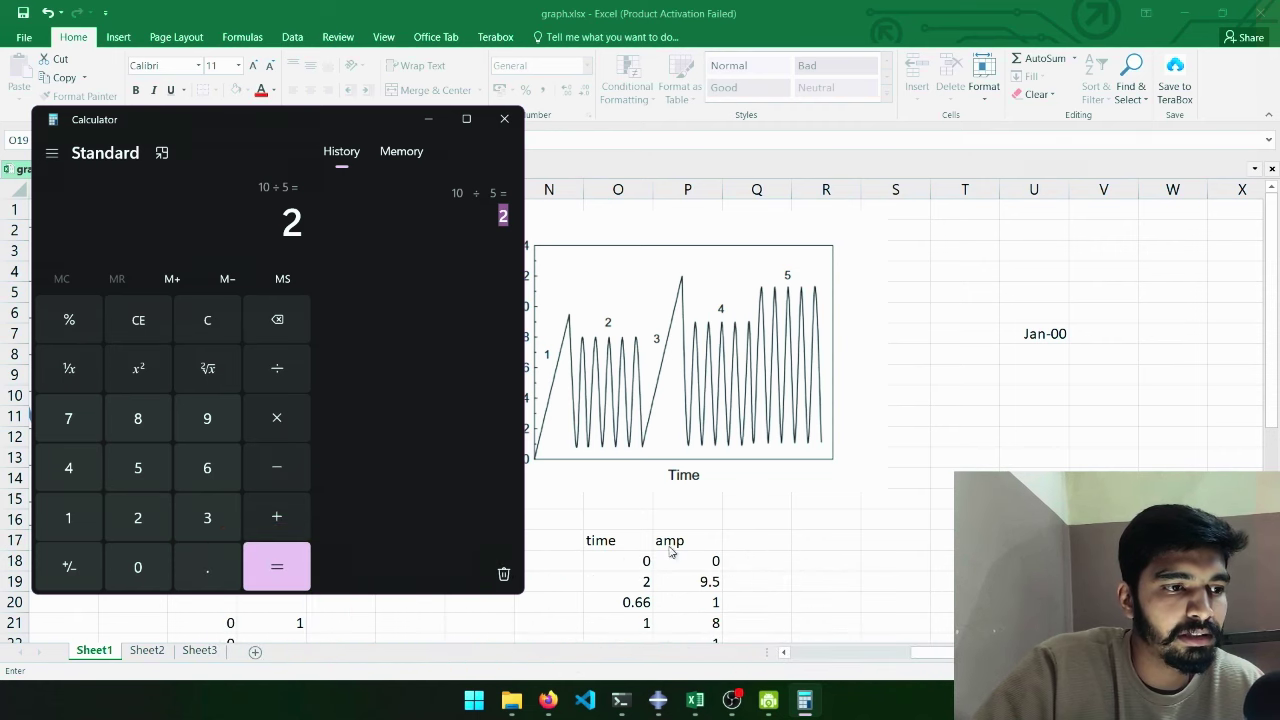
{"action": "key", "text": "alt+Tab"}
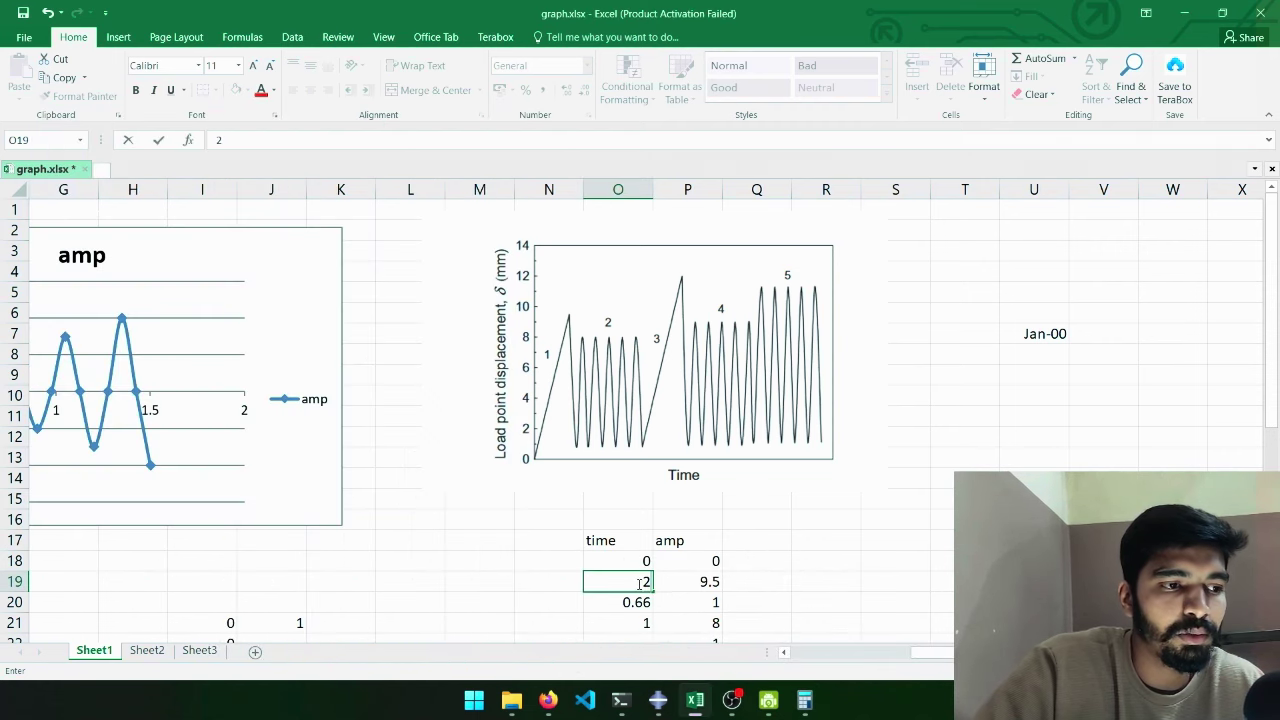
{"action": "key", "text": "Return"}
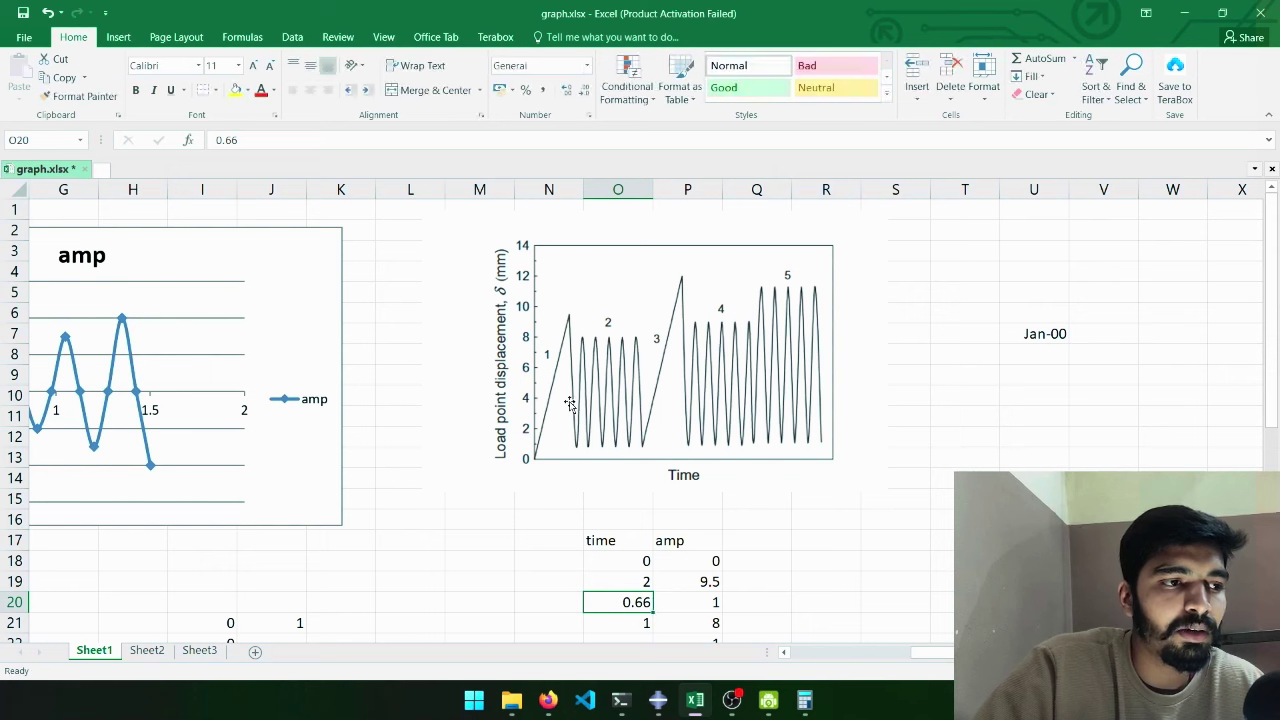
{"action": "left_click", "coordinate": [804, 702]}
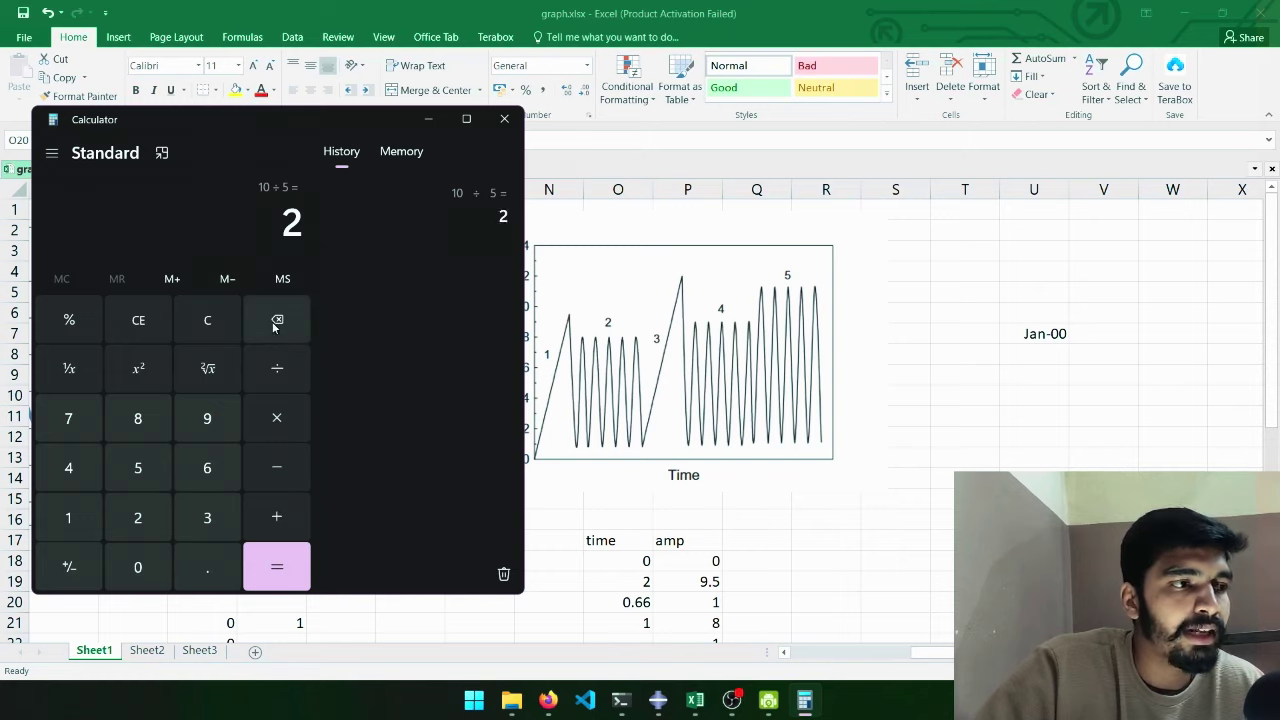
Step: Compute 2 ÷ 11 ≈ 0.18 in Calculator for the next time step
{"action": "left_click", "coordinate": [150, 510]}
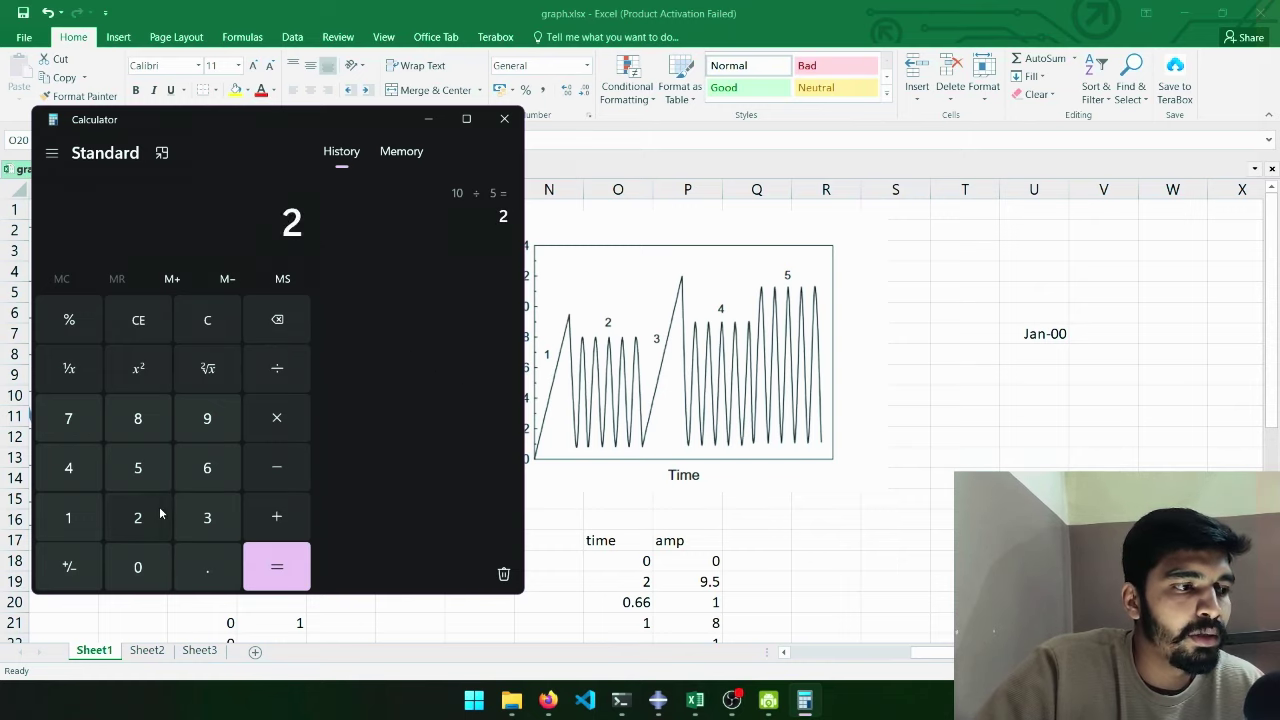
{"action": "left_click", "coordinate": [284, 370]}
{"action": "left_click", "coordinate": [64, 518]}
{"action": "left_click", "coordinate": [64, 518]}
{"action": "left_click", "coordinate": [277, 567]}
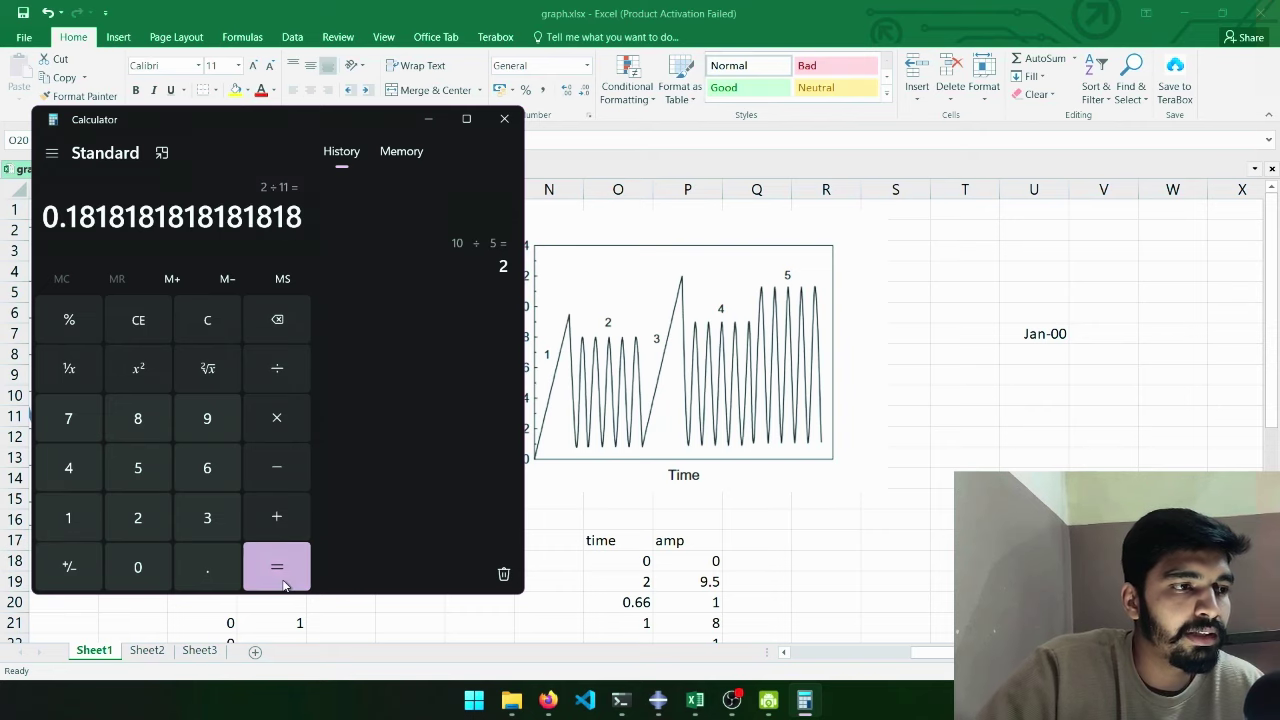
{"action": "left_click_drag", "start_coordinate": [44, 216], "coordinate": [108, 216]}
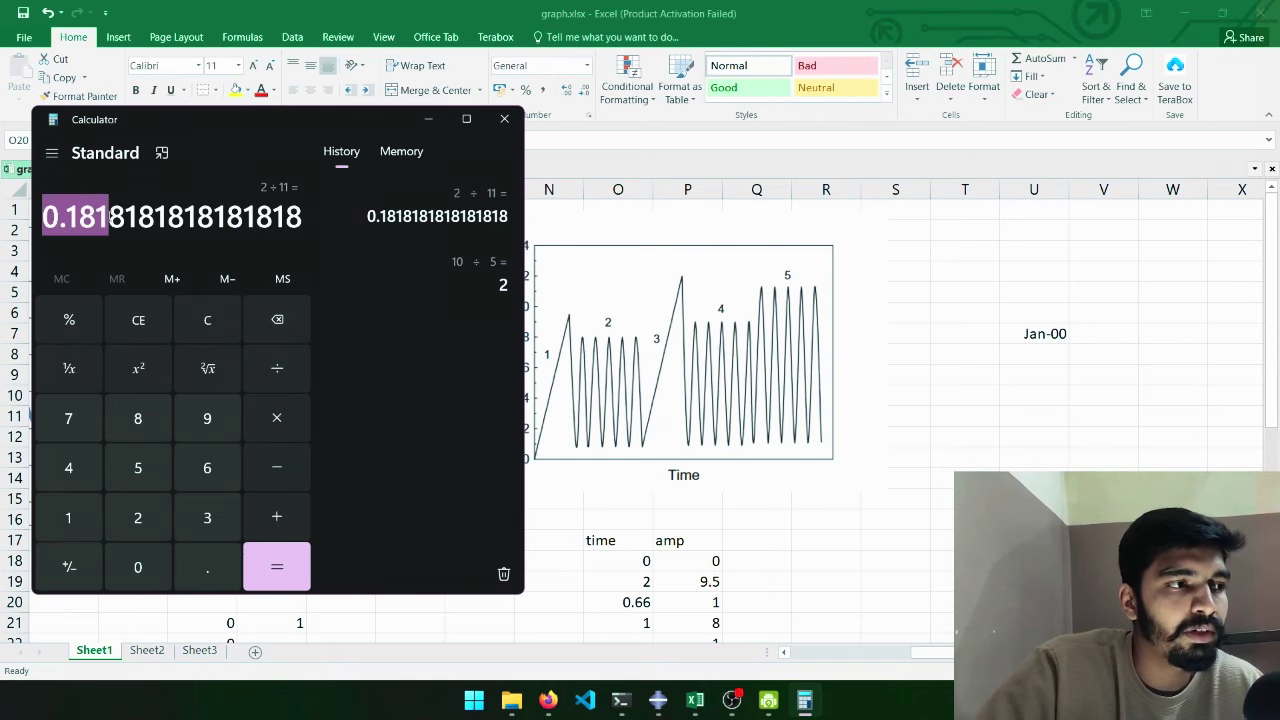
{"action": "left_click", "coordinate": [639, 607]}
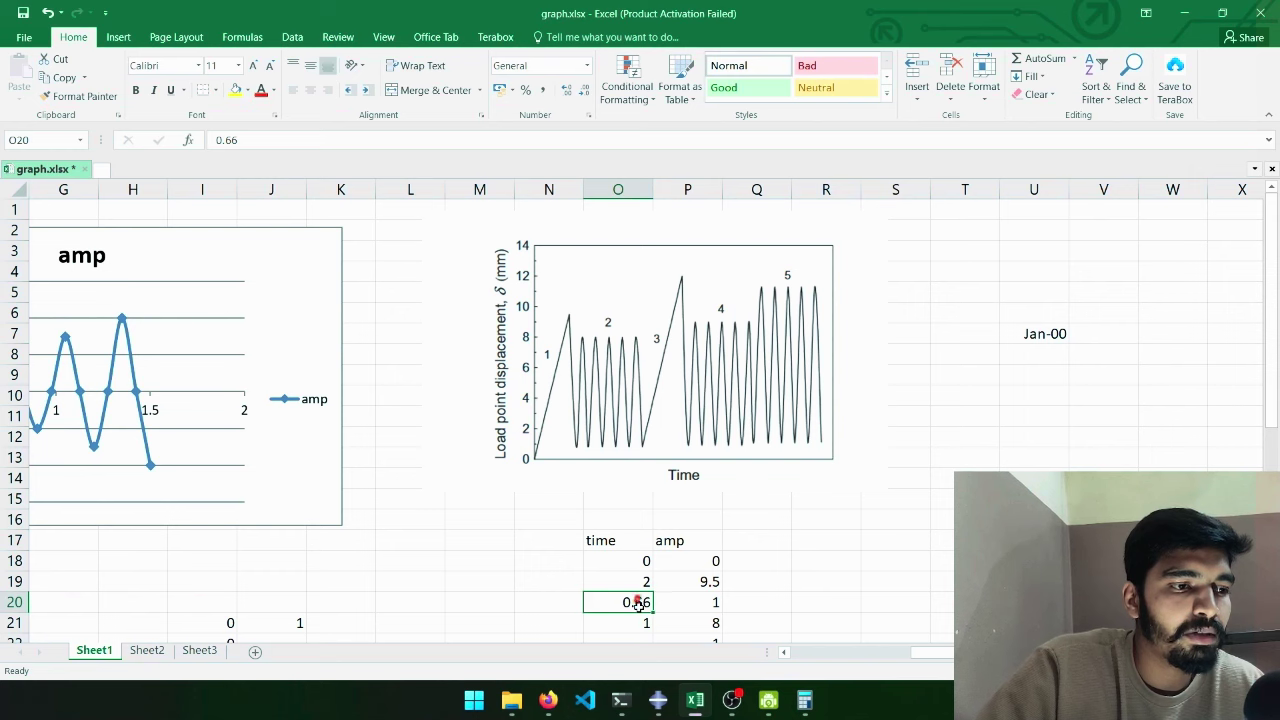
Step: Set the times in O20 and O21 to 2.18 and 2.36
{"action": "double_click", "coordinate": [632, 600]}
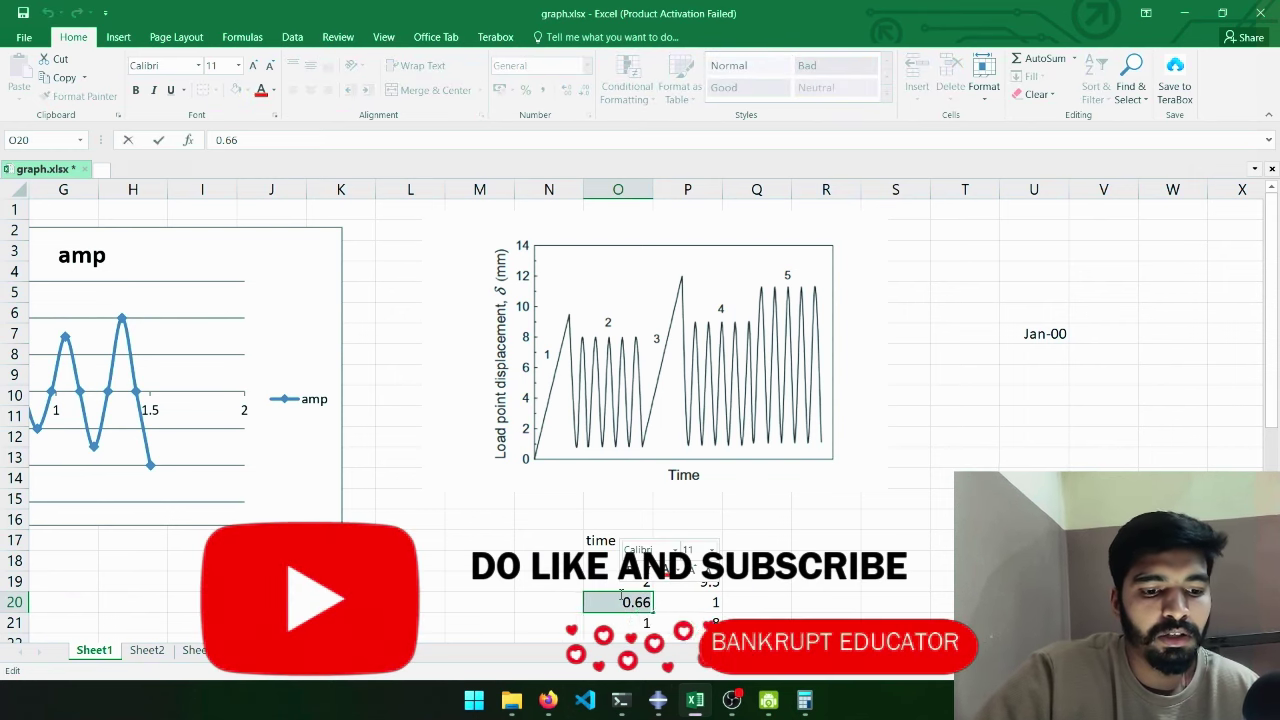
{"action": "type", "text": "2.18"}
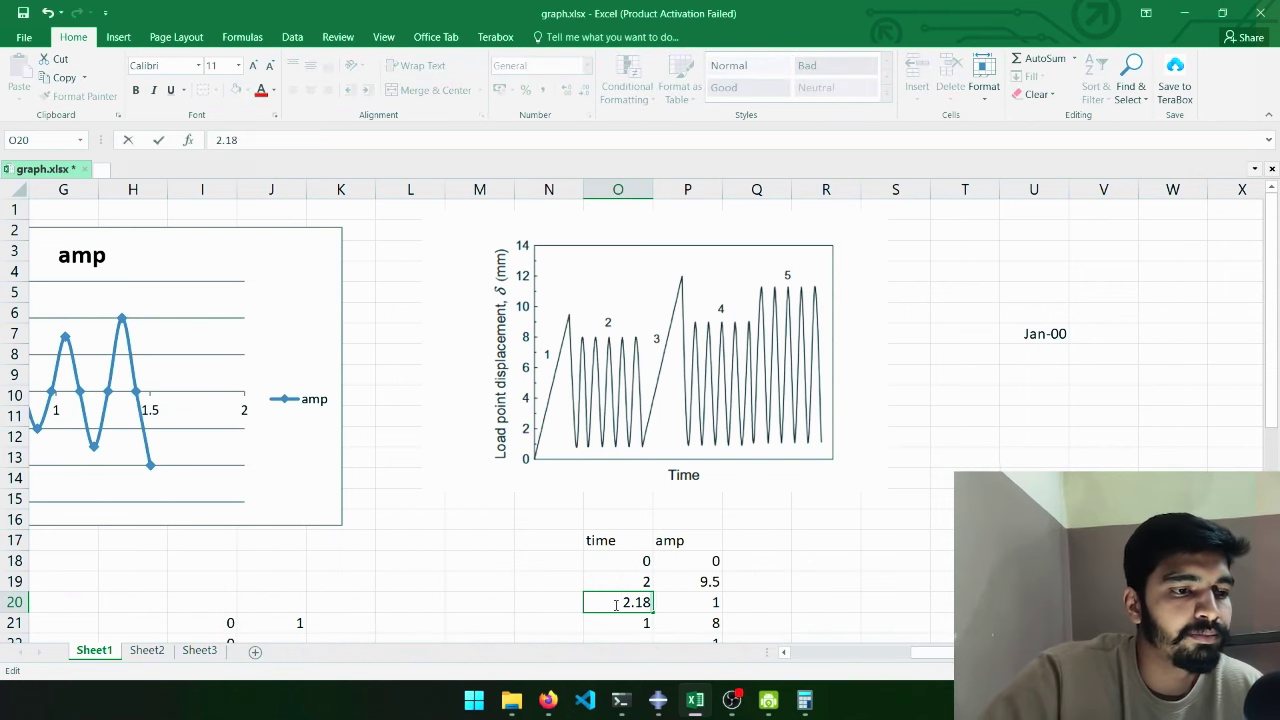
{"action": "scroll", "coordinate": [620, 580], "scroll_direction": "down", "scroll_amount": 2}
{"action": "key", "text": "Return"}
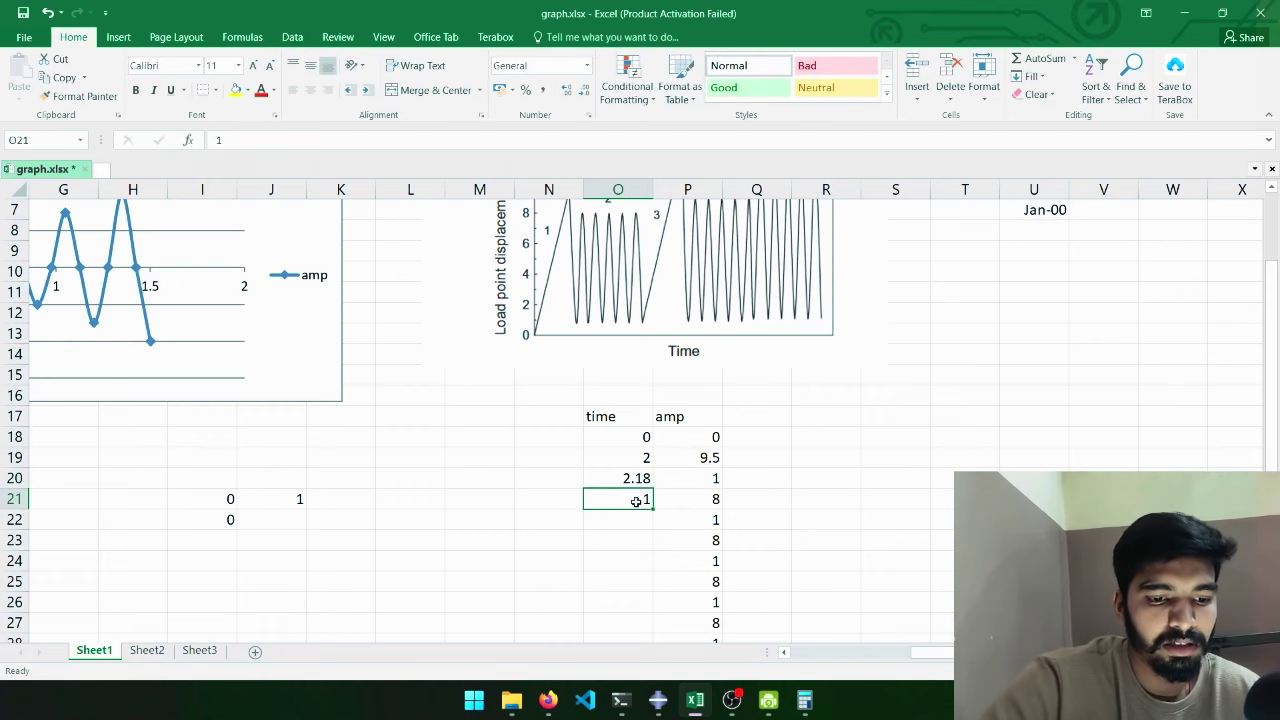
{"action": "type", "text": "2.36"}
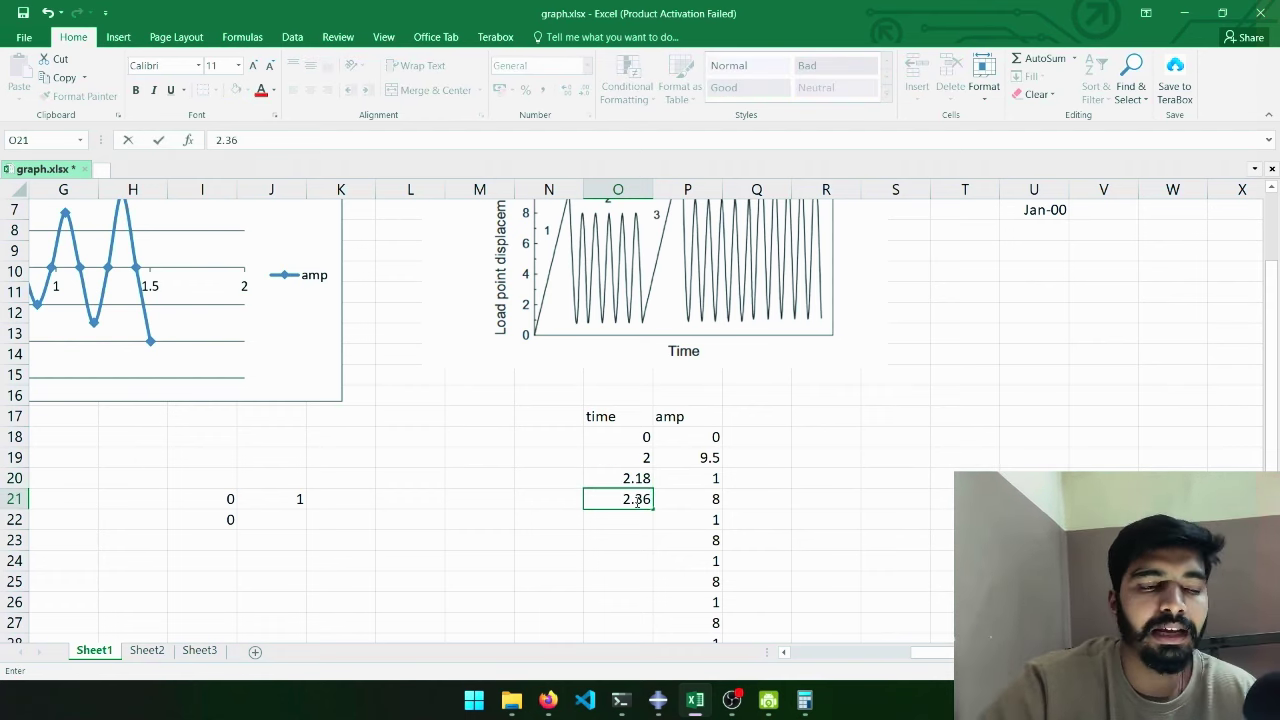
{"action": "key", "text": "Return"}
Step: Set the times in O28 and O29 to 4 and 6
{"action": "left_click", "coordinate": [630, 540]}
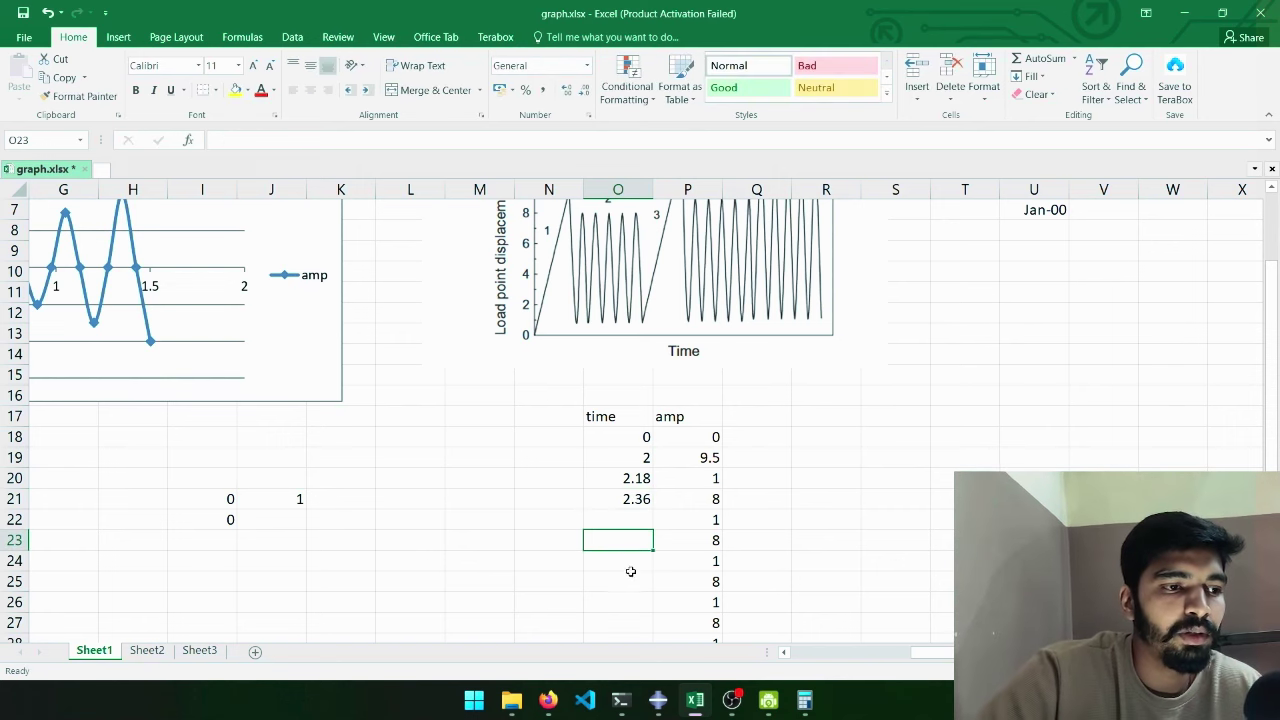
{"action": "left_click", "coordinate": [632, 578]}
{"action": "scroll", "coordinate": [654, 467], "scroll_direction": "down", "scroll_amount": 4}
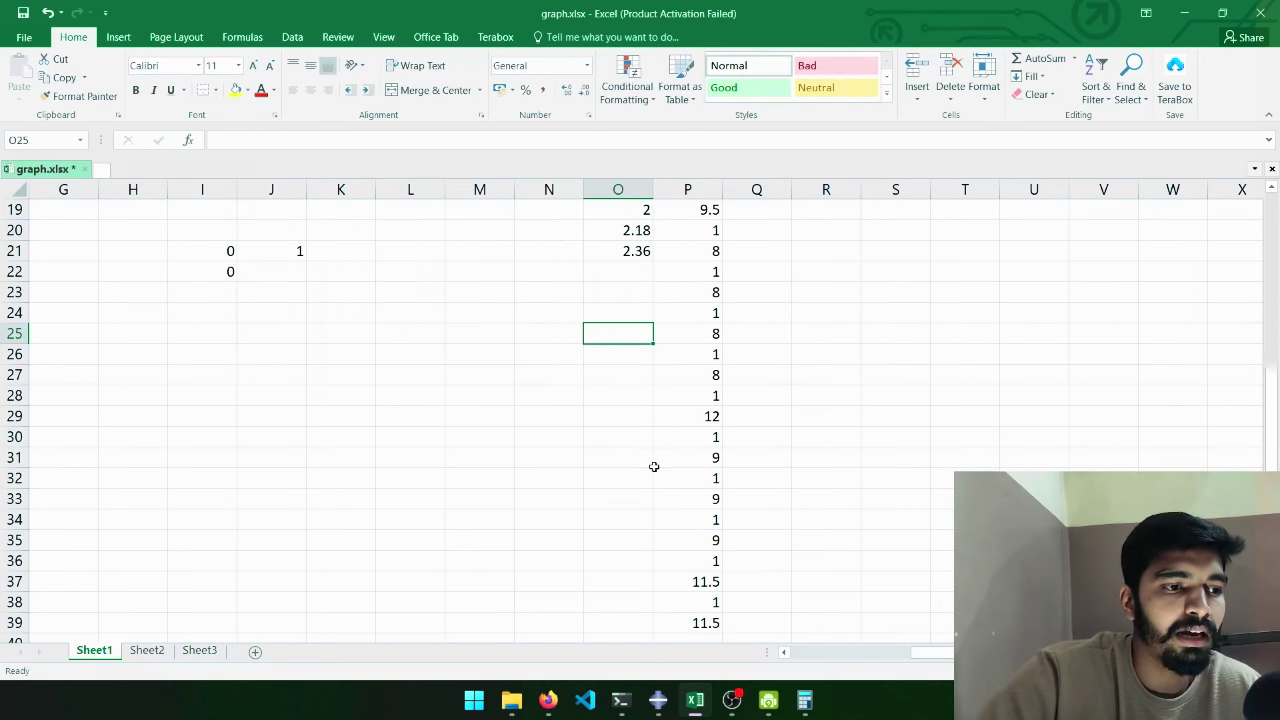
{"action": "left_click", "coordinate": [640, 396]}
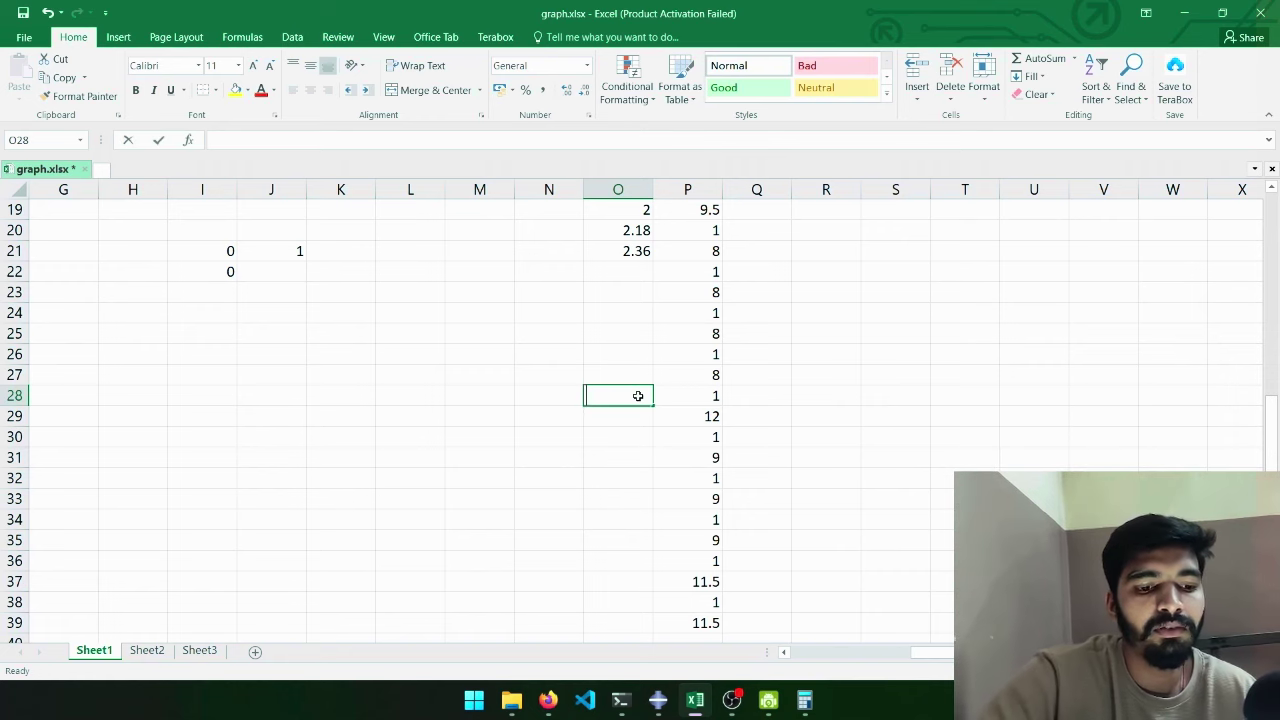
{"action": "type", "text": "4"}
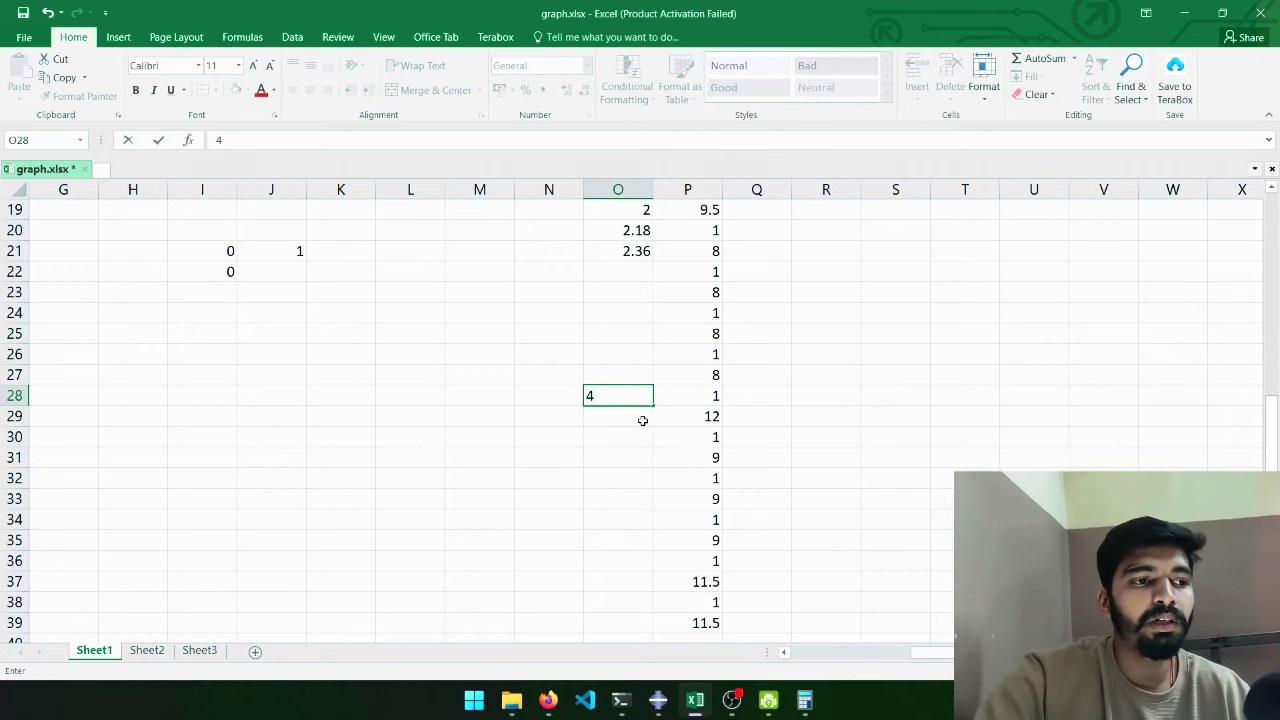
{"action": "key", "text": "Return"}
{"action": "scroll", "coordinate": [670, 430], "scroll_direction": "up", "scroll_amount": 6}
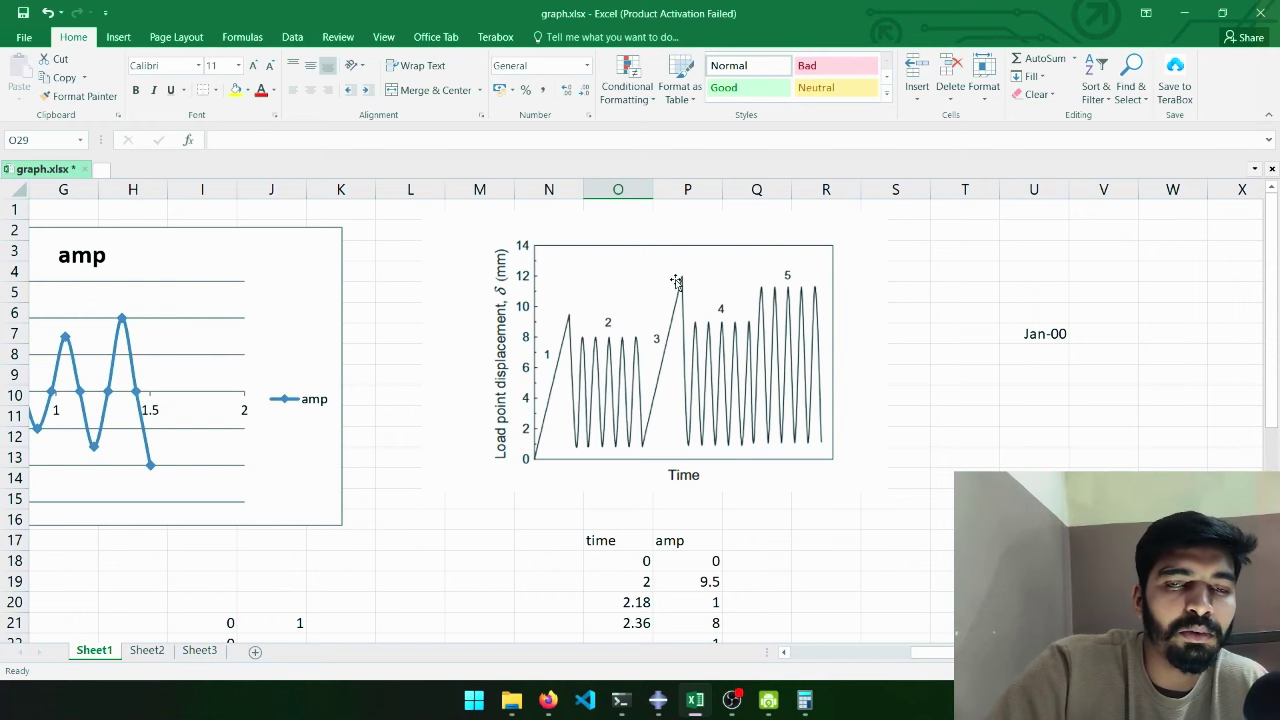
{"action": "scroll", "coordinate": [675, 320], "scroll_direction": "down", "scroll_amount": 8}
{"action": "scroll", "coordinate": [672, 320], "scroll_direction": "down", "scroll_amount": 1}
{"action": "scroll", "coordinate": [662, 380], "scroll_direction": "up", "scroll_amount": 3}
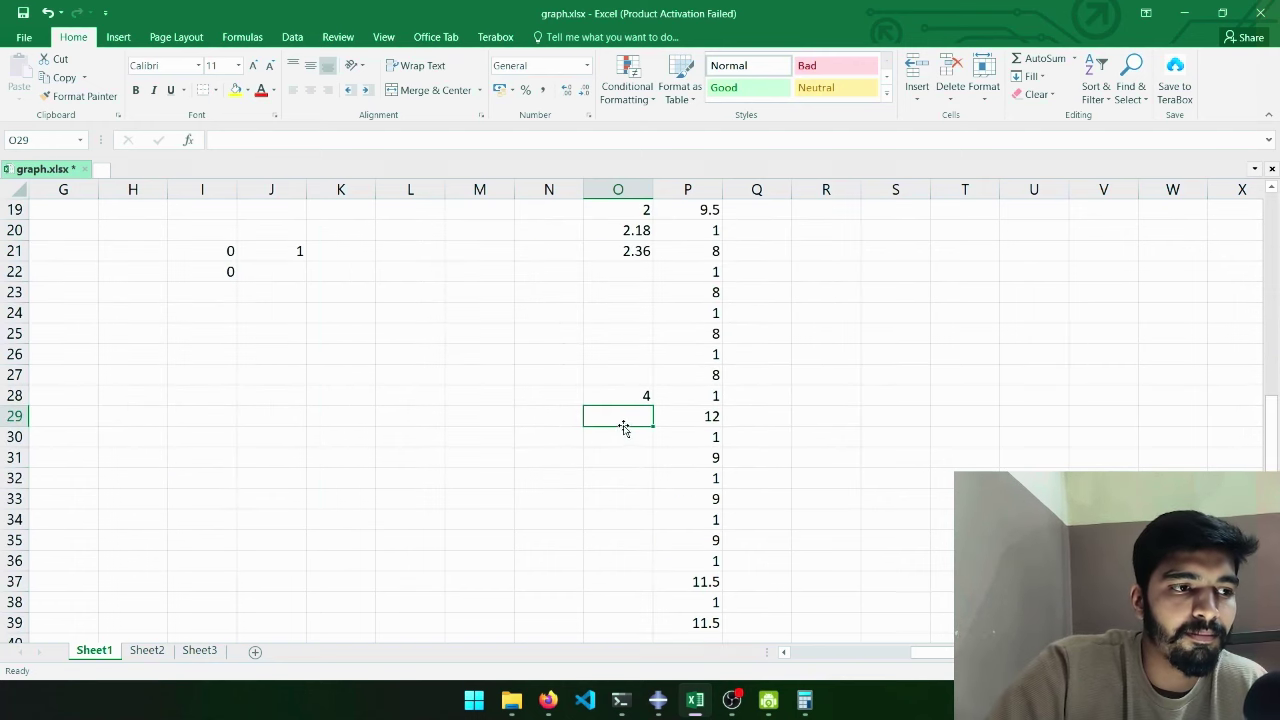
{"action": "type", "text": "8"}
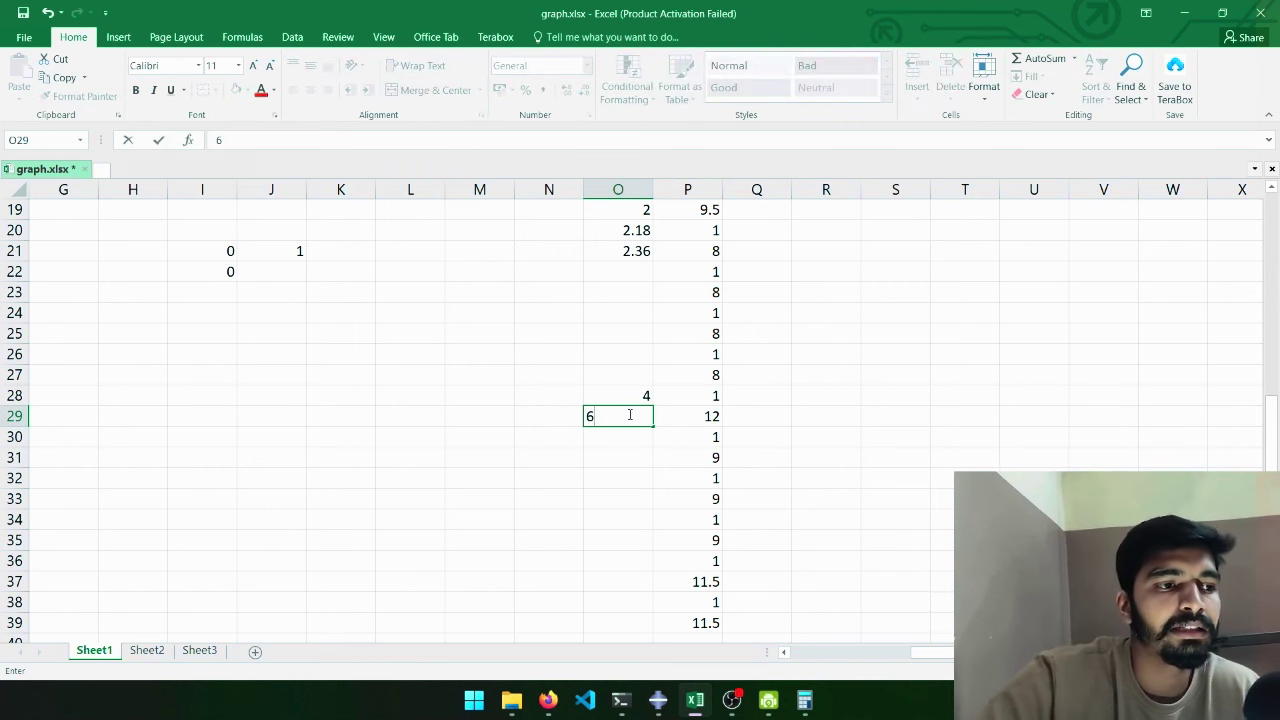
{"action": "left_click", "coordinate": [700, 437]}
{"action": "scroll", "coordinate": [732, 446], "scroll_direction": "up", "scroll_amount": 6}
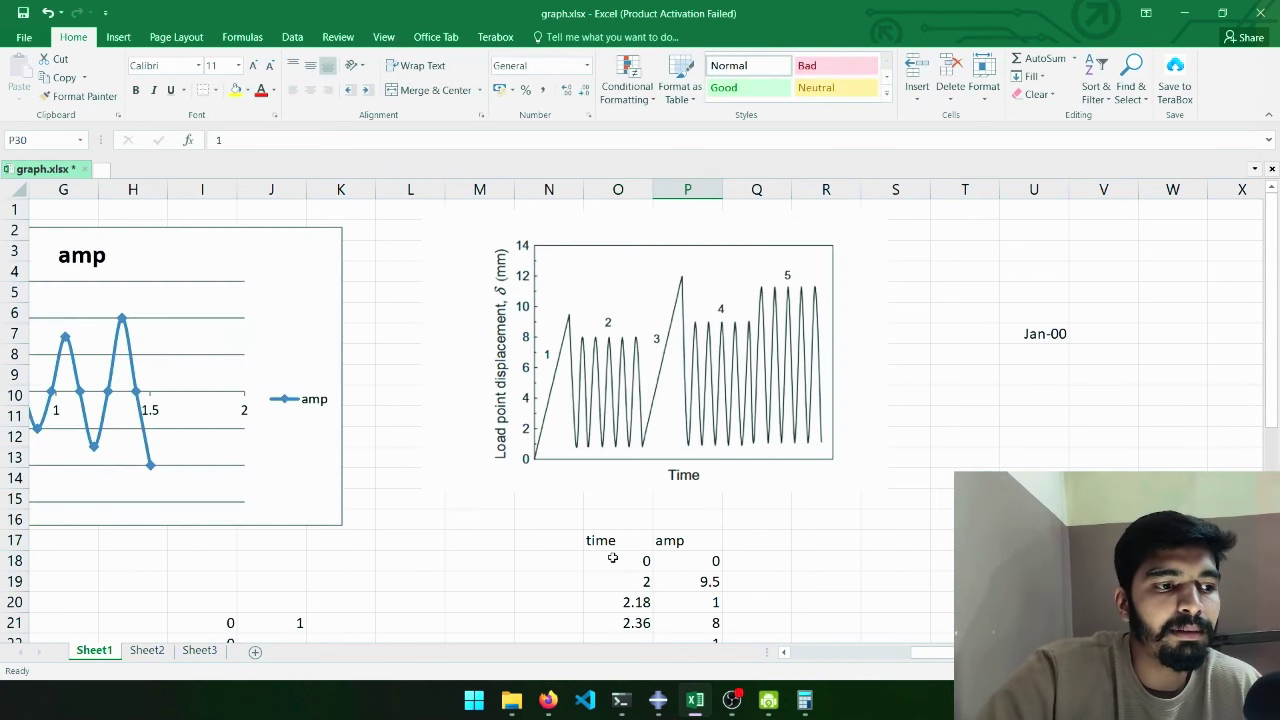
Step: Select the time/amp range O18:P39 down to the last amp row
{"action": "left_click_drag", "start_coordinate": [613, 558], "coordinate": [700, 605]}
{"action": "left_click_drag", "start_coordinate": [716, 638], "coordinate": [718, 640]}
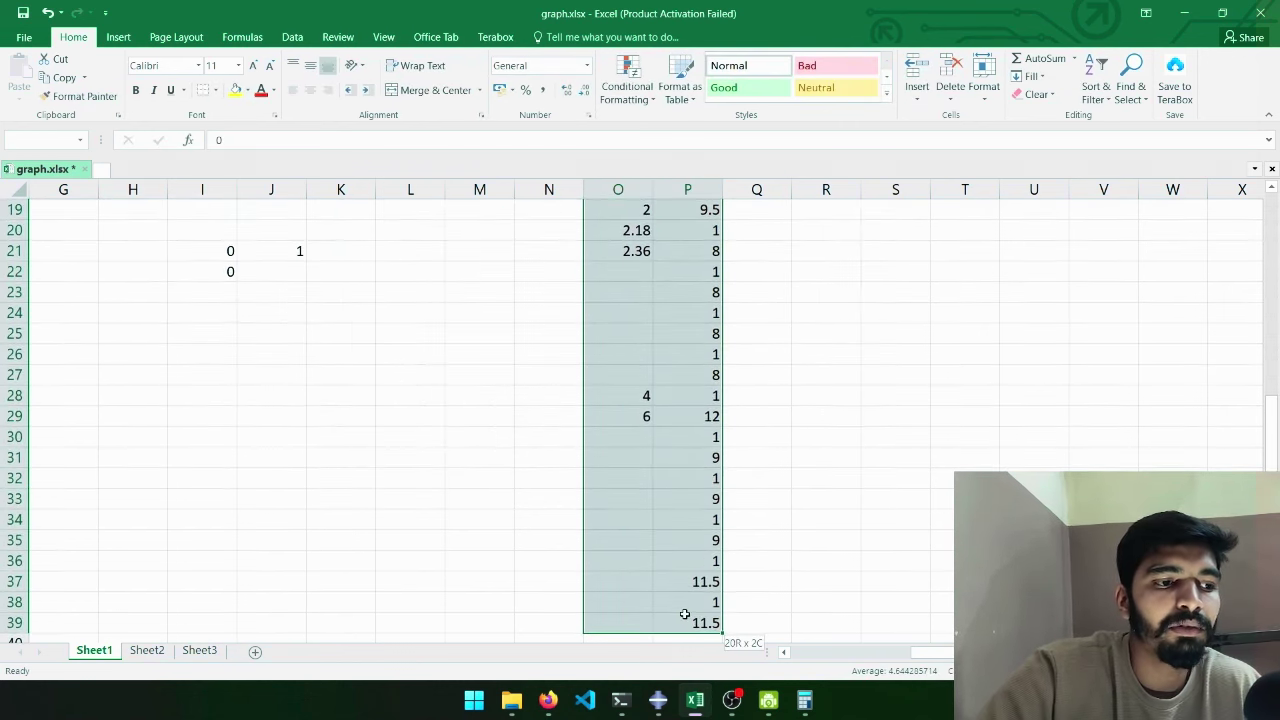
{"action": "scroll", "coordinate": [718, 595], "scroll_direction": "up", "scroll_amount": 6}
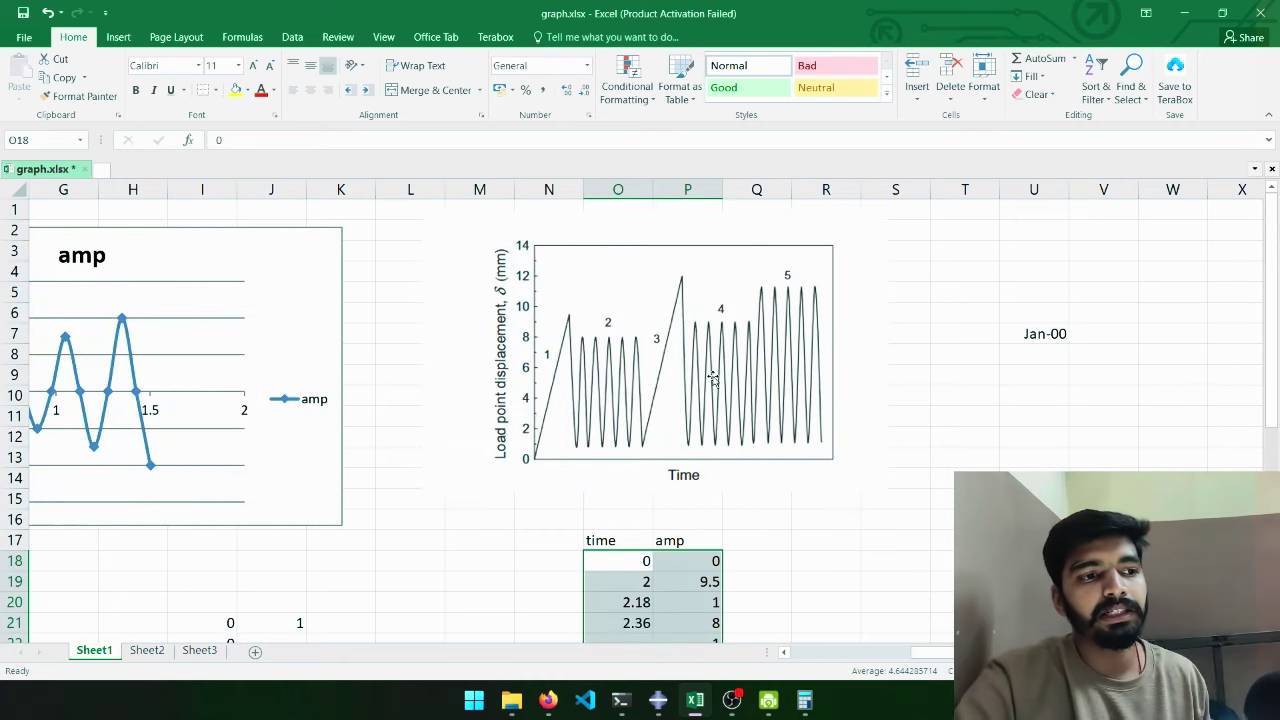